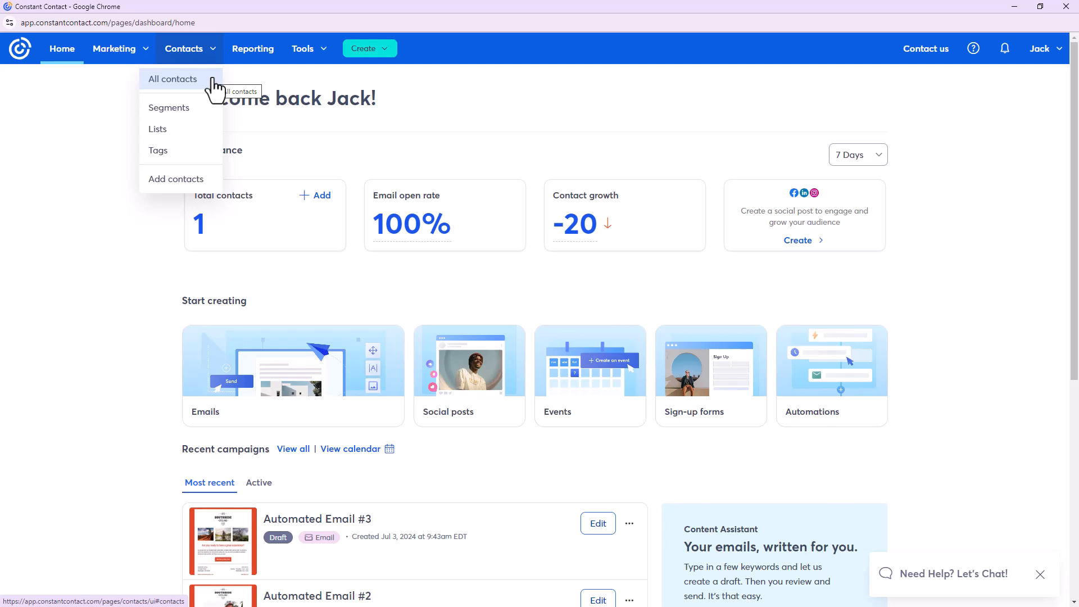
Show All contacts from the Contacts menu
click(214, 79)
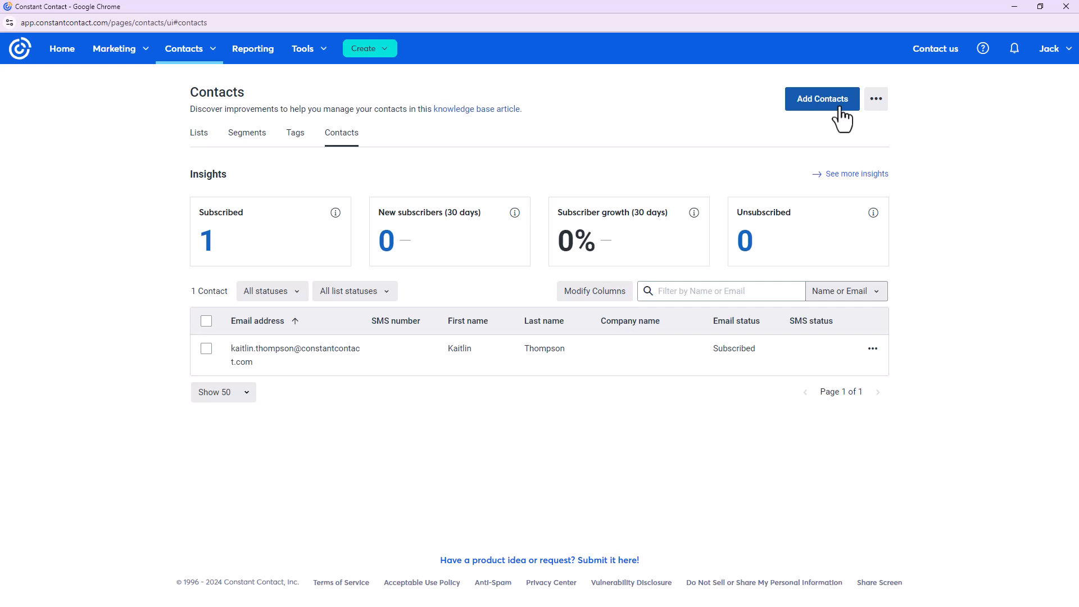
Open the Add contacts dialog and preview the Google Contacts integration
click(841, 119)
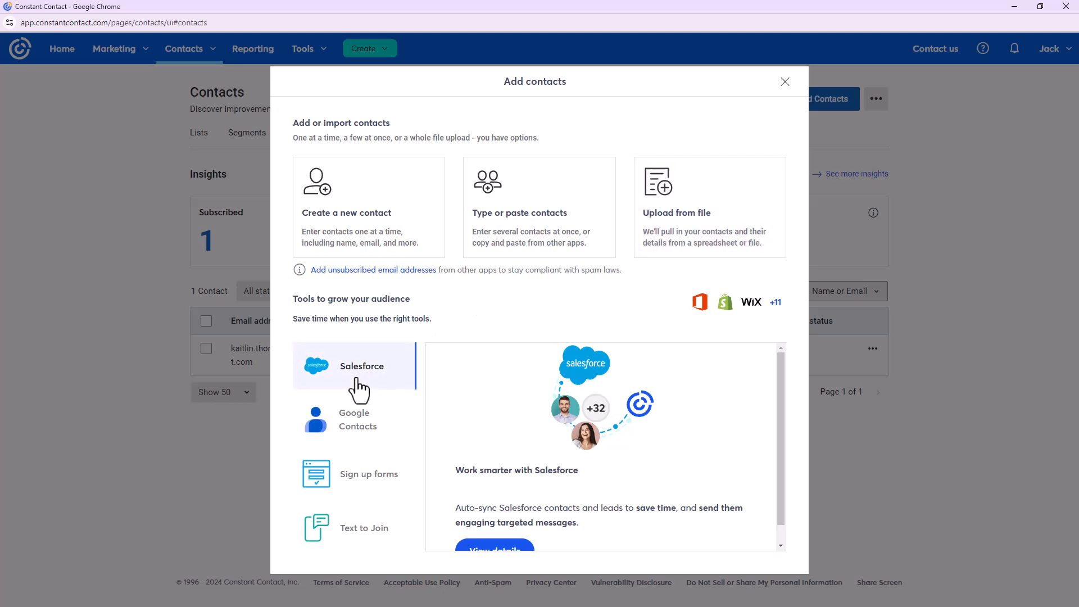
click(357, 423)
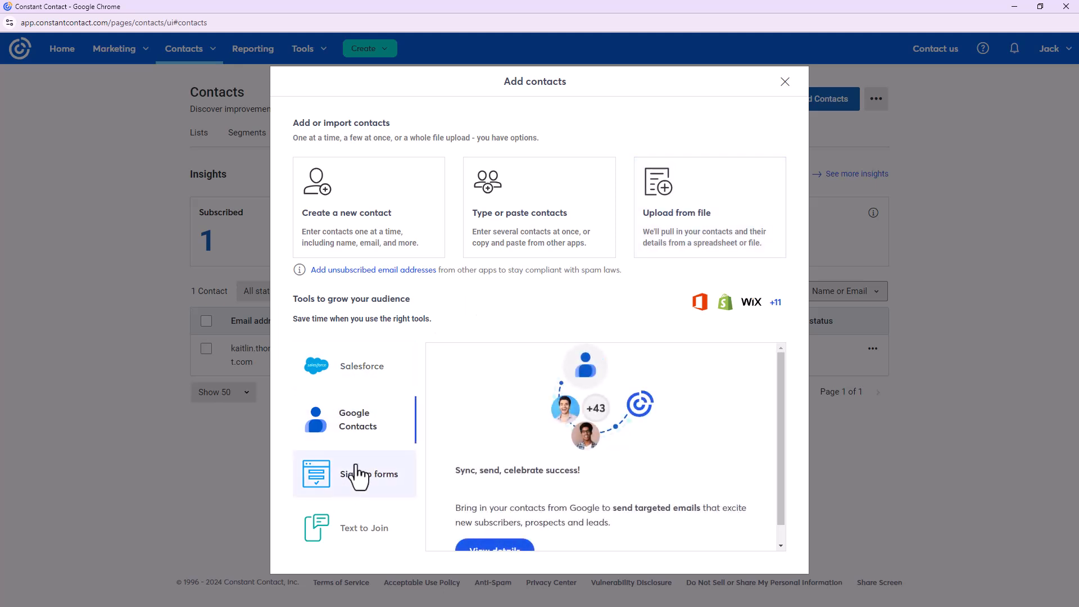
scroll(559, 355, down, 1)
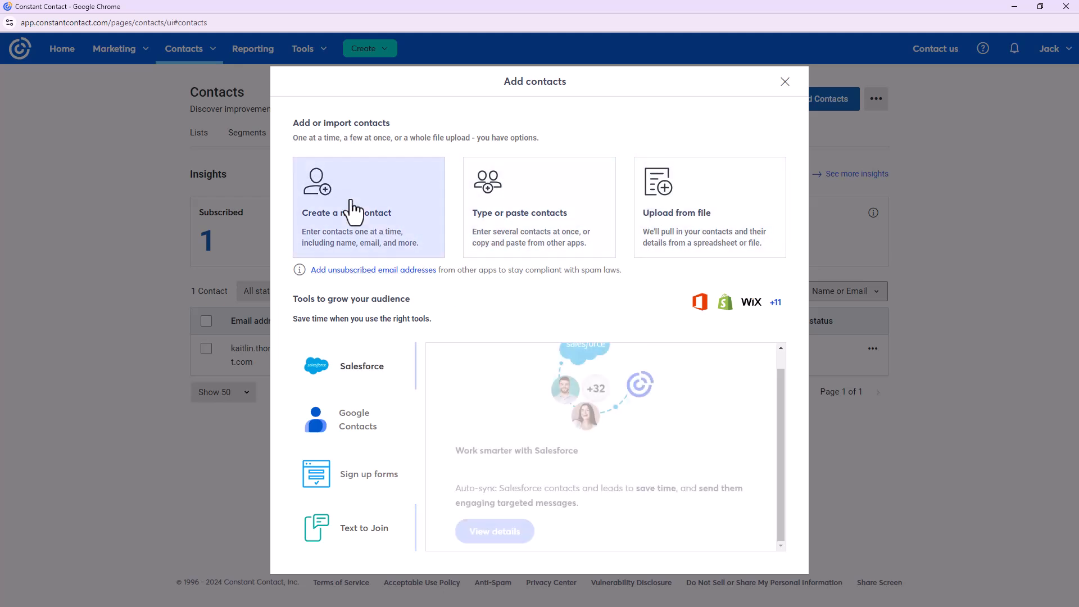
Create a single new contact from the contact's e-mail address and review the details form
click(320, 232)
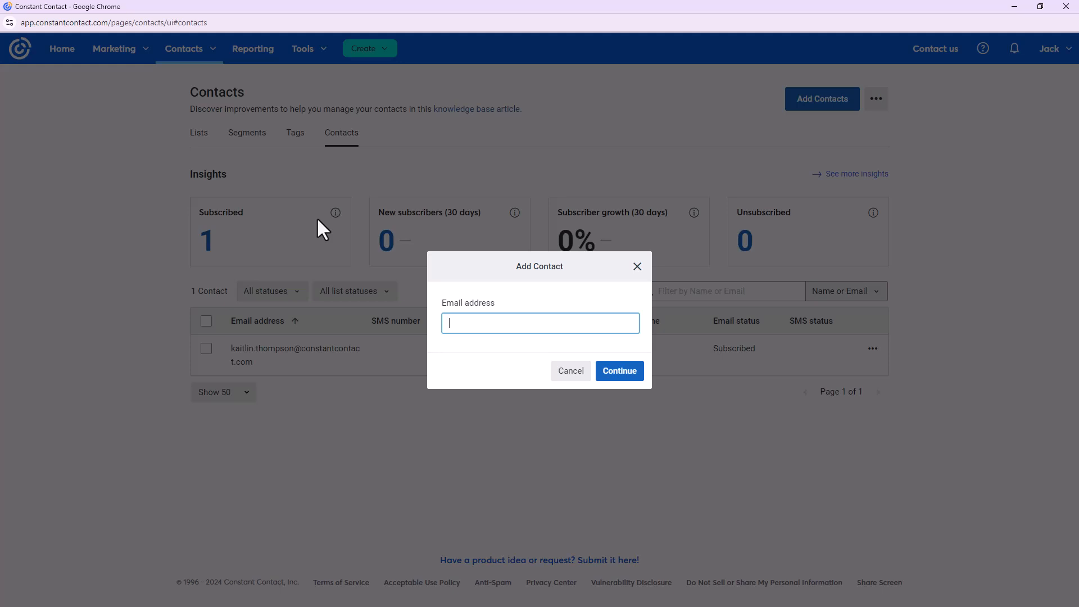
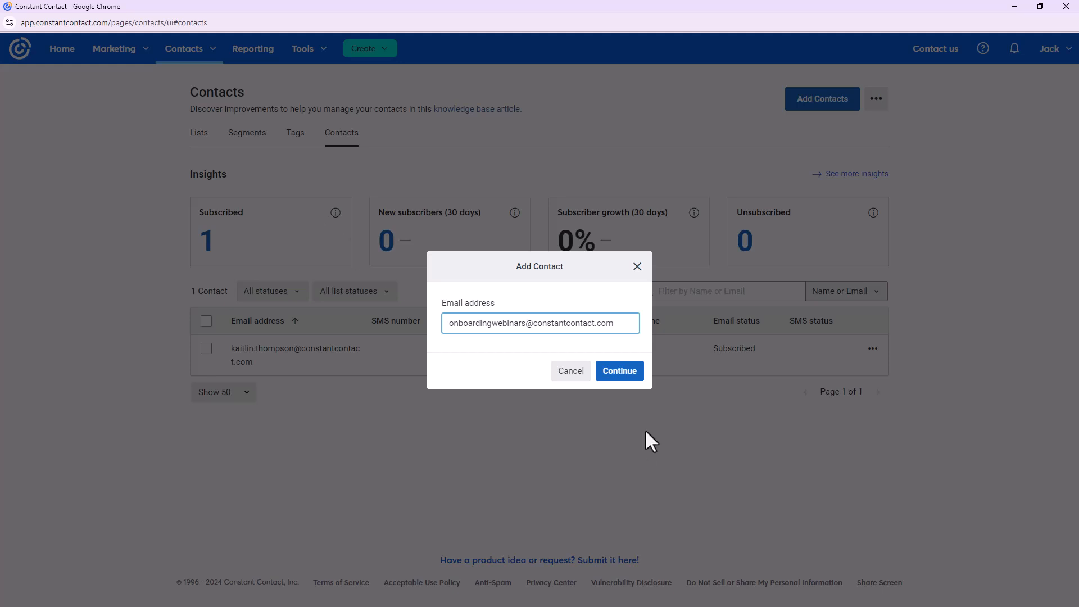
click(631, 373)
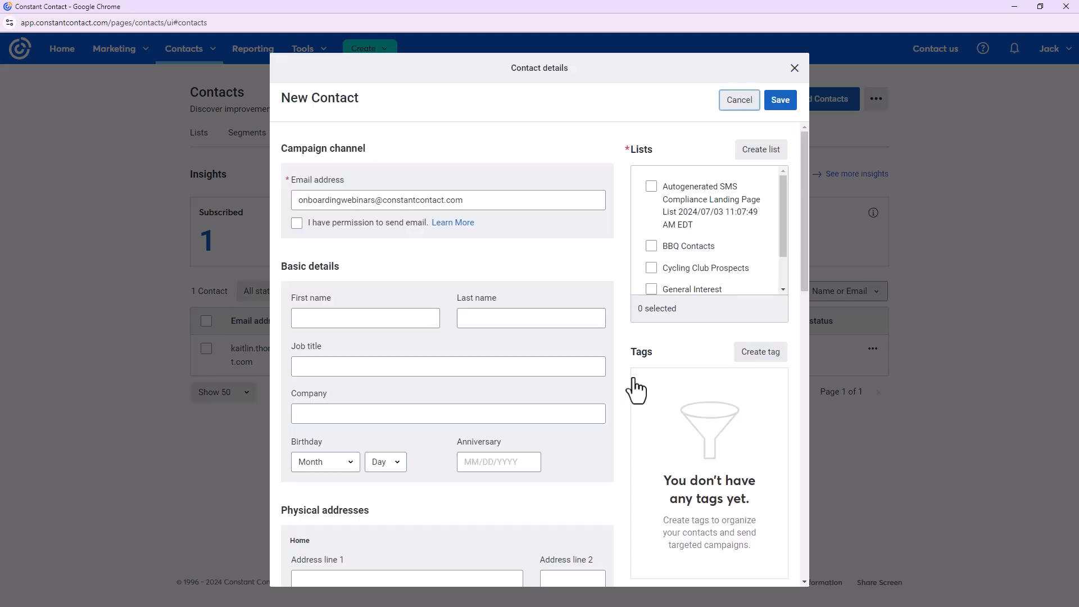
scroll(446, 314, down, 6)
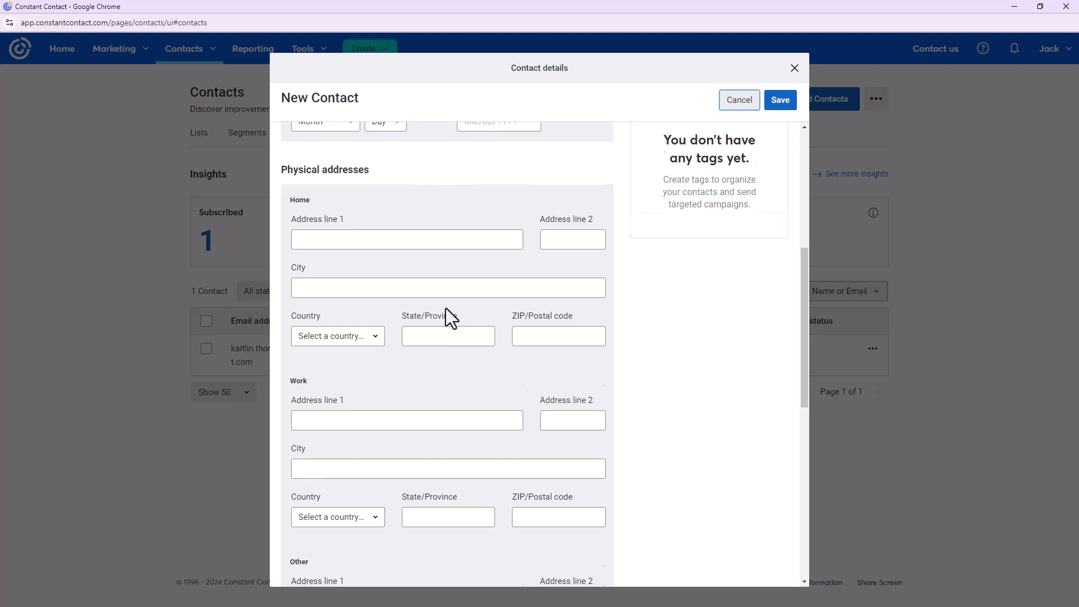
scroll(446, 308, down, 9)
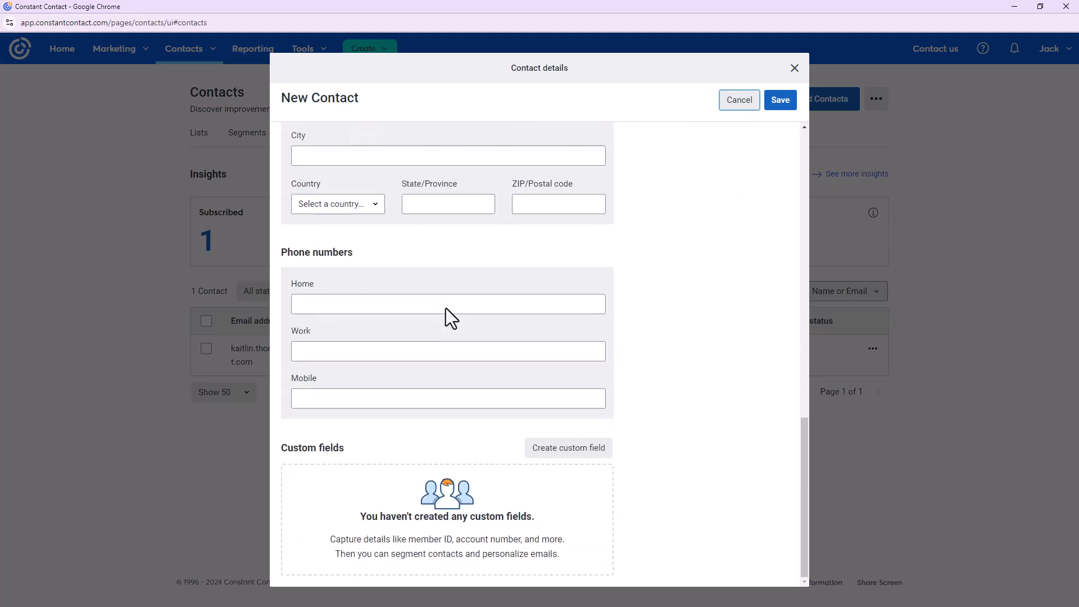
scroll(446, 308, up, 12)
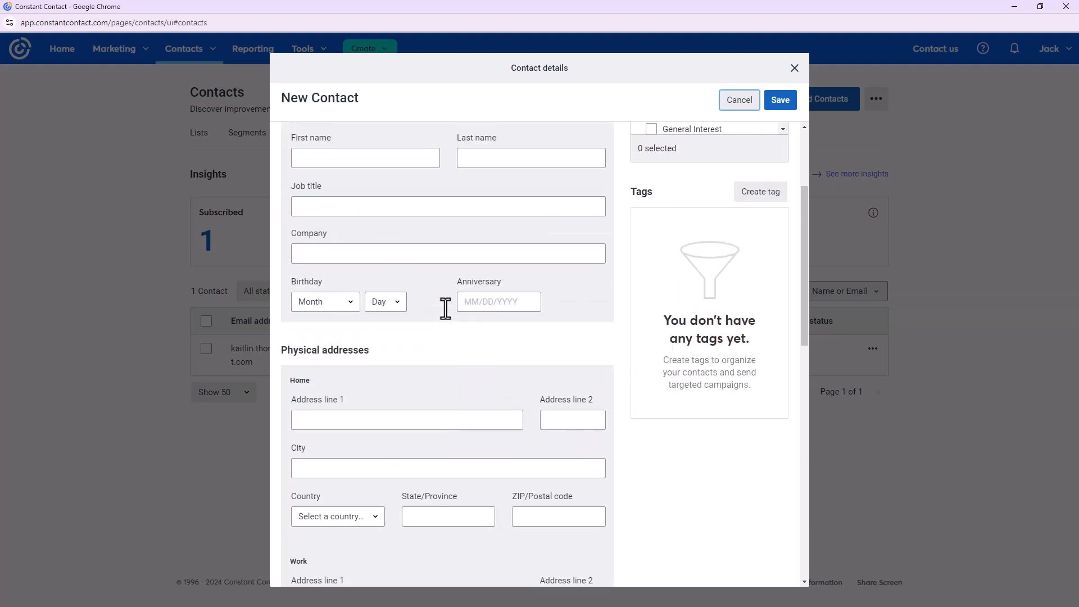
scroll(446, 308, up, 3)
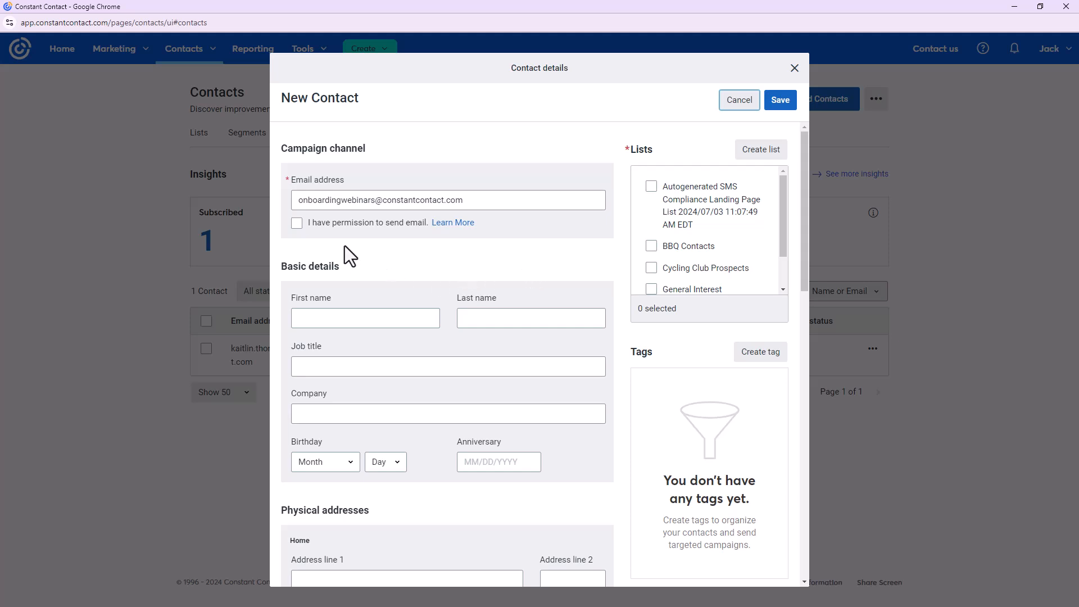
Confirm email permission and fill in the contact's first and last name
click(297, 223)
click(396, 319)
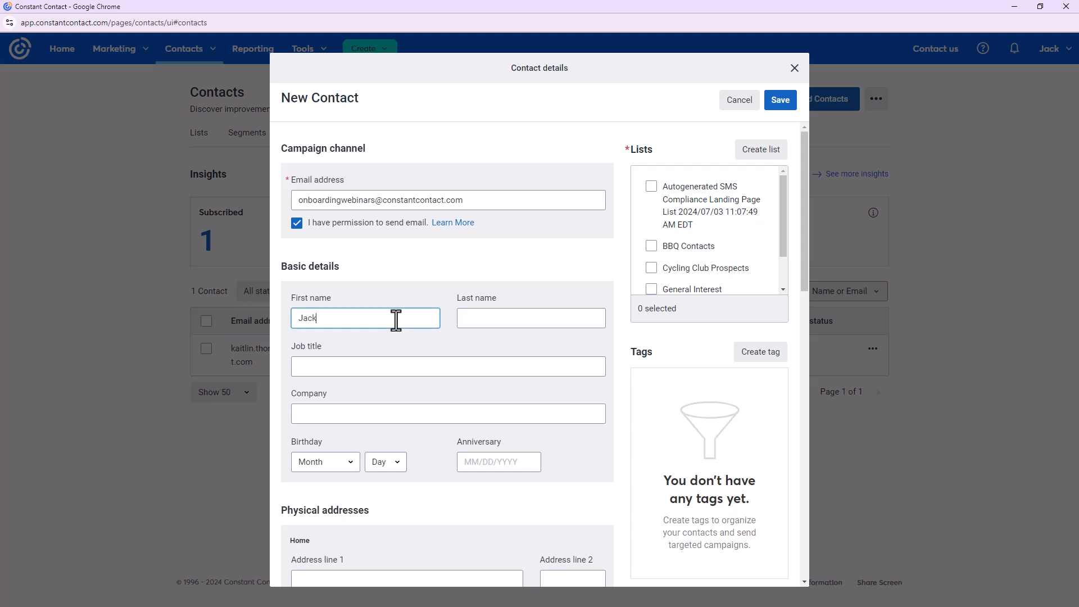
key(Tab)
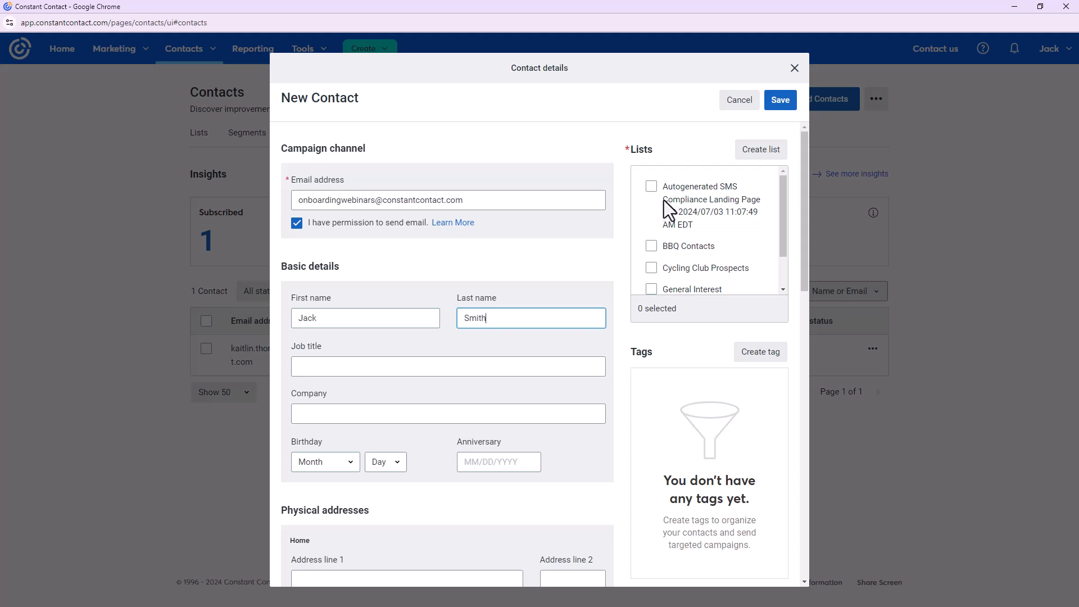
scroll(673, 227, down, 1)
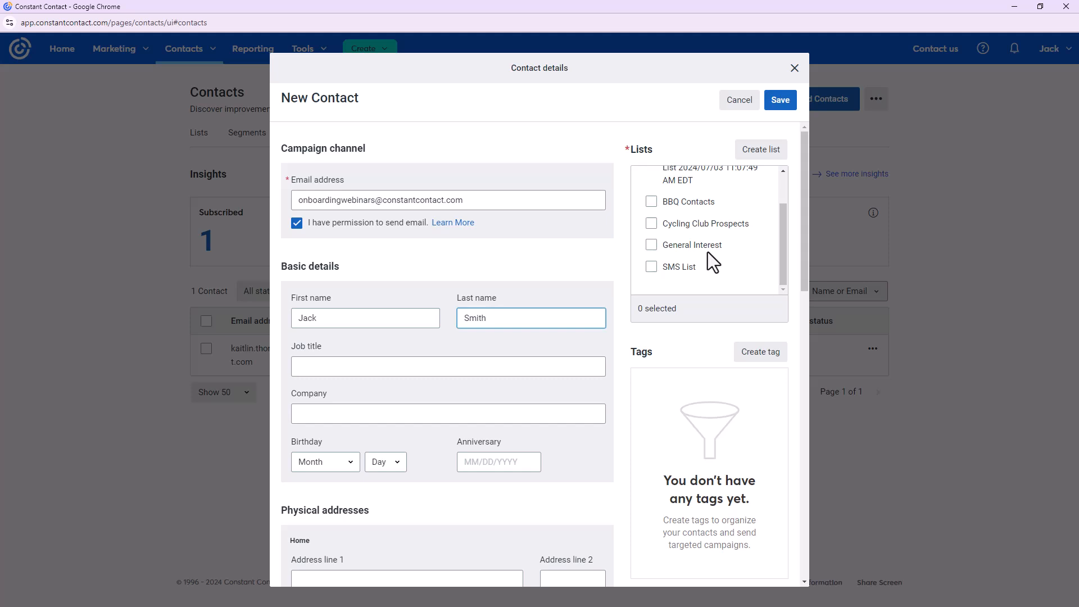
Create the list 'Jacks BBQ Contacts', renaming the duplicate 'BBQ Contacts' entry
click(756, 156)
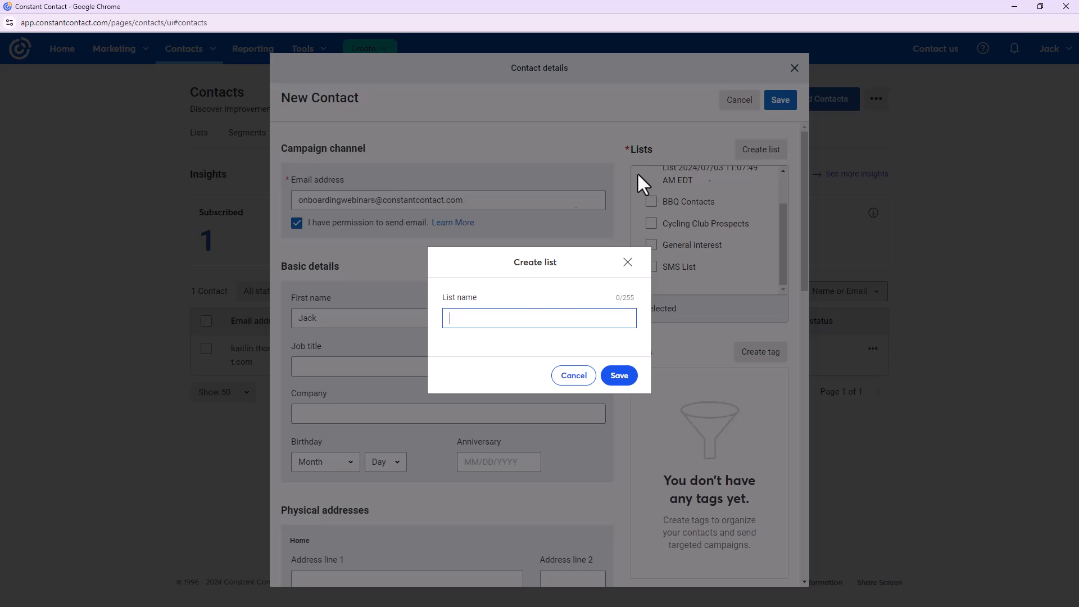
text(BBQ Contacts)
click(617, 376)
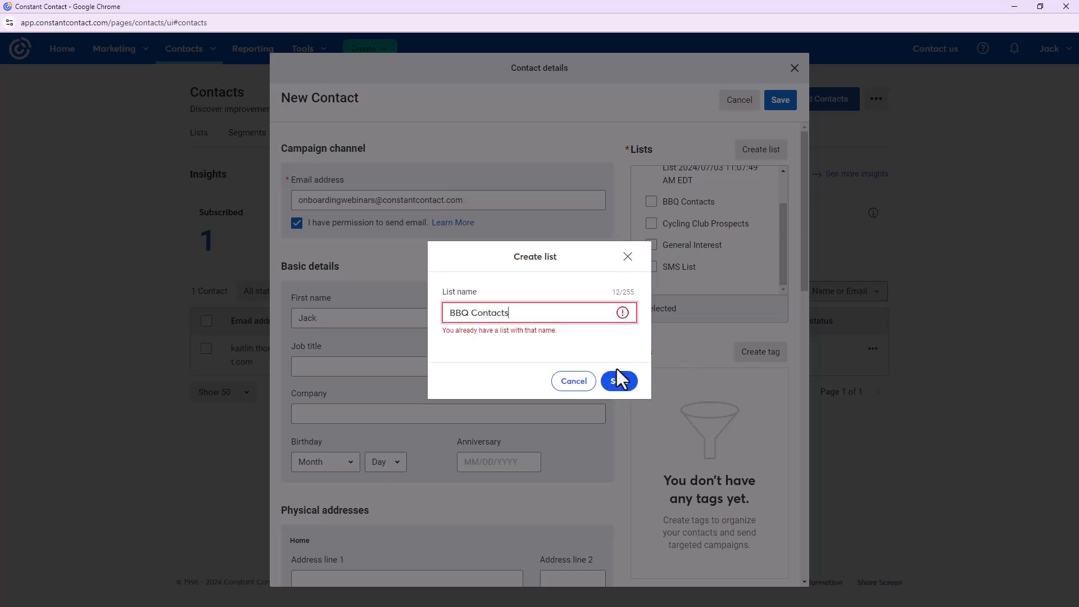
click(545, 313)
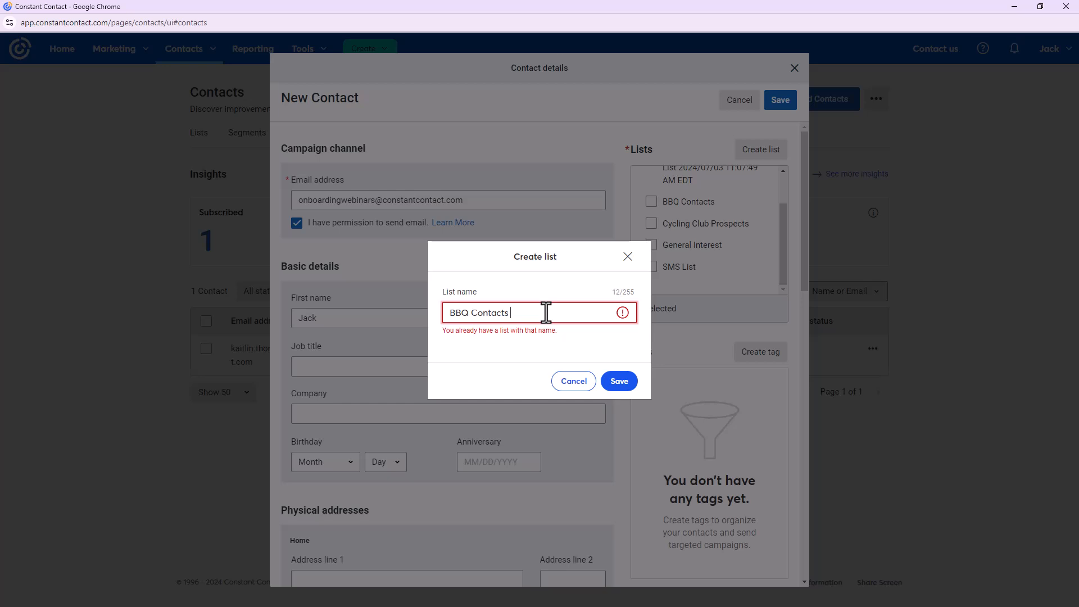
click(449, 312)
text(Jacks)
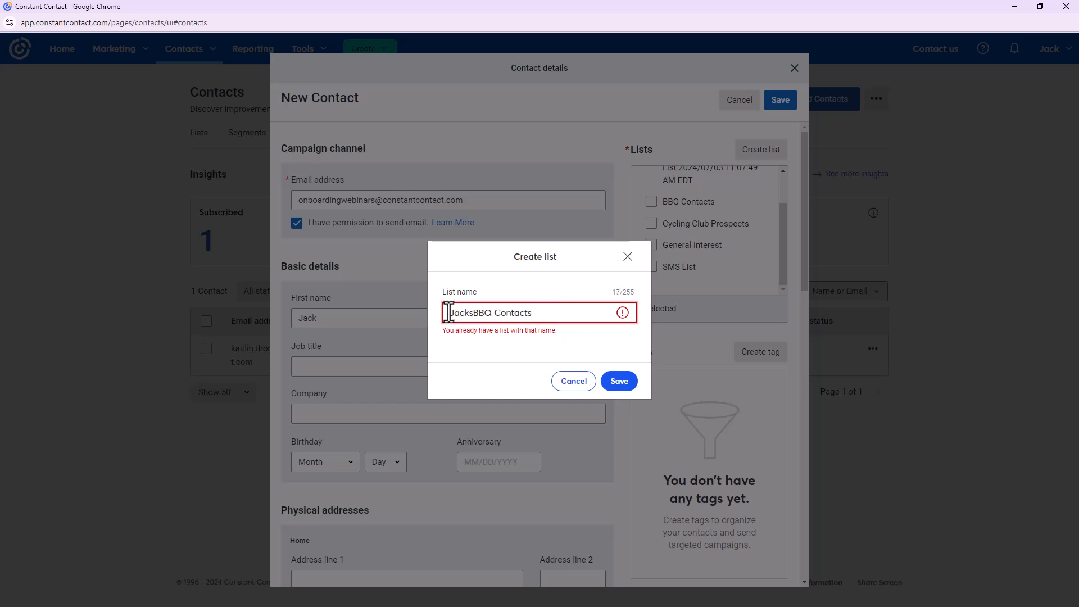
click(620, 384)
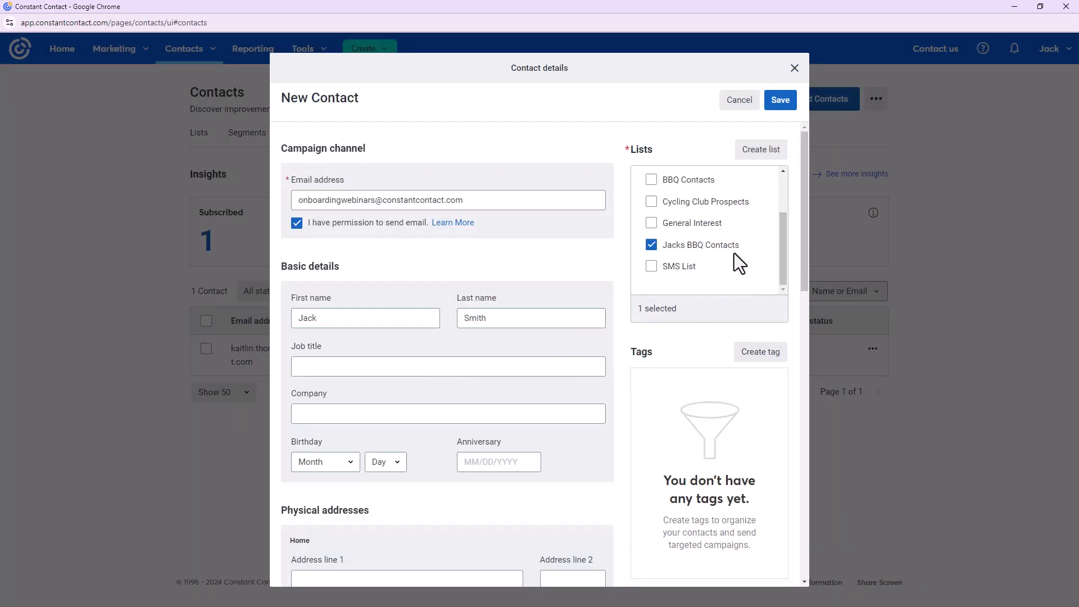
Save the new contact, close its details, and return to Add Contacts
click(785, 104)
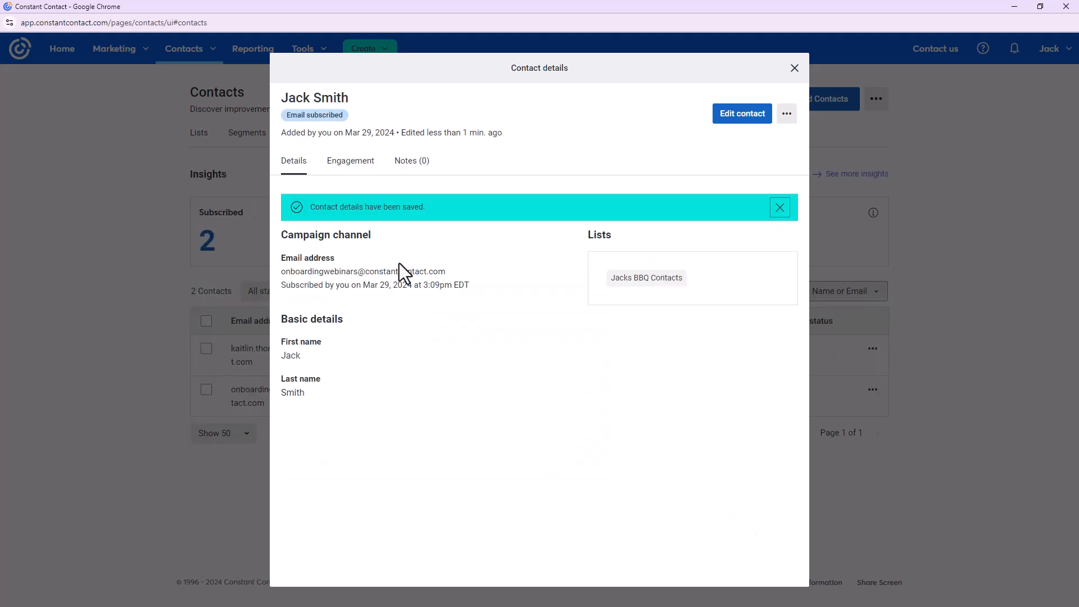
click(794, 69)
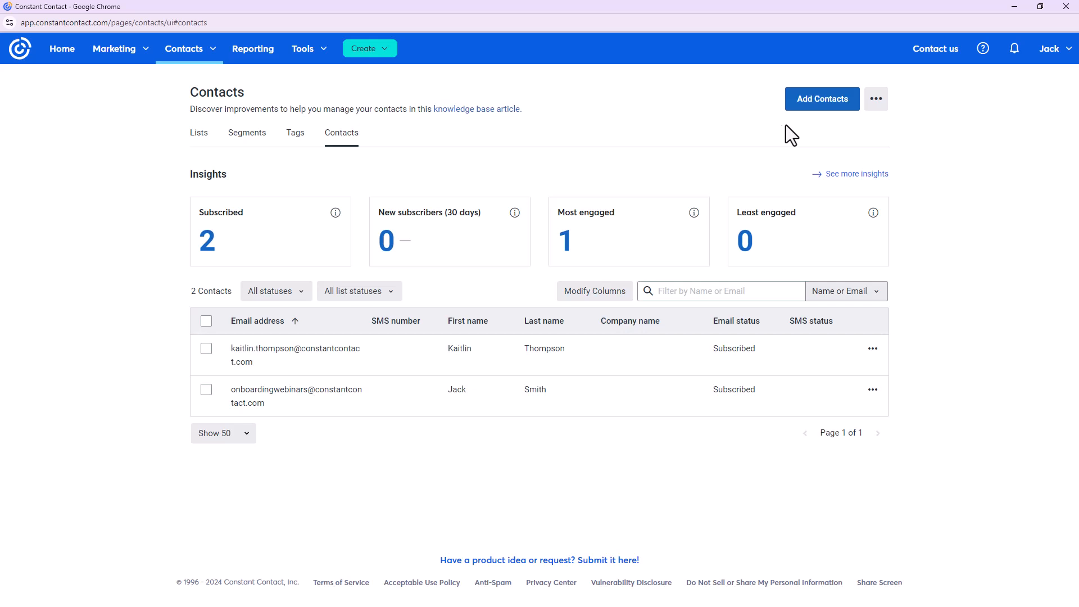
click(822, 103)
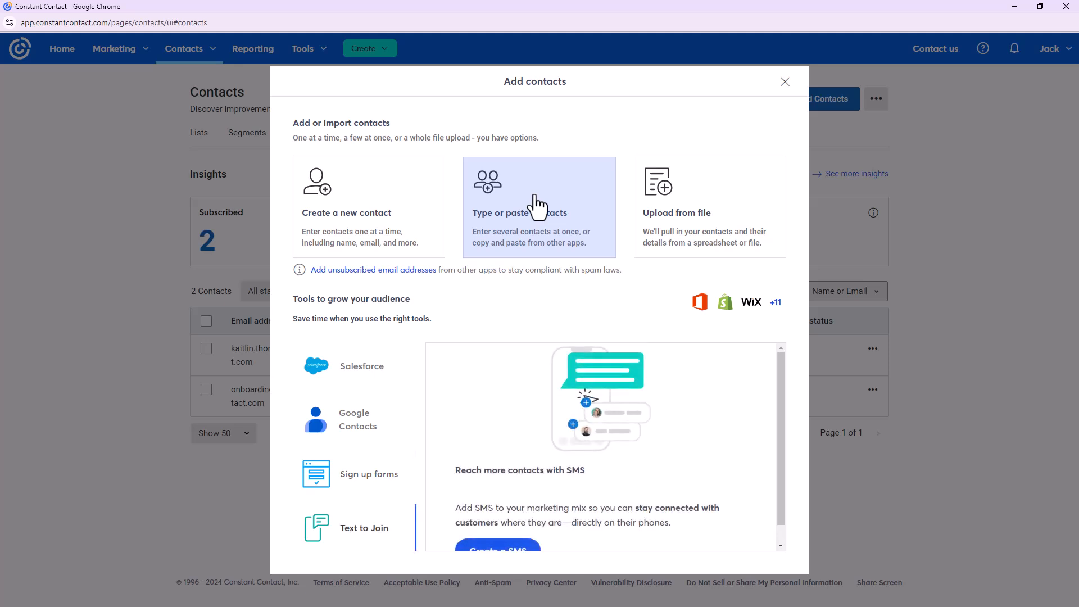
Choose type-or-paste contacts with extra columns Company and Street address line 1, then switch to Paste names & emails
click(536, 208)
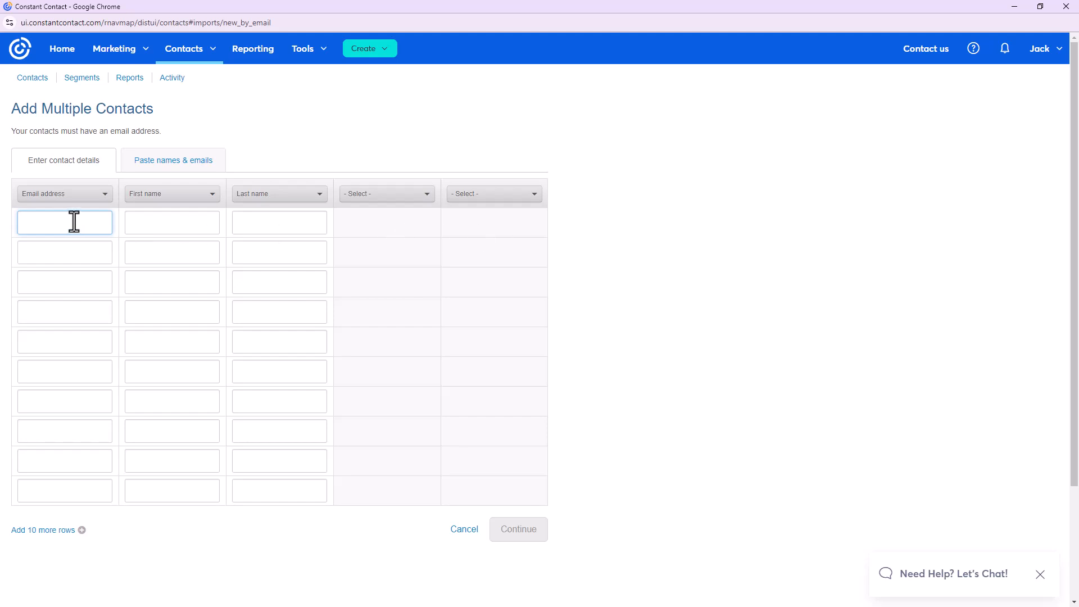
click(378, 199)
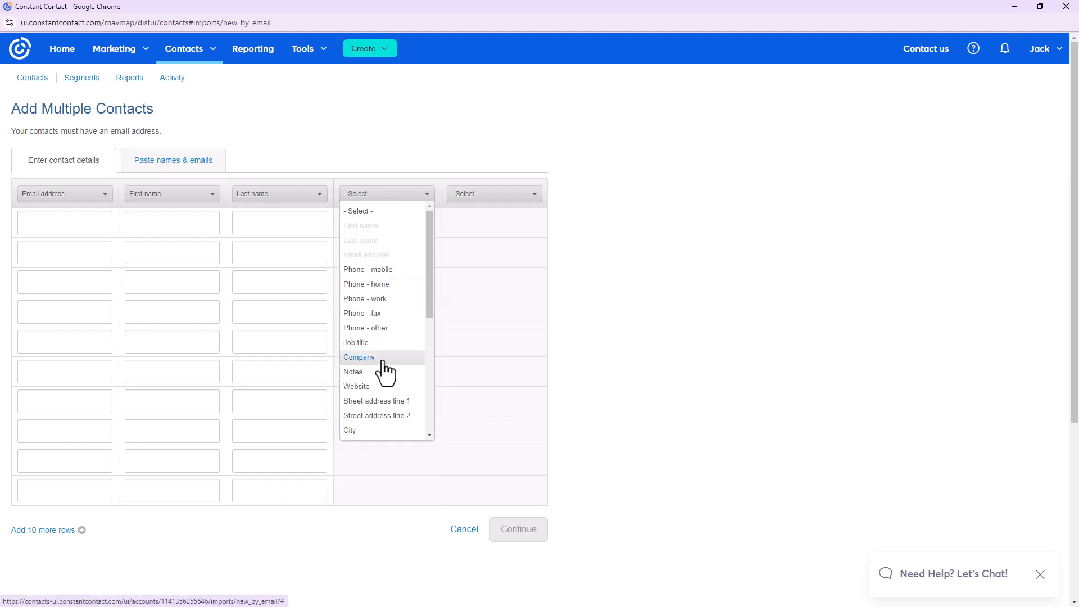
click(383, 358)
click(491, 197)
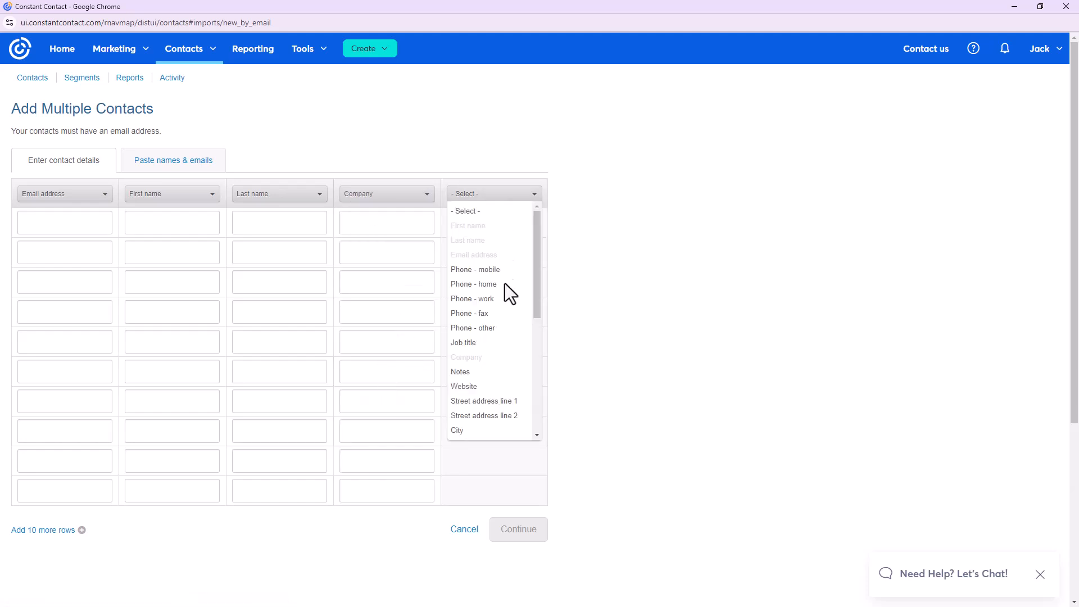
click(493, 402)
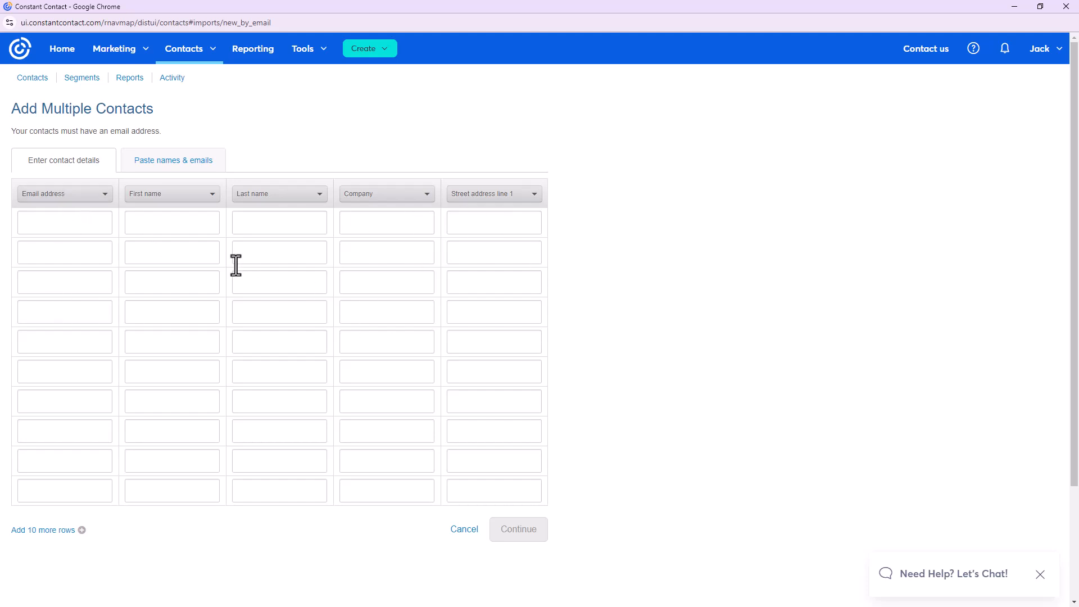
click(196, 176)
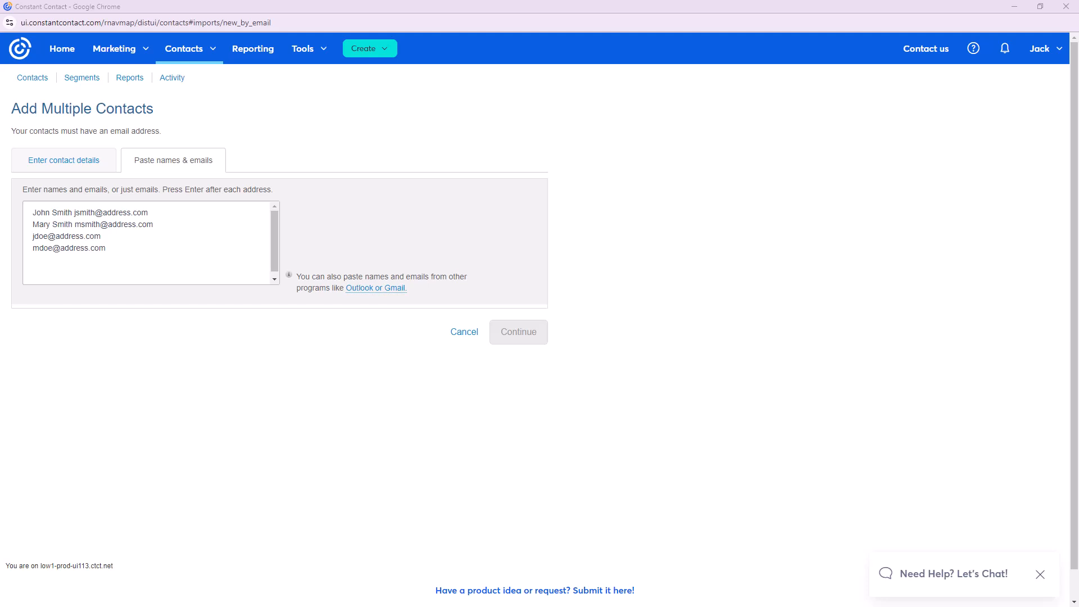
Copy the full contact list of names and emails from Notepad
drag(0, 52, 423, 118)
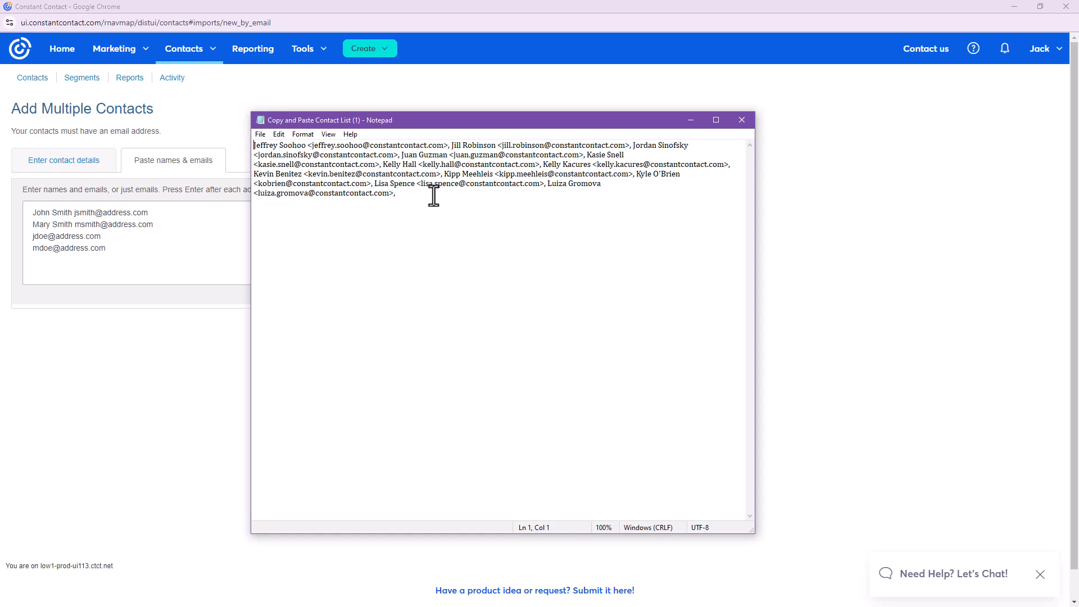
drag(434, 198, 243, 144)
right_click(346, 152)
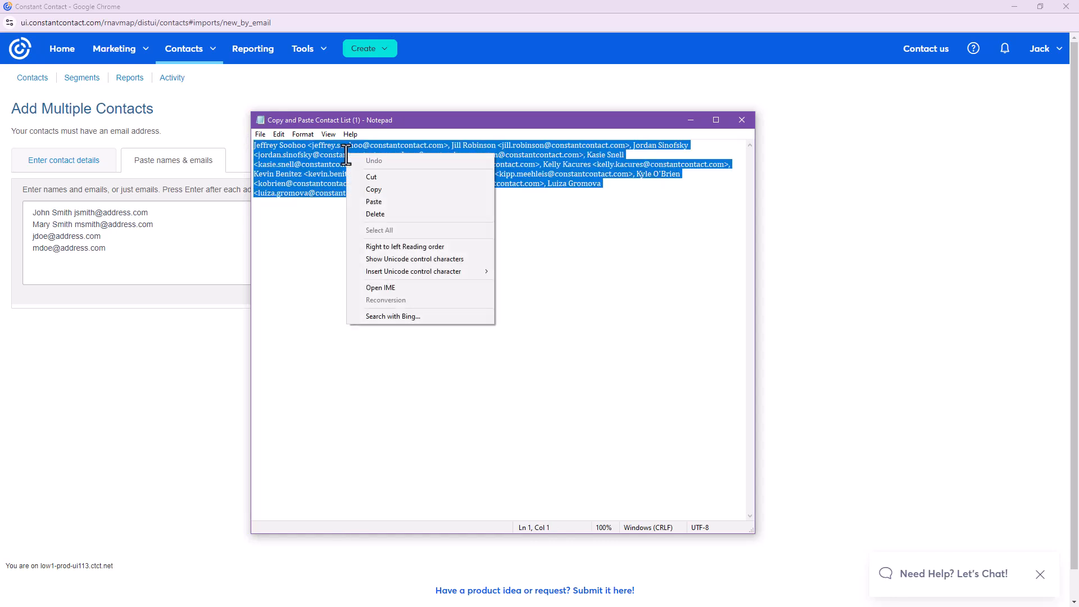
click(396, 192)
Paste the contacts into the Paste names & emails box and continue to Organize
click(144, 246)
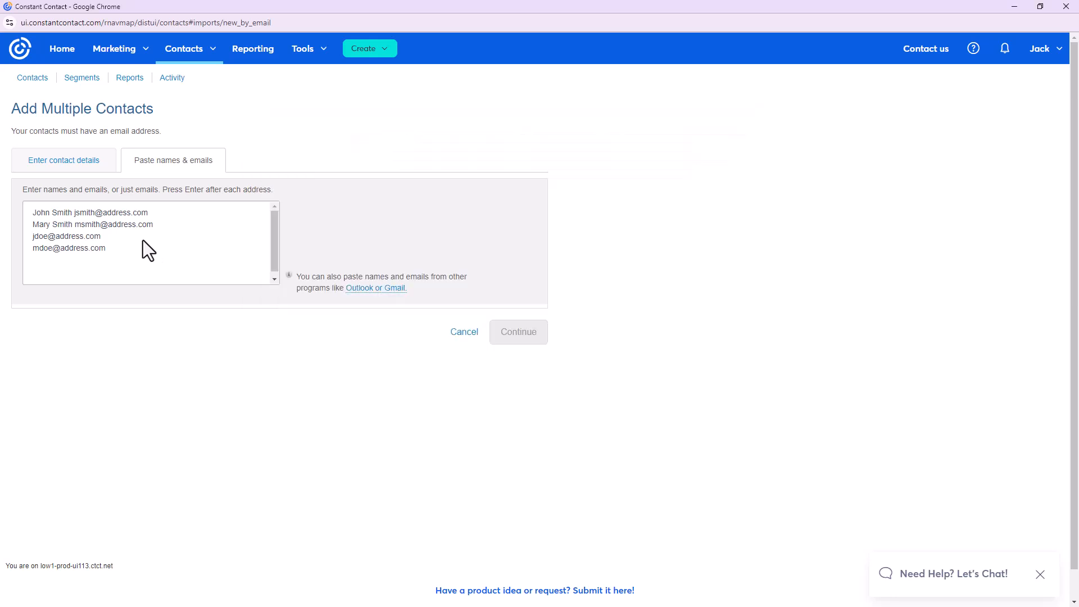
right_click(83, 218)
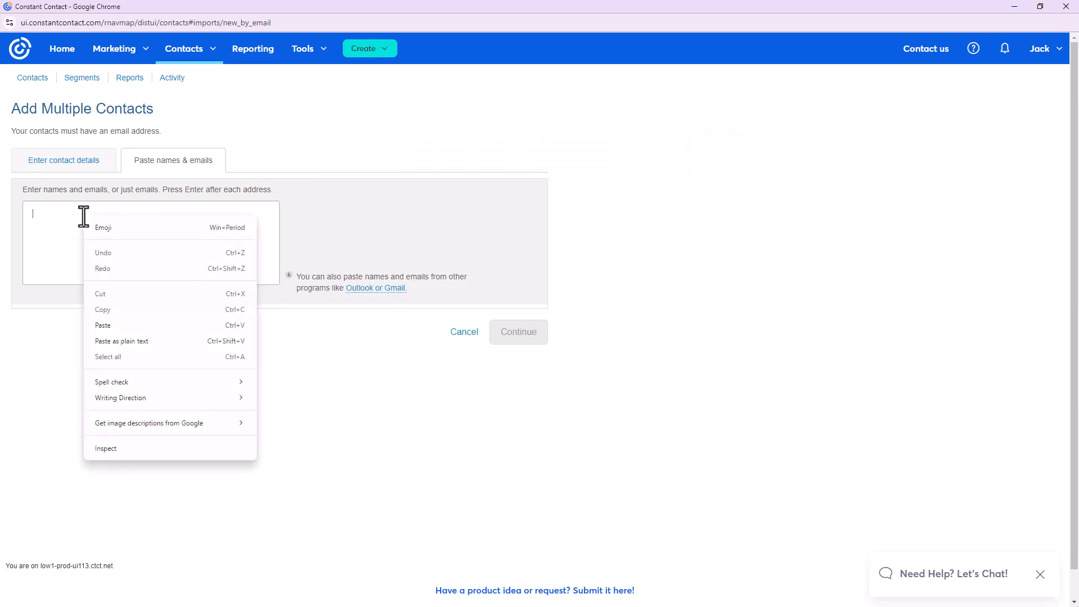
click(165, 331)
scroll(150, 266, up, 5)
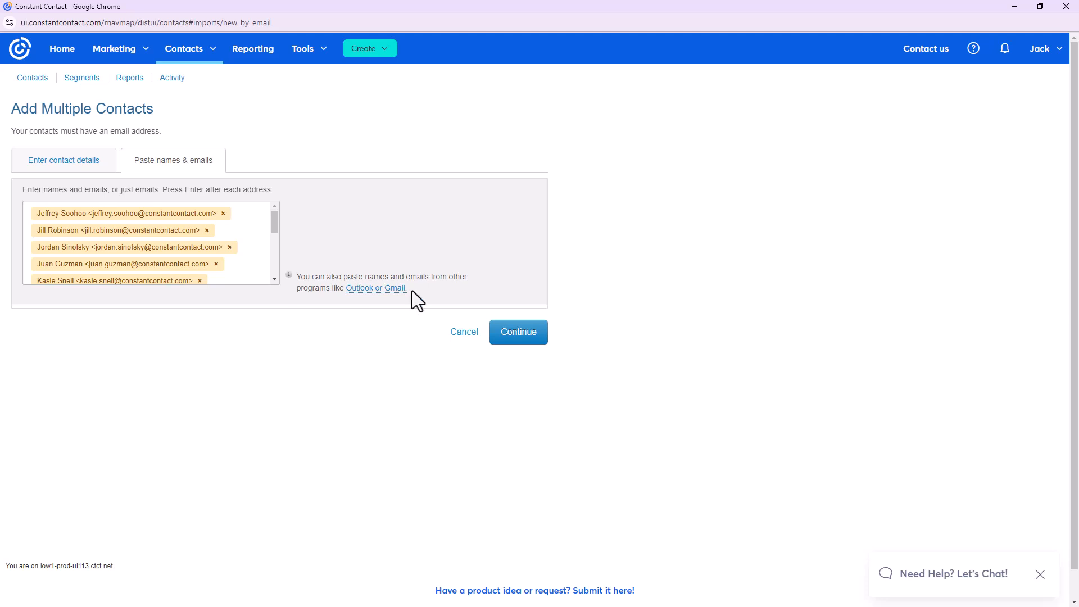
click(522, 351)
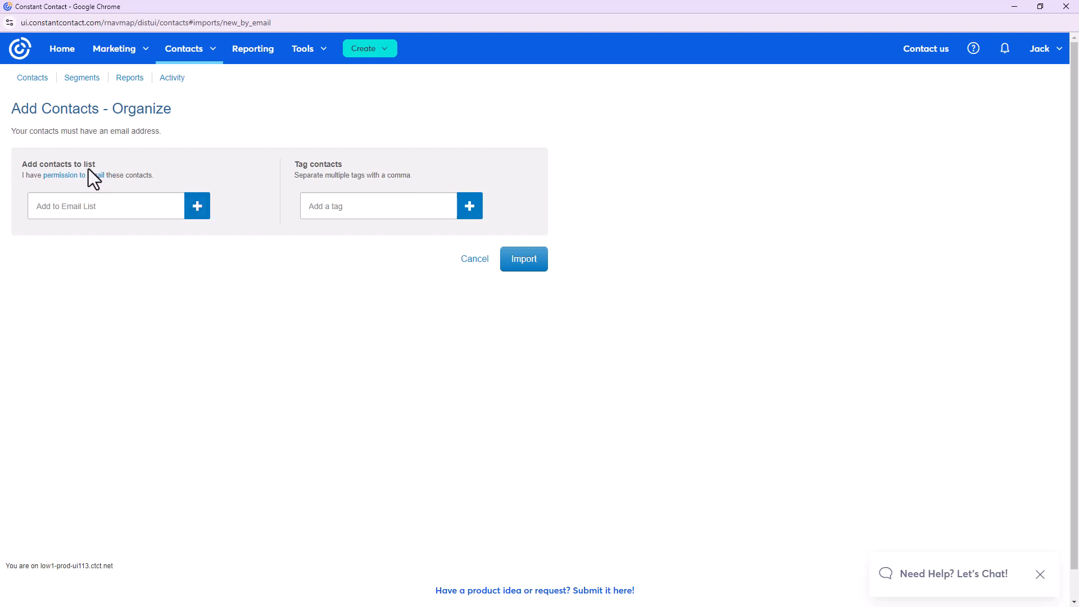
Add the pasted contacts to the Jacks BBQ Contacts list and import them
click(197, 206)
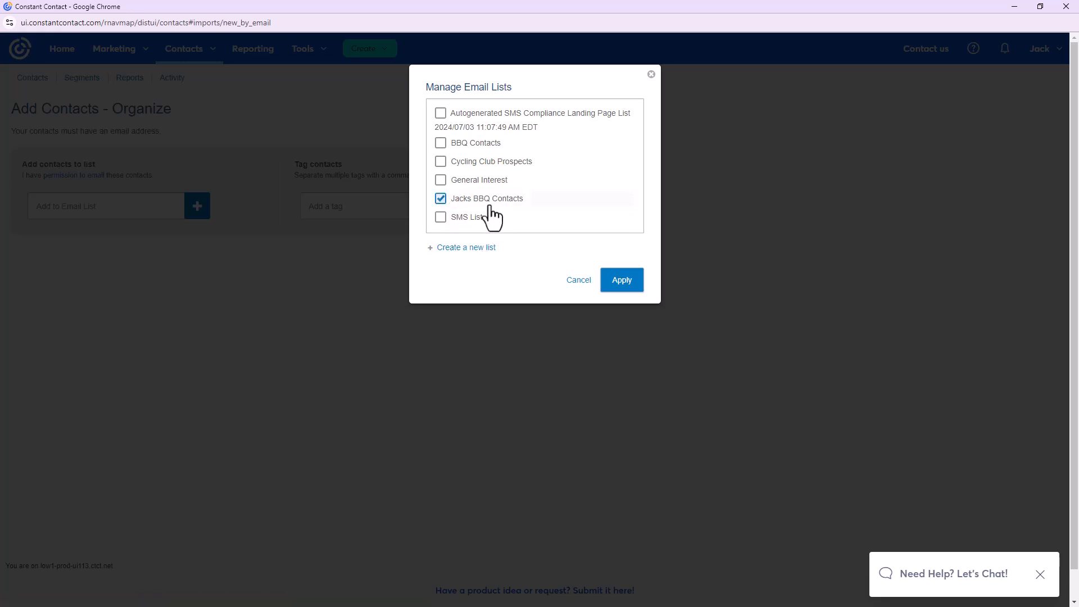
click(637, 284)
click(535, 276)
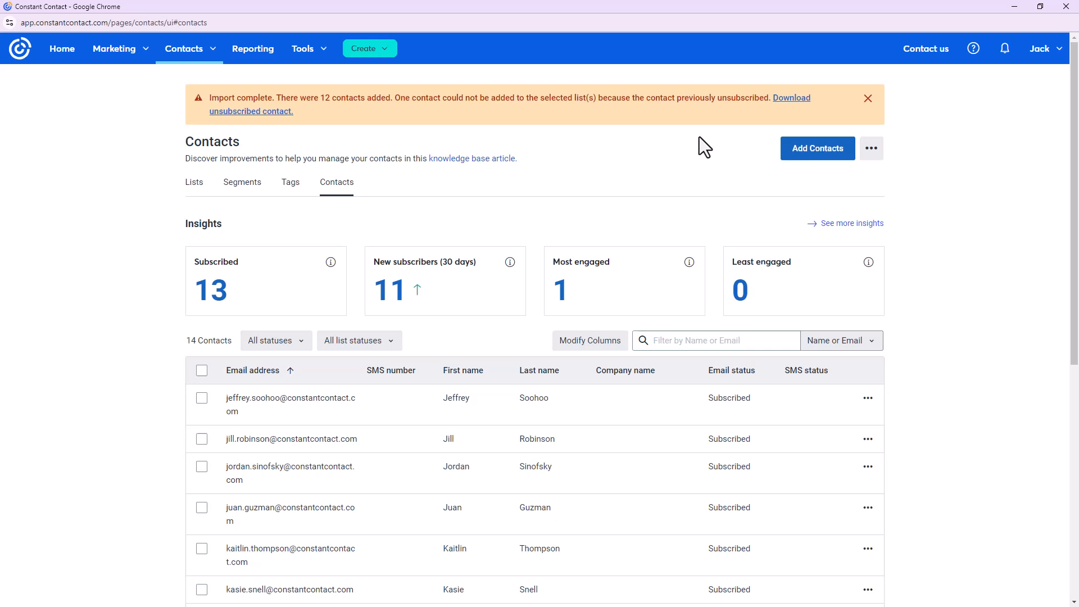
Dismiss the import-complete alert and reopen the Add contacts options
click(868, 99)
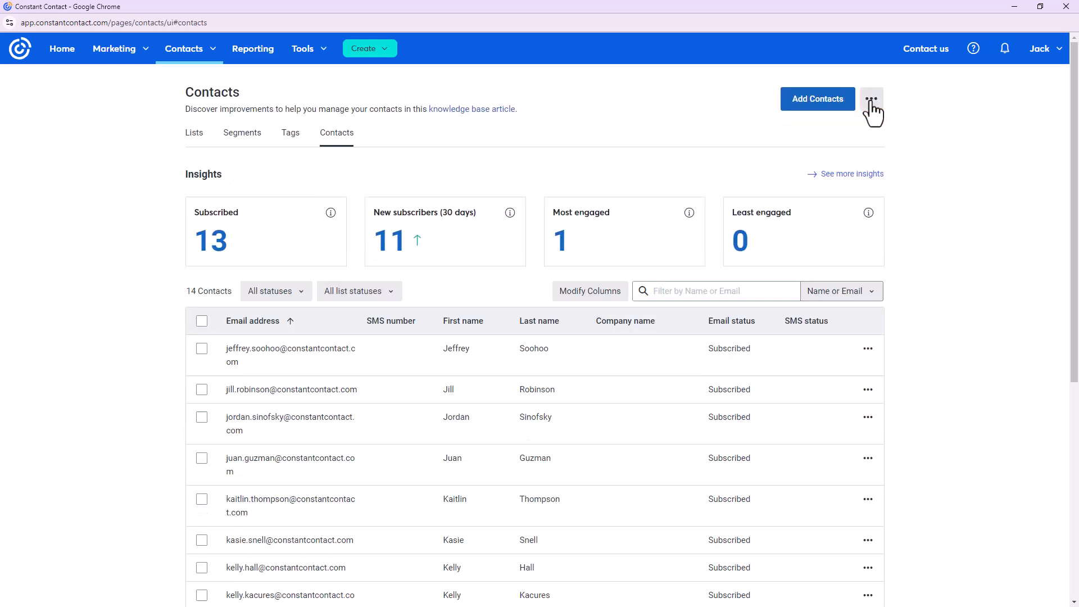
click(809, 118)
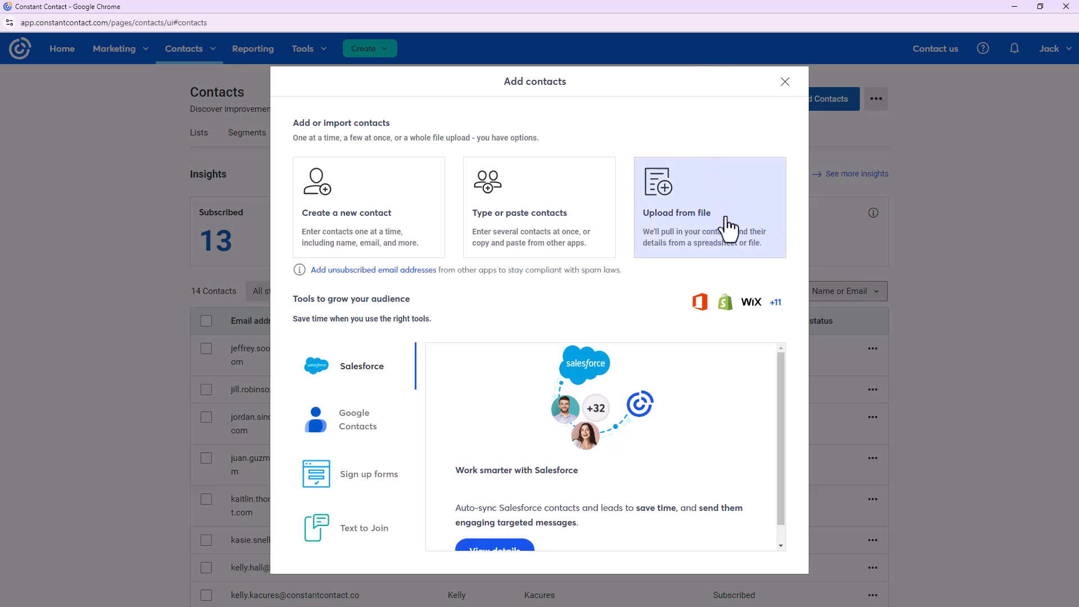
Choose the Upload from file option in the Add contacts dialog
click(730, 212)
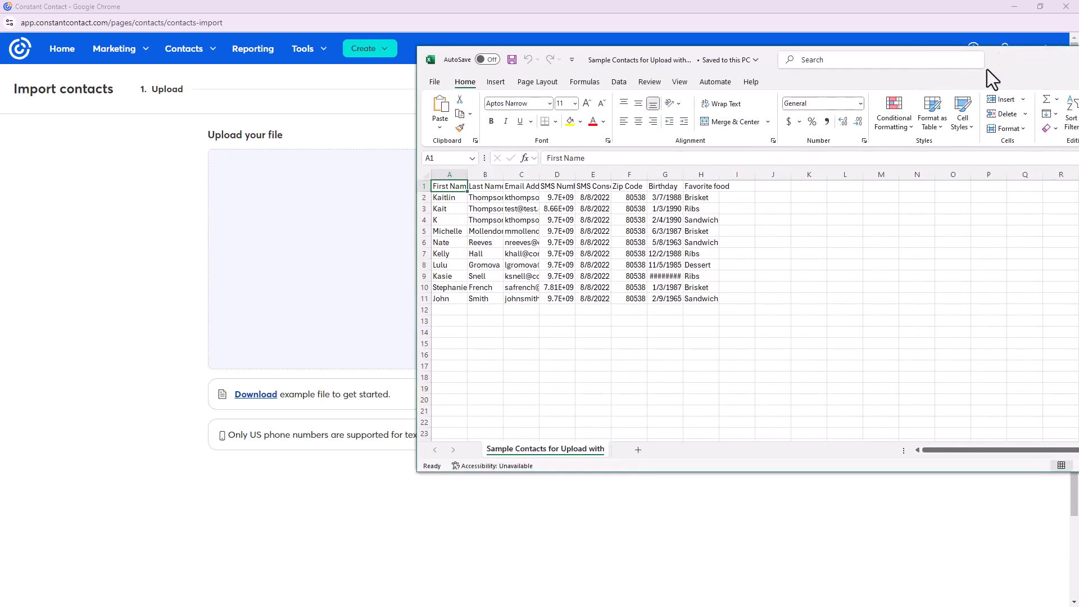
Move the spreadsheet into view and widen columns A, C, D, E and F to fit their contents
drag(1011, 57, 728, 67)
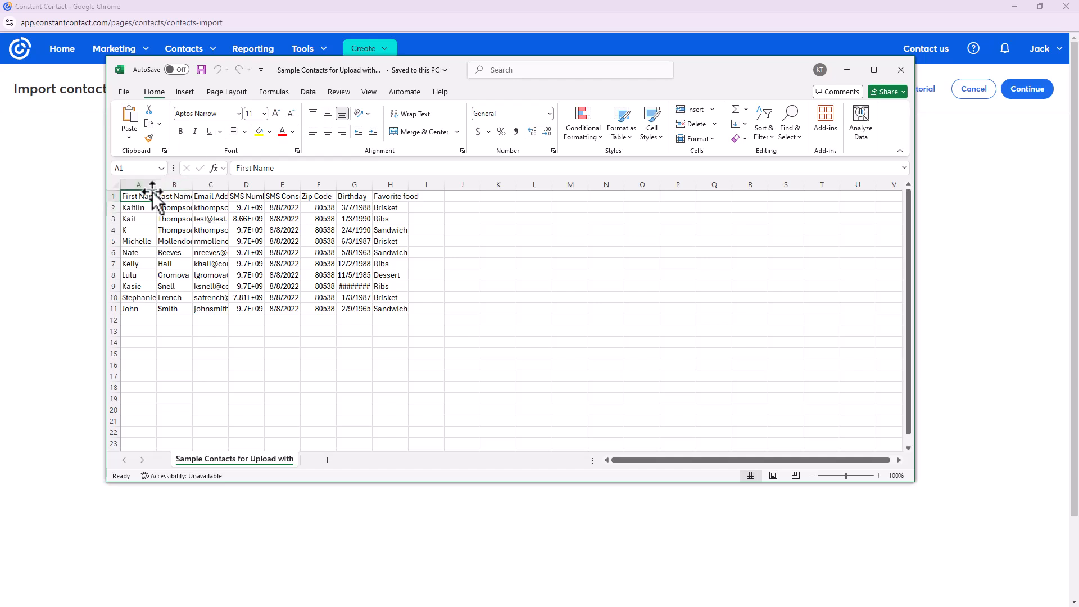
drag(156, 184, 230, 183)
double_click(266, 184)
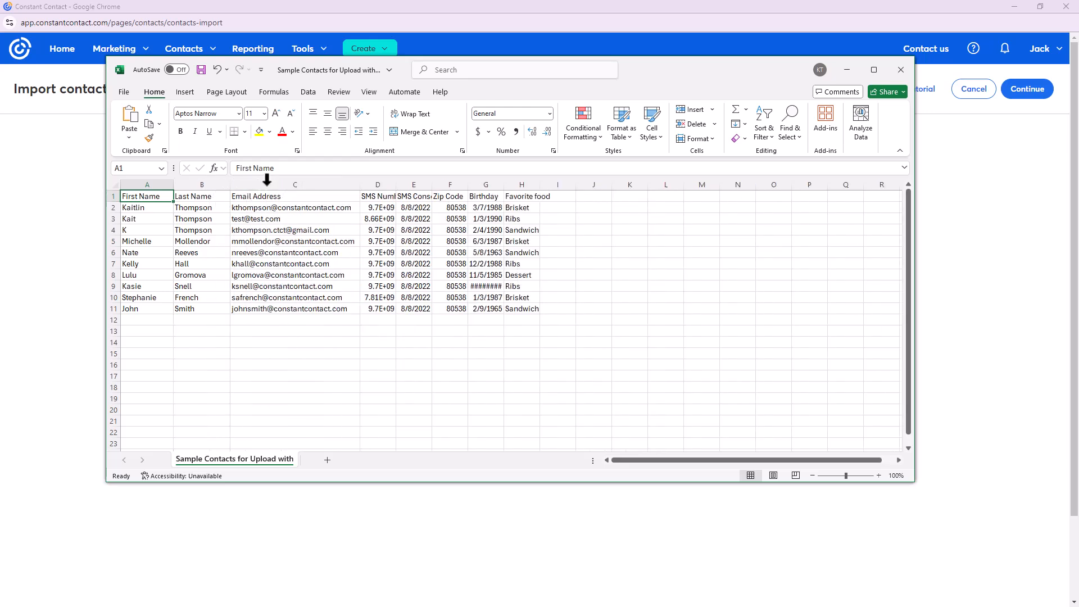
double_click(396, 183)
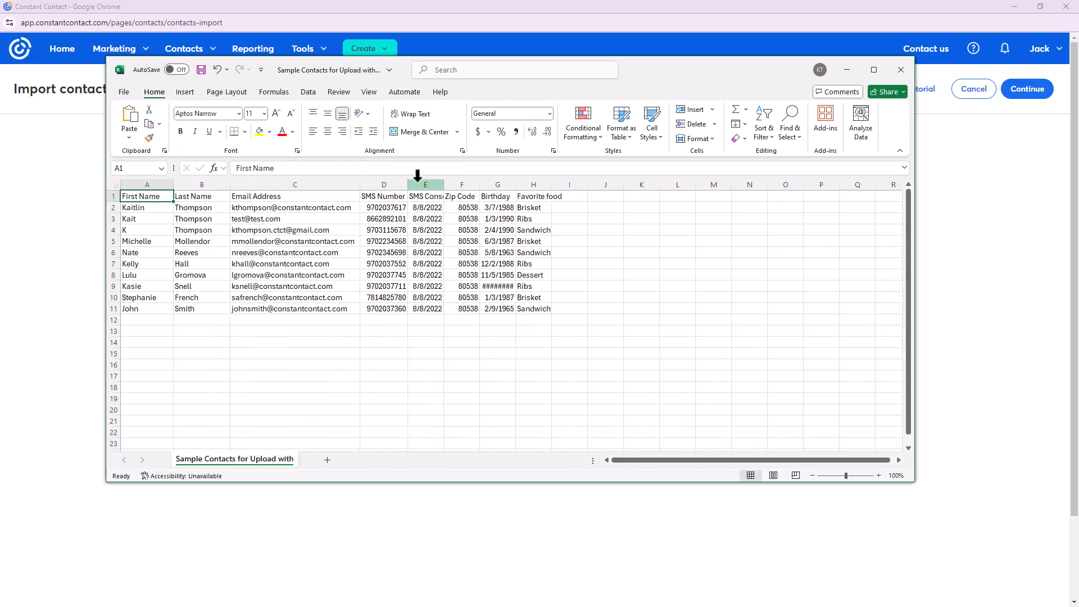
double_click(444, 184)
double_click(508, 183)
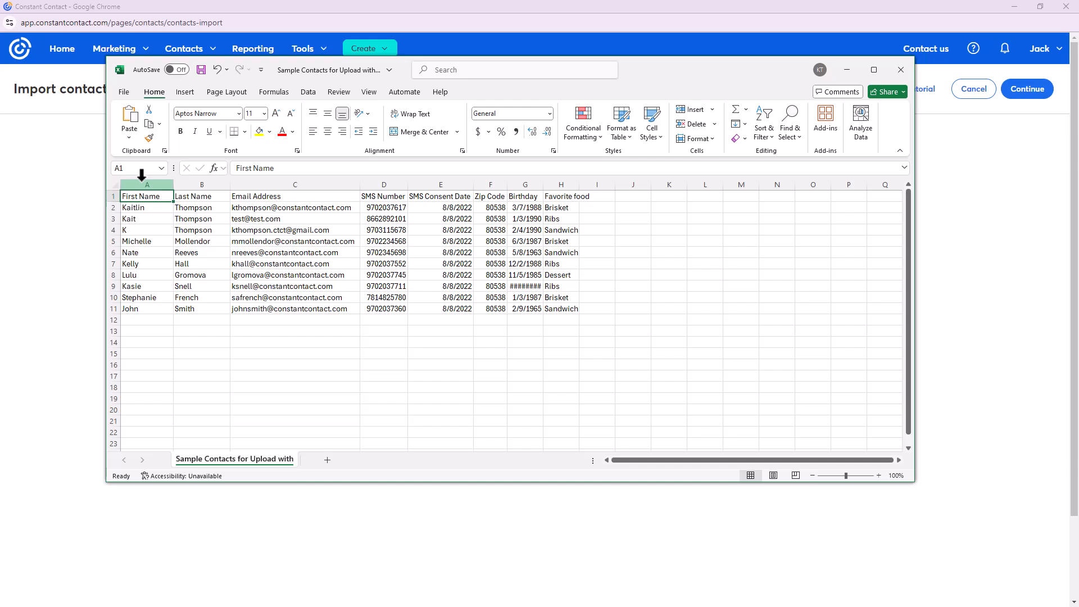
Review the Email Address, SMS Number and SMS Consent Date headers in row 1
drag(143, 197, 573, 197)
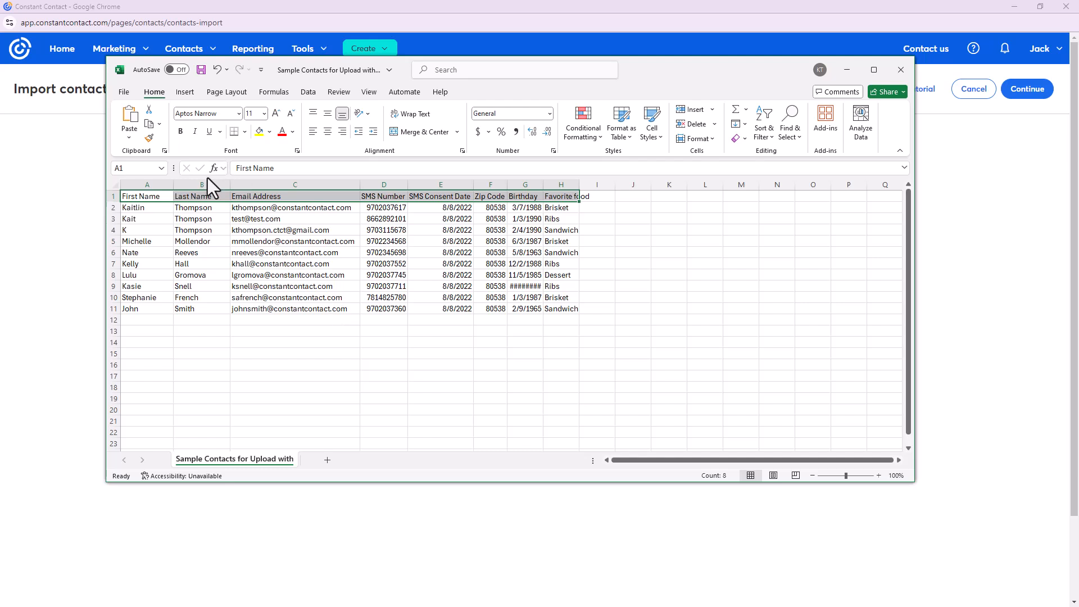
double_click(293, 197)
click(310, 226)
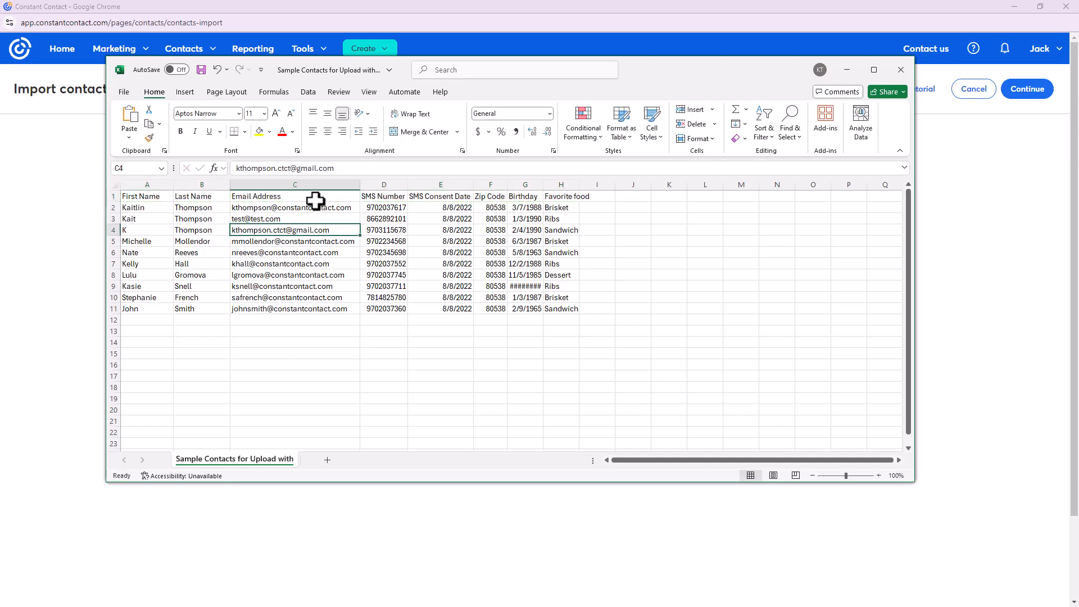
click(316, 199)
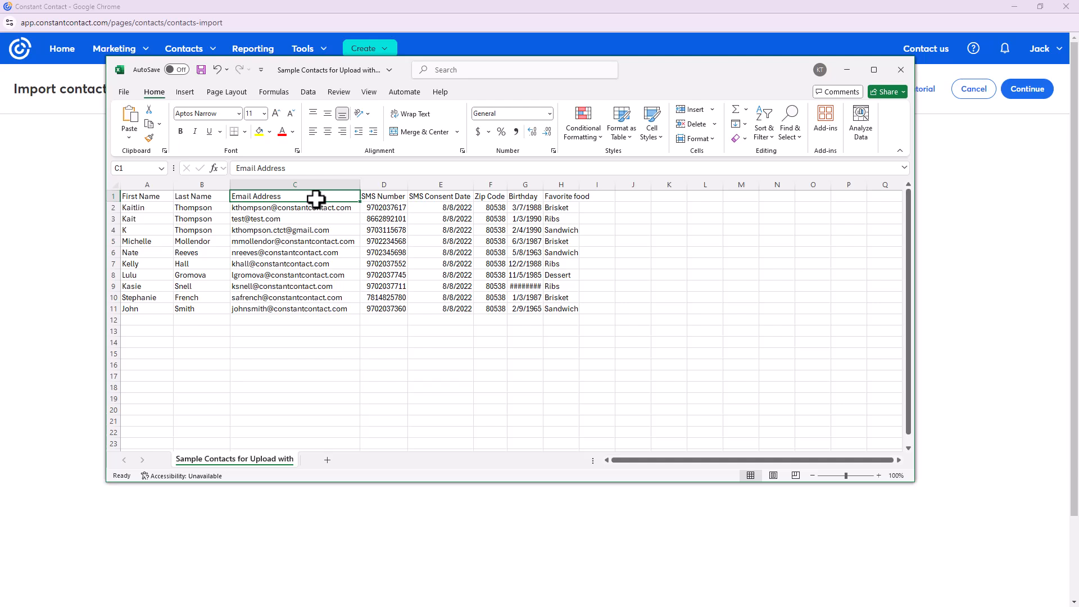
click(390, 197)
click(446, 194)
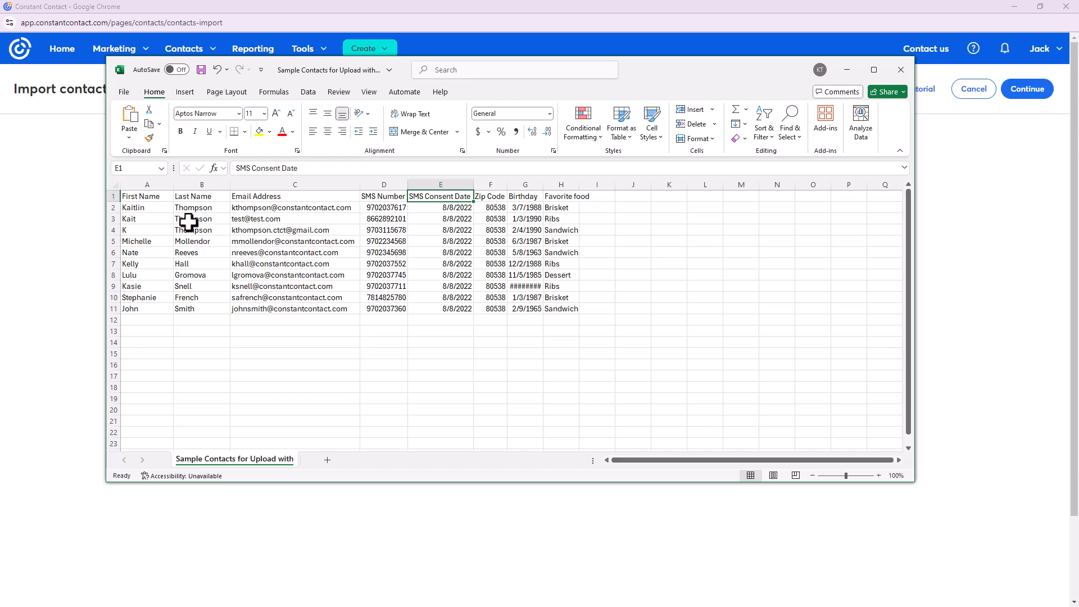
Check the First Name, Last Name, Zip Code and Birthday headers, and widen column H for Favorite food
click(158, 194)
click(211, 195)
click(490, 195)
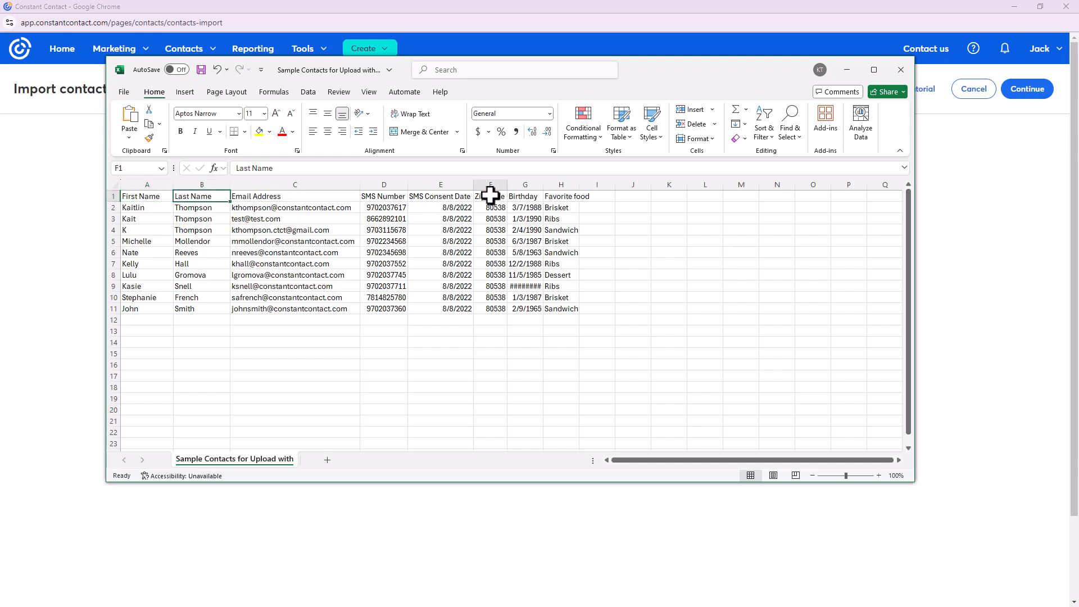
click(530, 200)
drag(579, 186, 606, 190)
click(588, 200)
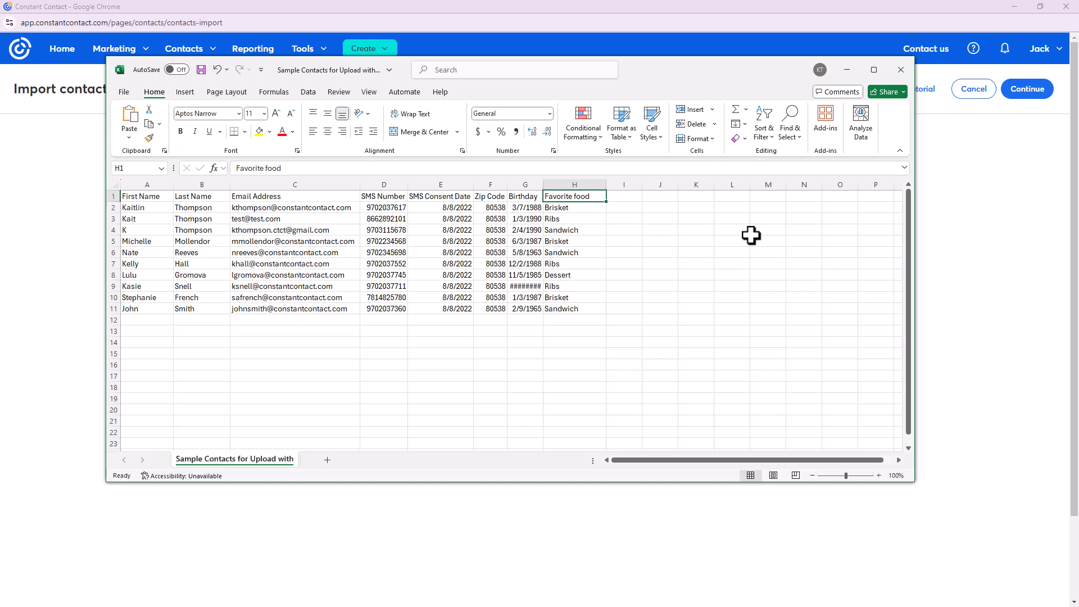
click(601, 16)
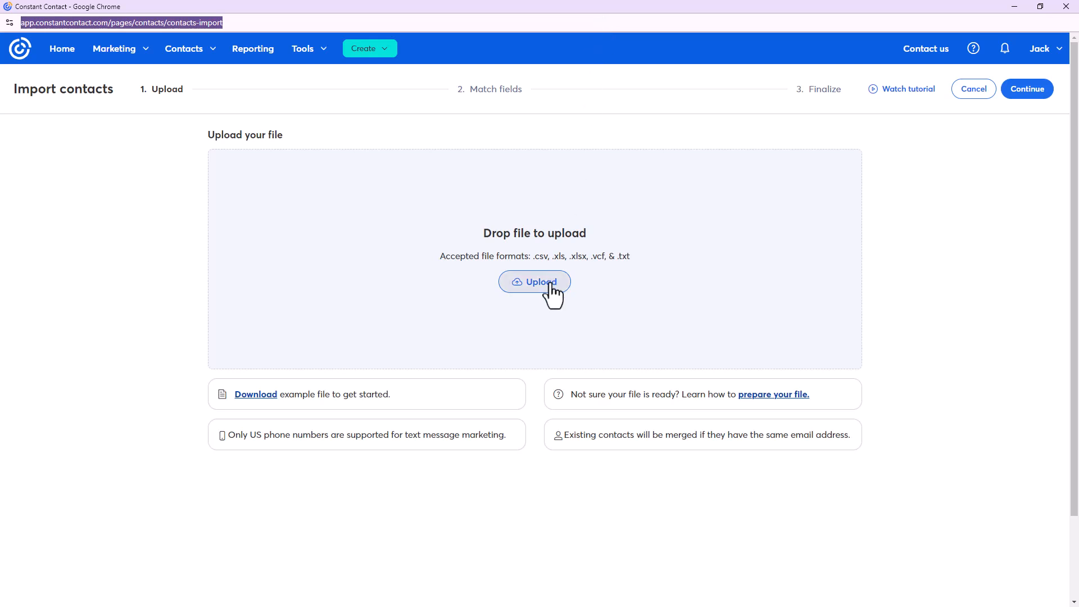
Upload 'Sample Contacts for Upload with SMS.csv' from the Desktop and continue to field matching
click(551, 285)
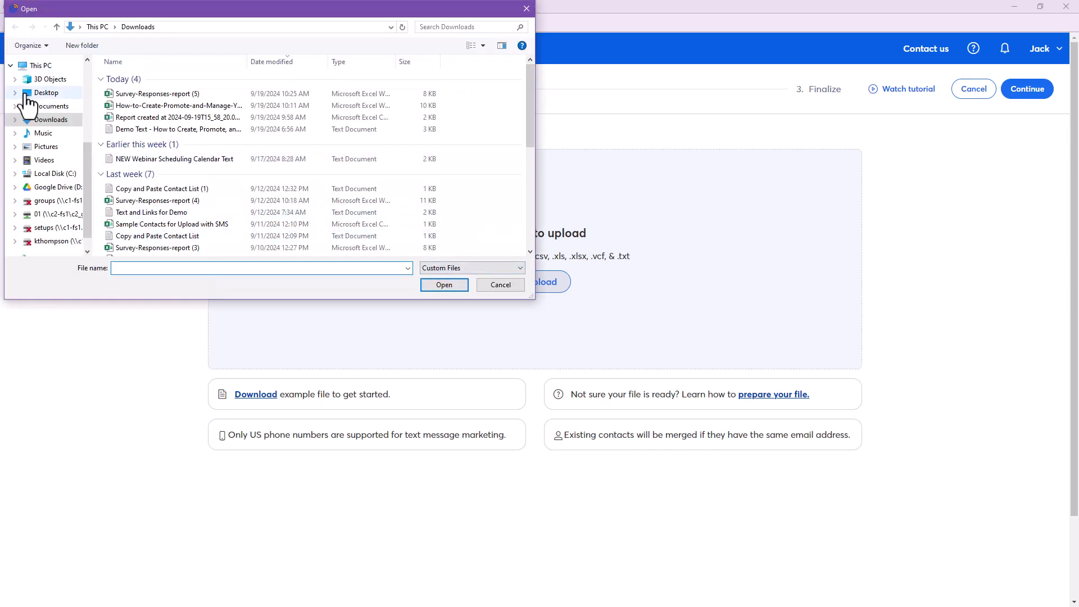
click(34, 92)
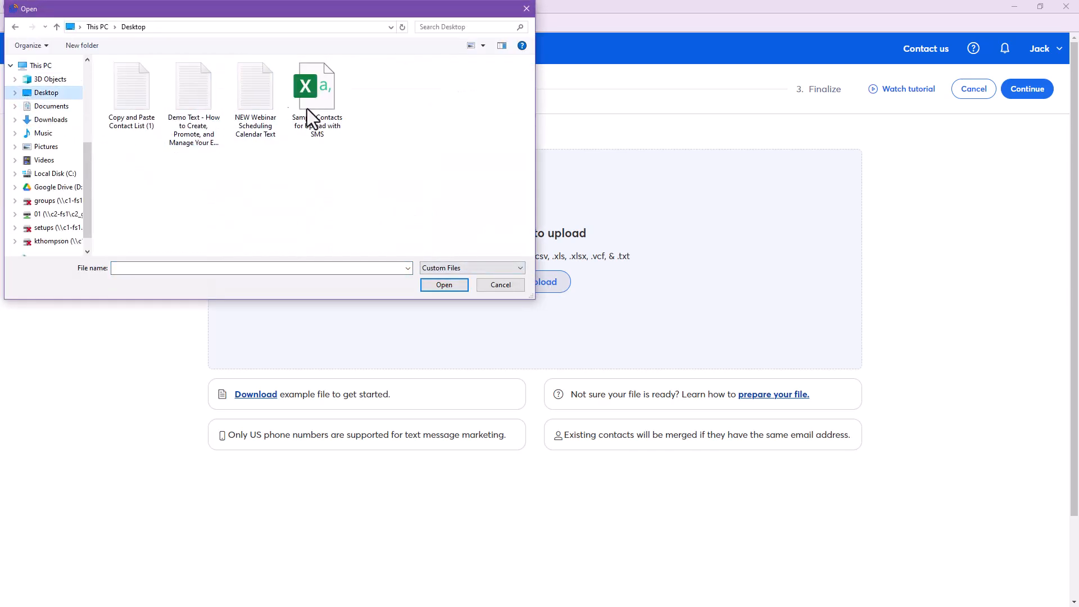
double_click(328, 110)
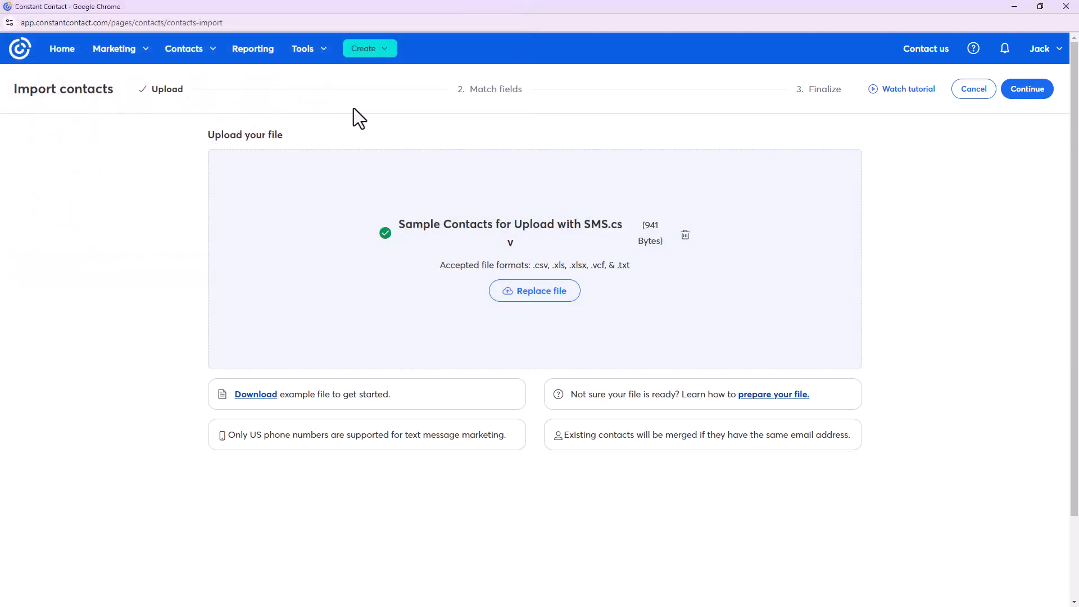
click(1020, 106)
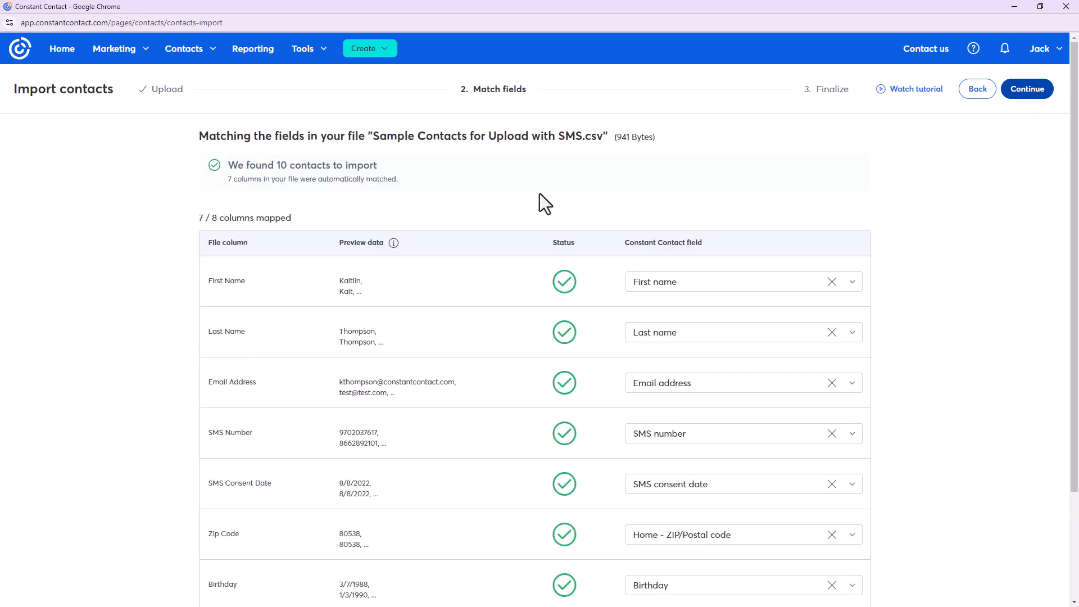
Open the Favorite food column's field dropdown and scroll down to Create custom field
scroll(538, 193, down, 2)
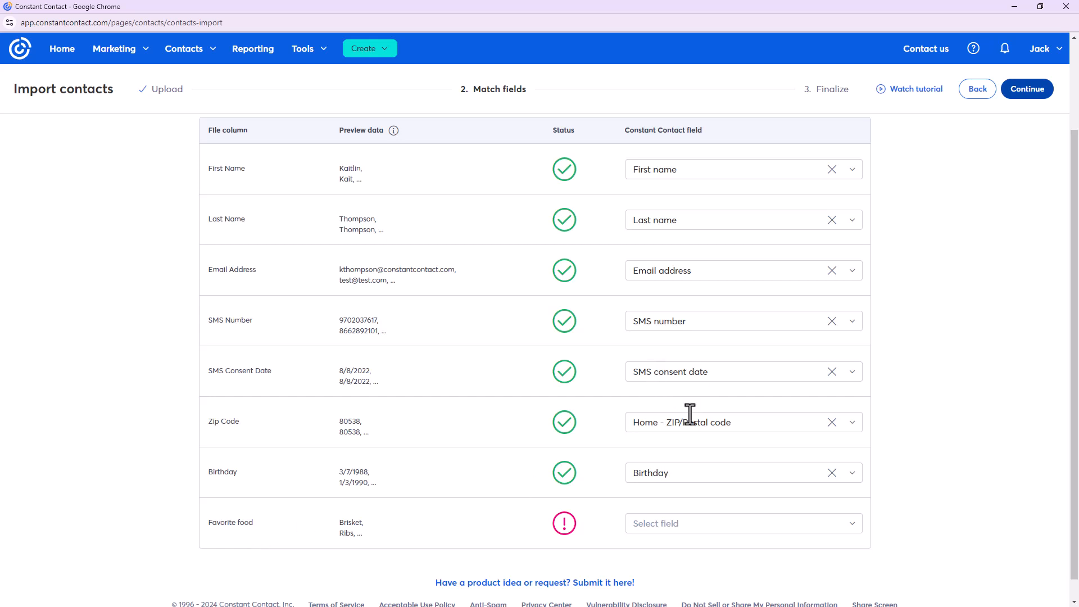
click(852, 527)
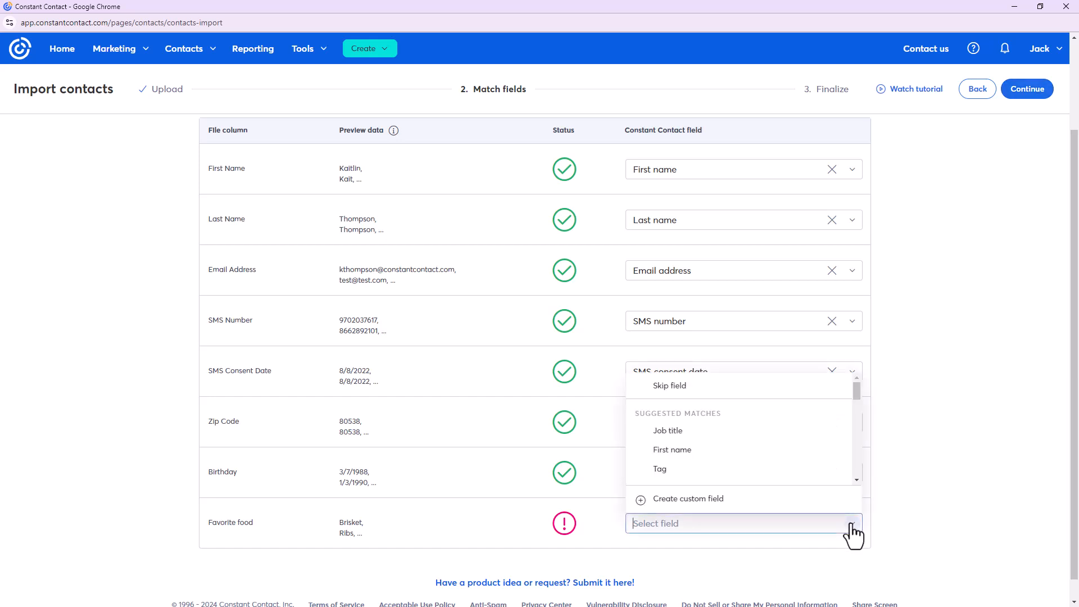
scroll(750, 415, down, 2)
scroll(673, 429, down, 3)
scroll(674, 429, down, 5)
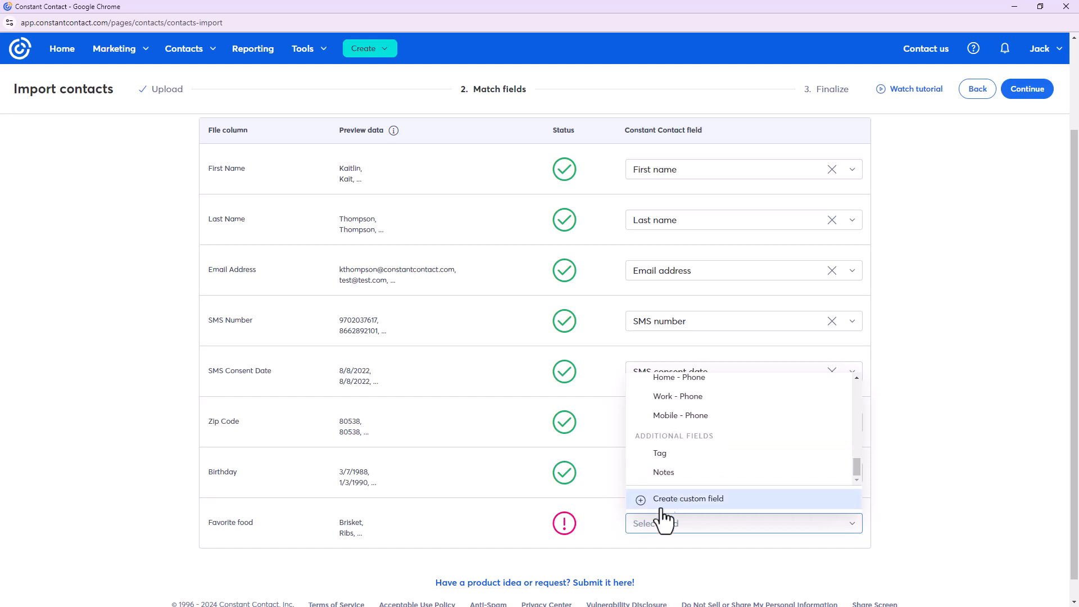
Save a single-line text custom field named Favorite food and confirm all 8 columns are mapped
click(751, 502)
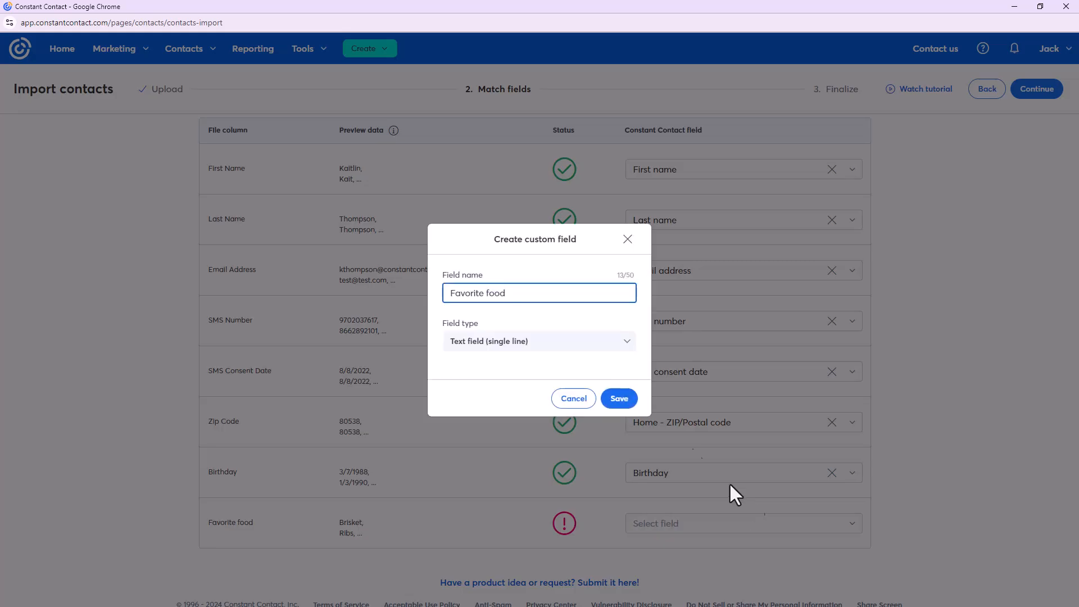
click(536, 341)
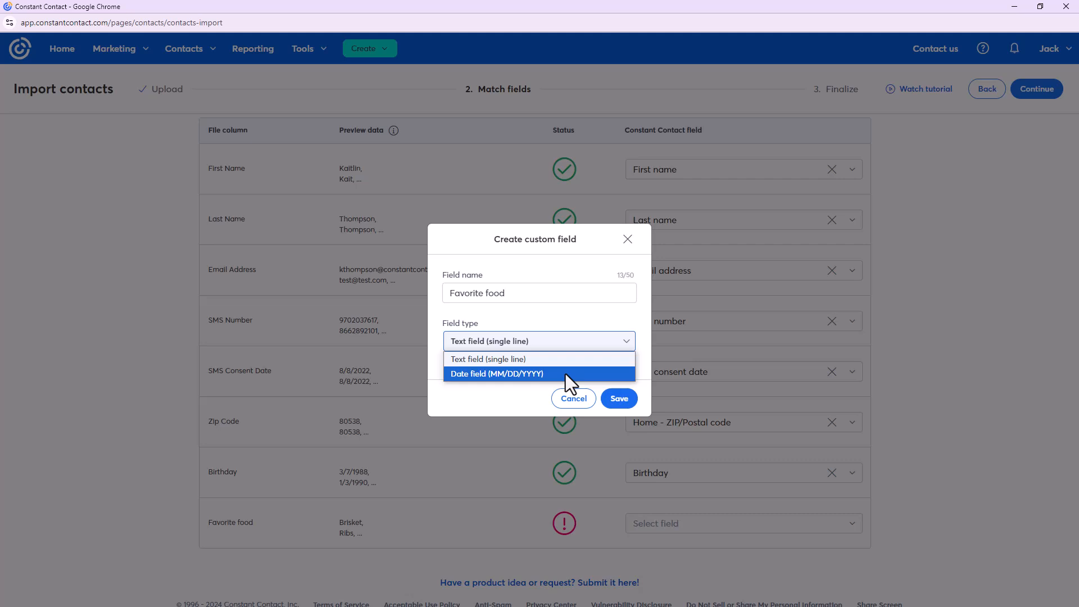
click(547, 318)
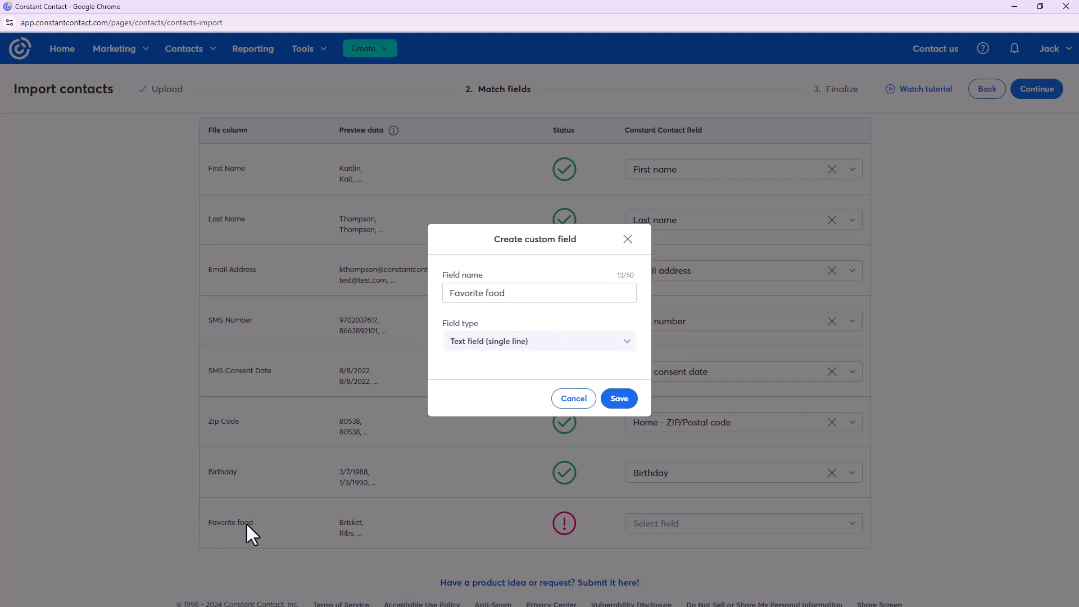
click(510, 292)
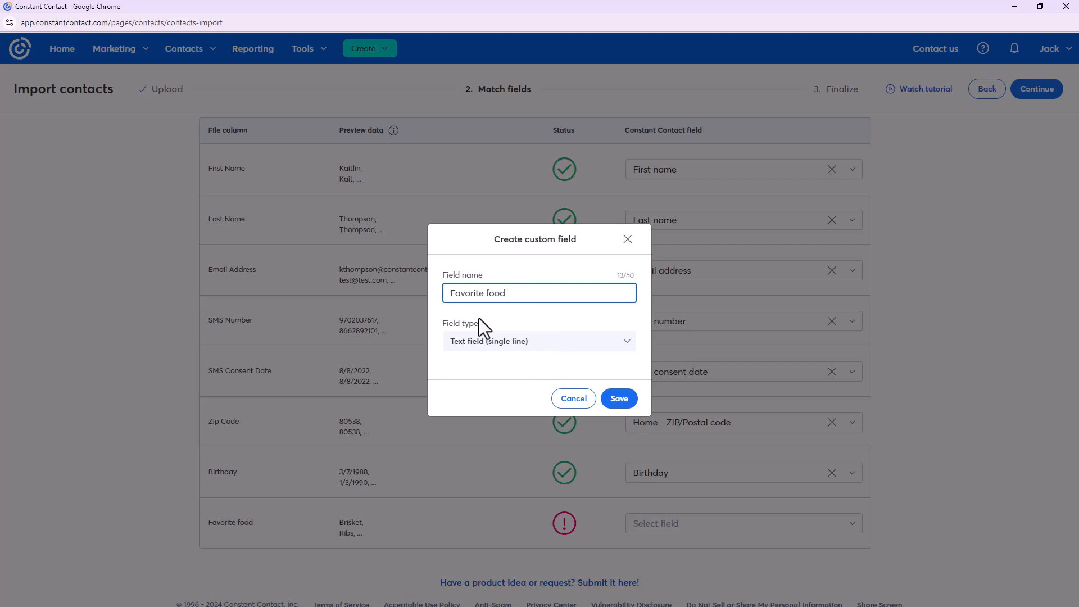
click(618, 406)
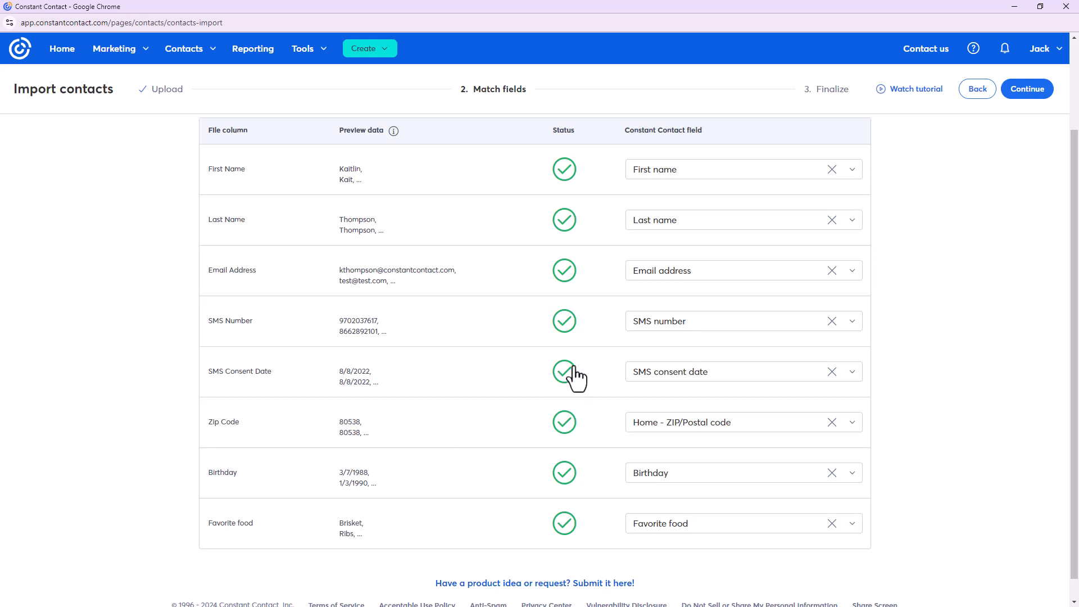
scroll(581, 382, up, 1)
scroll(581, 385, down, 2)
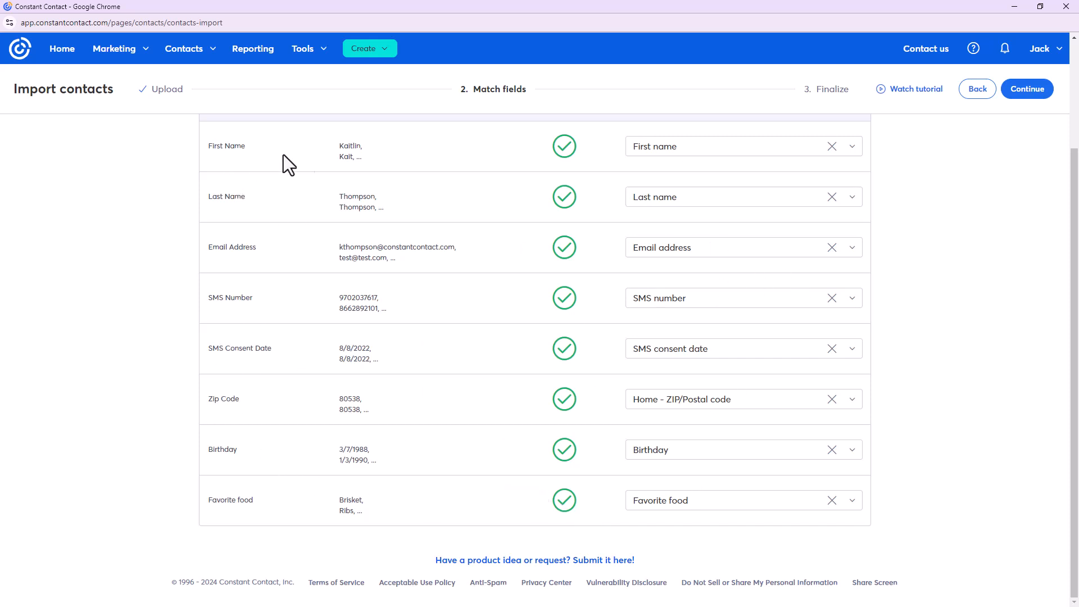
scroll(605, 275, up, 1)
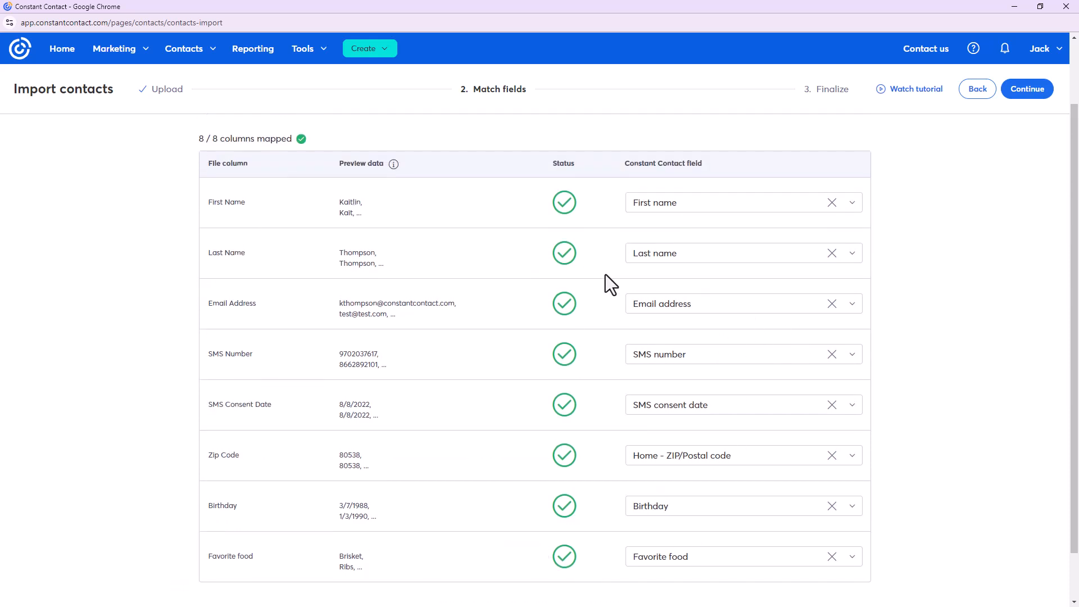
Confirm email and text consent, add the contacts to the Jacks BBQ Contacts list, and import
click(1032, 91)
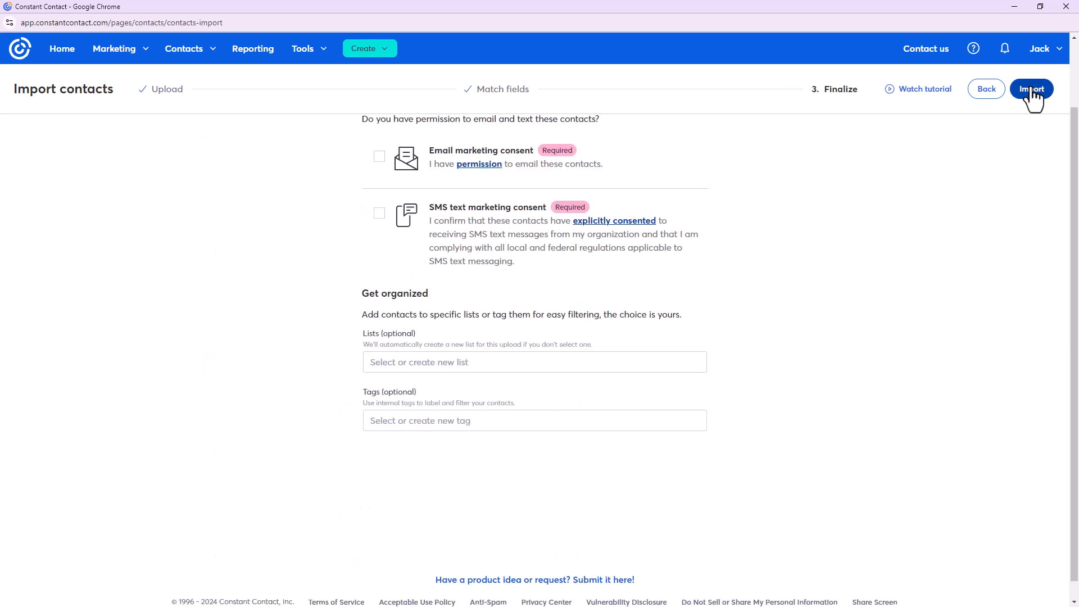
scroll(874, 259, up, 2)
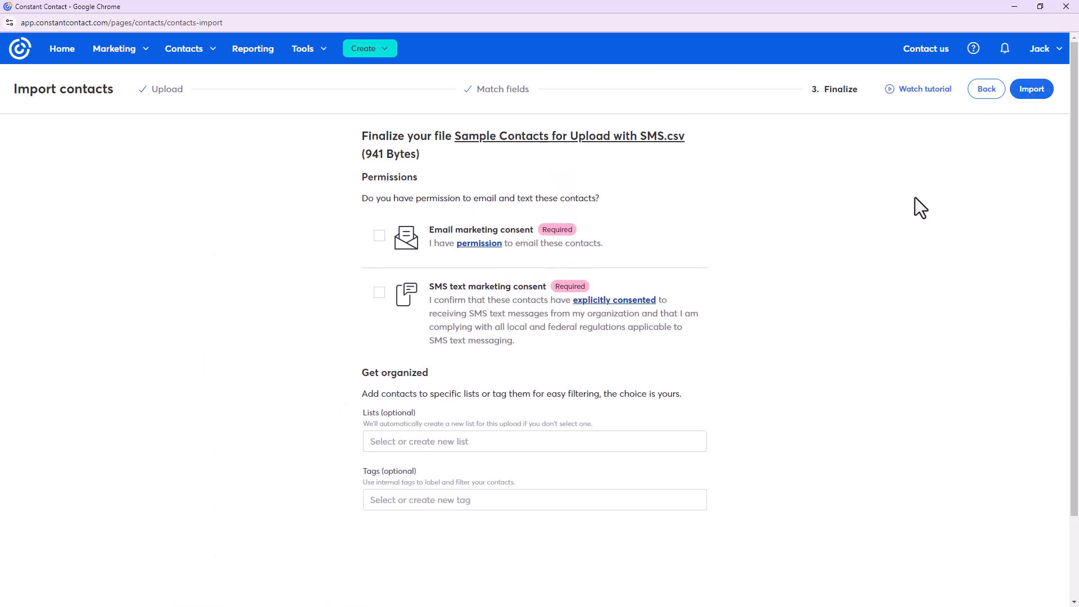
click(380, 236)
click(379, 293)
click(443, 444)
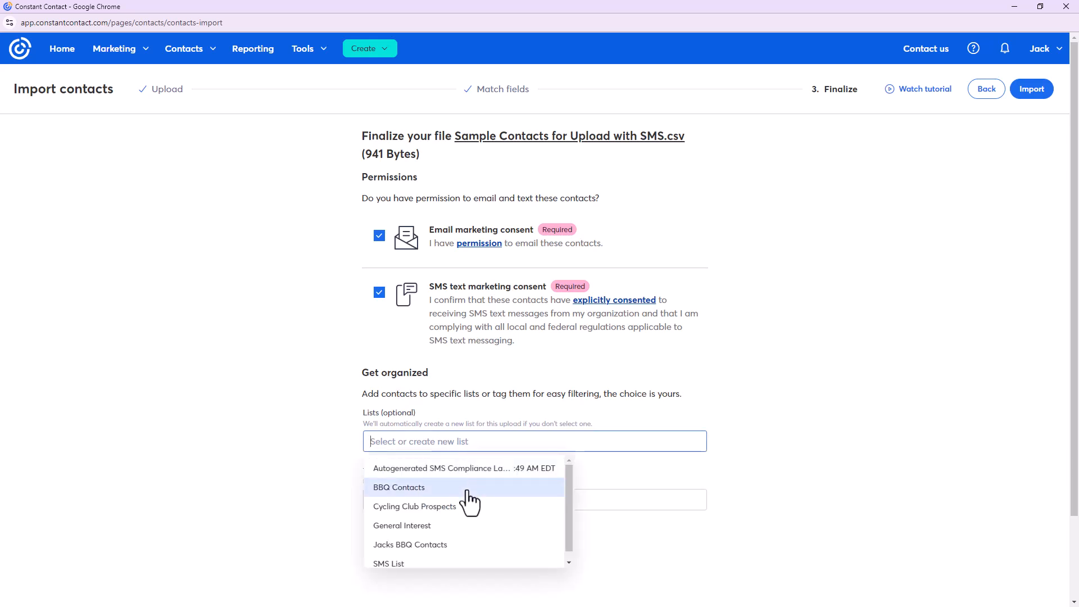
click(471, 543)
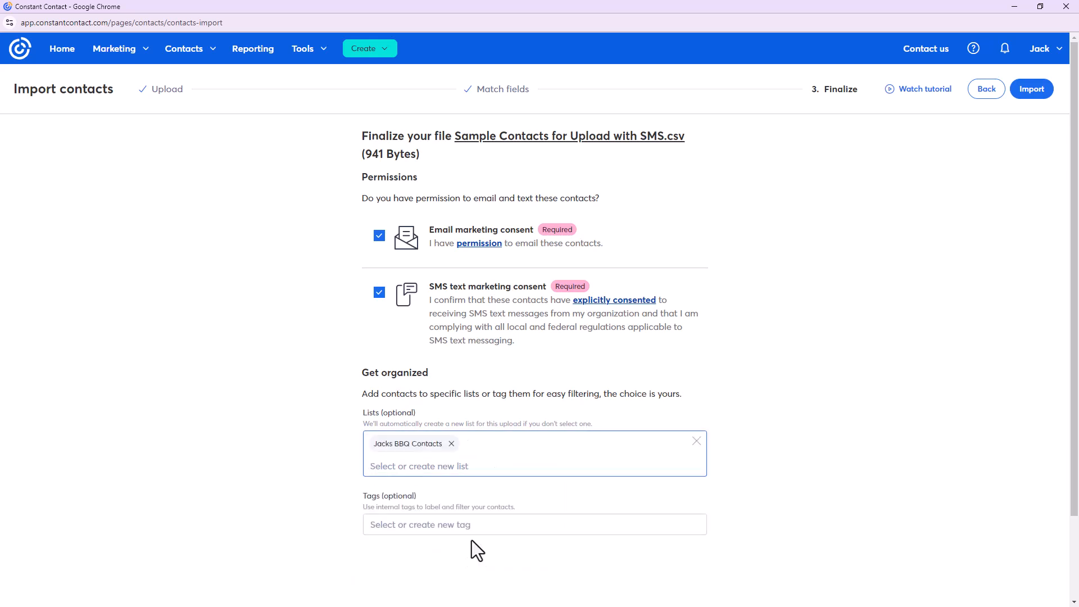
click(1033, 89)
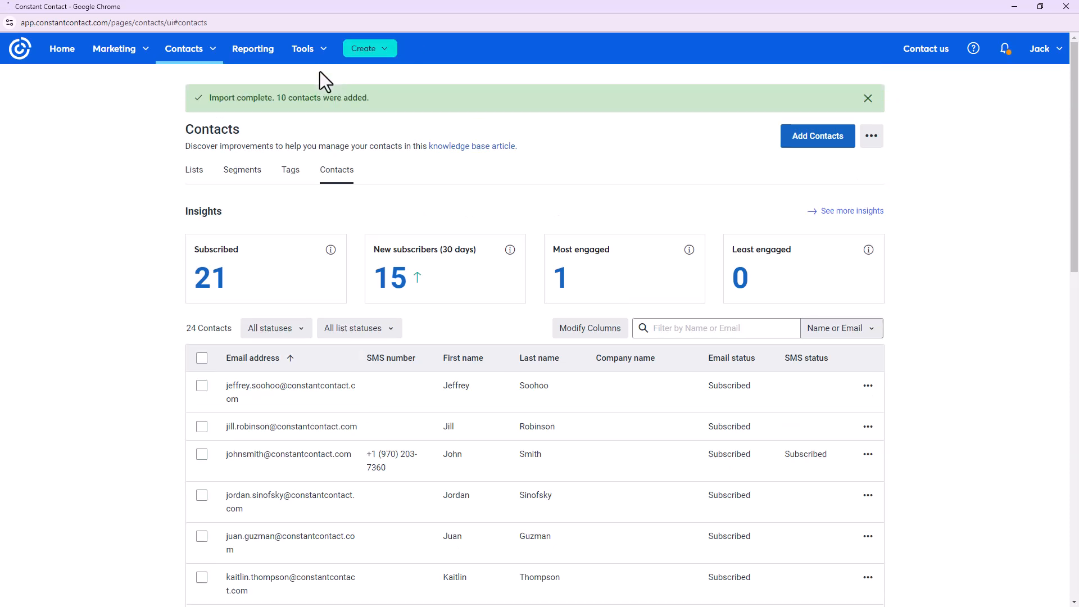
Scroll through the 24 contacts and back to the top, then open the Tools menu
scroll(447, 327, down, 15)
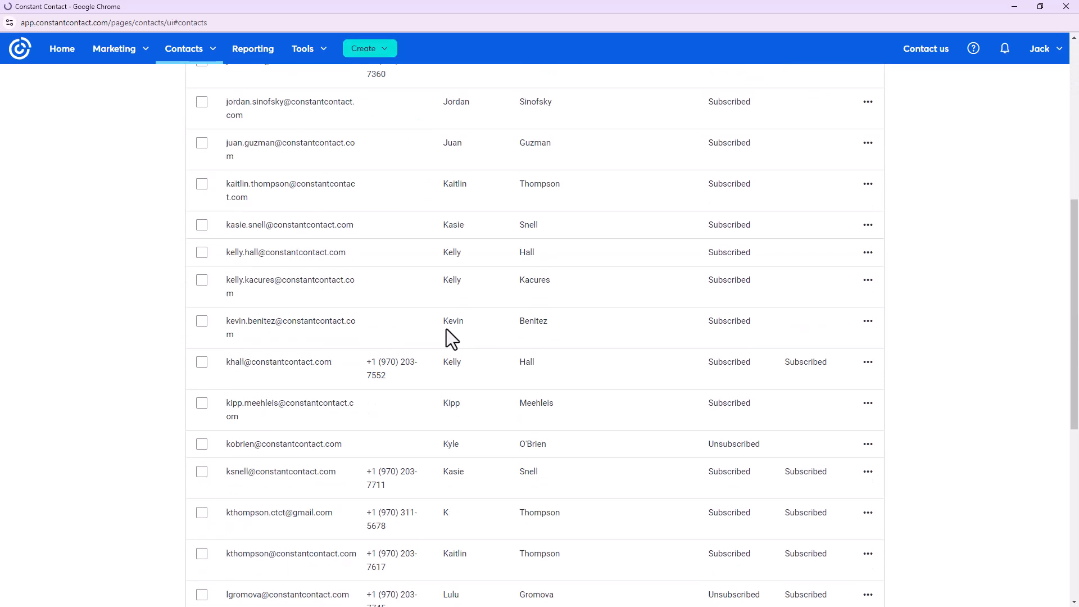
scroll(446, 329, up, 15)
scroll(393, 320, up, 1)
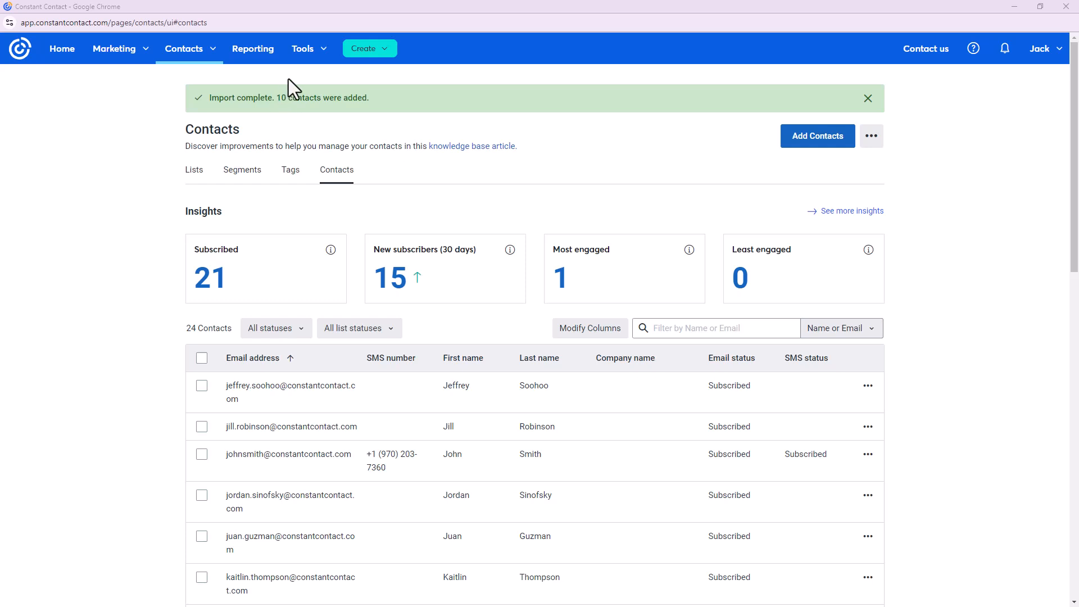
click(310, 55)
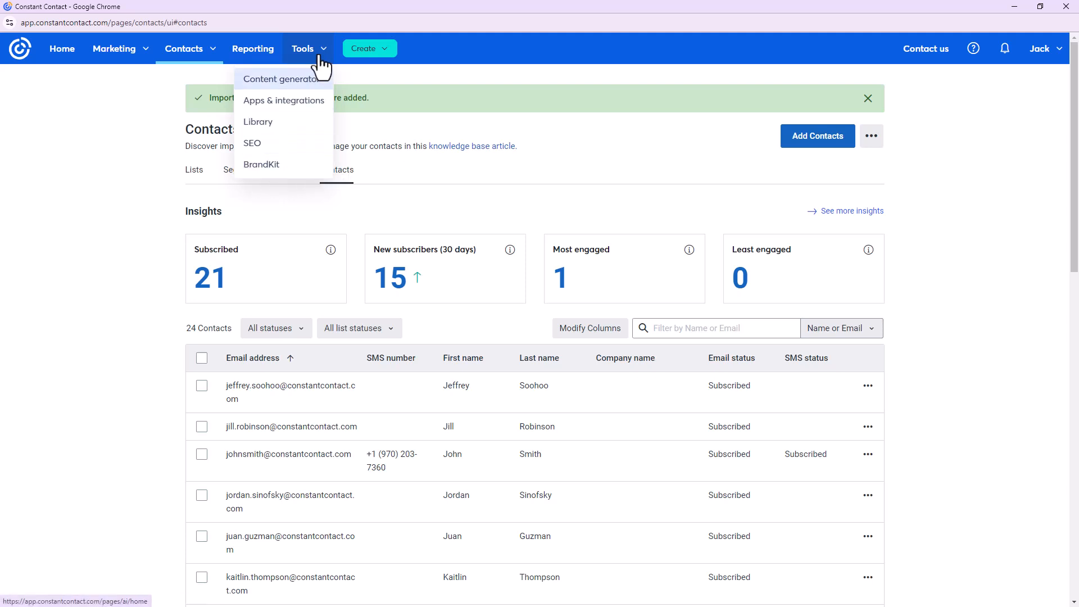
In BrandKit, paste the restaurant's website URL, remove its leading space, and scan the site
click(313, 168)
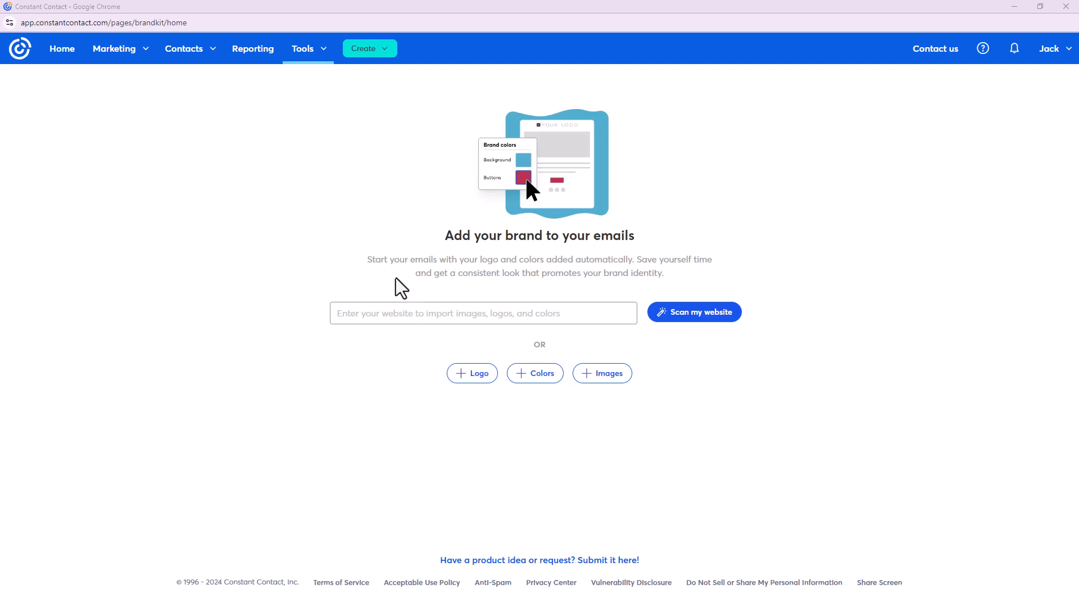
click(368, 312)
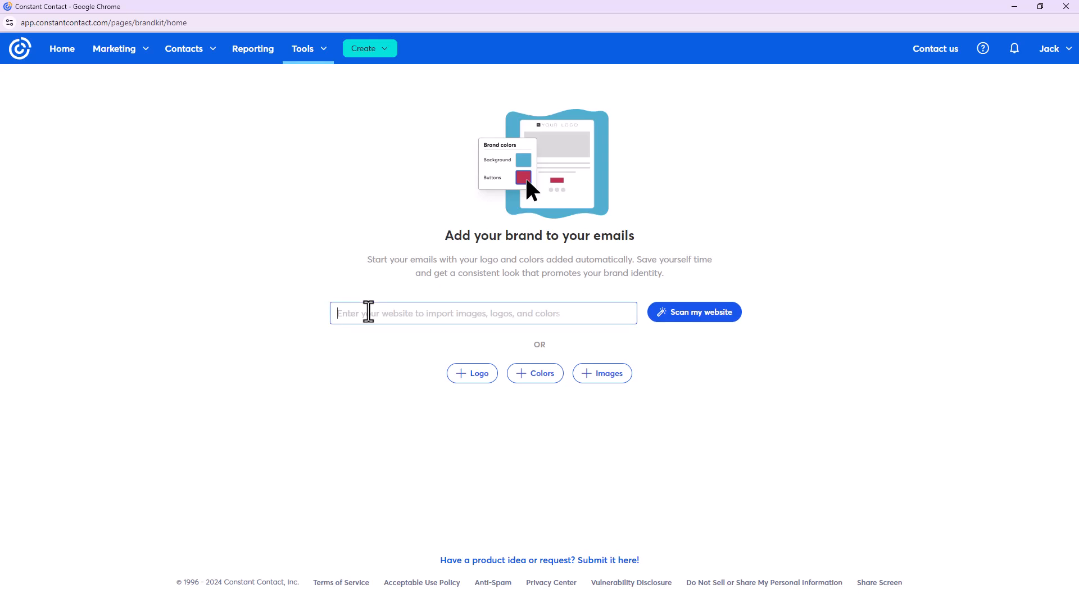
text(https://lp.constantcontactpages.com/cu/INeO40x)
click(338, 314)
key(Delete)
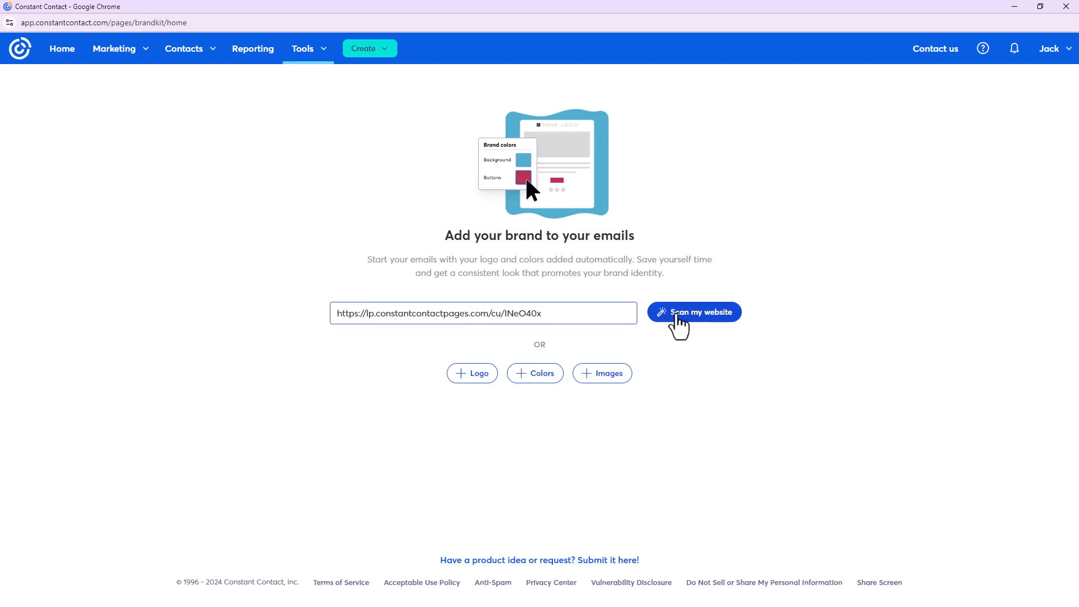
click(722, 326)
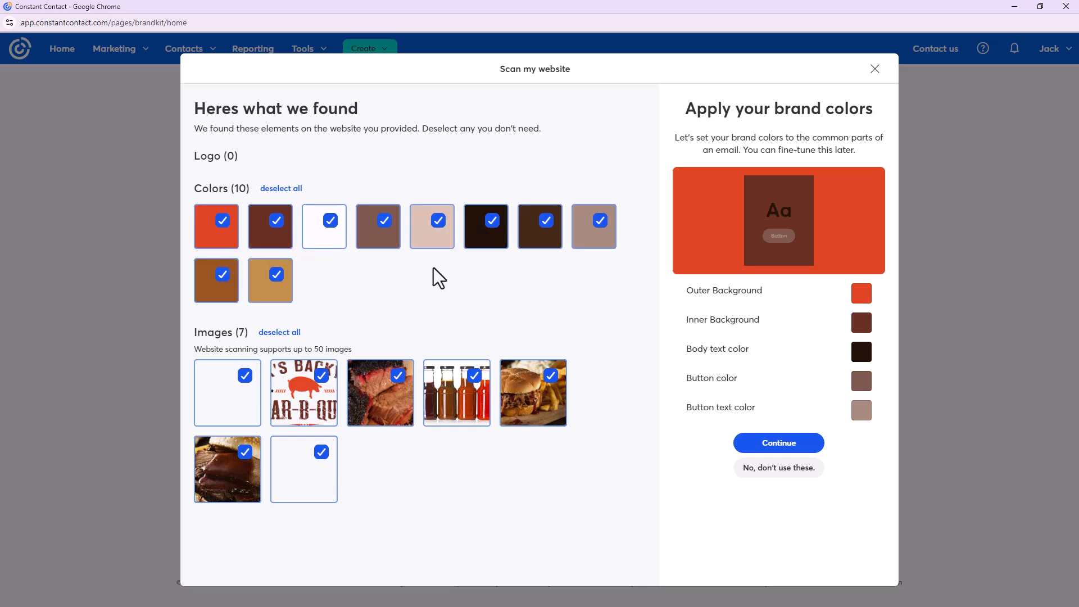
Deselect the light pink, light taupe, dark brown, tan and brown colours and both blank images
click(437, 222)
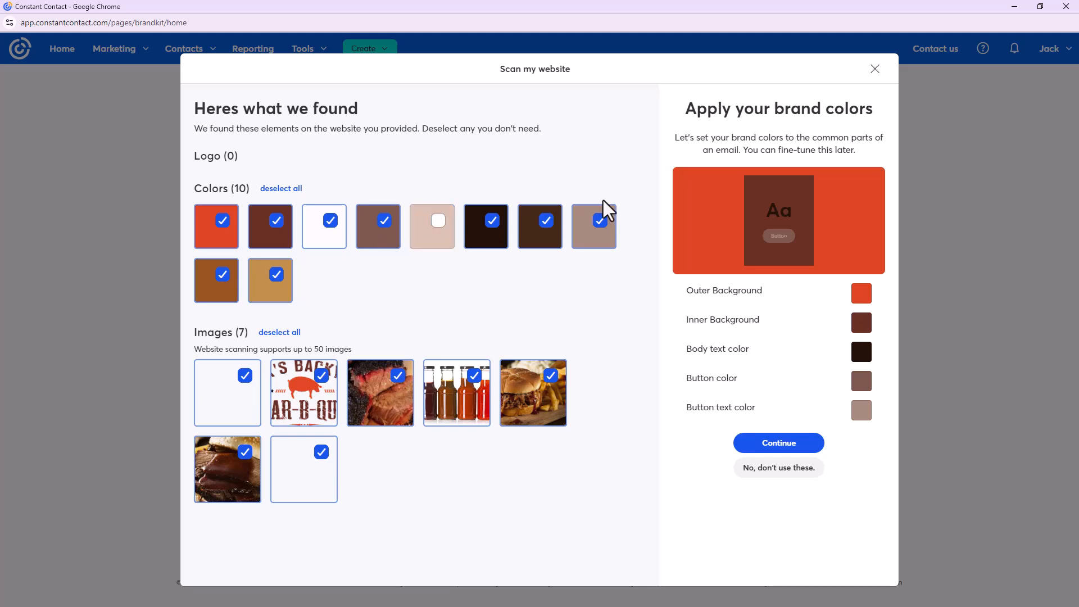
click(600, 222)
click(548, 225)
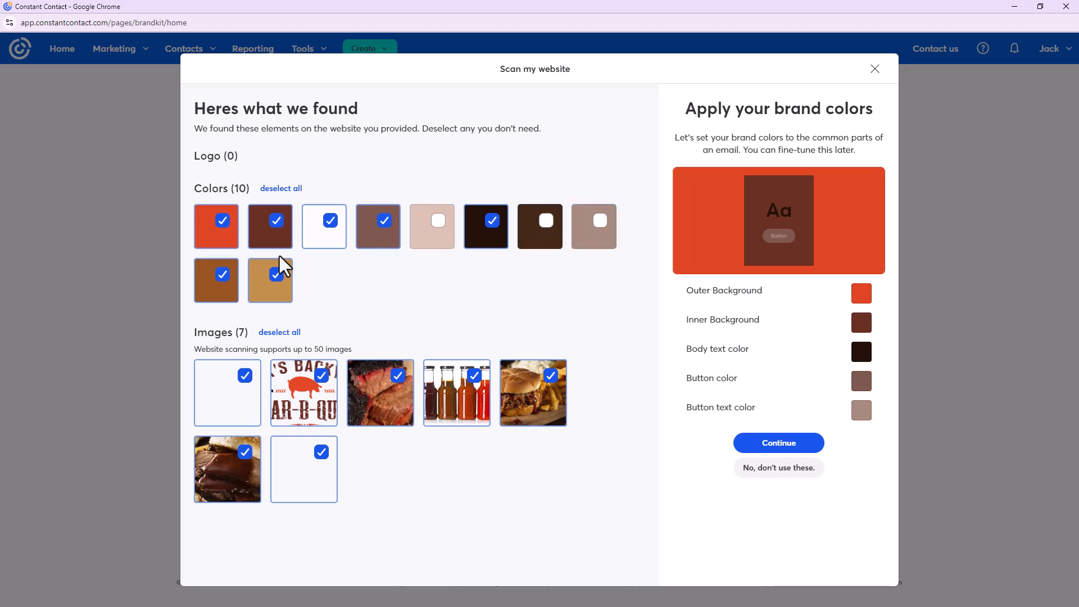
click(277, 276)
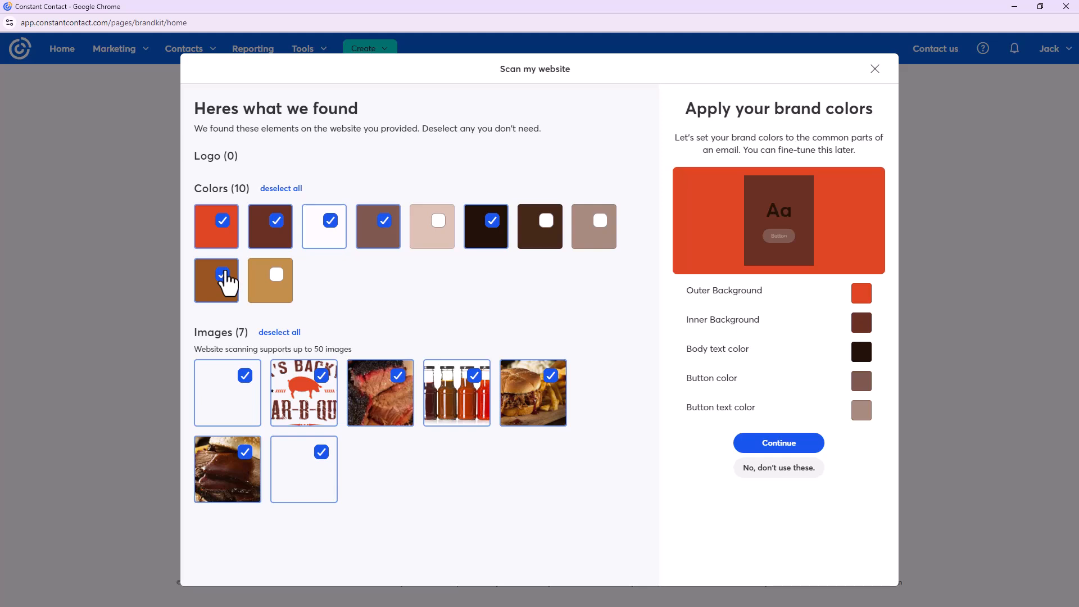
click(224, 276)
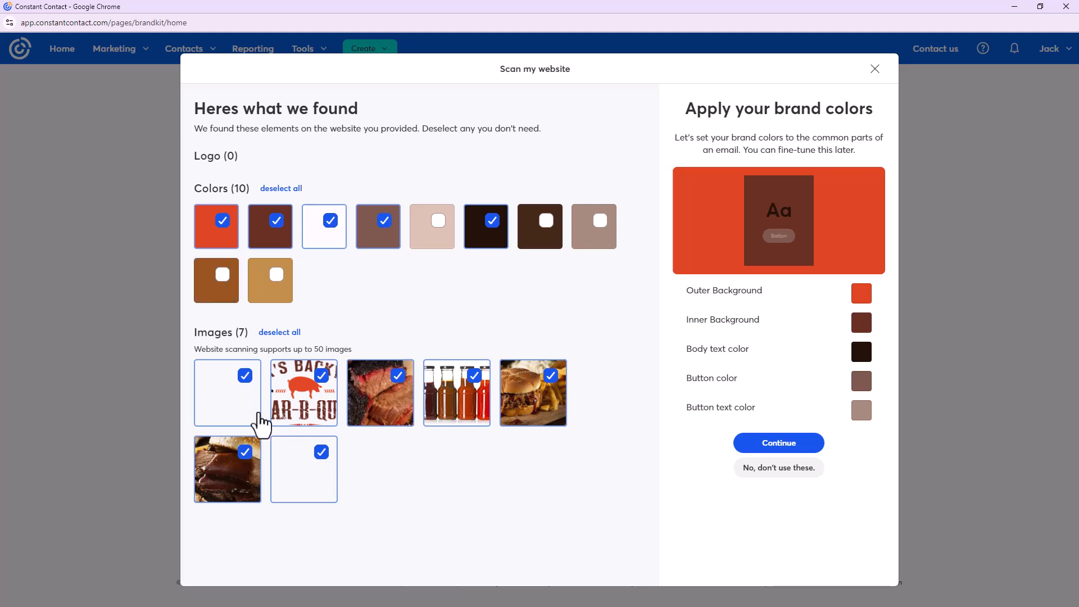
click(245, 375)
click(322, 452)
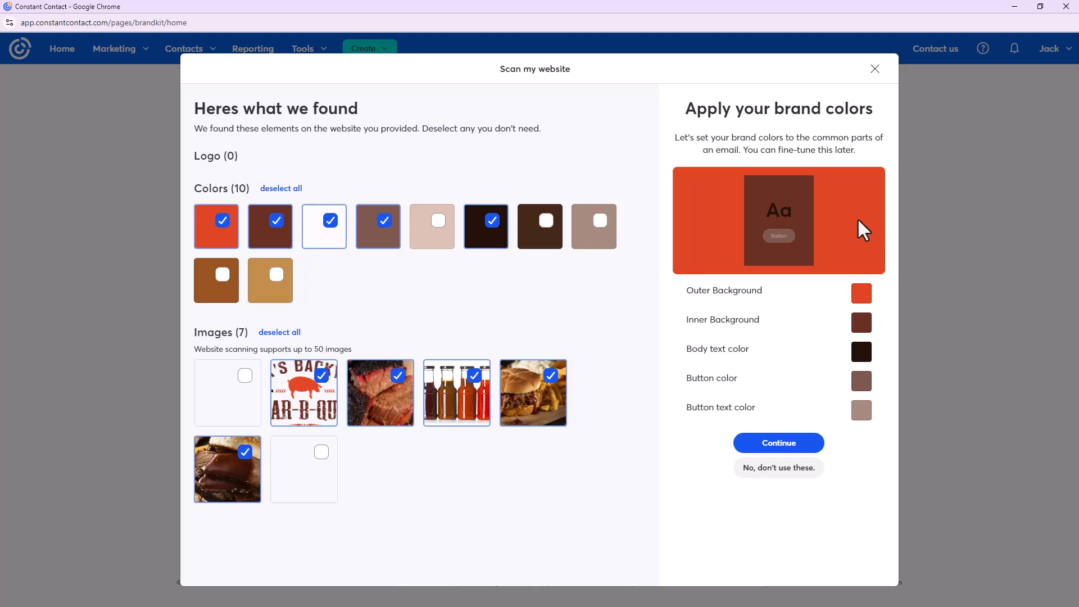
Set inner background to white, button to dark brown and button text to white, then continue
click(868, 325)
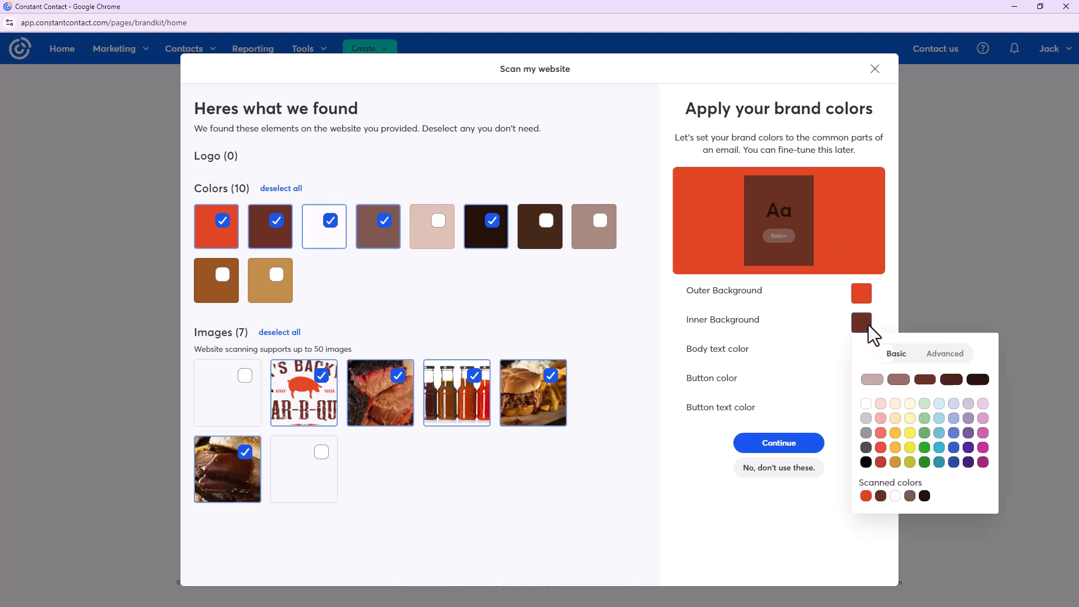
click(895, 496)
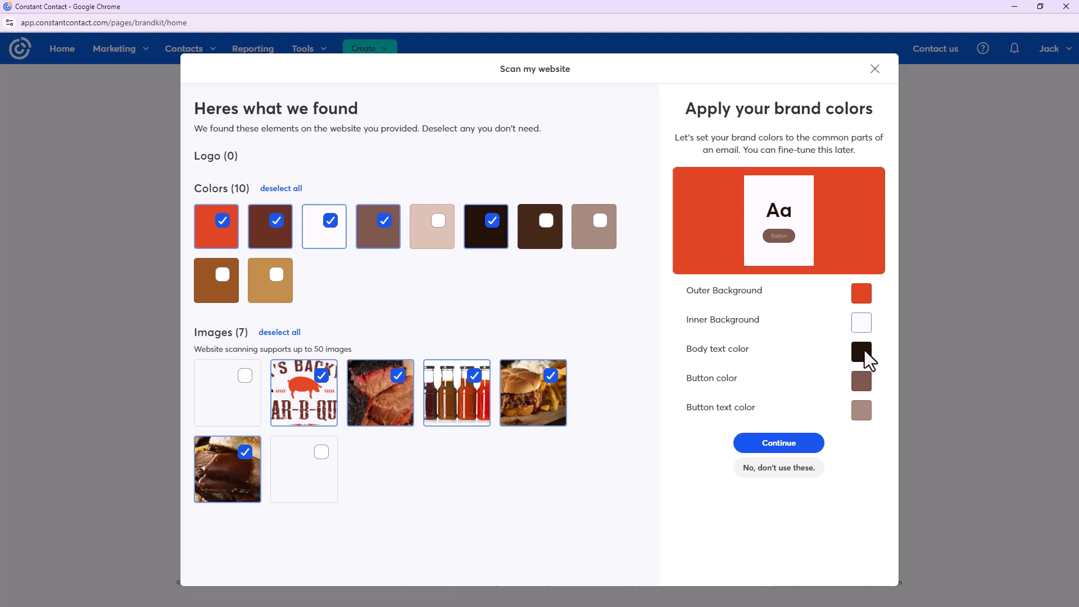
click(861, 383)
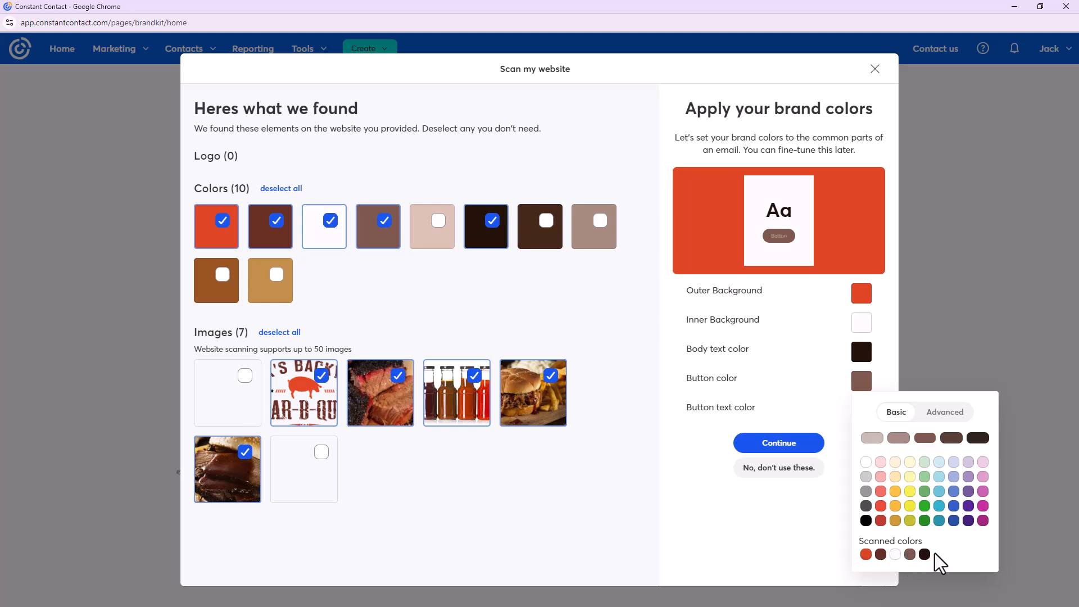
click(880, 554)
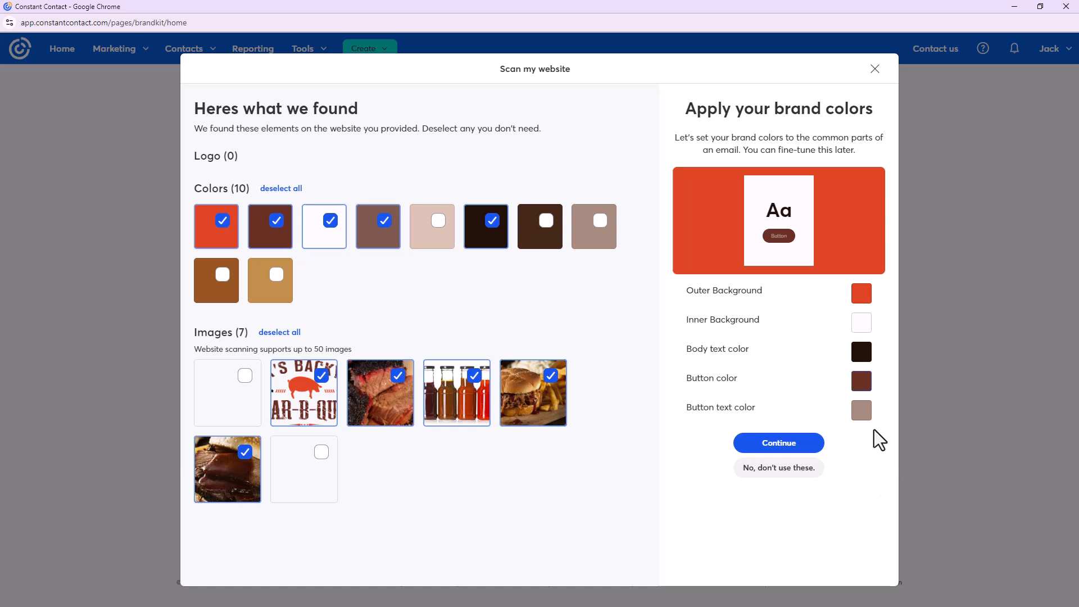
click(854, 410)
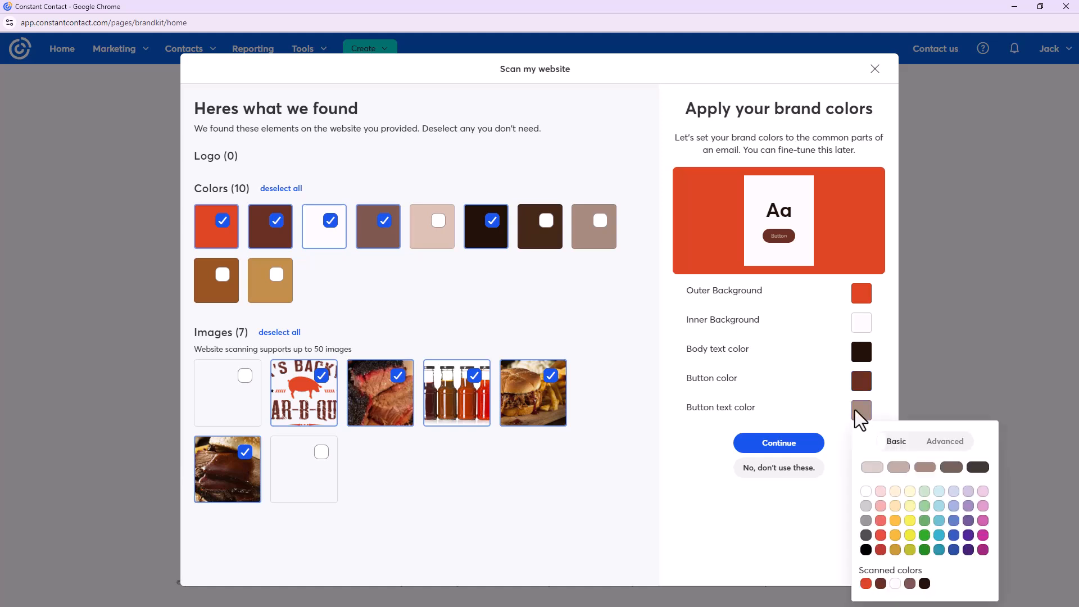
click(895, 585)
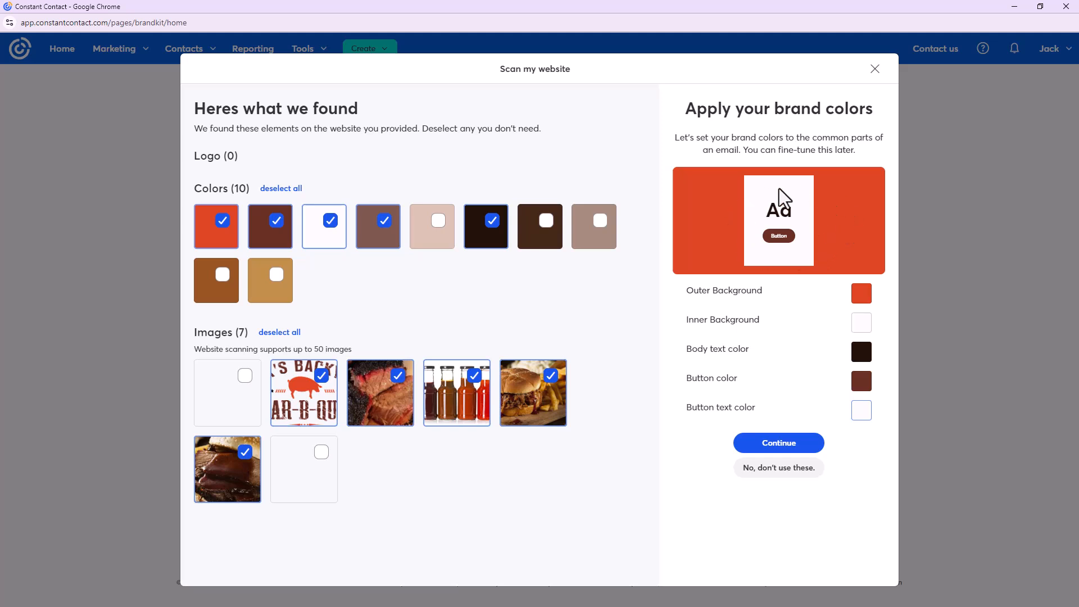
click(812, 448)
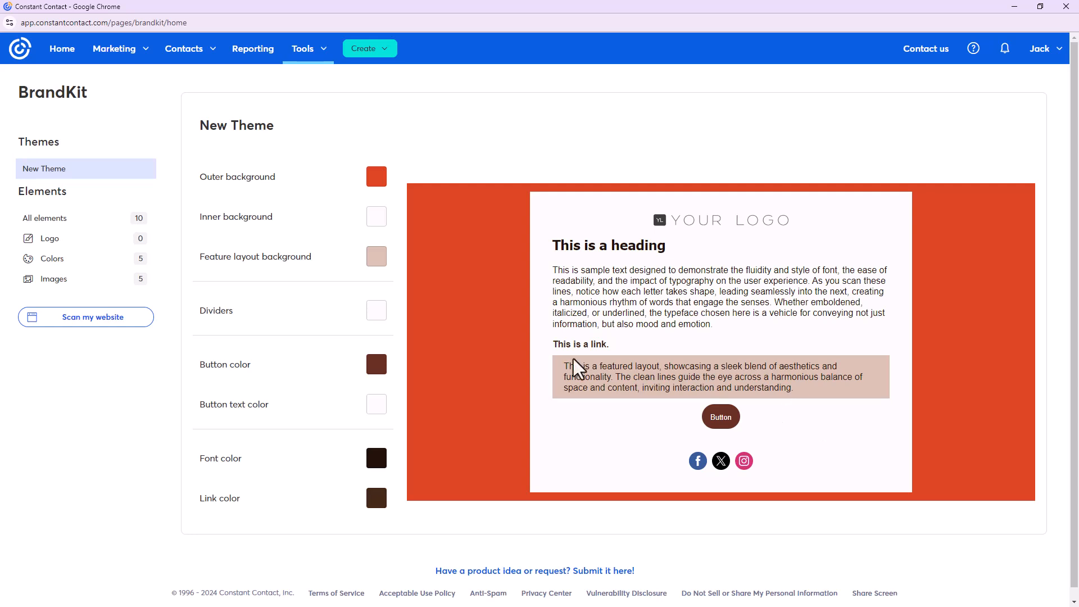
Add the Jack's Backyard Bar-B-Que pig image (6958debf) from the Library as the BrandKit logo
click(87, 245)
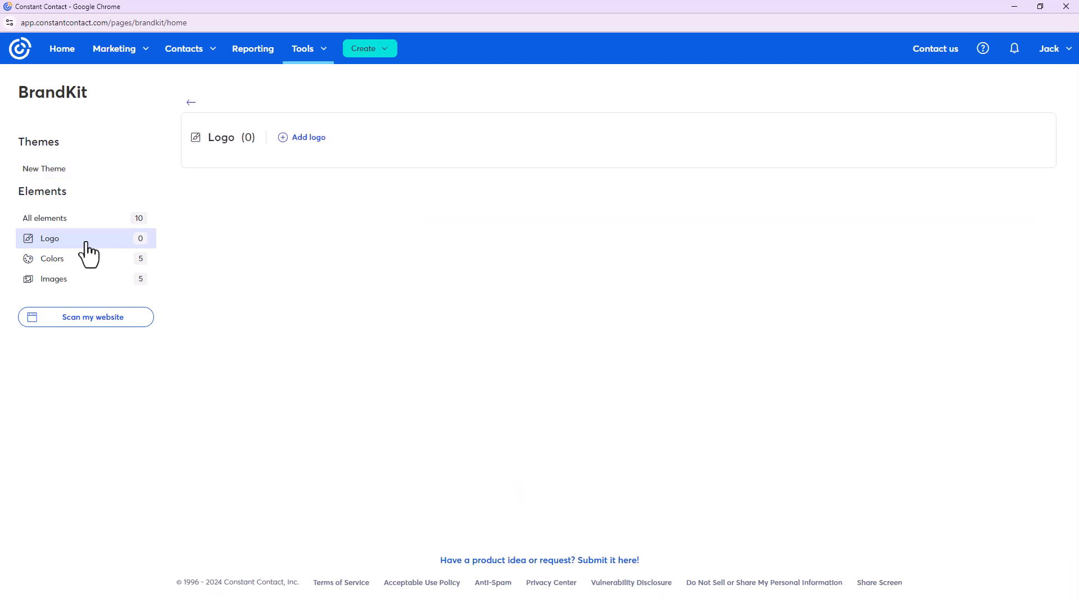
click(319, 140)
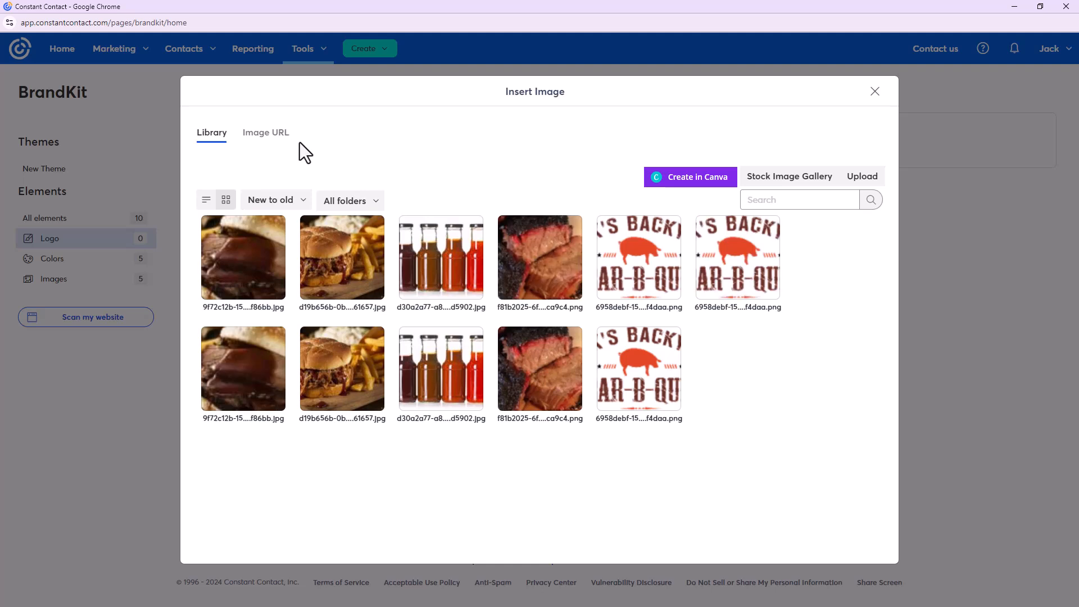
click(649, 267)
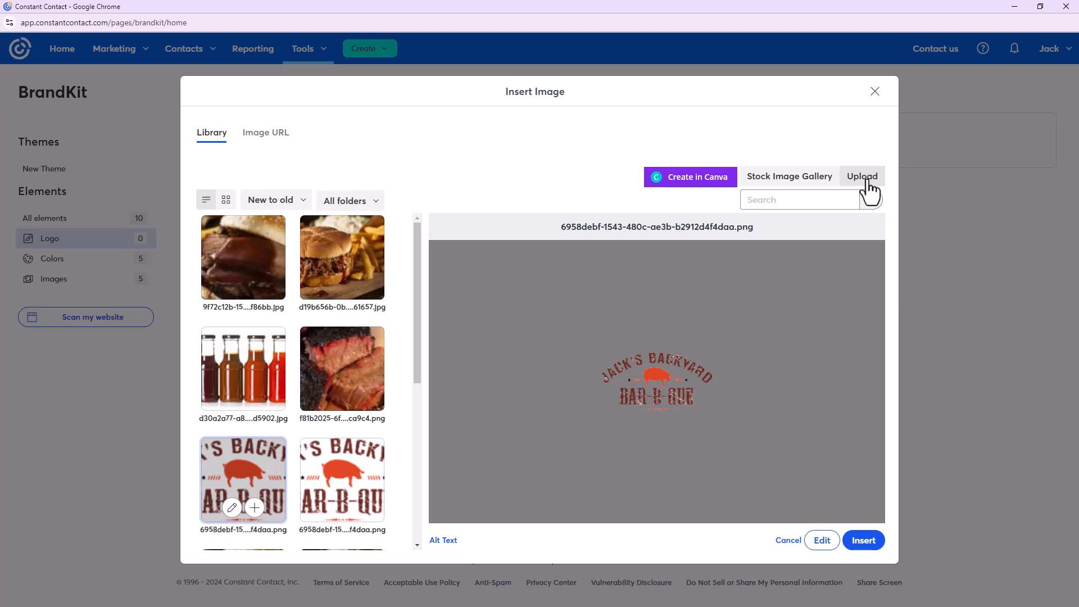
click(863, 540)
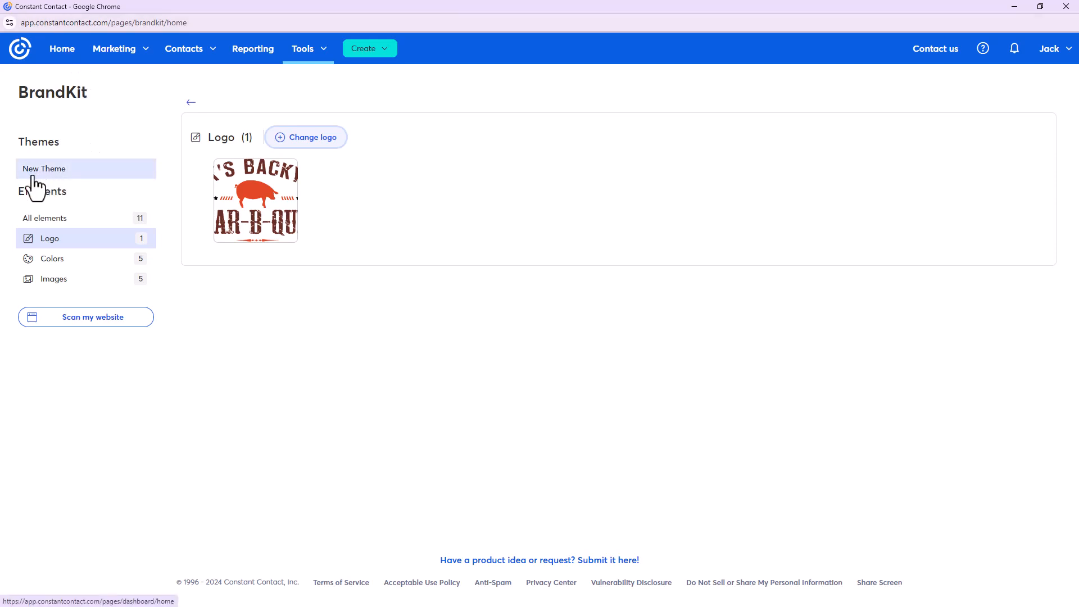
Set the New Theme's link colour to the red BrandKit colour swatch
click(66, 170)
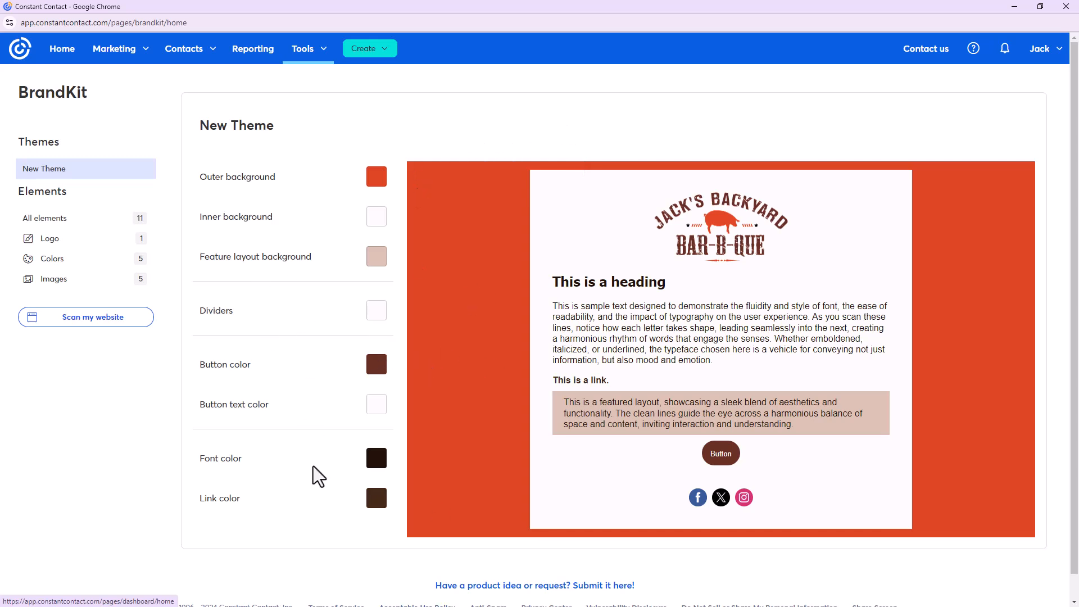
click(373, 502)
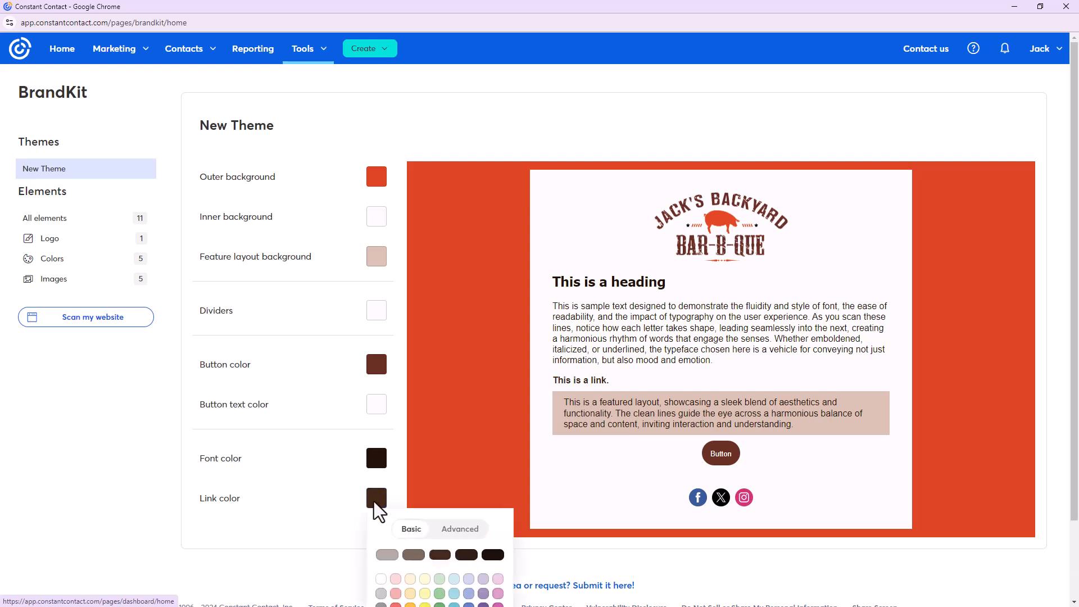
scroll(549, 565, down, 1)
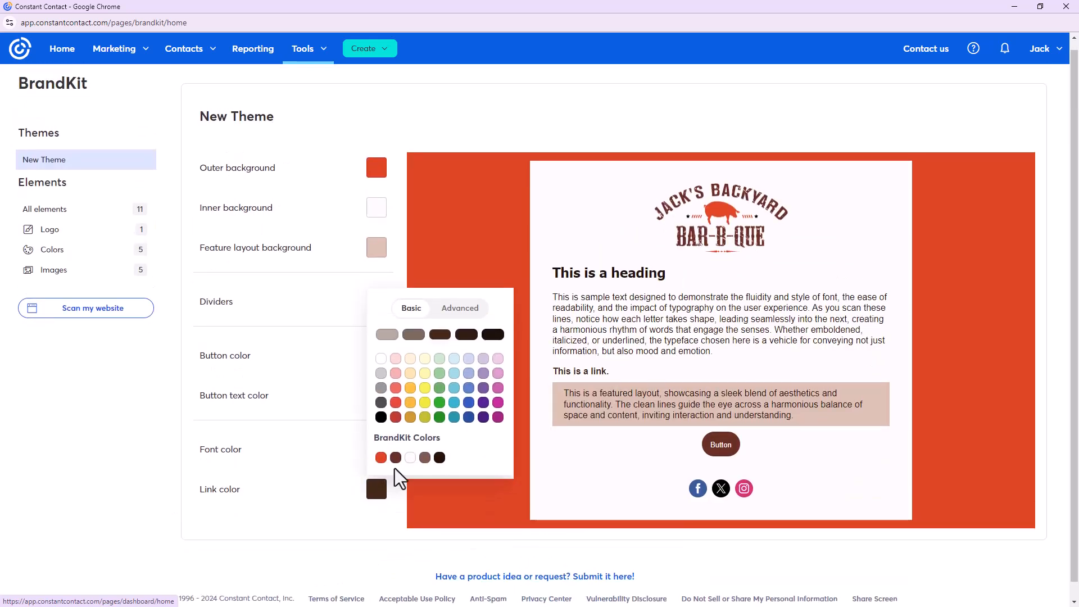
click(384, 460)
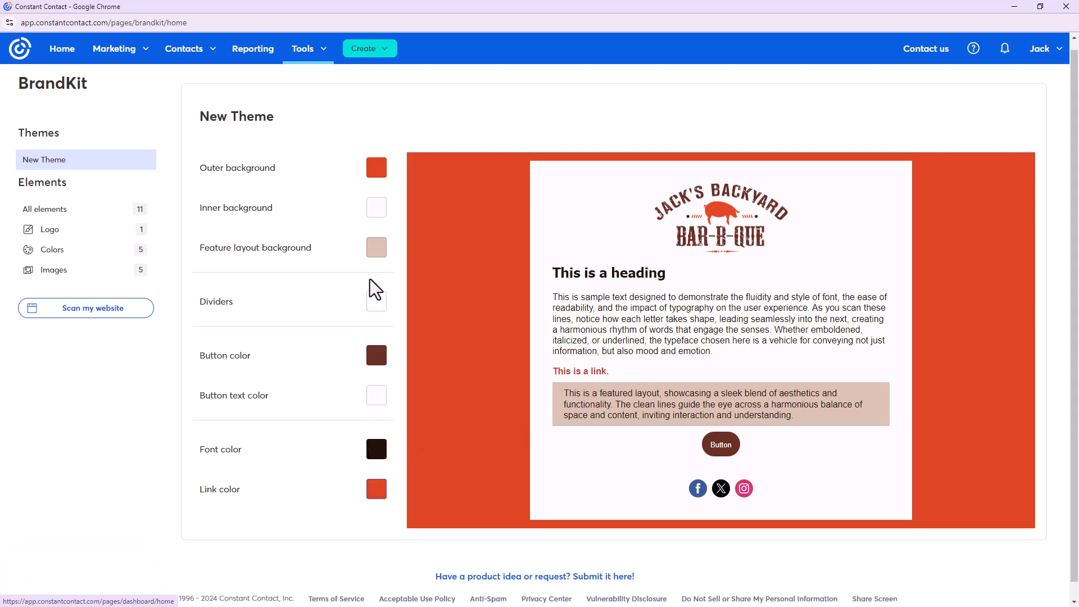
scroll(618, 449, up, 1)
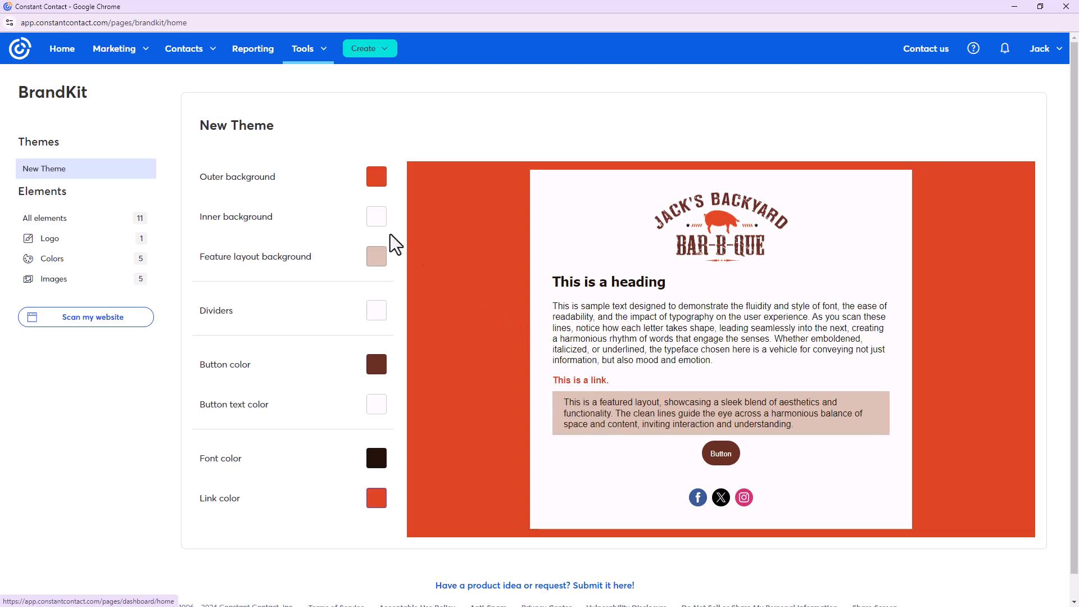
Go to Email under the Marketing menu to list the automated and Brisket Promo emails
click(115, 51)
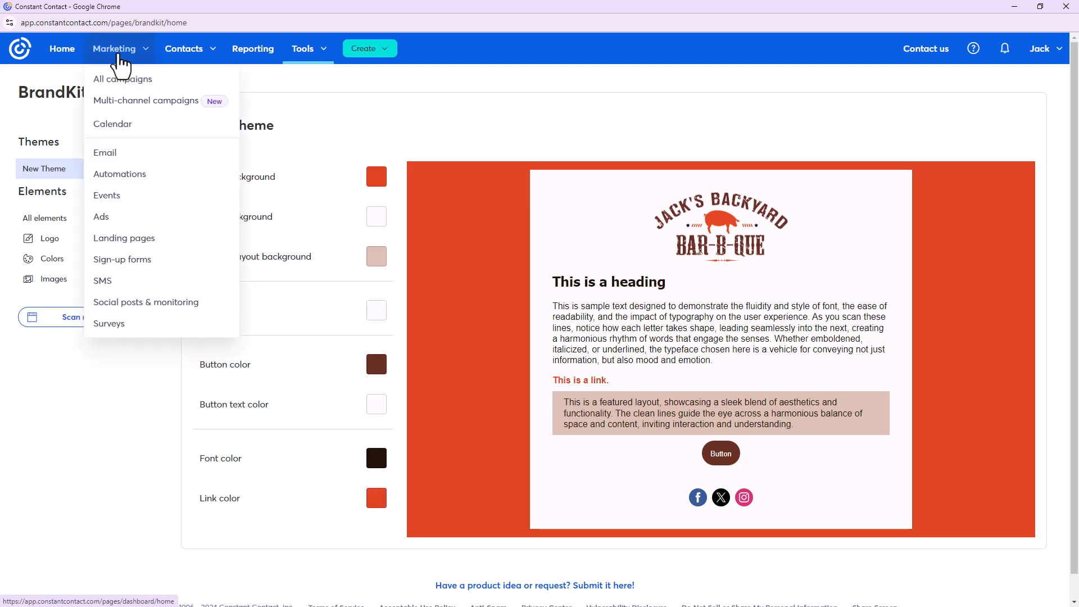
click(164, 156)
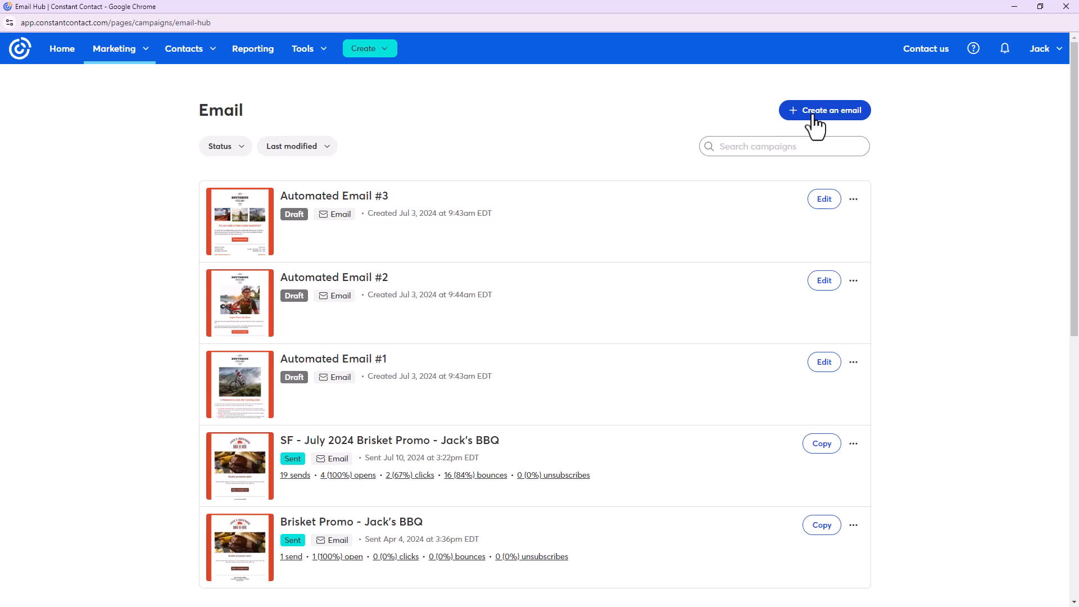
Start a new email and browse the template gallery down and back to the top
click(812, 115)
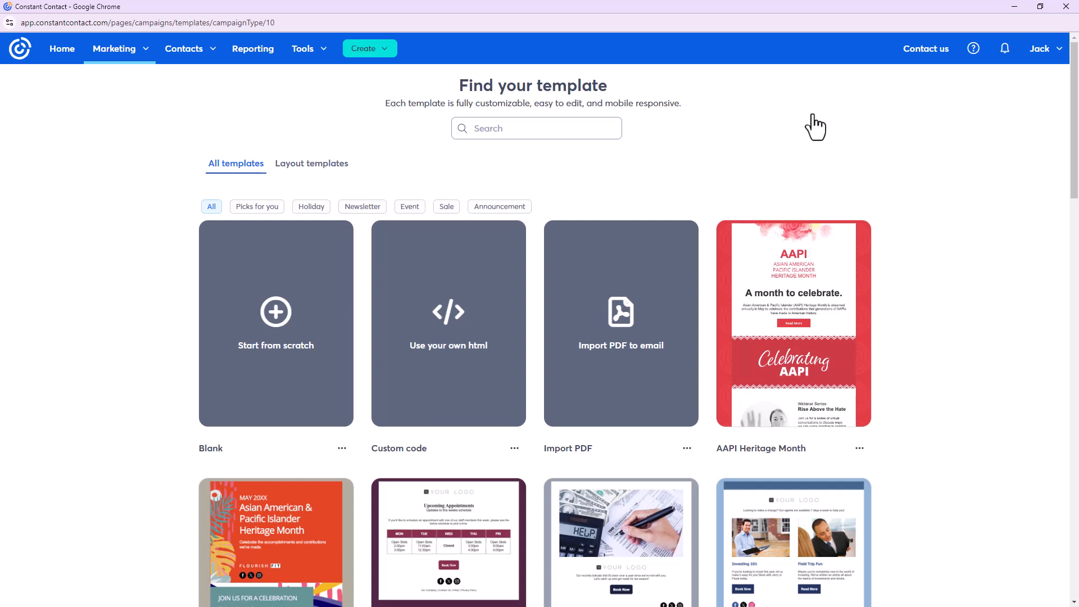
scroll(886, 246, down, 6)
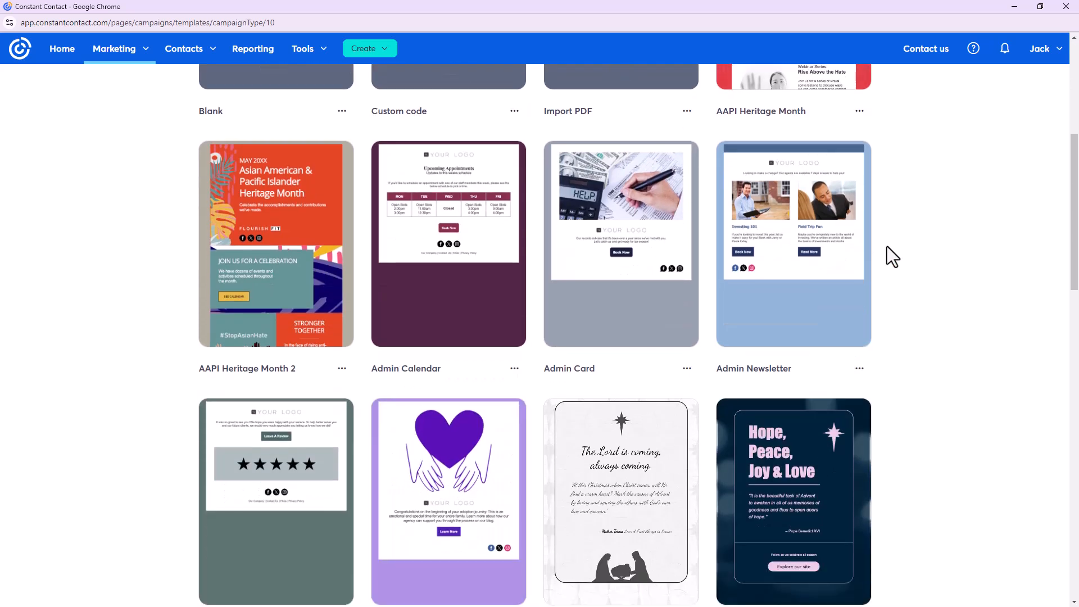
scroll(887, 247, down, 5)
scroll(916, 264, down, 11)
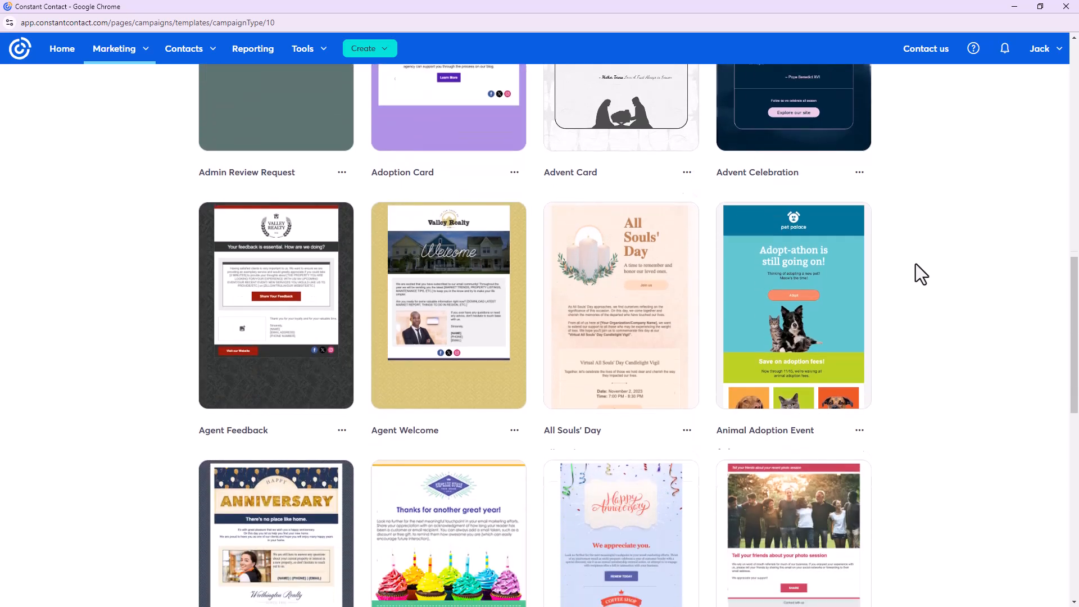
scroll(916, 264, down, 4)
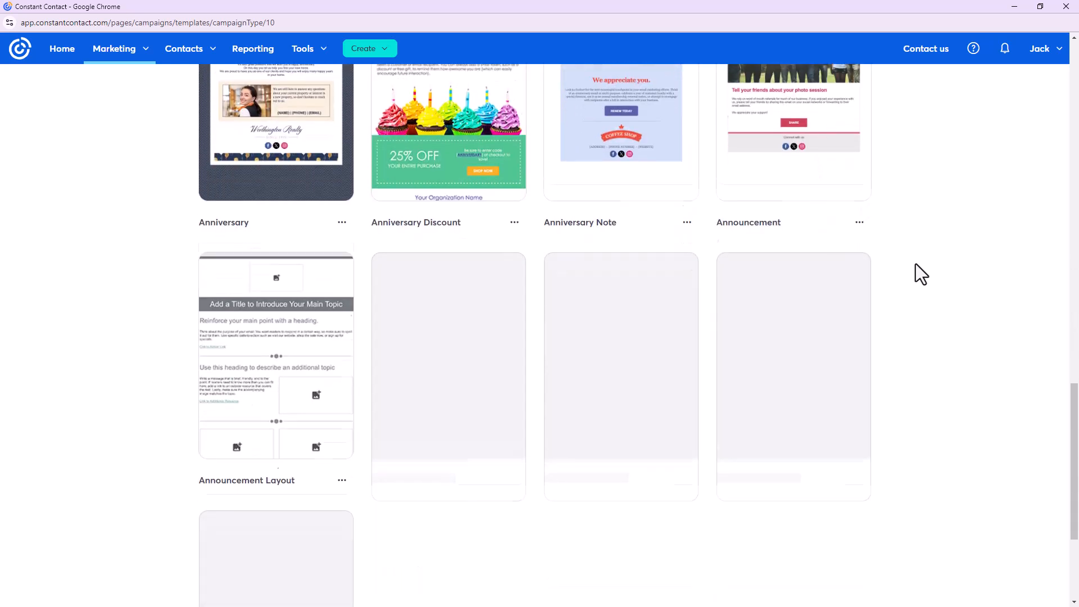
scroll(916, 264, down, 9)
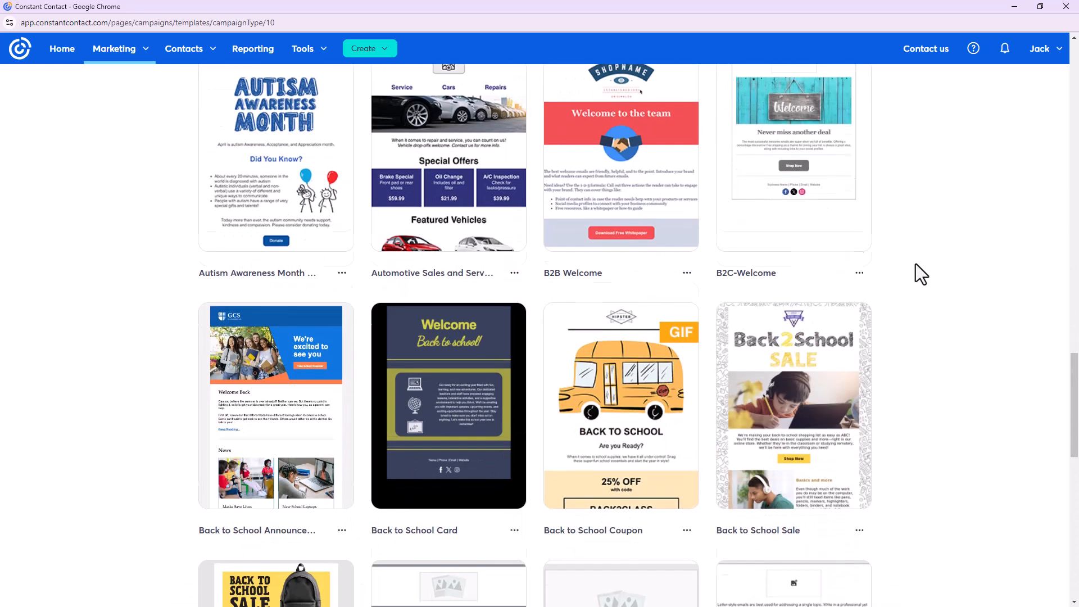
scroll(915, 264, up, 20)
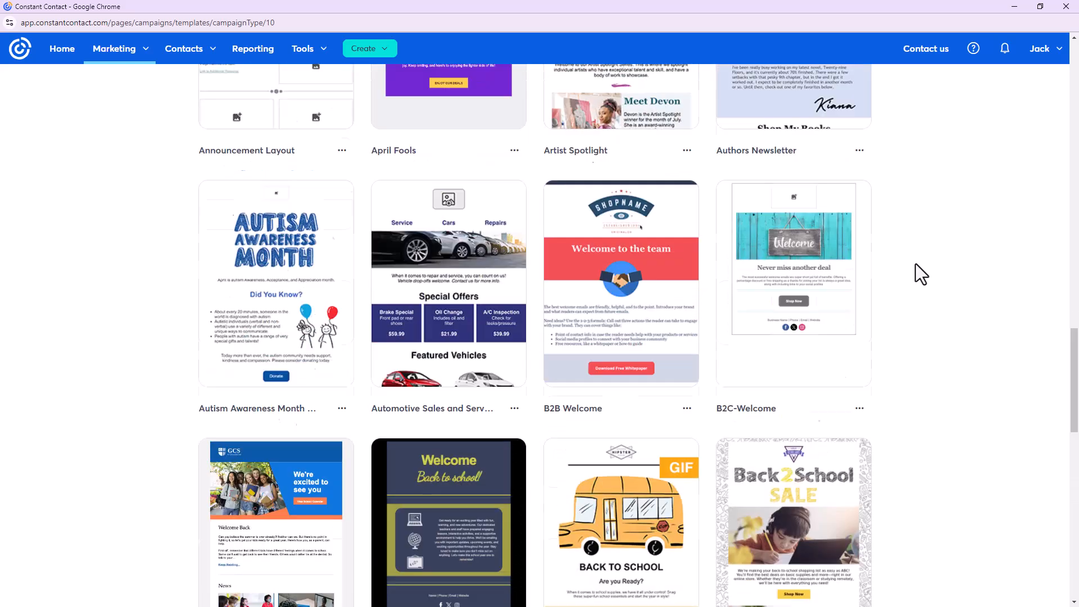
scroll(915, 265, up, 3)
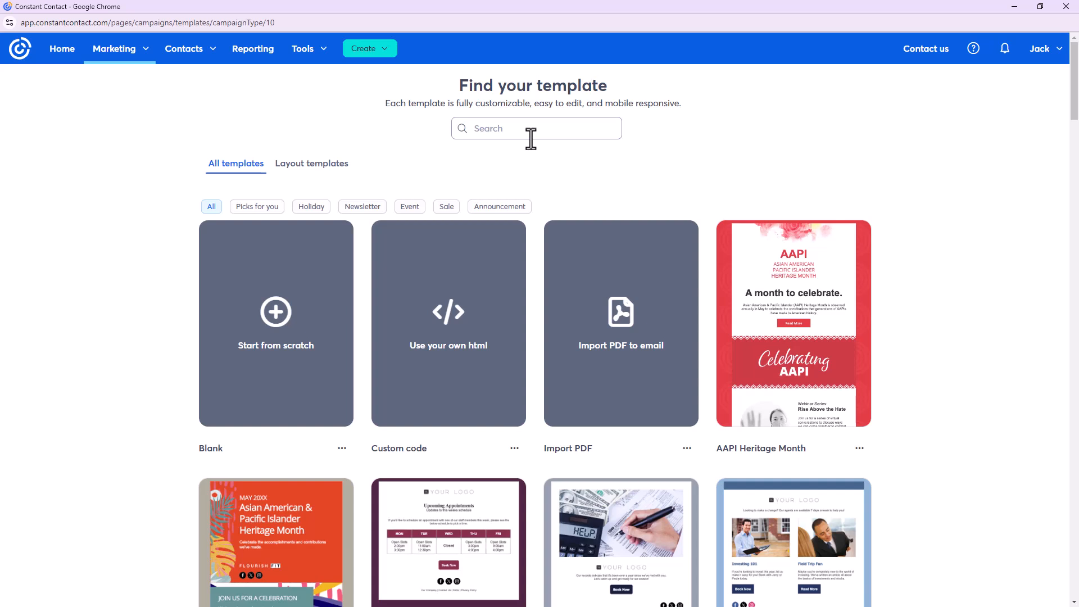
scroll(895, 318, down, 7)
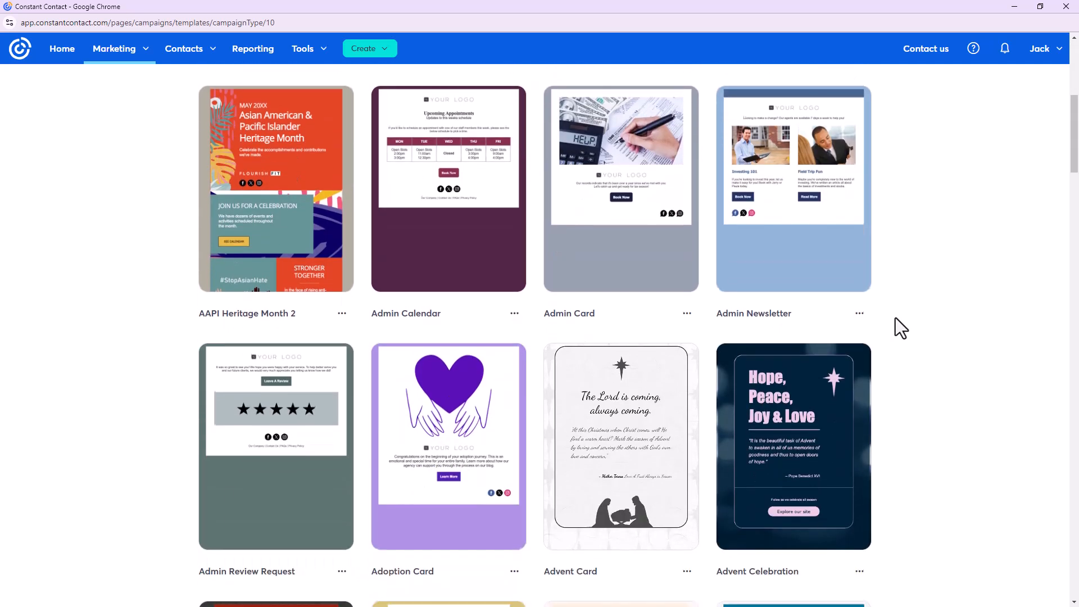
scroll(895, 318, down, 4)
mouse_move(845, 290)
scroll(846, 290, down, 1)
mouse_move(411, 355)
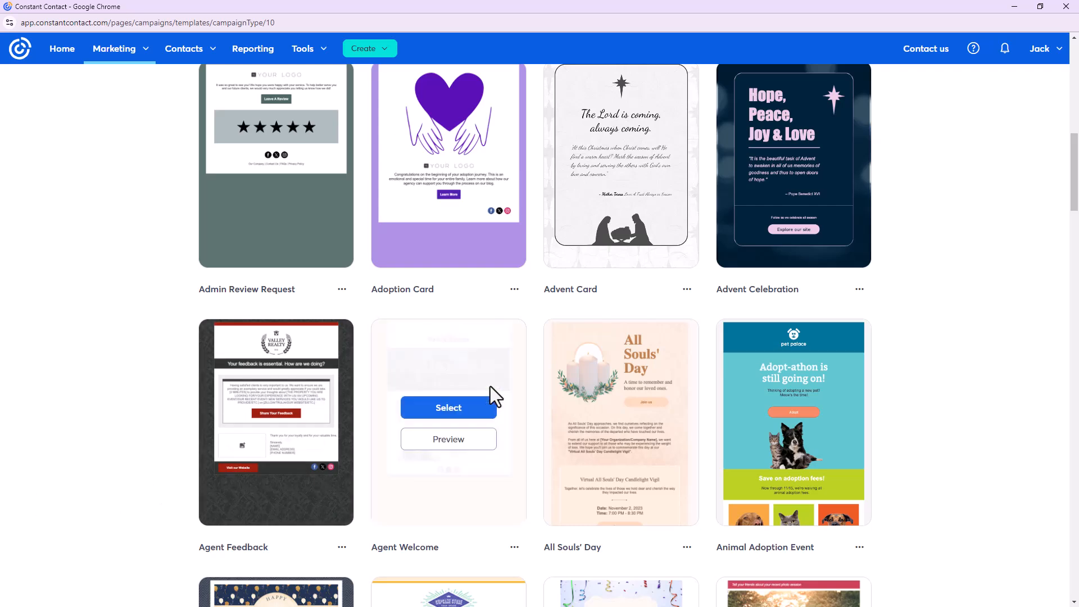
scroll(189, 449, up, 1)
scroll(189, 449, up, 10)
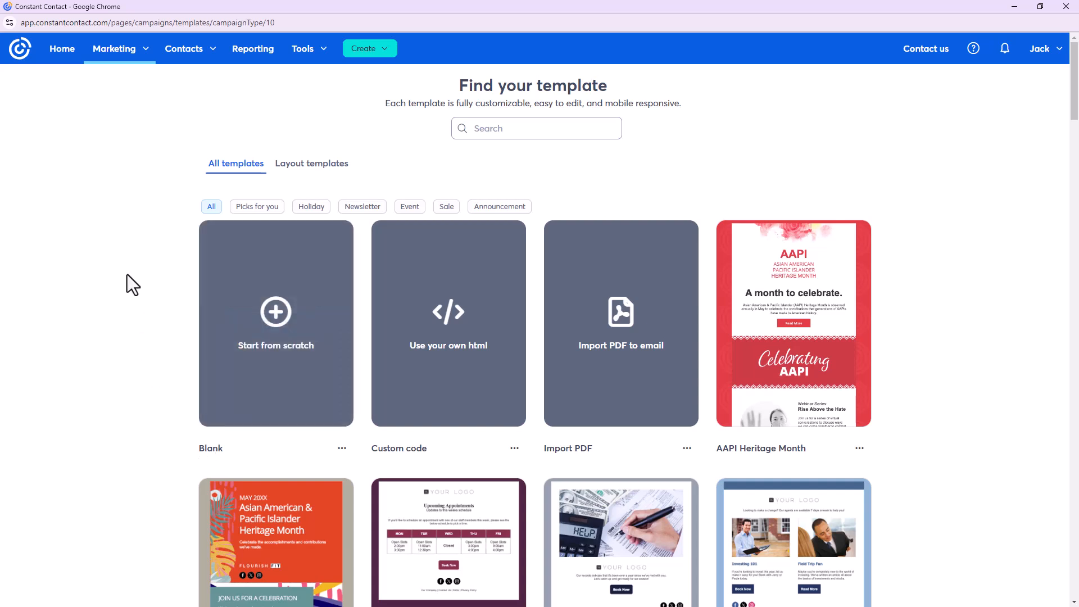
click(287, 168)
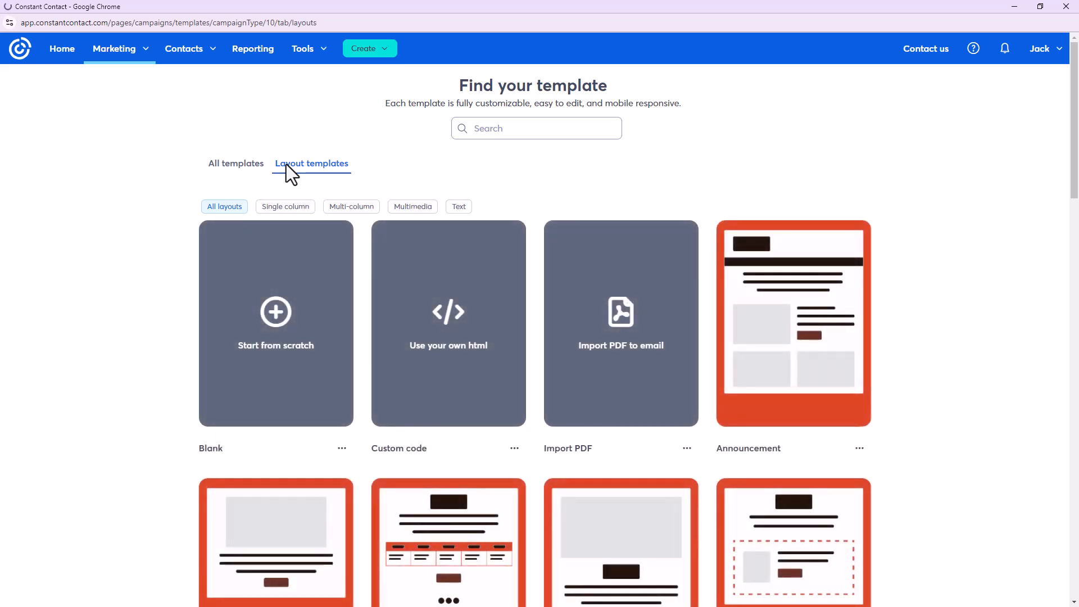
scroll(1034, 353, down, 5)
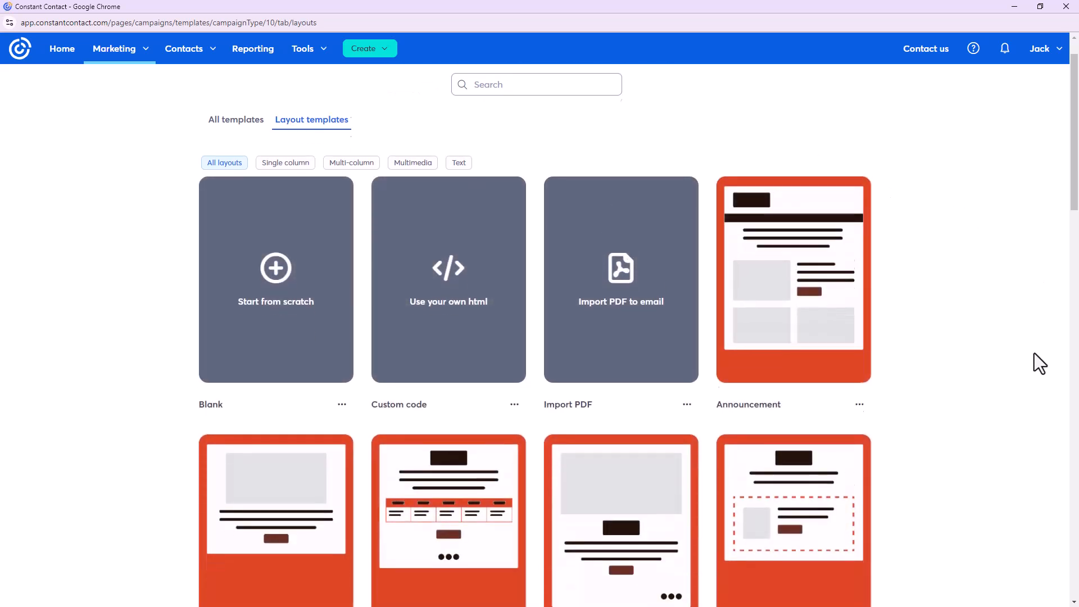
scroll(1034, 353, down, 6)
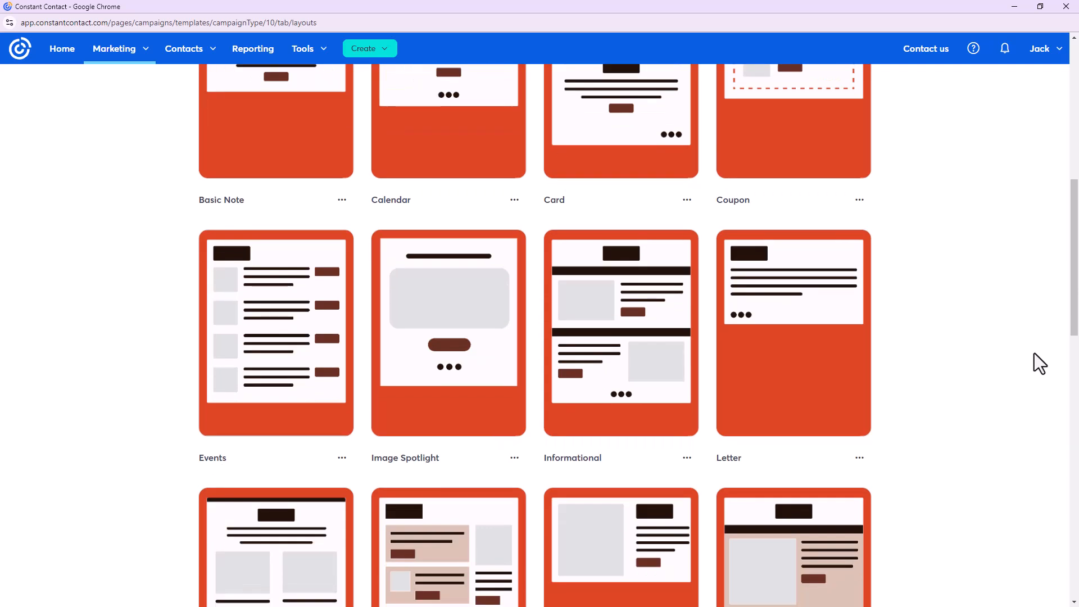
scroll(1034, 363, down, 2)
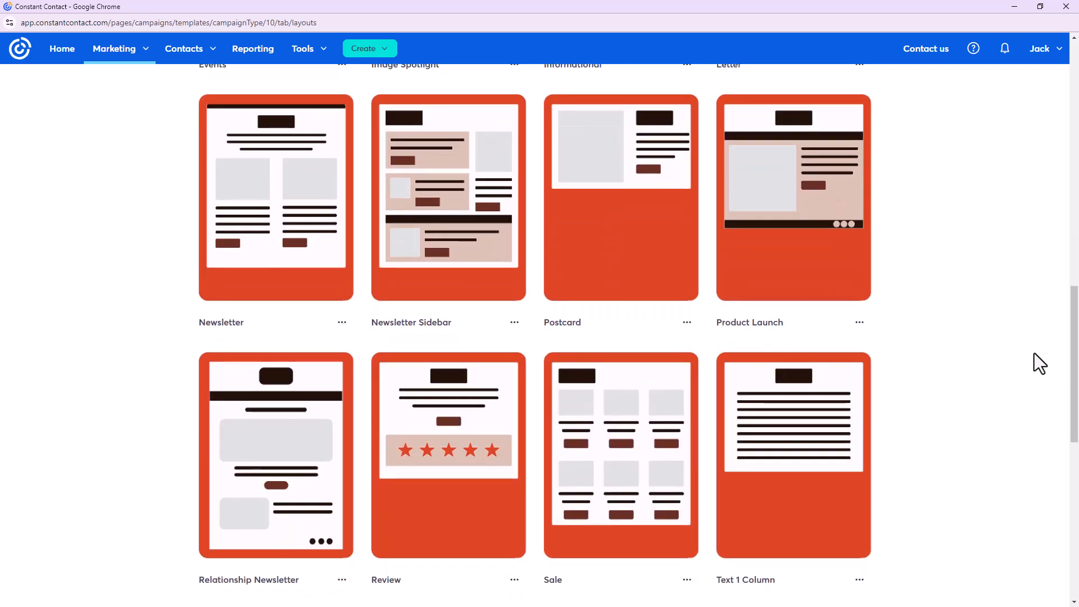
scroll(1034, 354, down, 6)
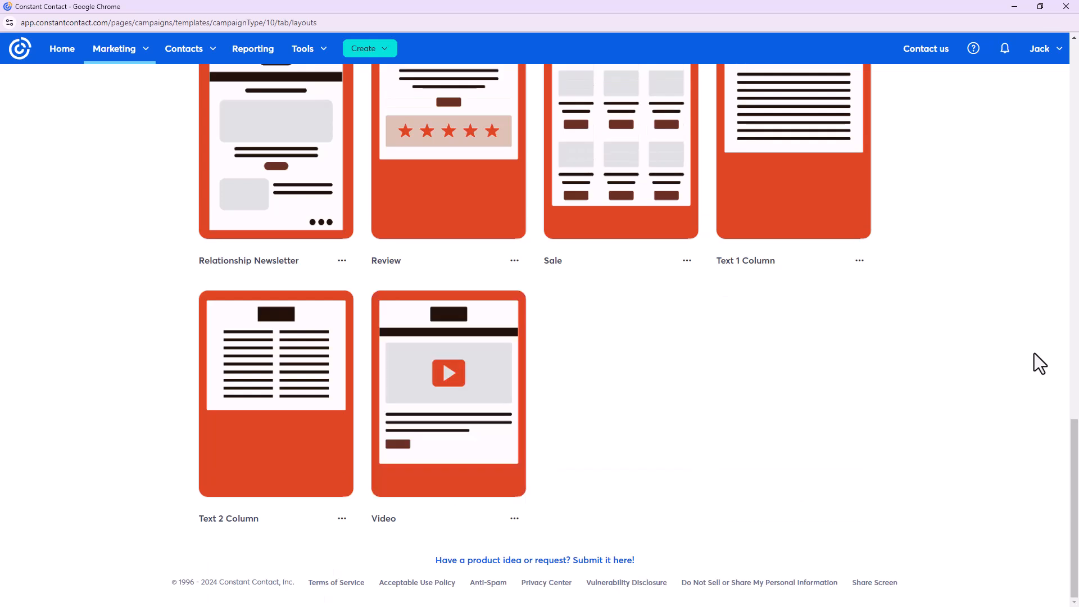
scroll(1034, 353, up, 2)
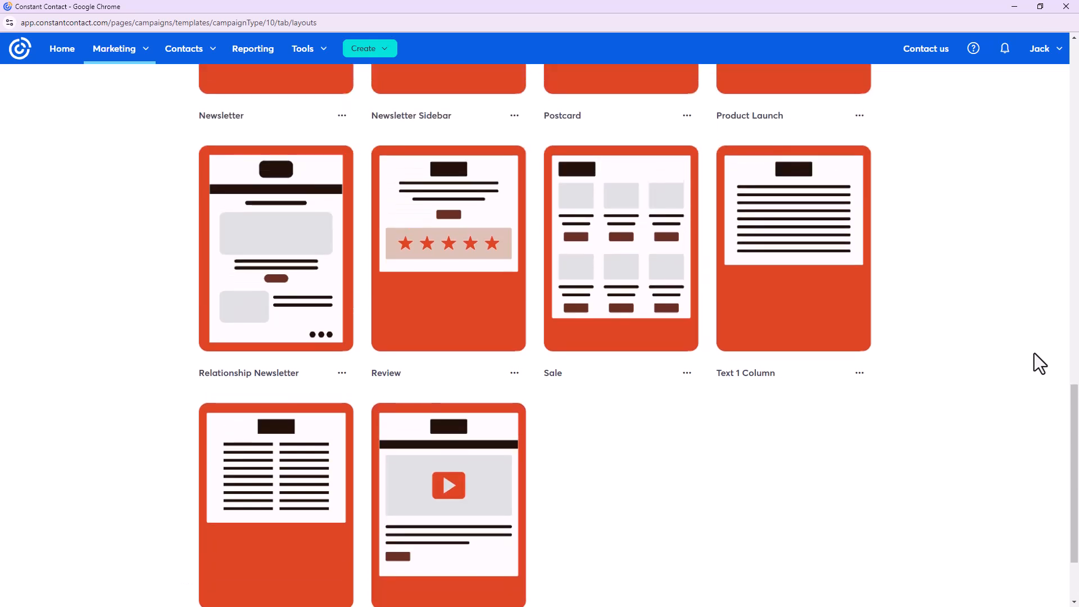
scroll(1034, 353, up, 5)
scroll(1034, 353, up, 3)
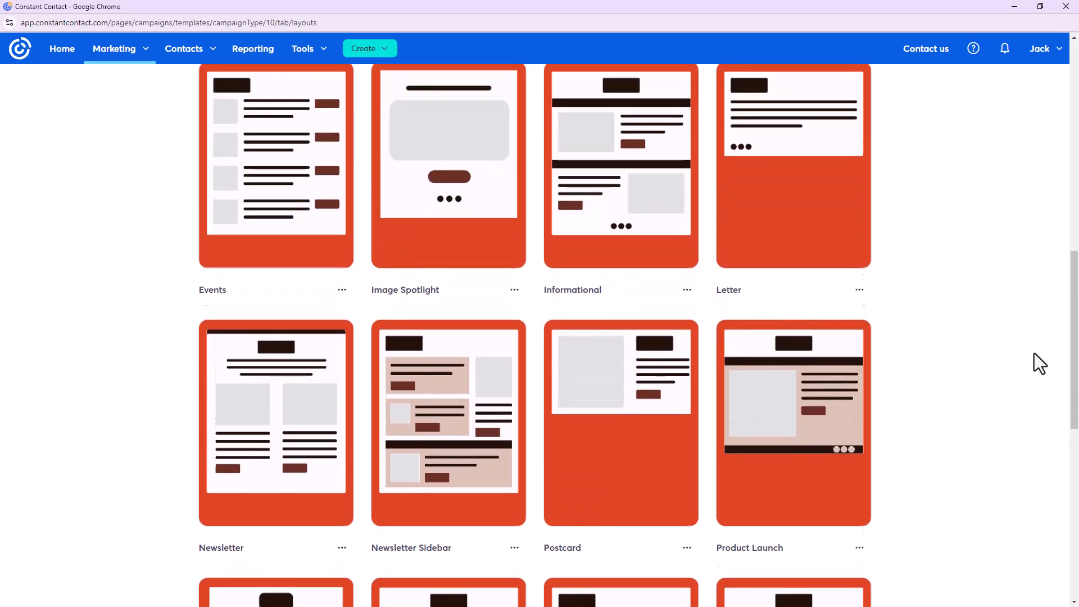
scroll(1034, 353, down, 5)
scroll(1034, 353, up, 5)
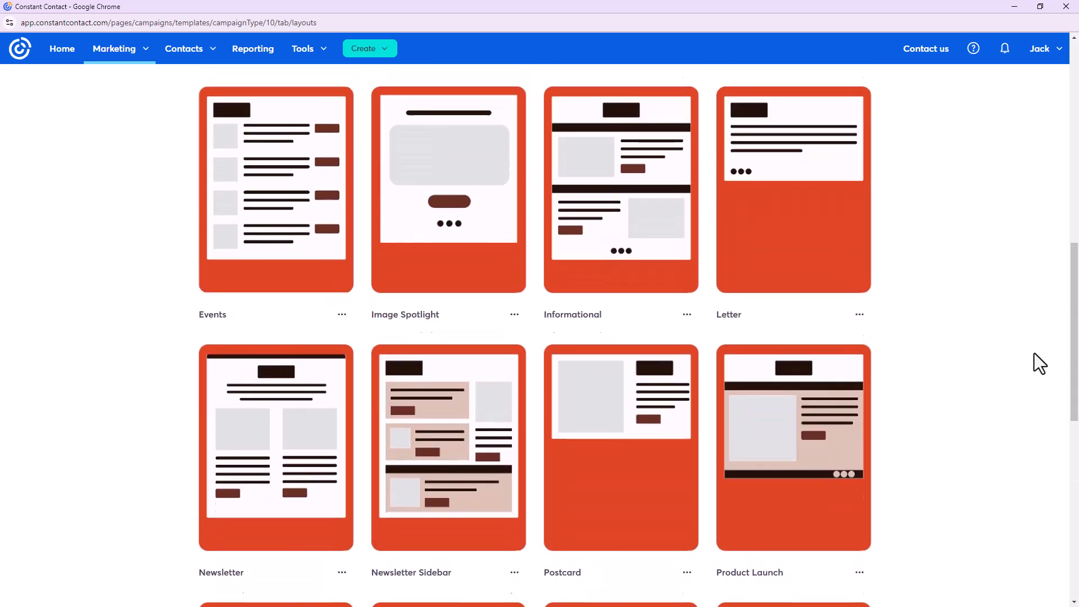
scroll(1039, 364, up, 6)
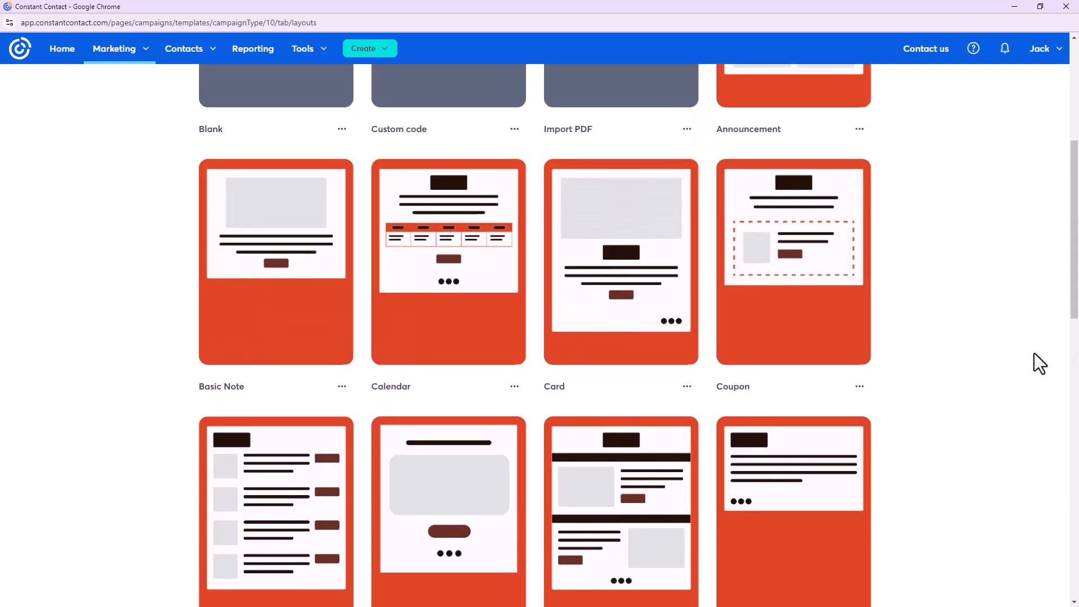
scroll(1039, 365, down, 1)
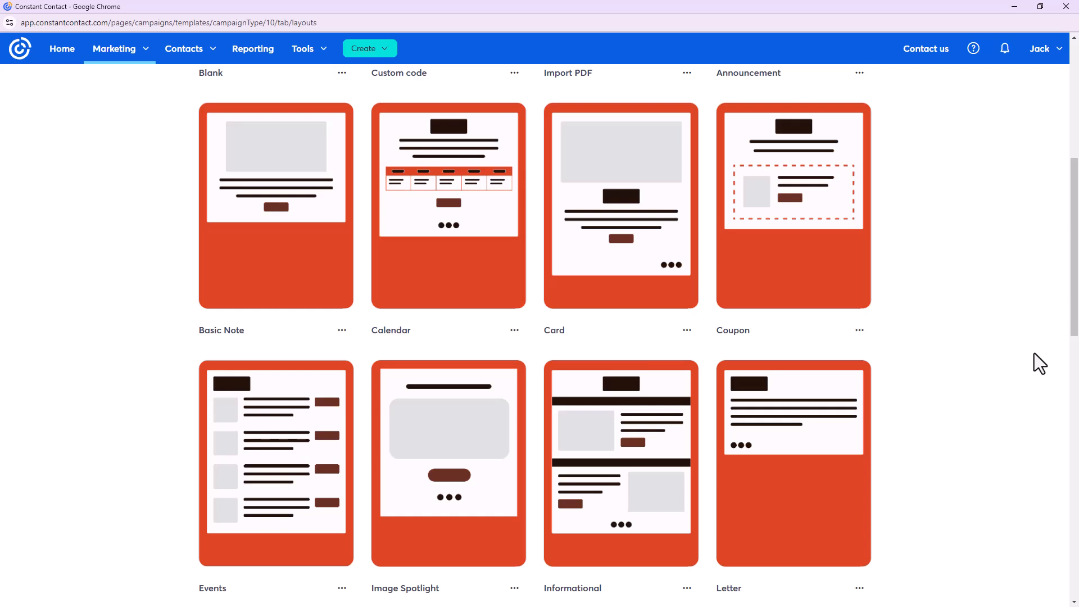
scroll(1034, 354, up, 3)
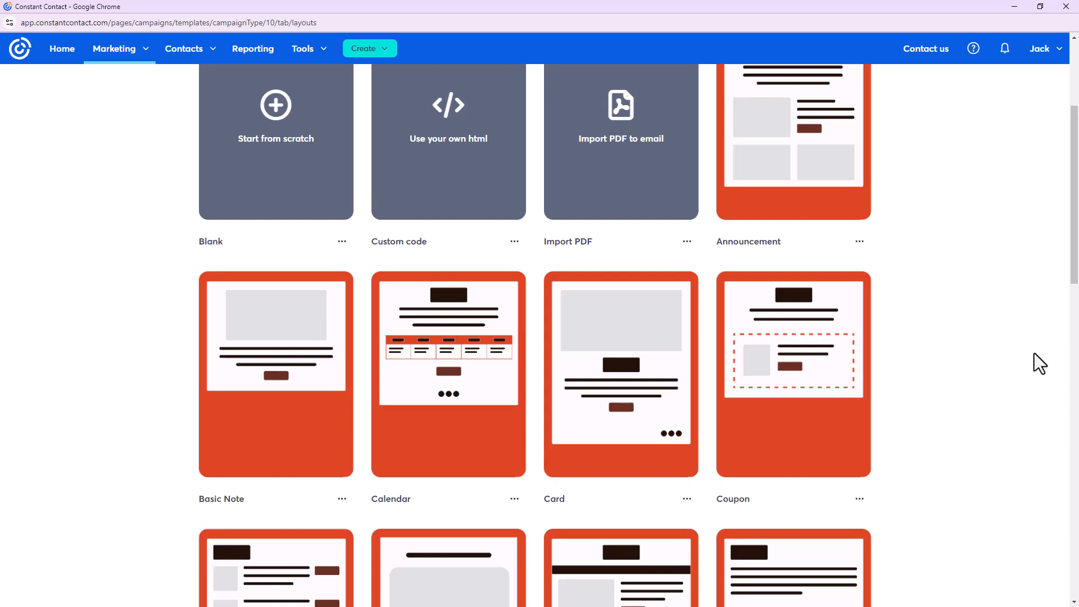
mouse_move(646, 360)
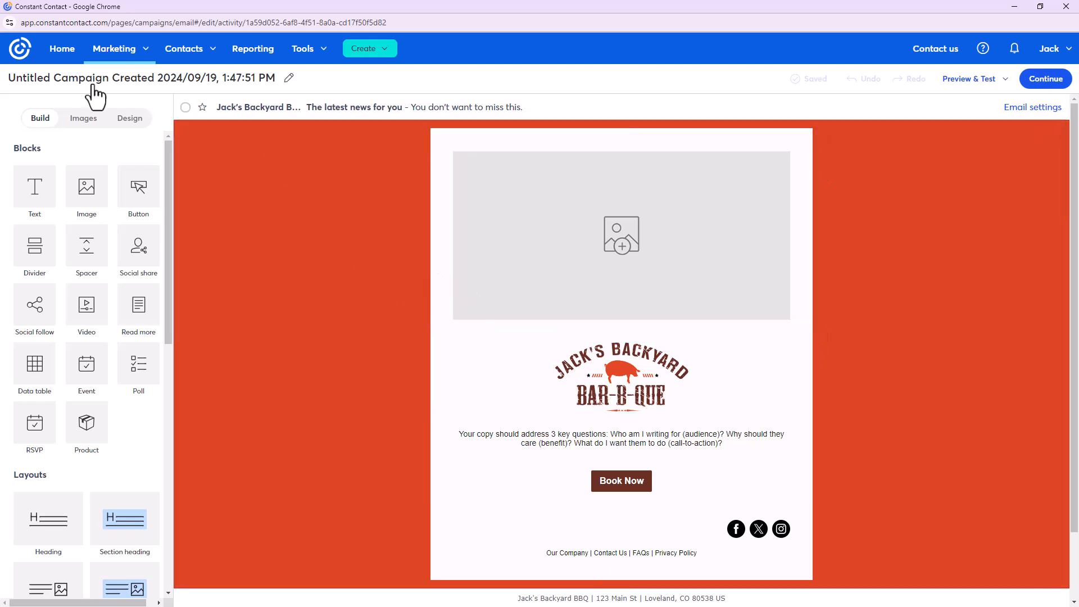
Replace the campaign name with 'Master Template - Jack's BBQ Restaurant' and save it
click(288, 79)
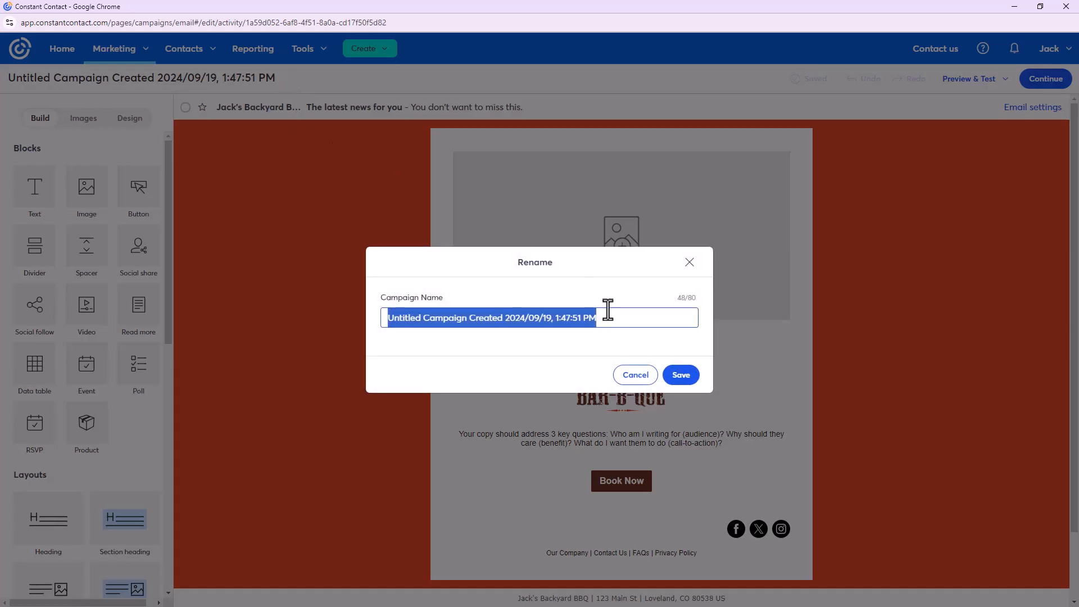
key(BackSpace)
text(Mast)
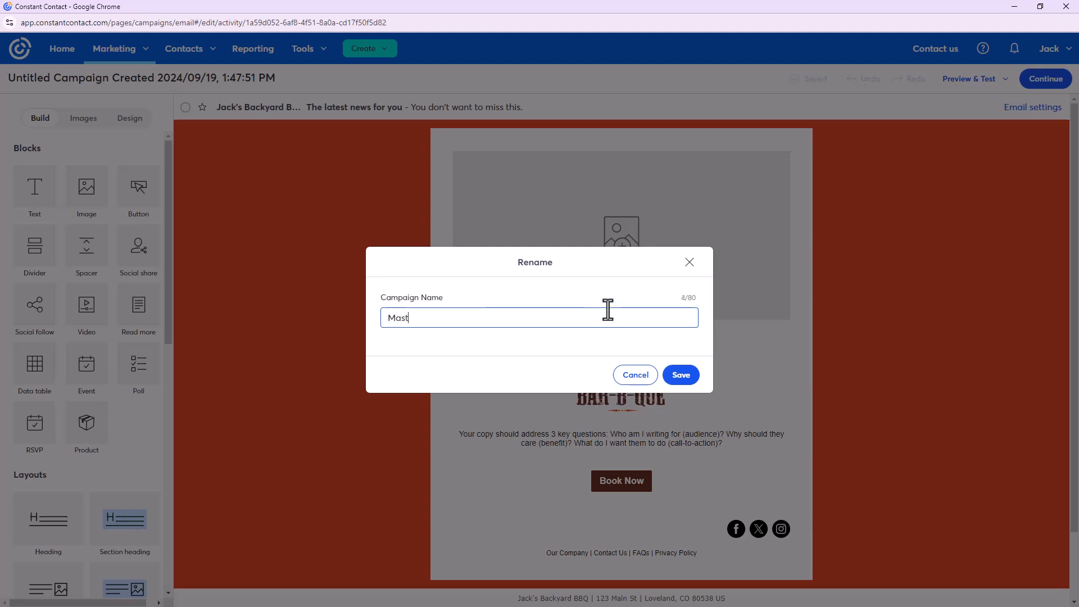
text(er Template - Jack's BBQ)
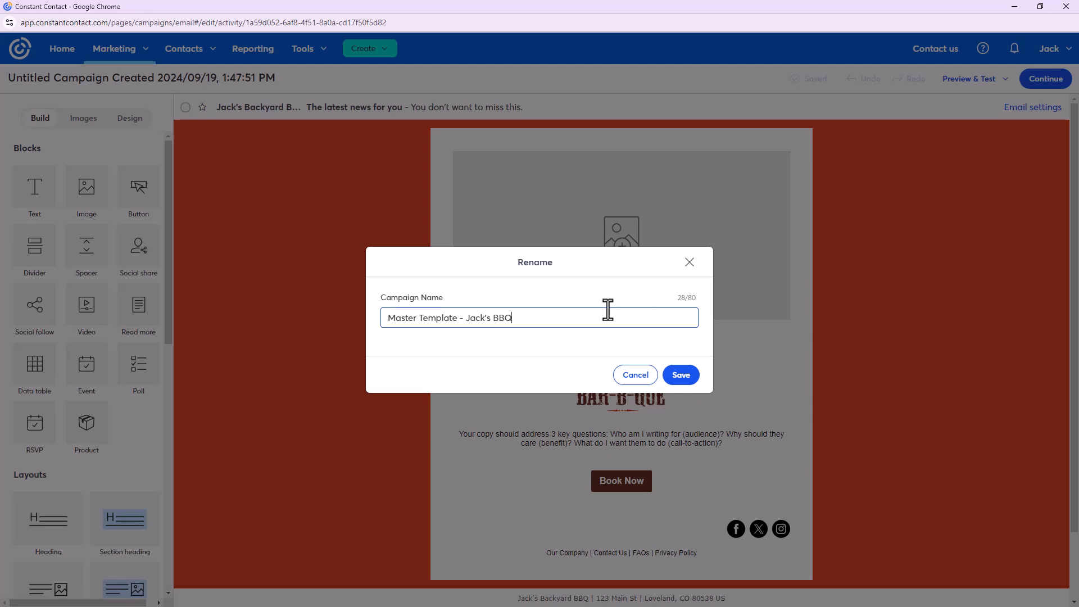
click(669, 378)
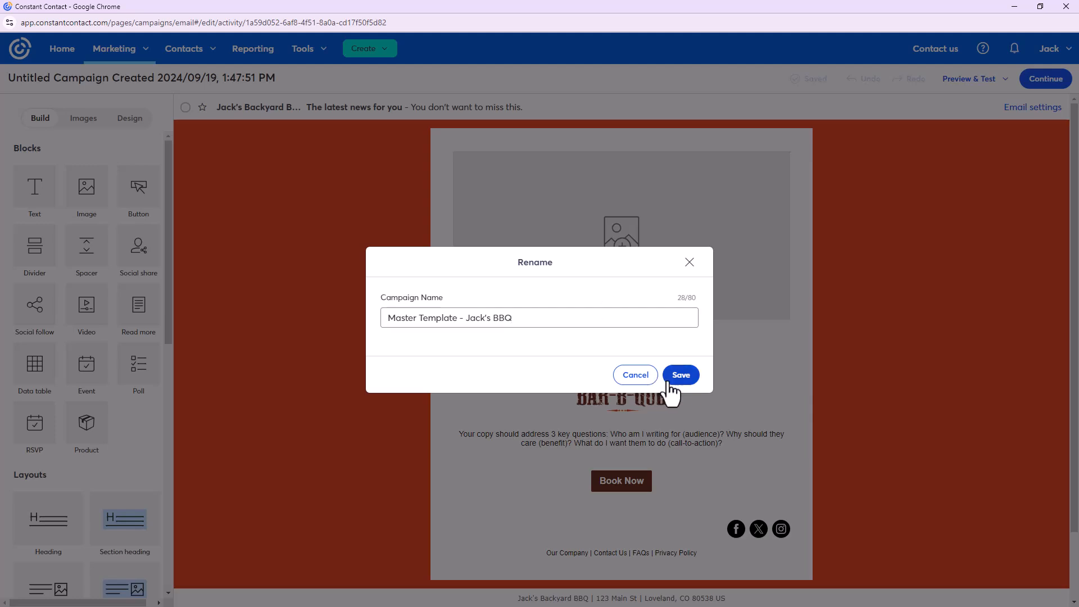
click(591, 315)
text(Restaurant)
click(682, 383)
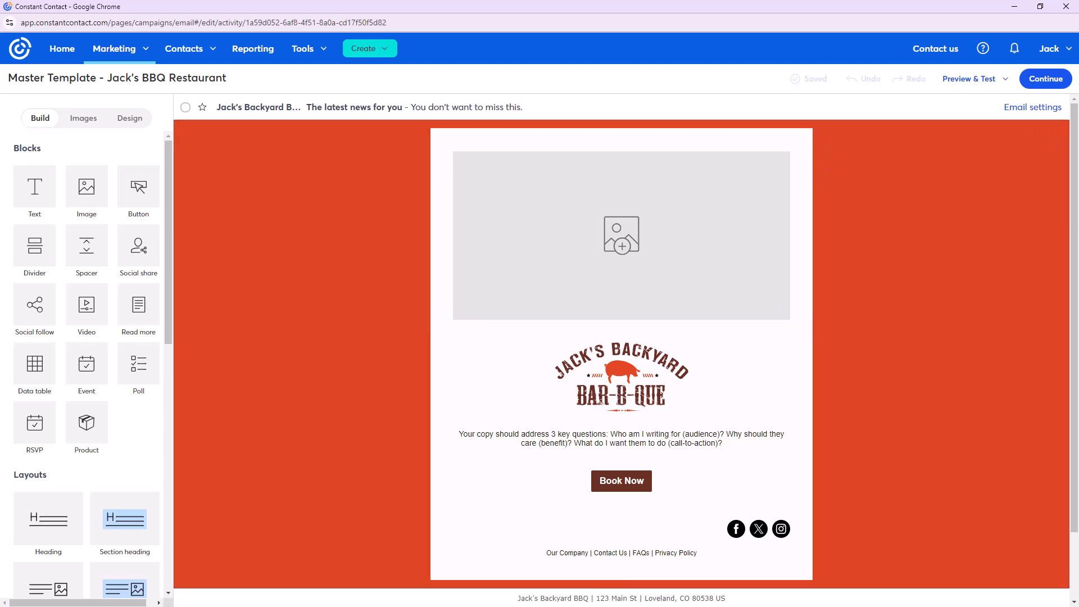
Open Email Settings and review the subject, From Name 'Jack's Backyard BBQ' and From address options
click(1035, 111)
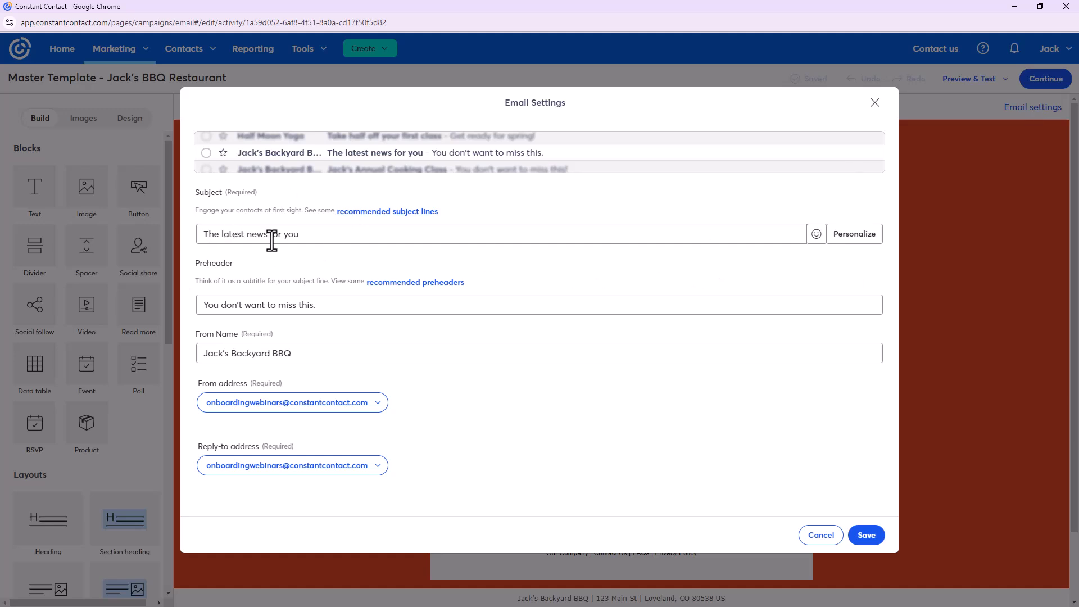
click(321, 355)
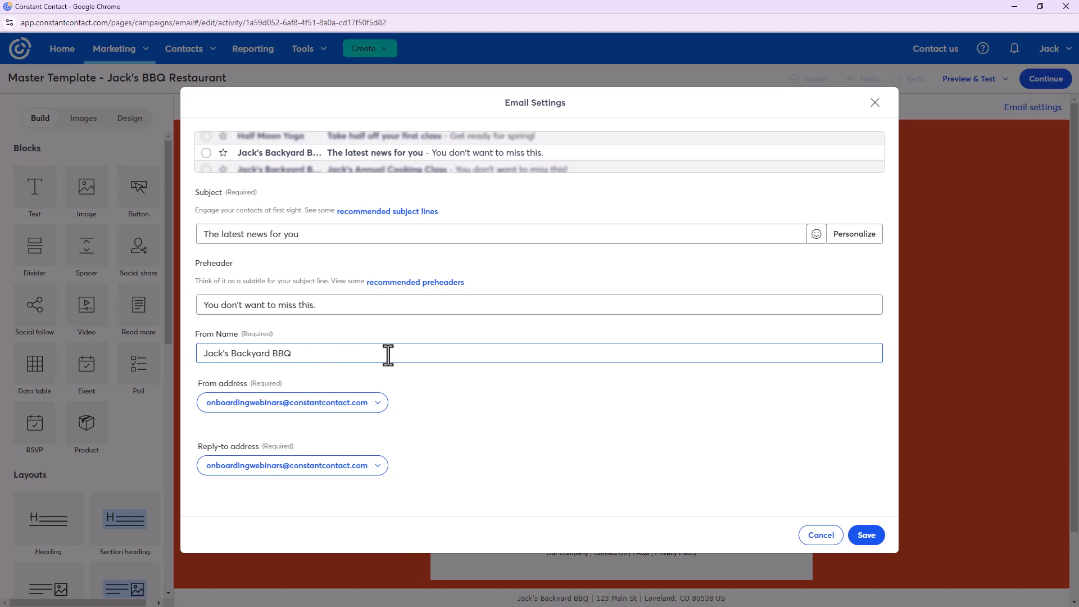
triple_click(336, 357)
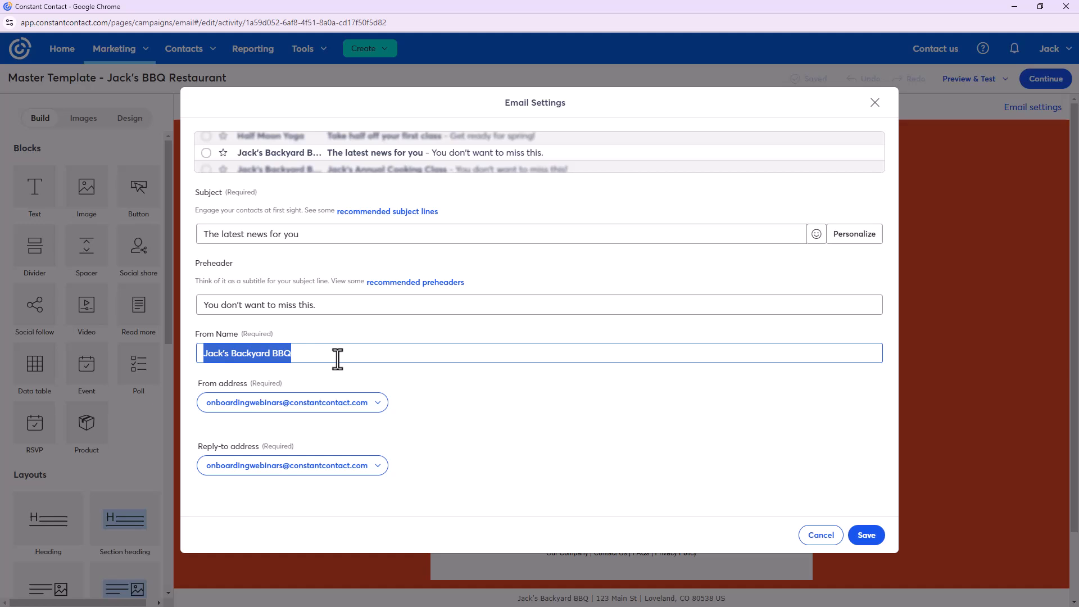
click(450, 386)
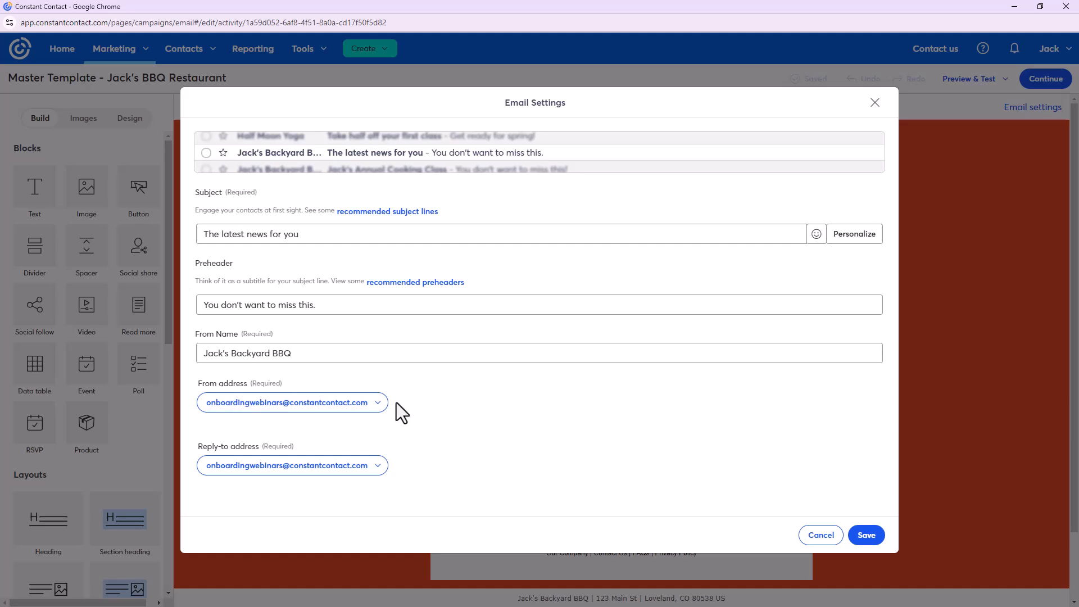
click(374, 407)
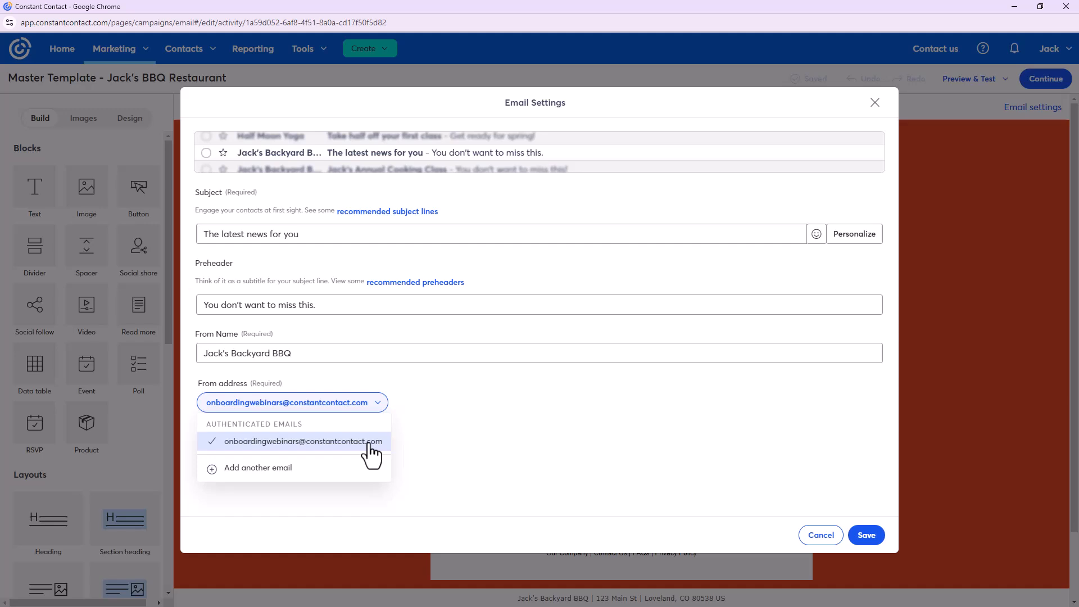
click(264, 472)
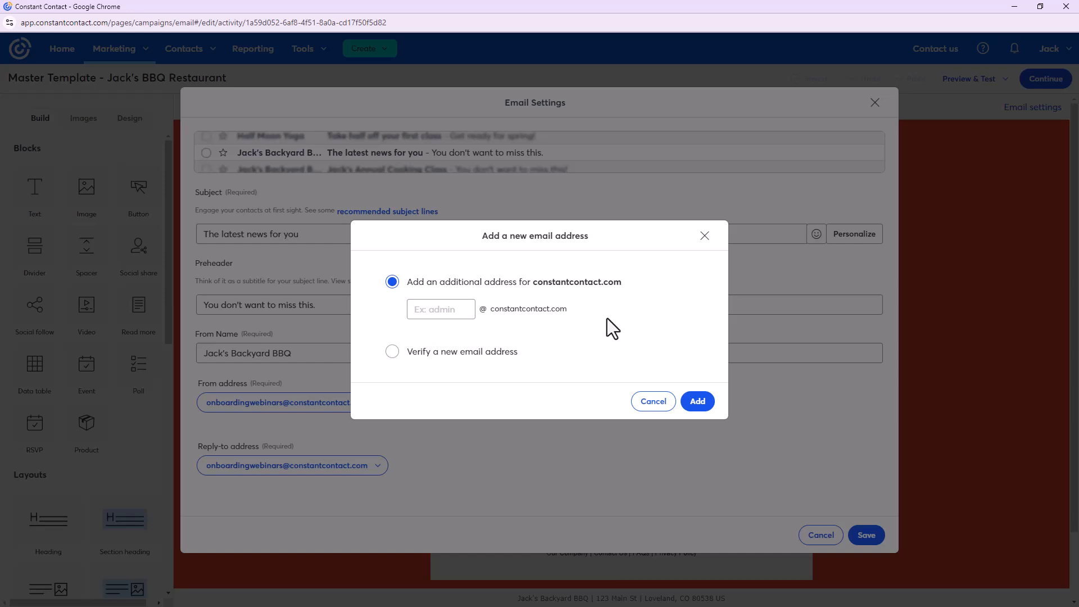
click(398, 351)
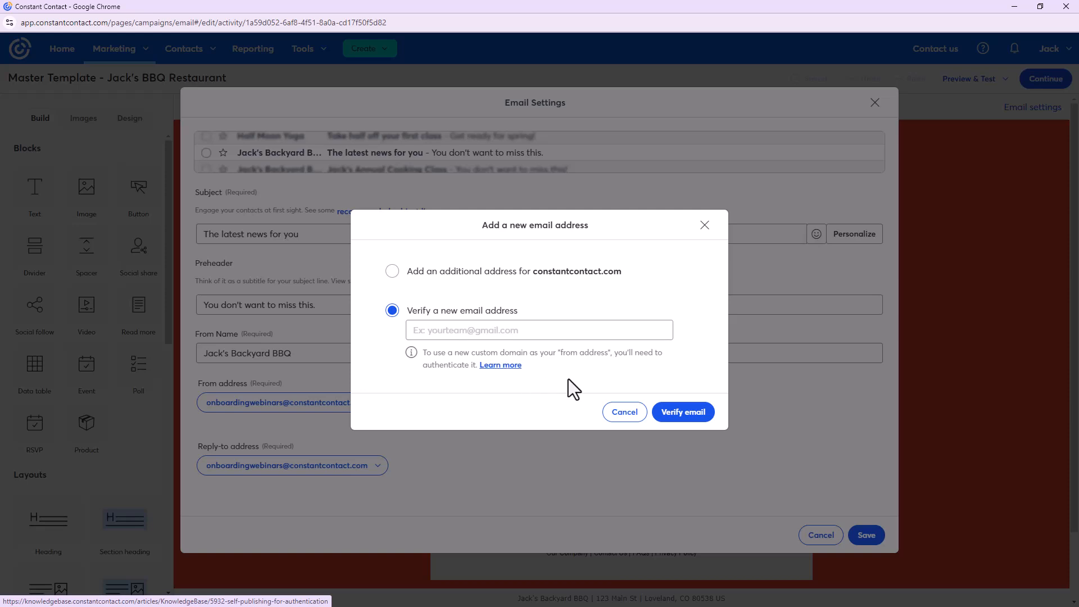
click(623, 412)
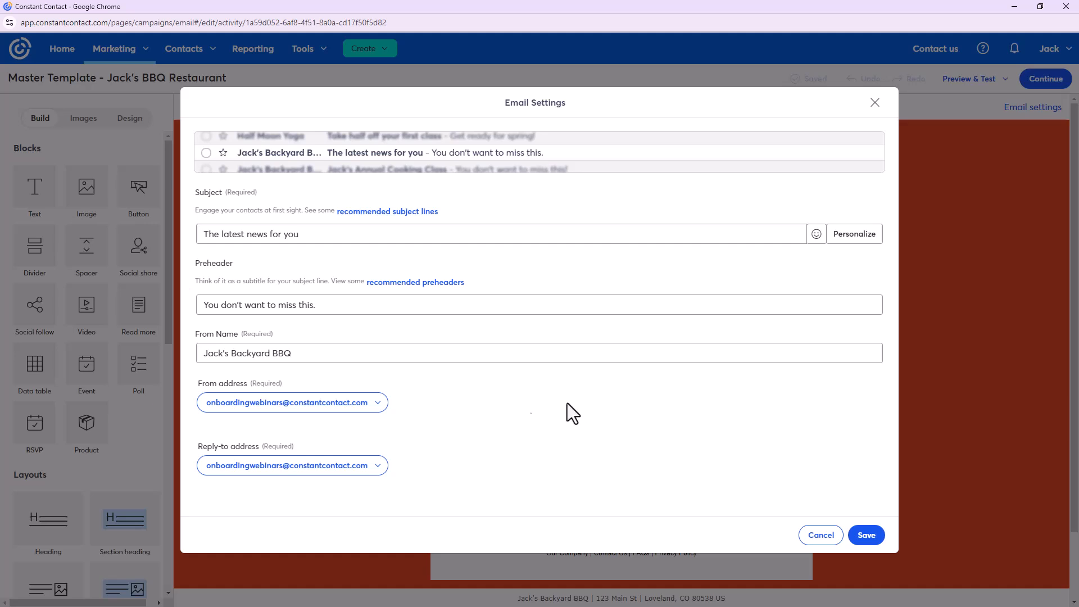
Check the Reply-to address options, keep the current address, and save the email settings
click(359, 470)
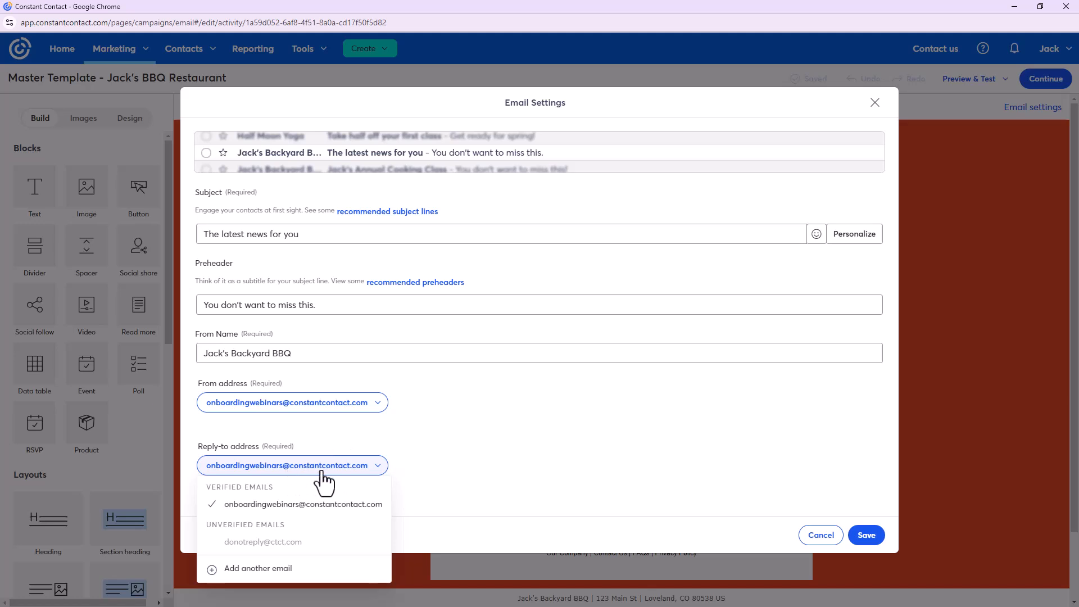
click(474, 451)
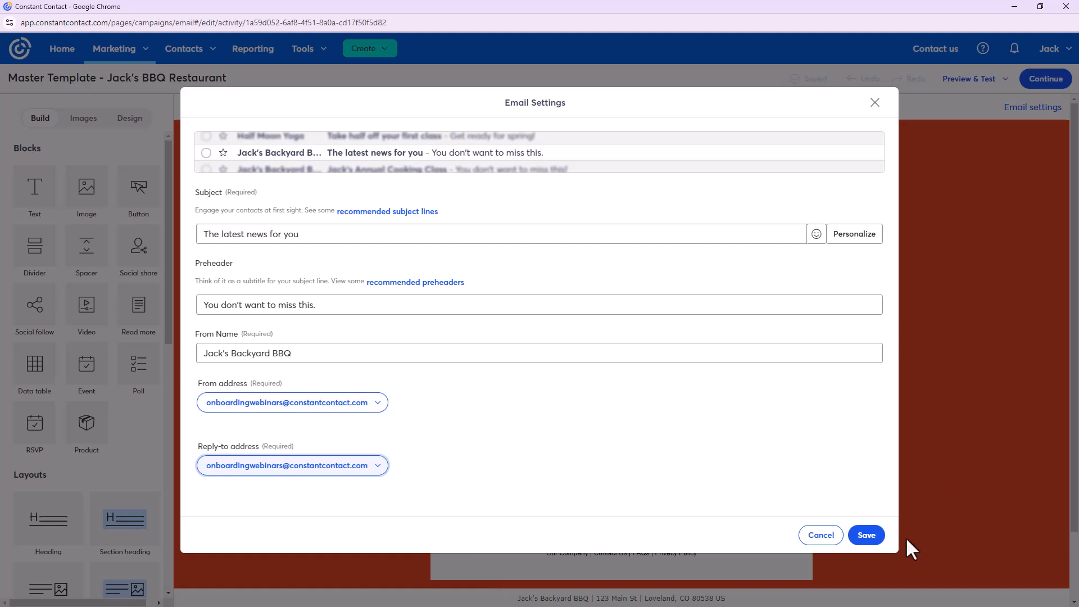
click(867, 536)
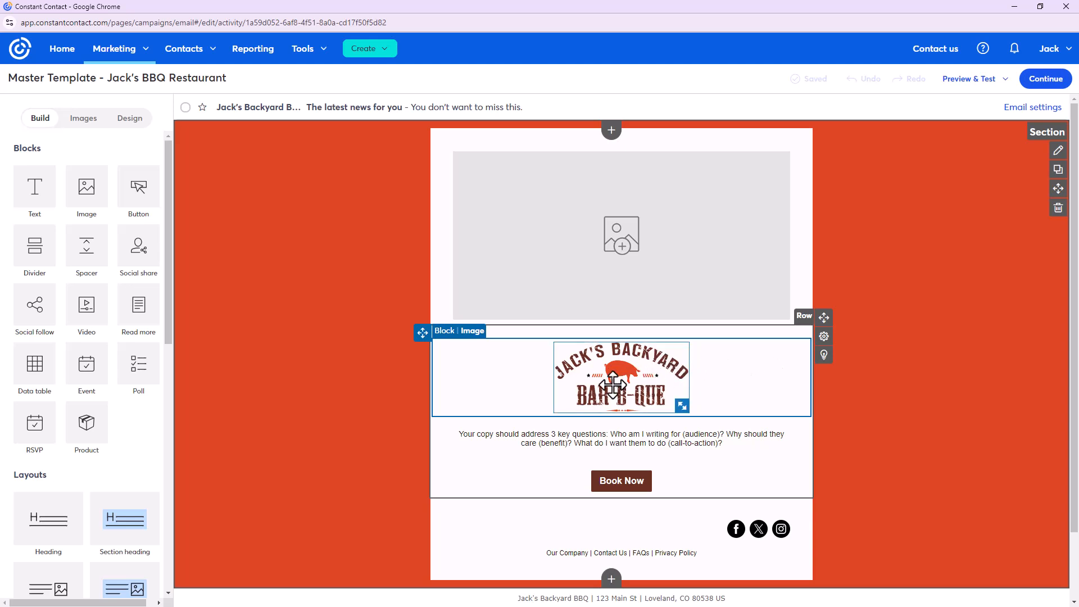
Drag the logo above the top image placeholder, then select it and show its link options
drag(612, 387, 623, 178)
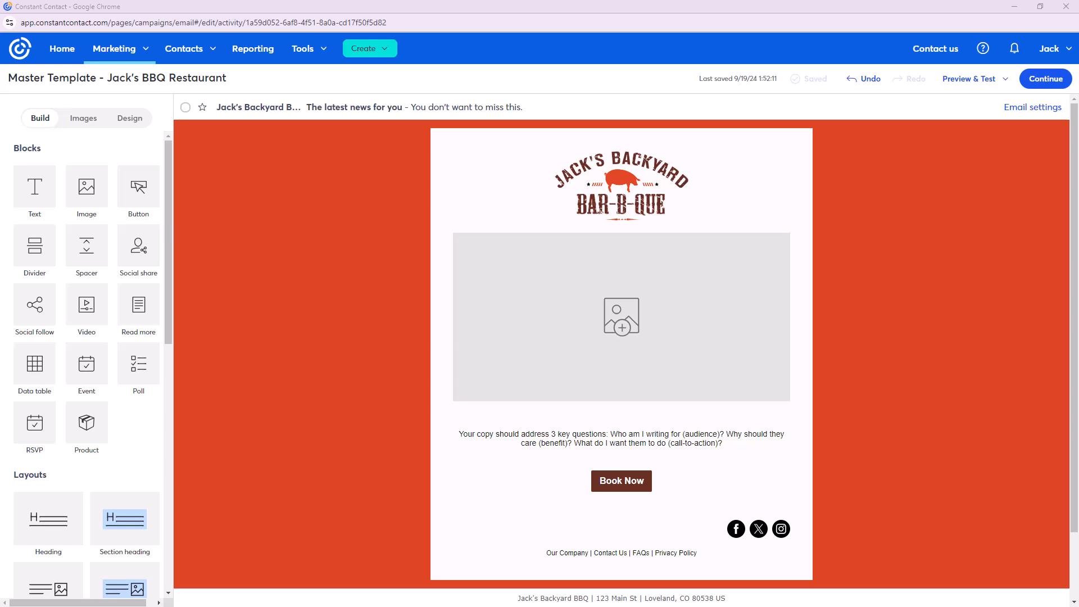
click(624, 181)
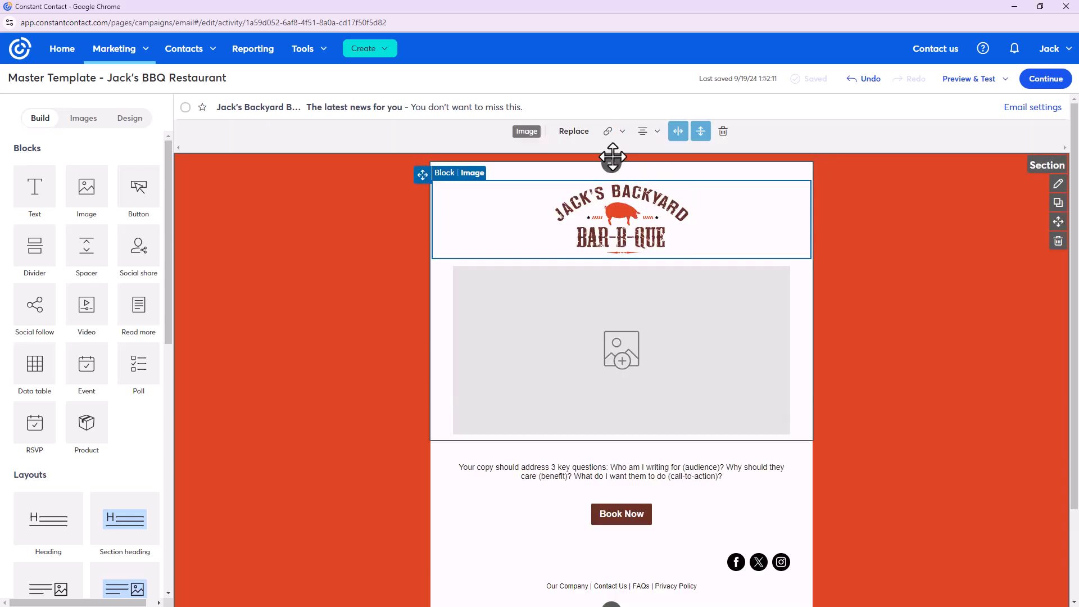
click(623, 133)
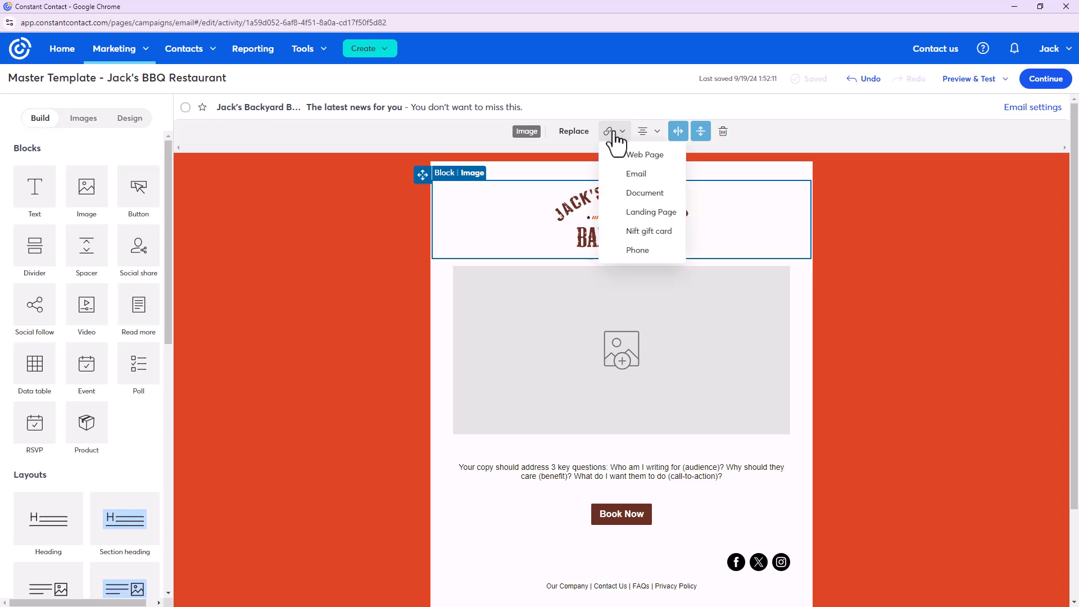
click(664, 162)
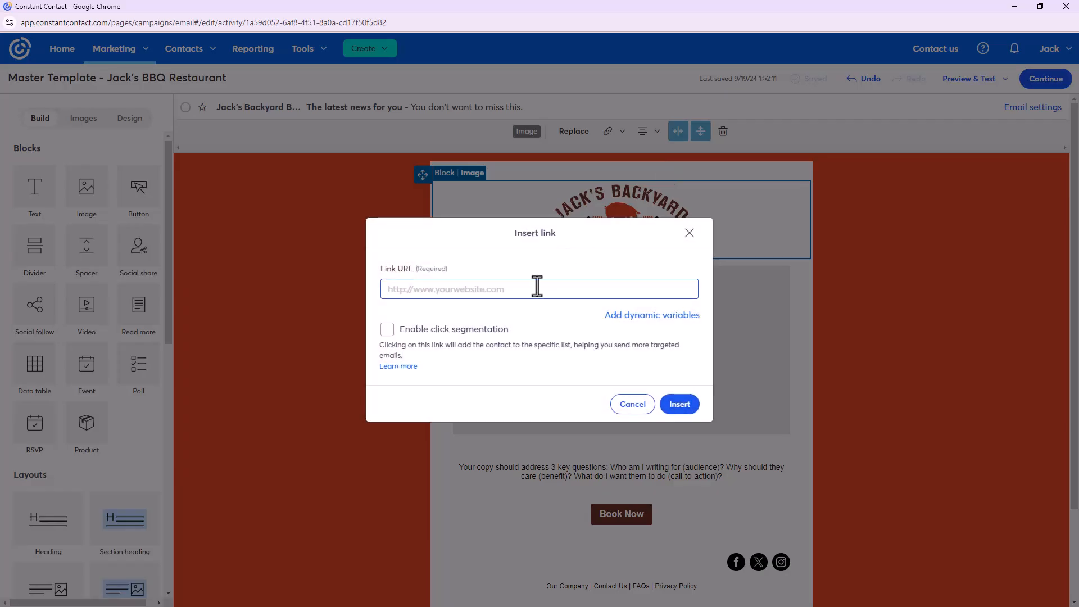
text(www.jacksbackyardbbq.com)
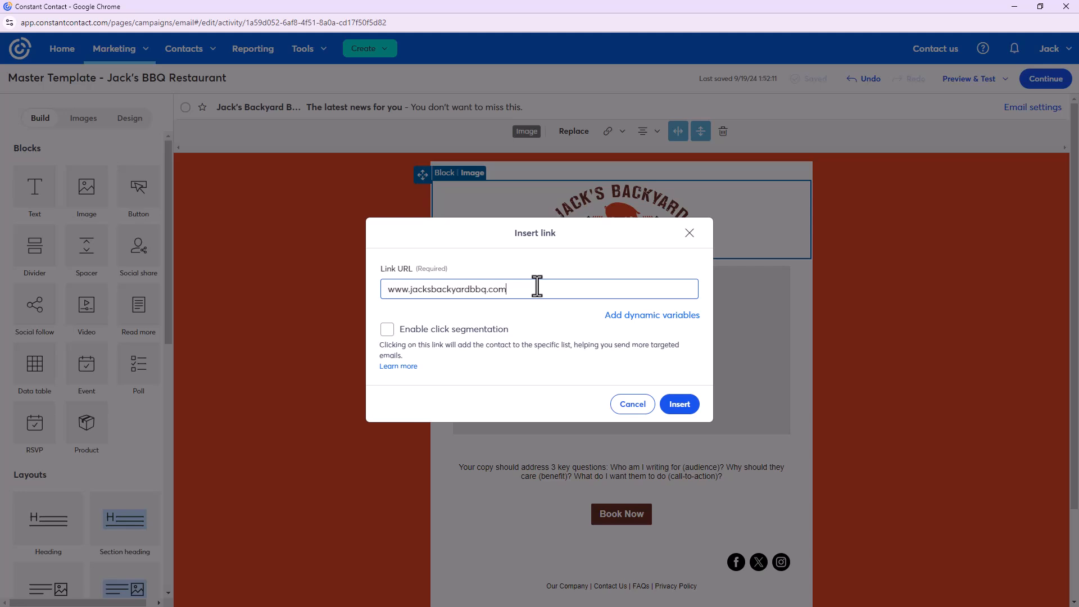
click(679, 405)
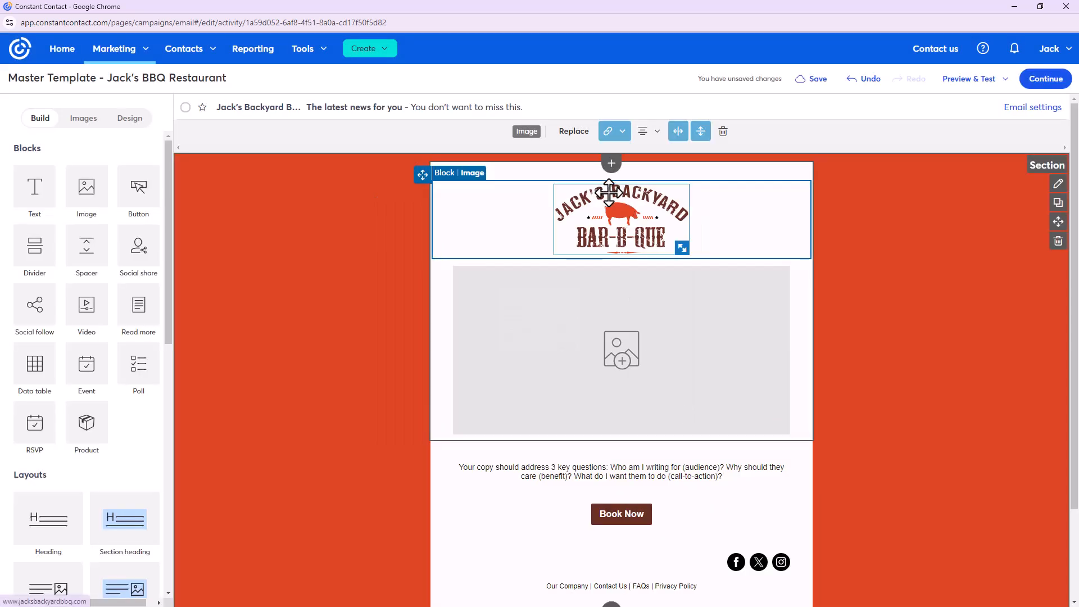
click(971, 320)
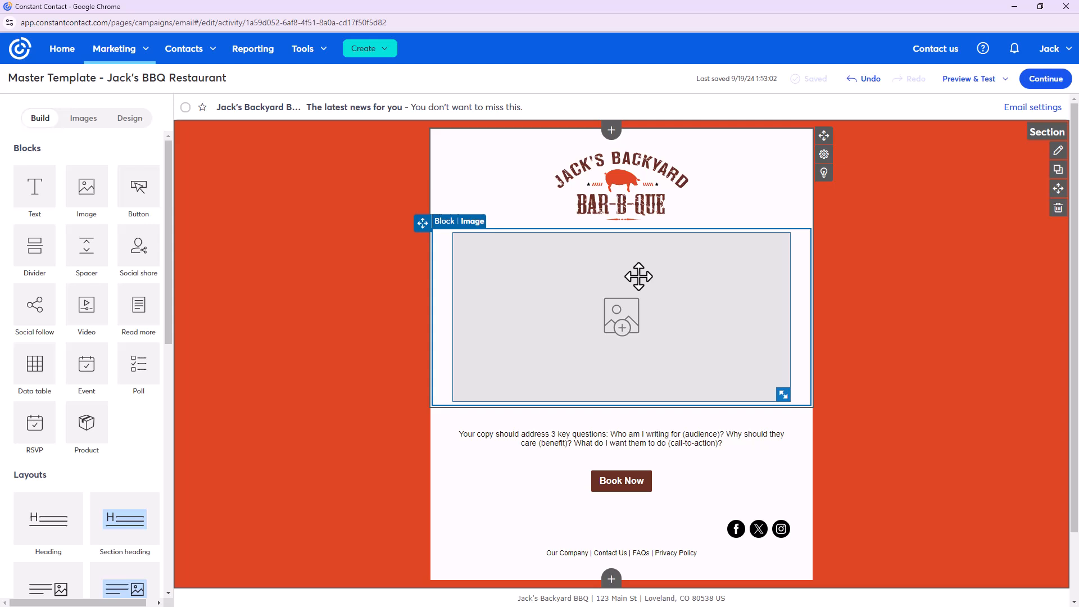
scroll(639, 276, down, 2)
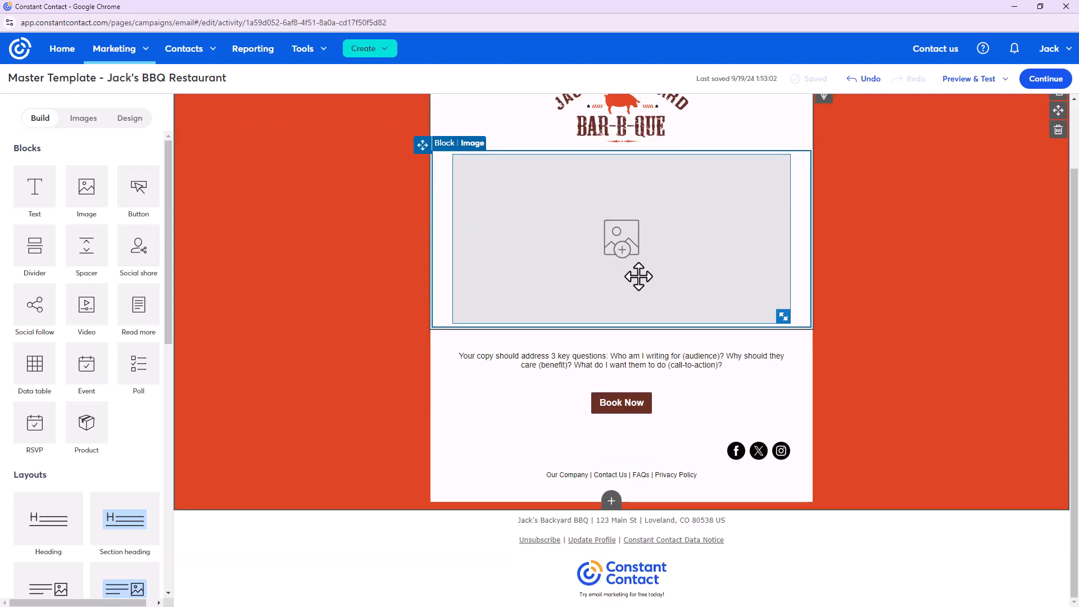
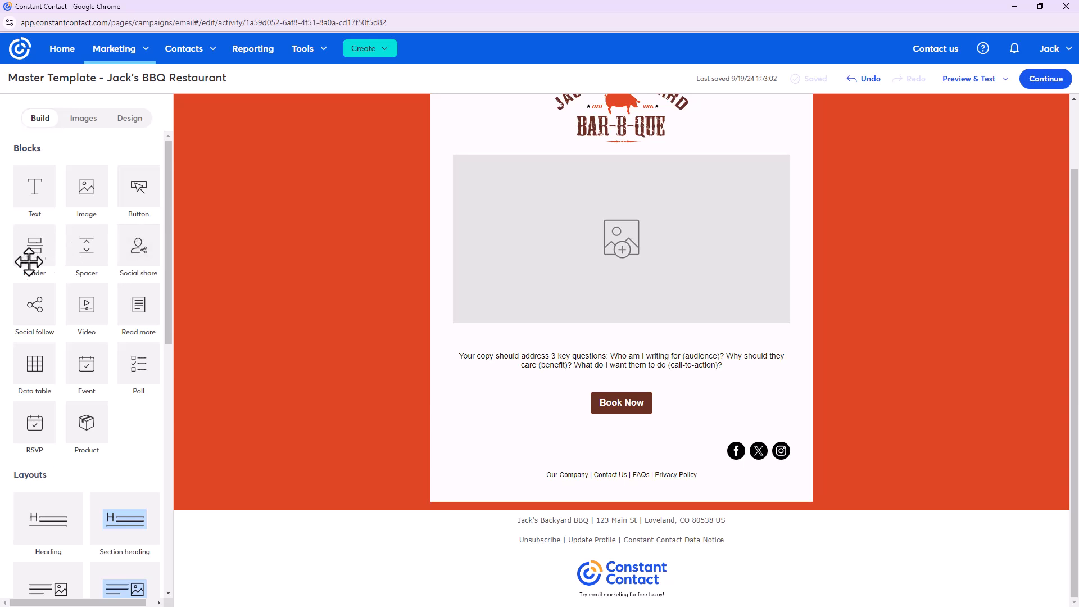
Insert an empty image block under the large image, then delete it again
scroll(40, 449, down, 5)
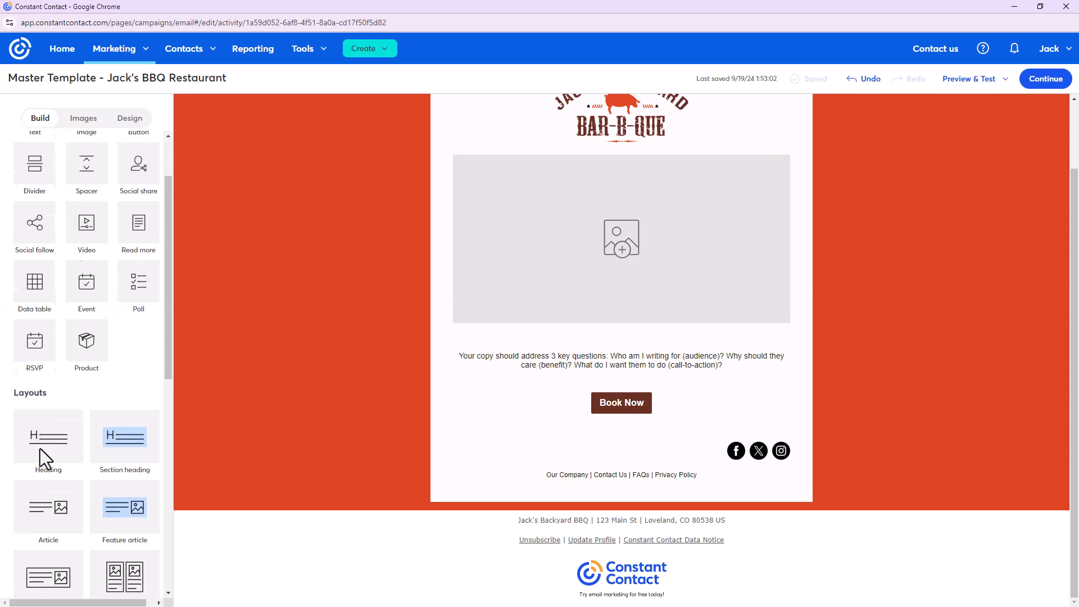
scroll(40, 448, down, 6)
scroll(39, 448, up, 7)
scroll(40, 447, up, 4)
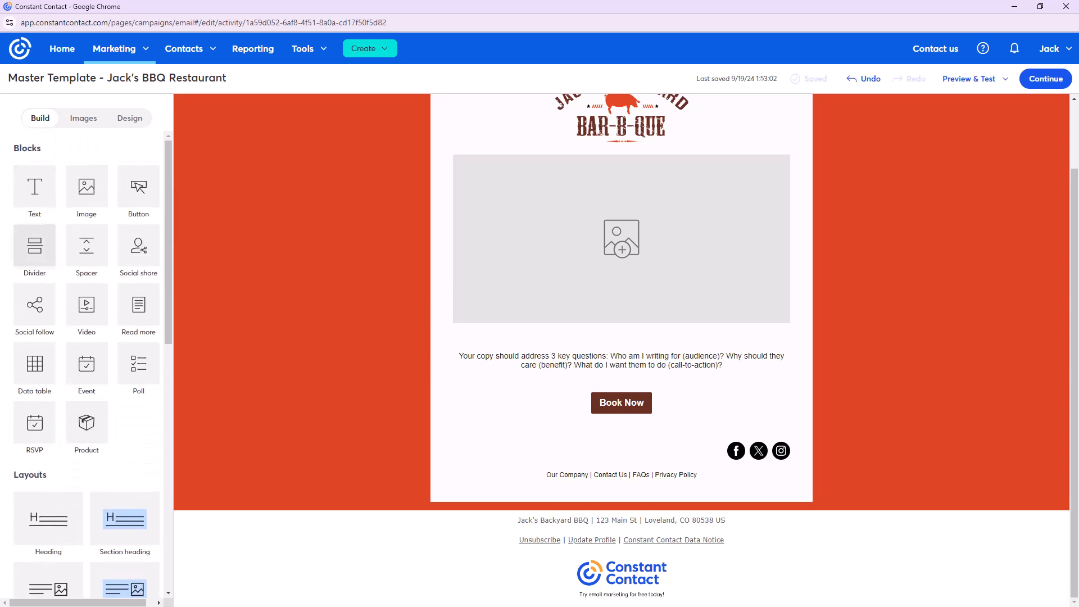
click(86, 186)
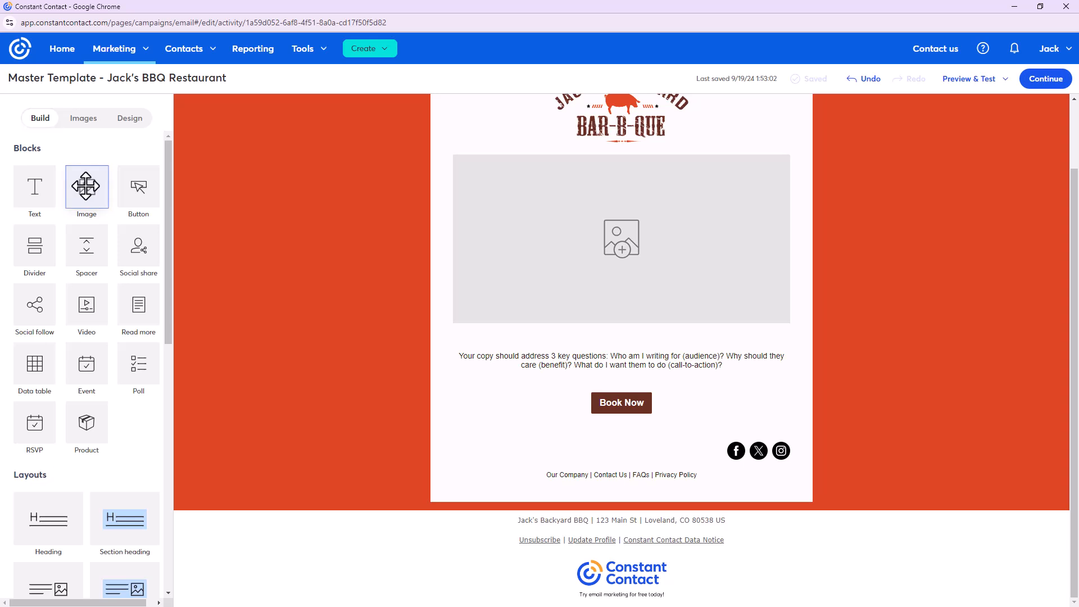
drag(85, 186, 958, 599)
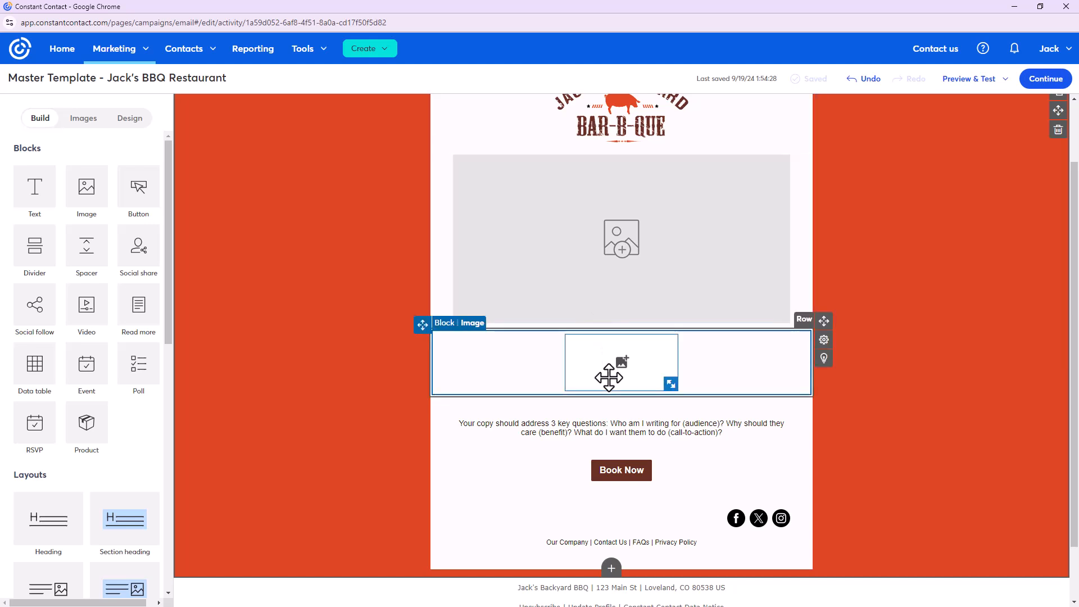
click(608, 377)
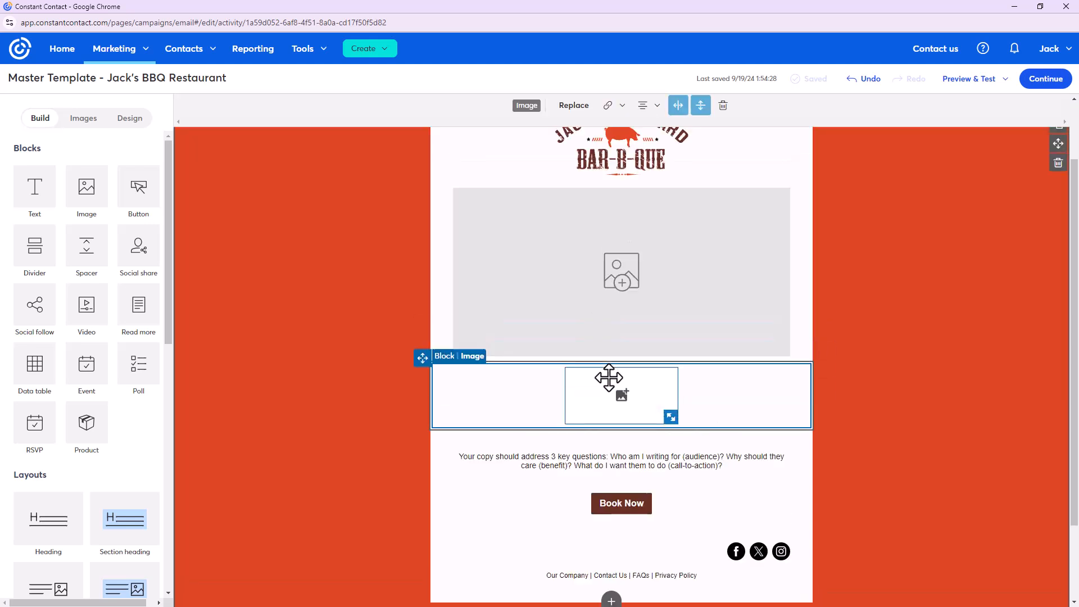
click(724, 106)
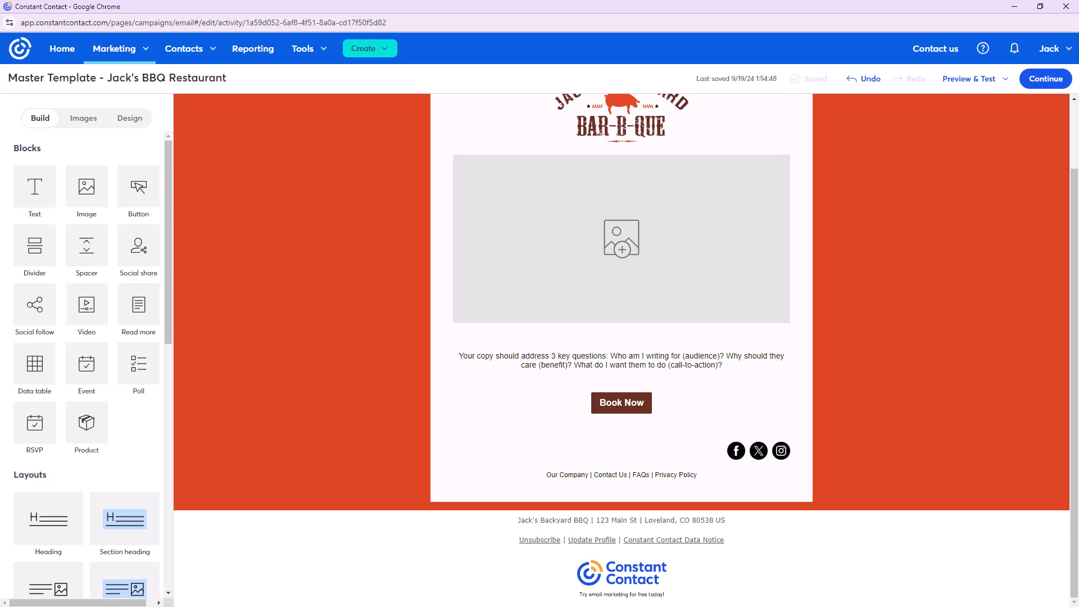
Add the Heading layout below the image and remove the duplicate Section heading row
scroll(117, 403, down, 5)
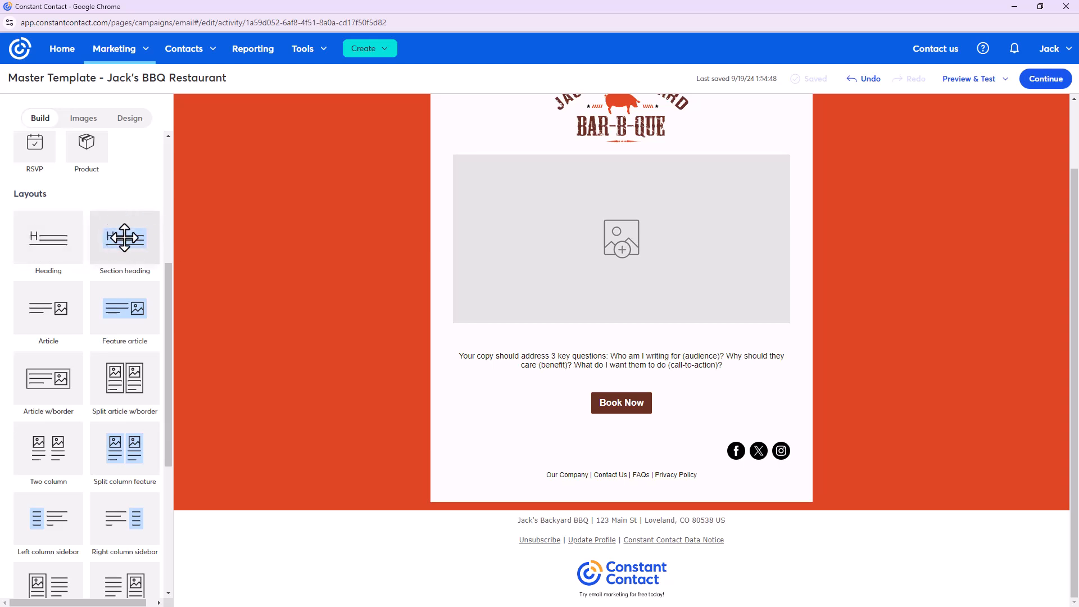
drag(48, 236, 507, 344)
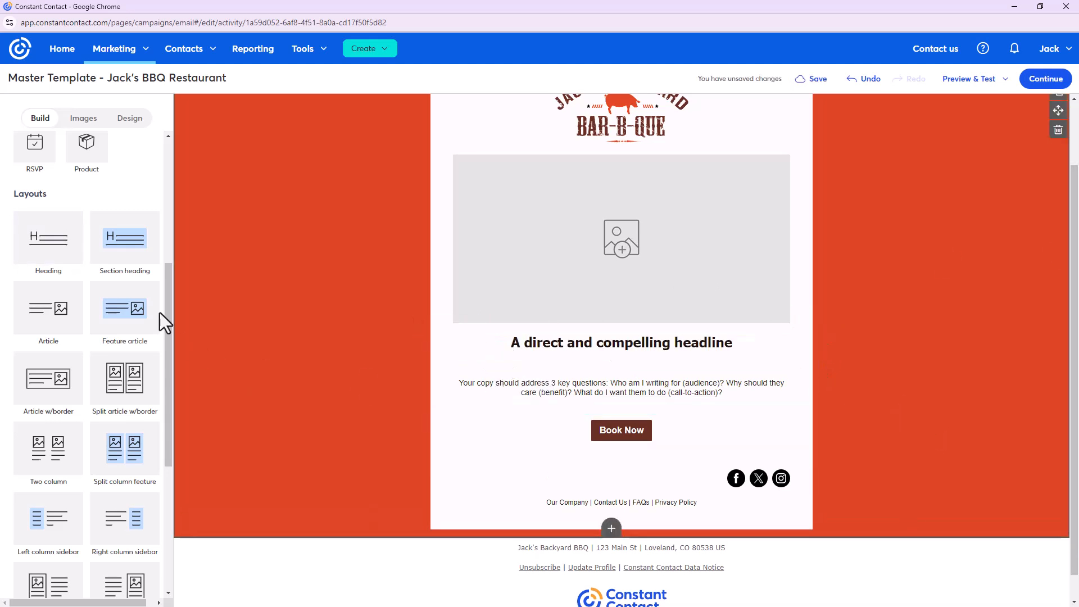
mouse_move(116, 247)
mouse_down()
mouse_move(556, 416)
mouse_move(556, 366)
mouse_move(809, 356)
mouse_move(927, 325)
mouse_up()
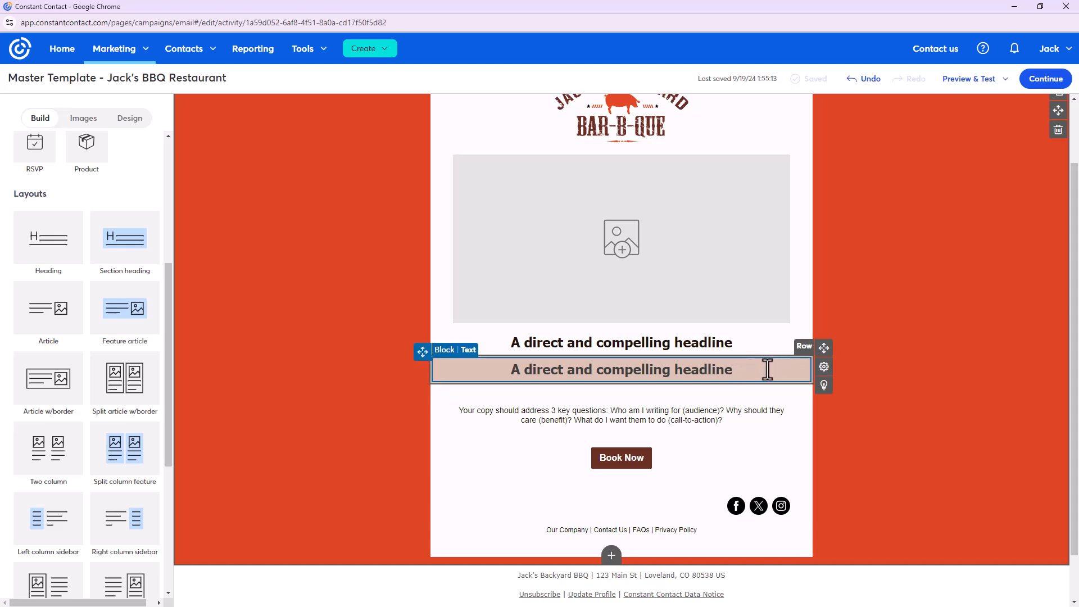
click(825, 373)
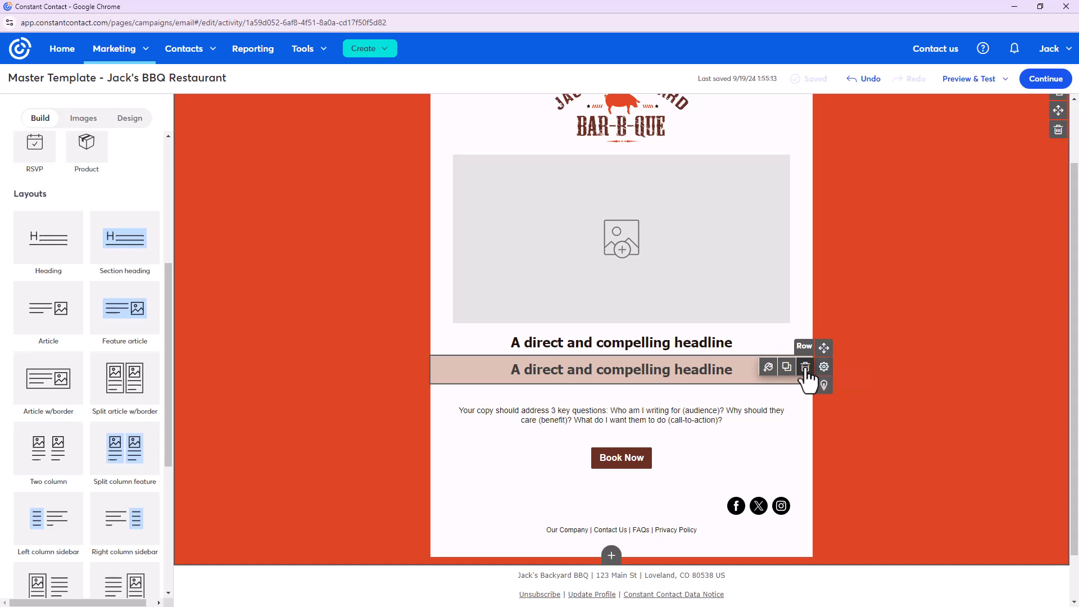
click(805, 368)
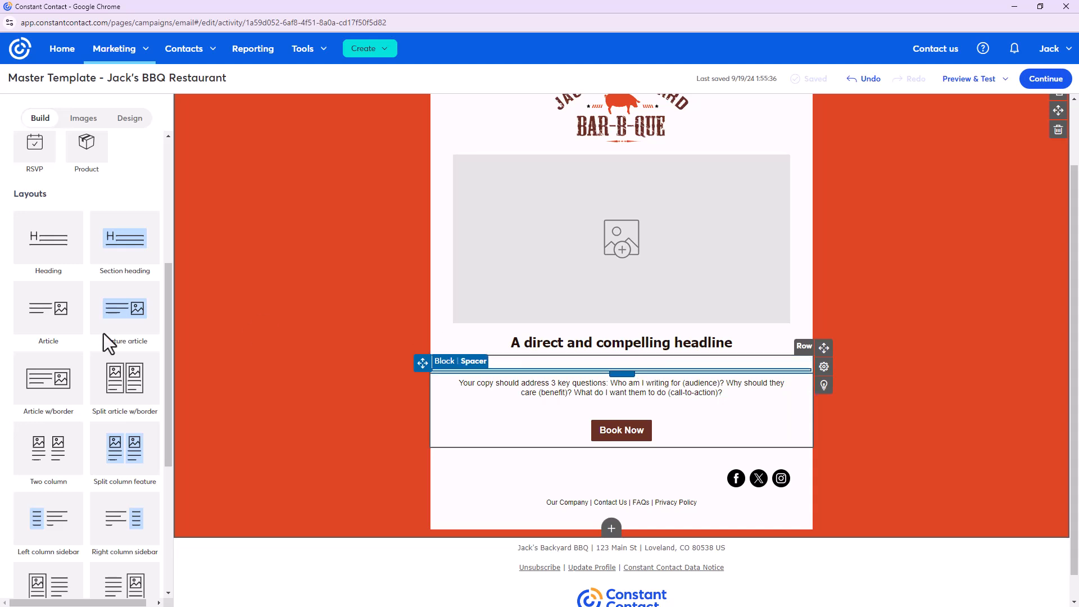
Add a Spacer block, then delete the spacer sitting under the headline
scroll(109, 342, up, 5)
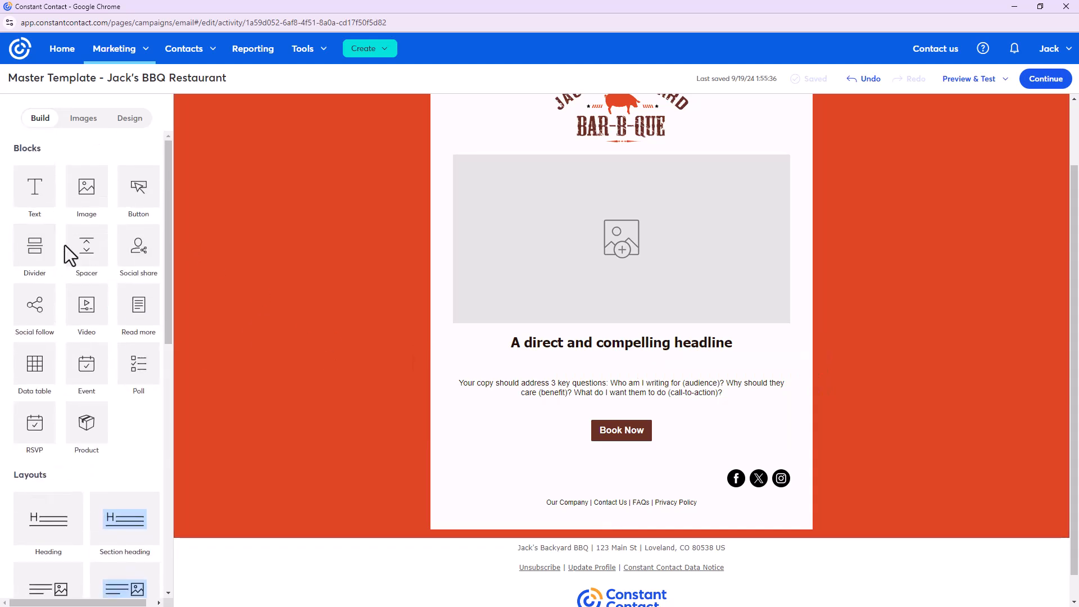
drag(82, 248, 600, 358)
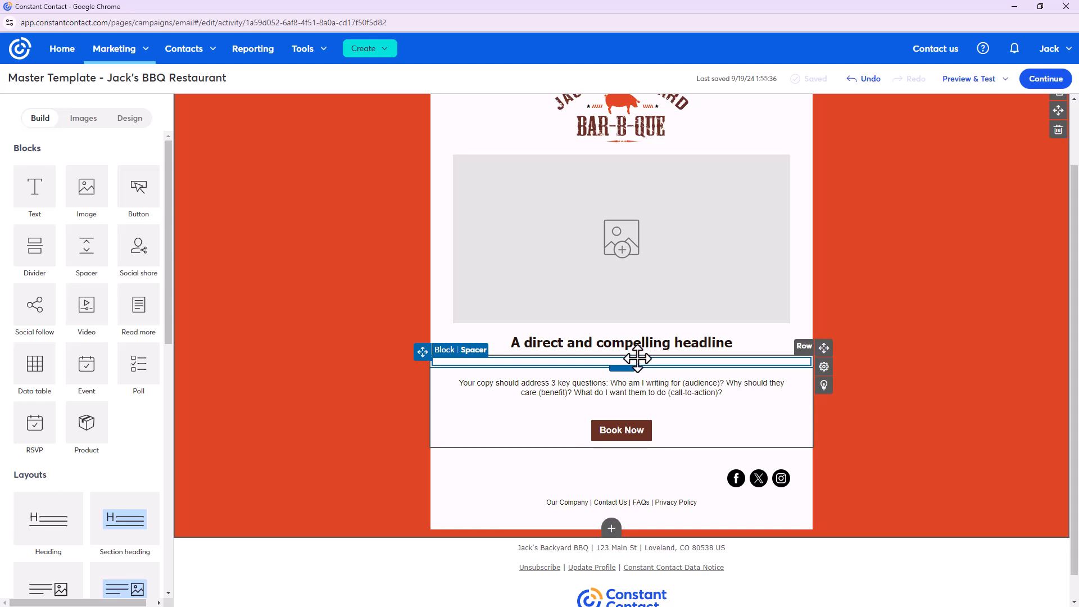
click(653, 360)
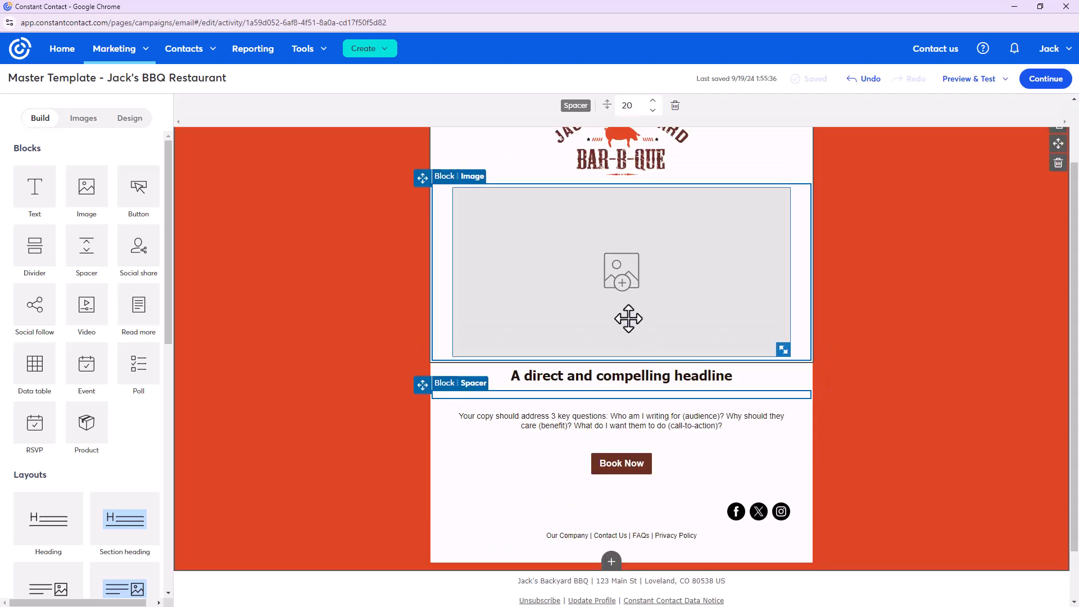
click(675, 105)
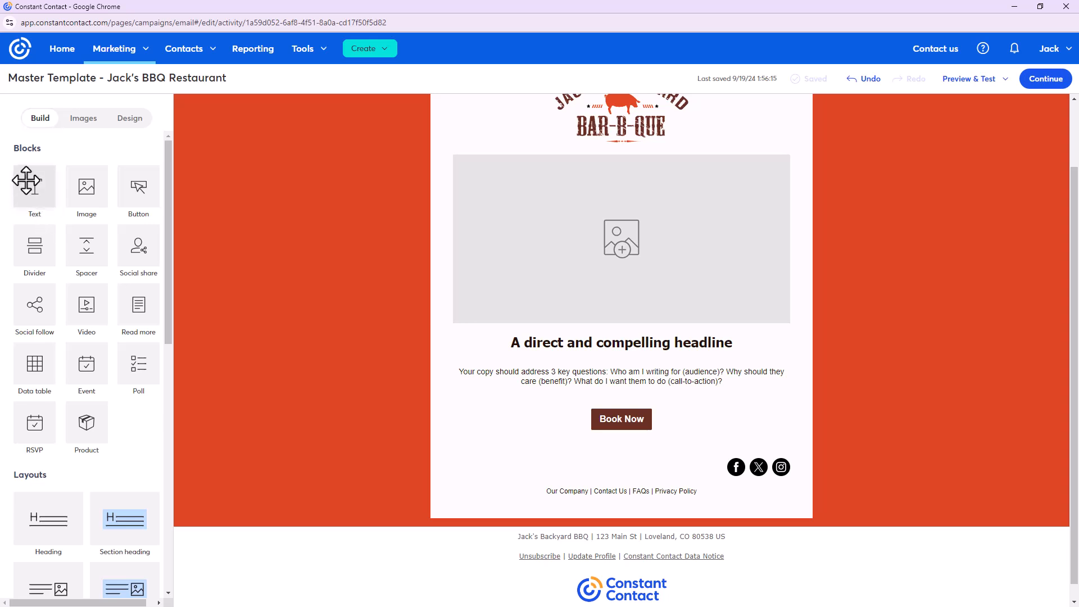
drag(472, 359, 506, 373)
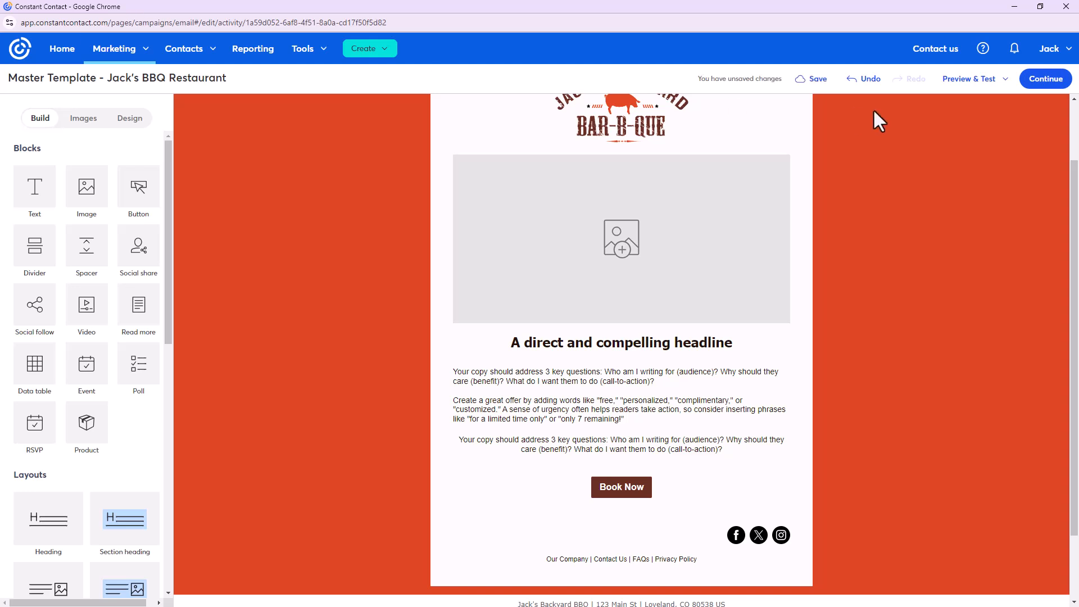
click(593, 402)
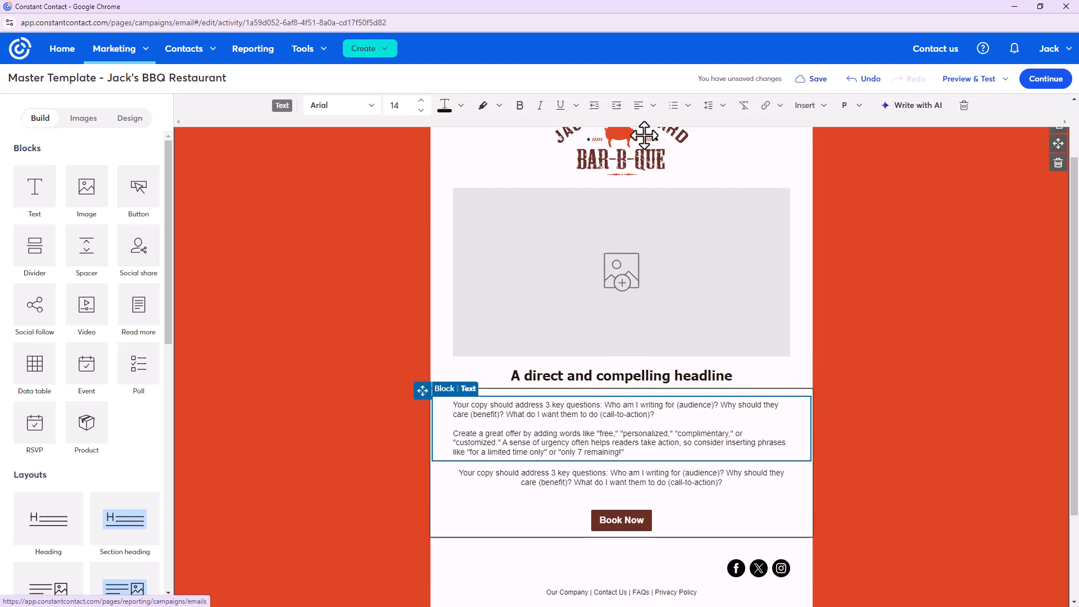
click(964, 106)
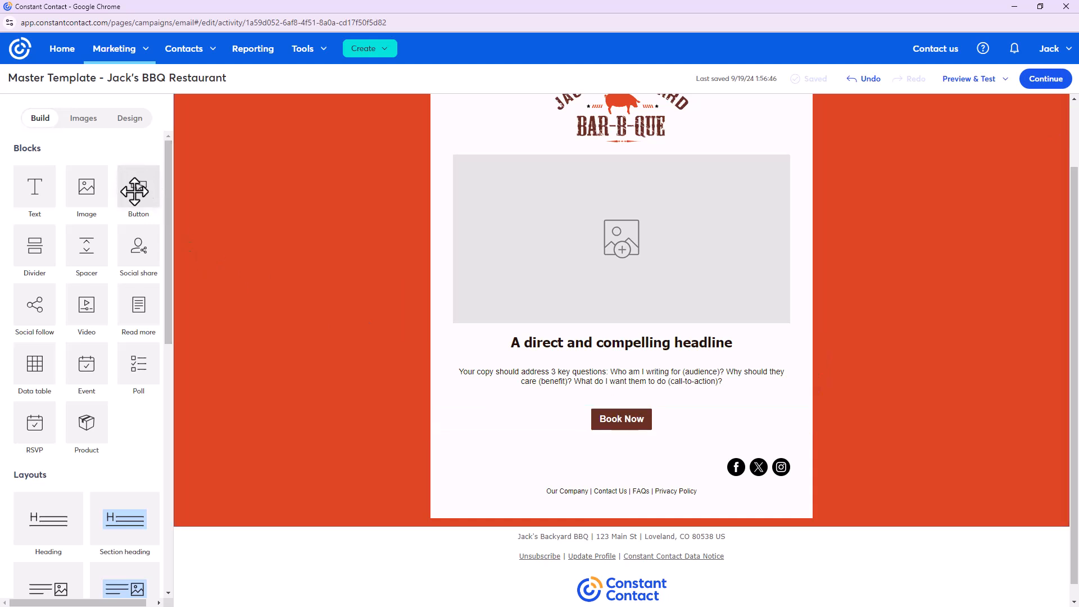
Add a Visit our Website button above Book Now, then delete the Book Now button
drag(478, 382, 541, 414)
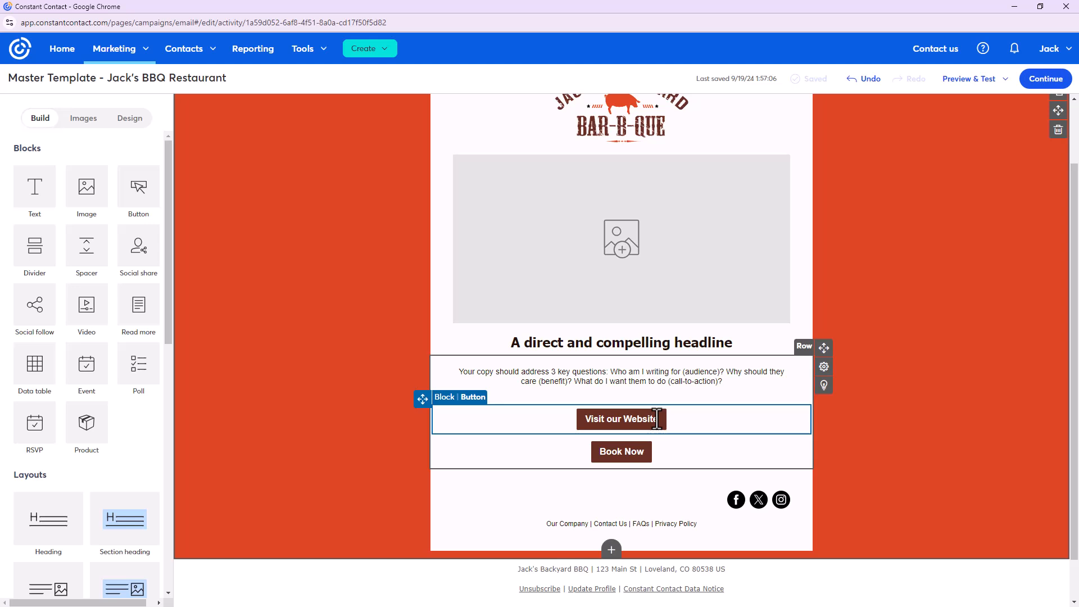
click(637, 457)
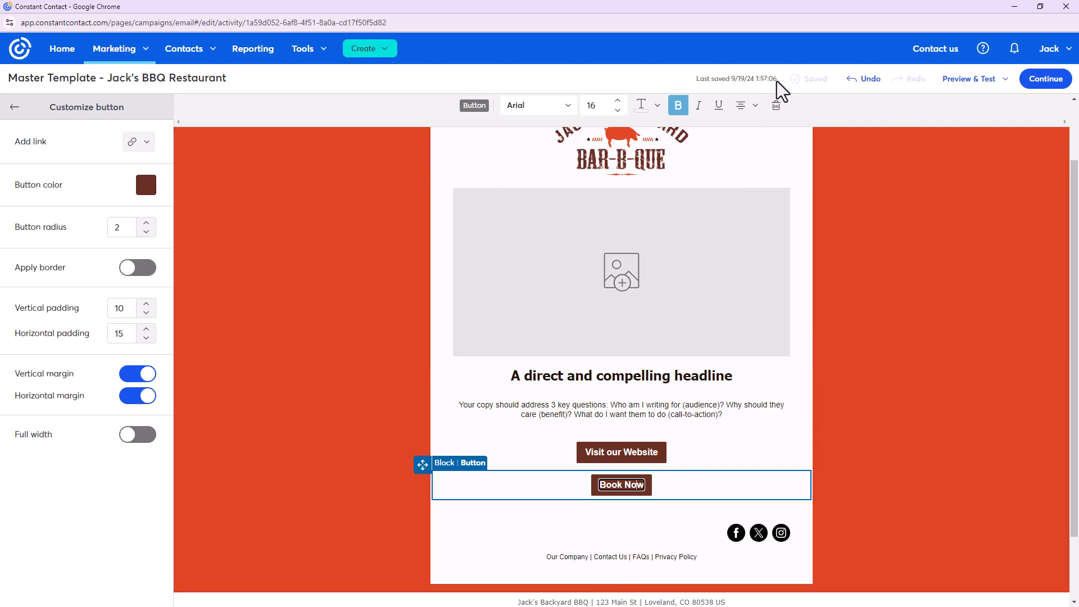
click(781, 111)
click(785, 121)
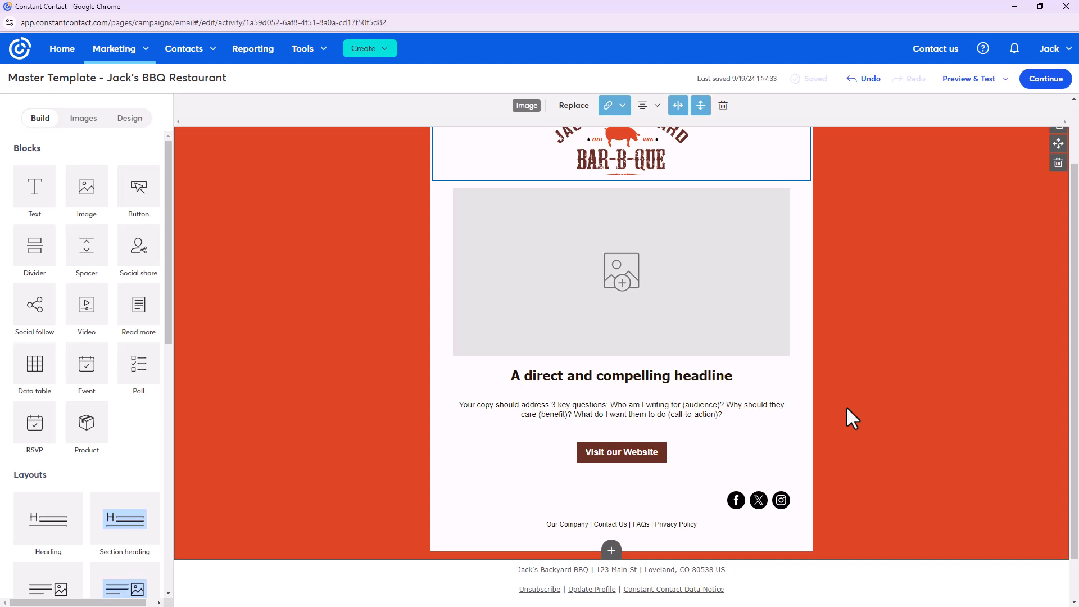
scroll(852, 419, down, 1)
scroll(842, 406, up, 1)
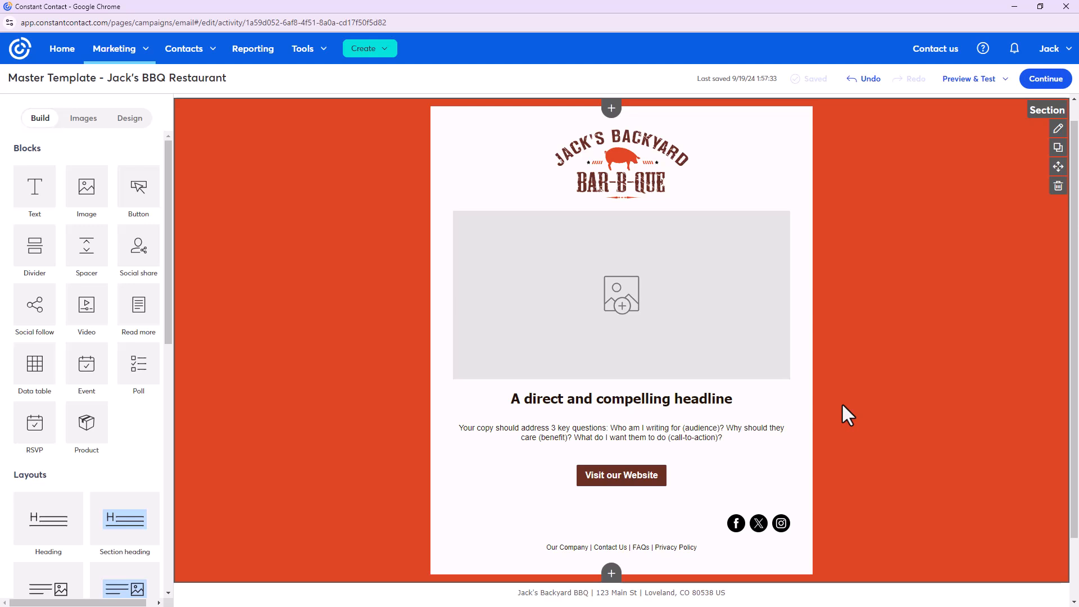
scroll(837, 422, down, 1)
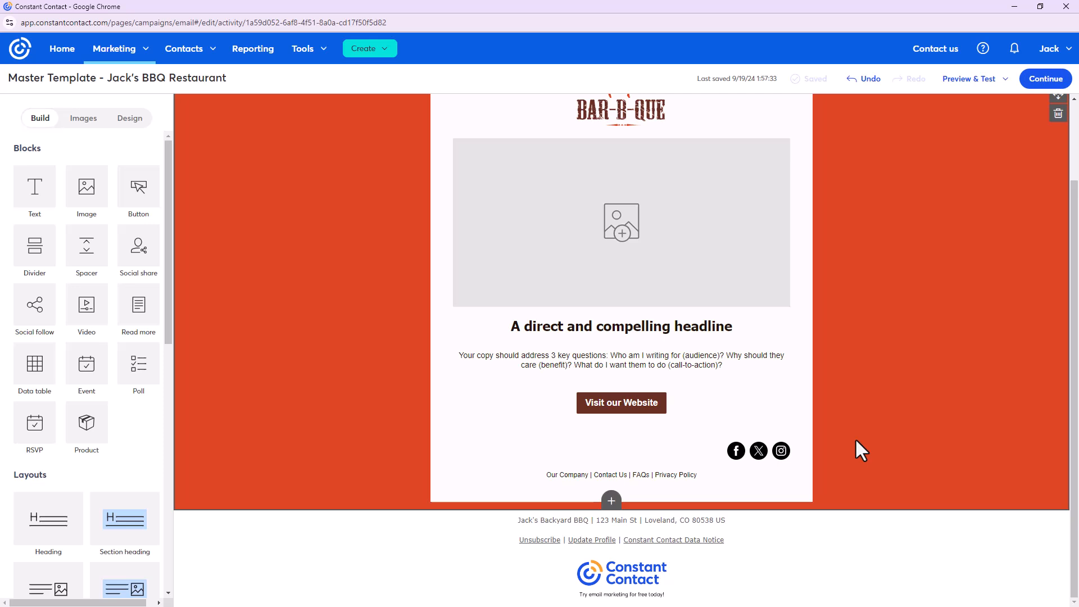
scroll(59, 439, down, 3)
scroll(59, 438, down, 6)
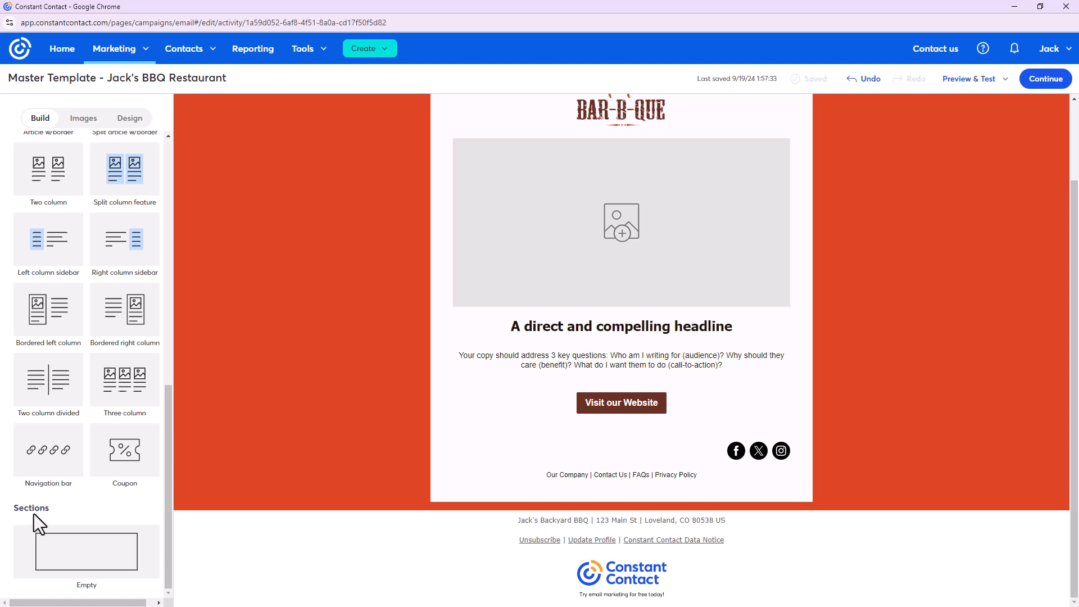
Add a new empty section at the bottom of the email, above the footer
mouse_move(662, 499)
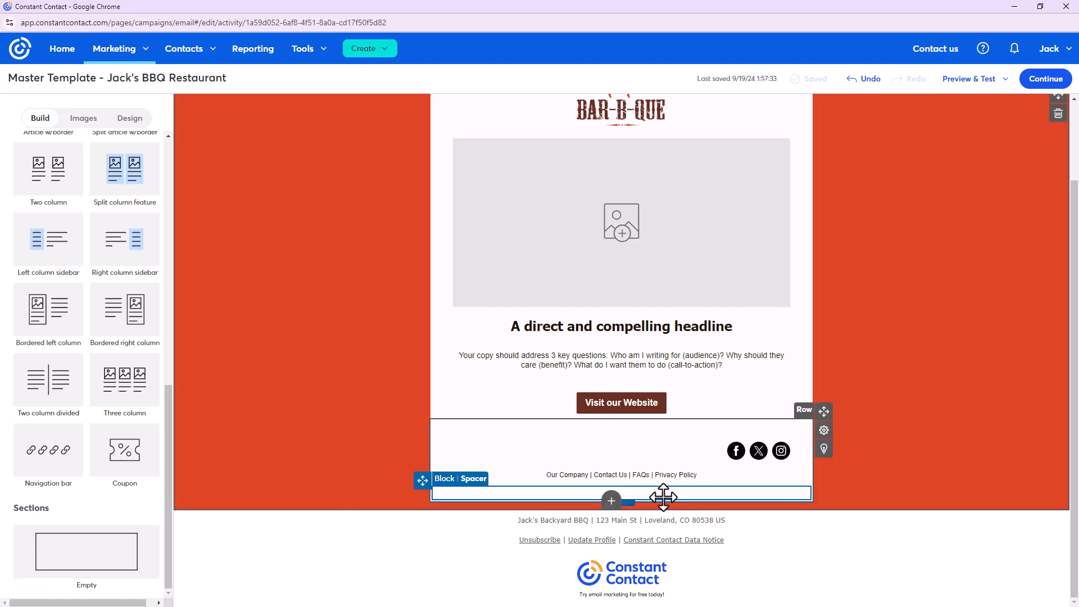
click(611, 500)
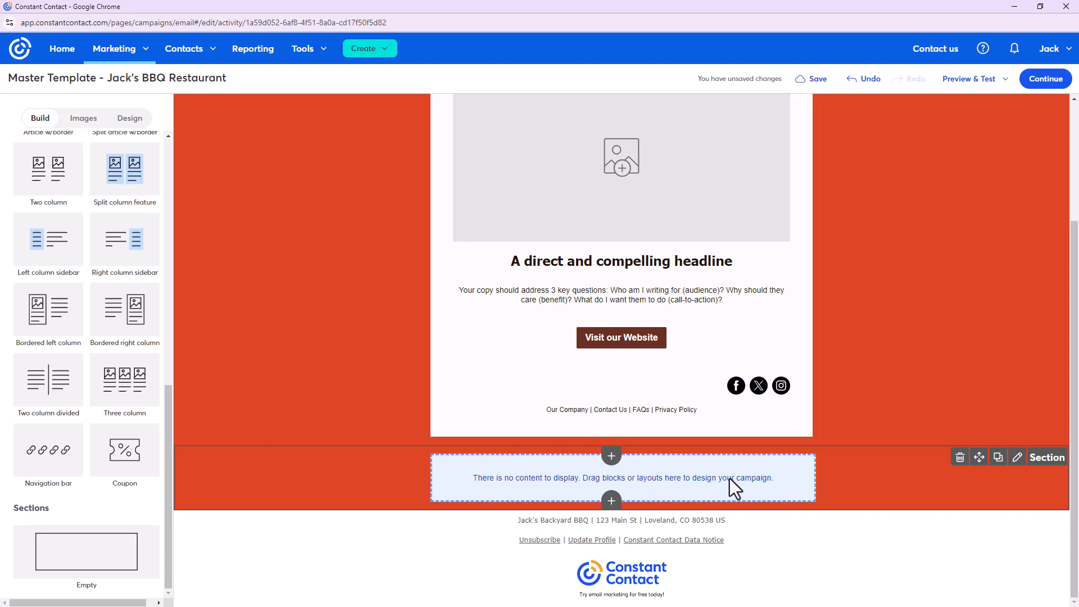
scroll(93, 427, up, 5)
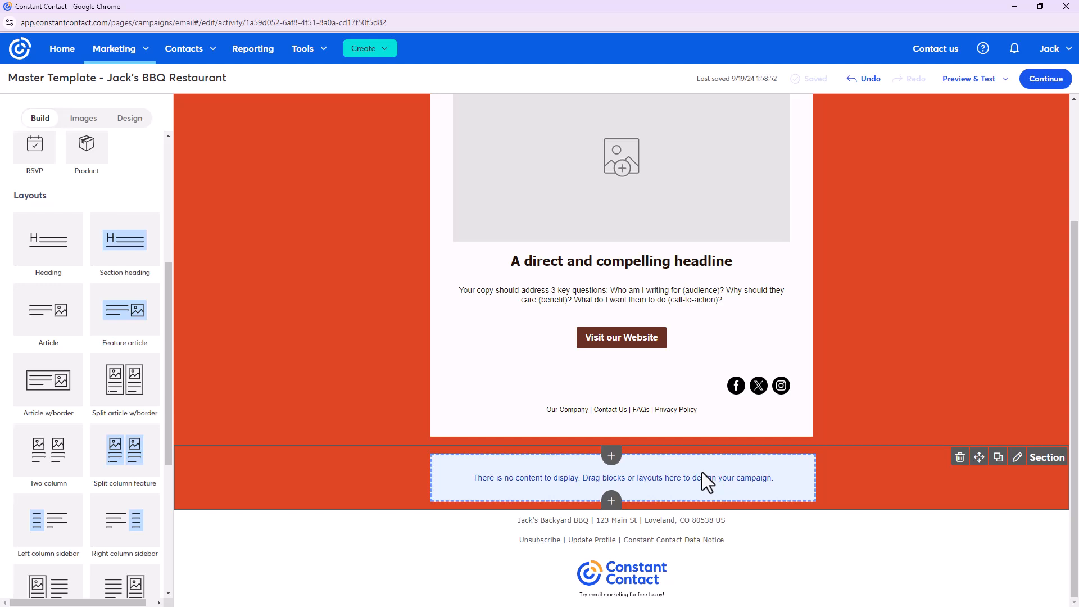
Place a text block into the new empty section
scroll(76, 348, up, 5)
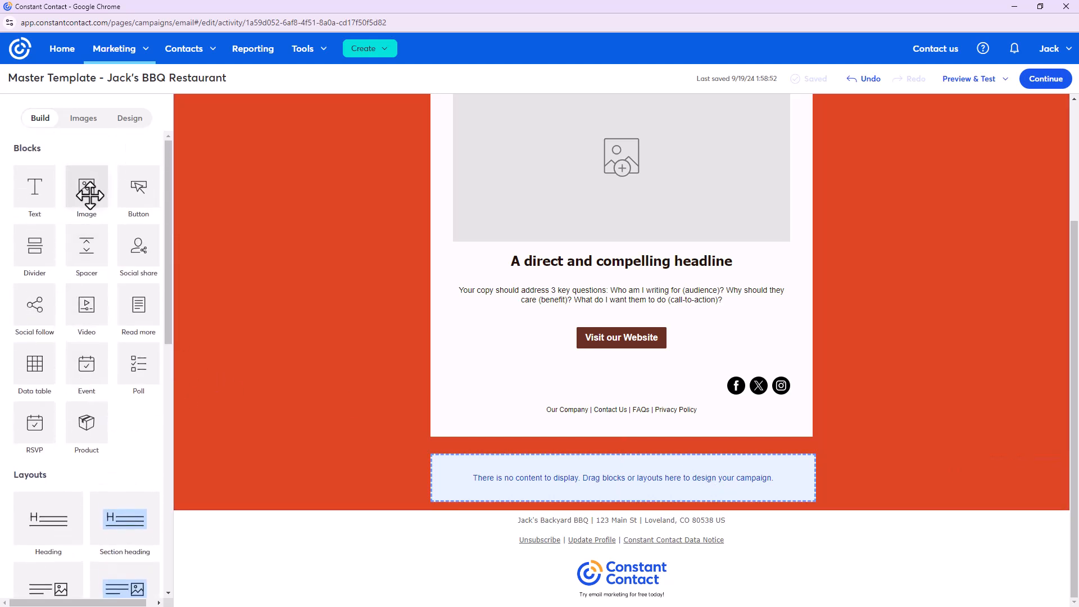
mouse_move(34, 186)
mouse_down()
mouse_move(99, 247)
mouse_move(573, 487)
mouse_up()
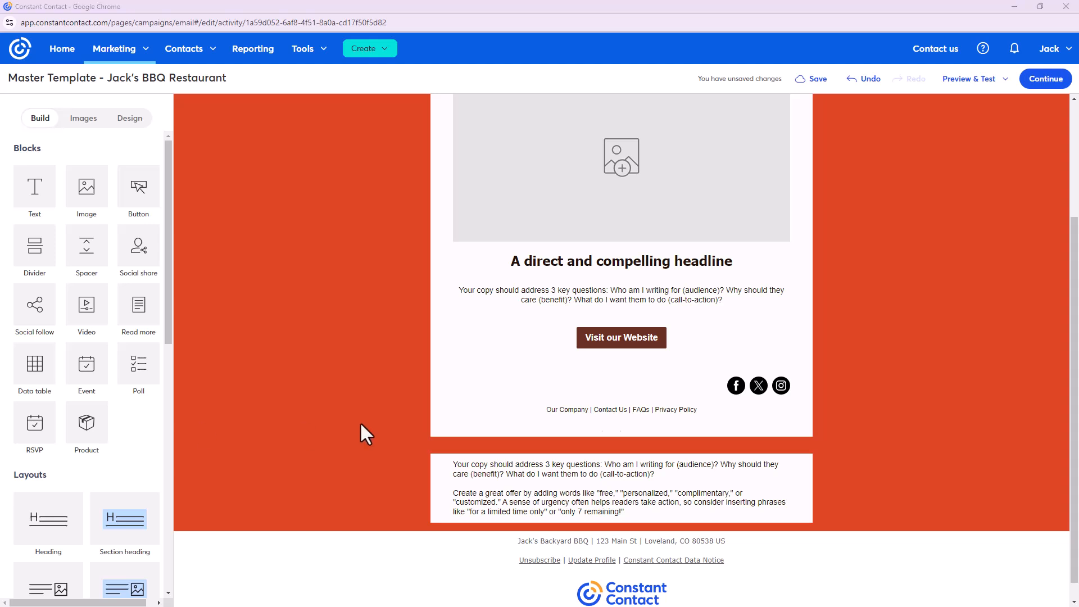
click(634, 502)
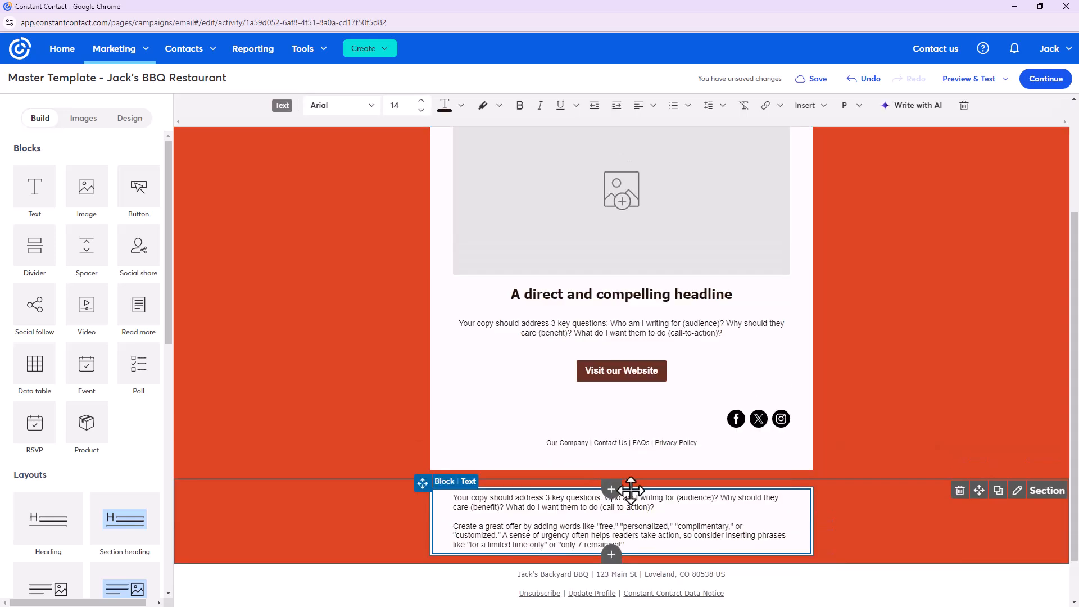
scroll(630, 494, down, 1)
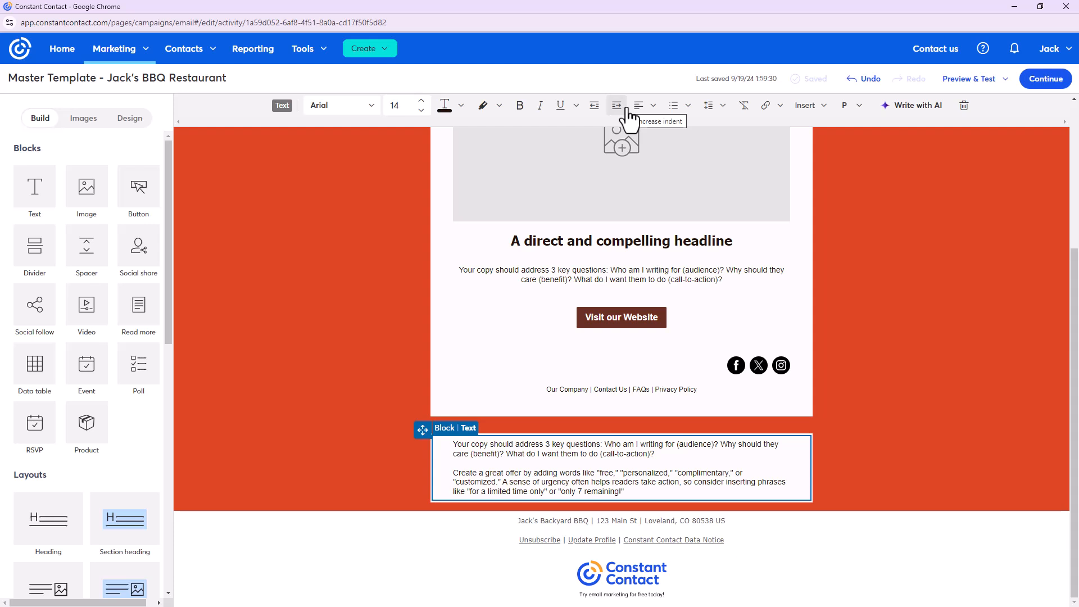
Replace the placeholder copy with the pasted restaurant name, address, phone and weekday hours
drag(640, 495, 429, 445)
click(460, 446)
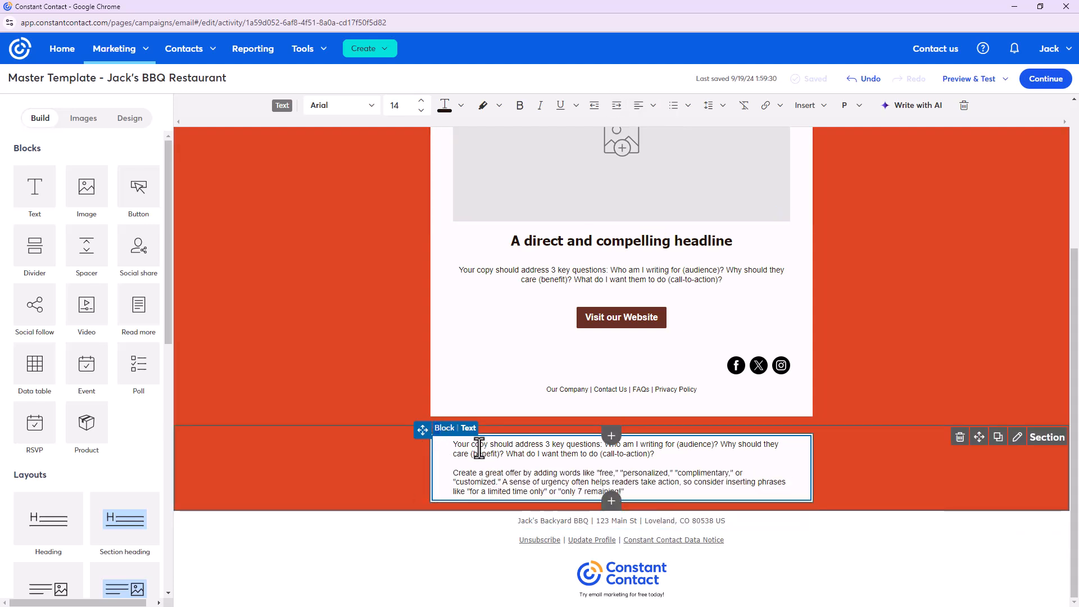
triple_click(460, 446)
key(ctrl+a)
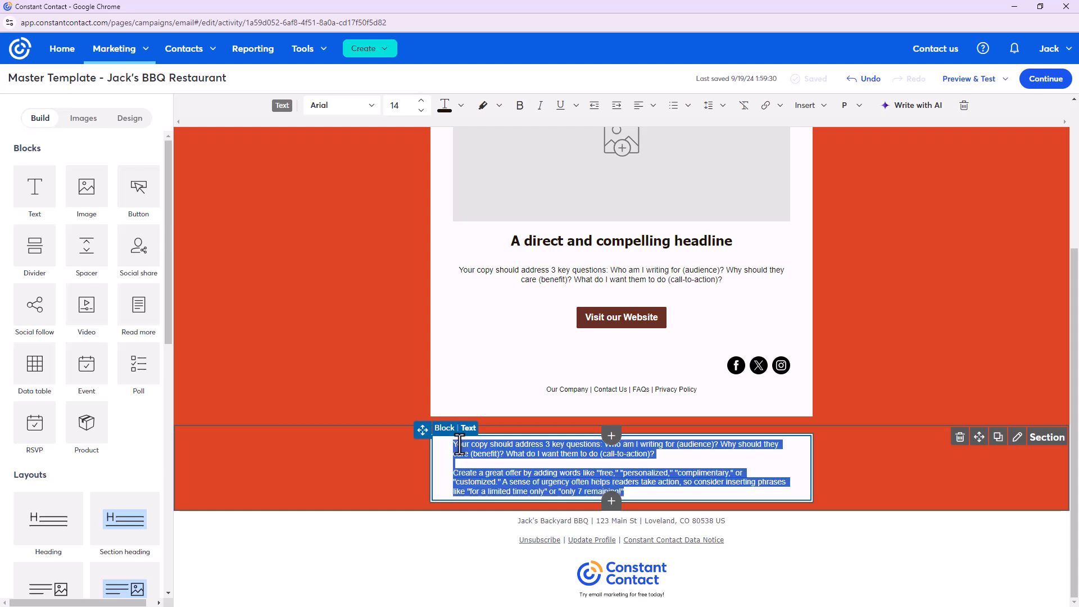
key(BackSpace)
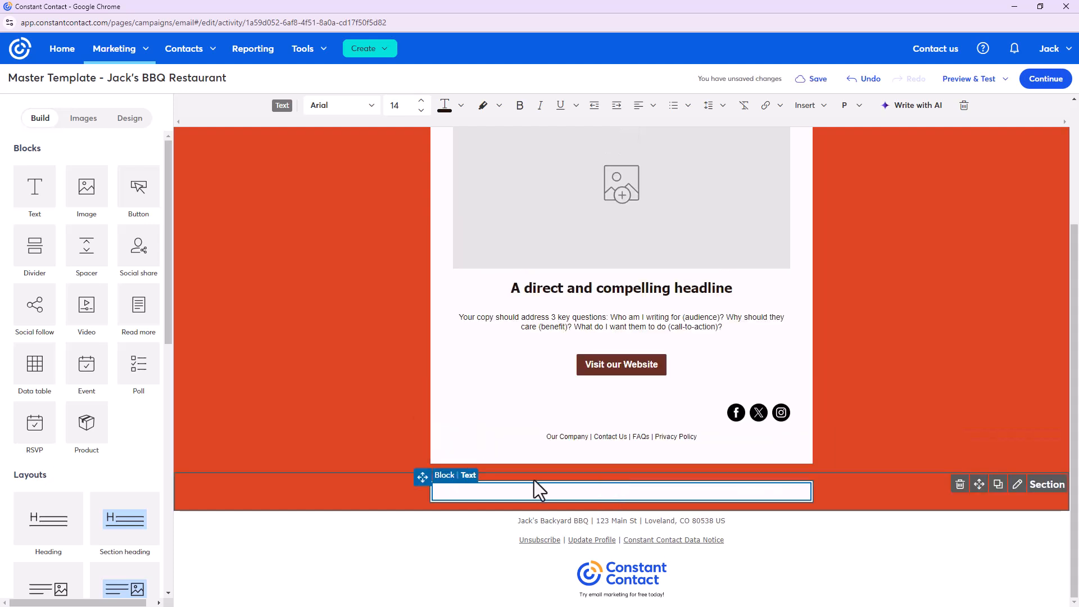
key(ctrl+v)
key(BackSpace)
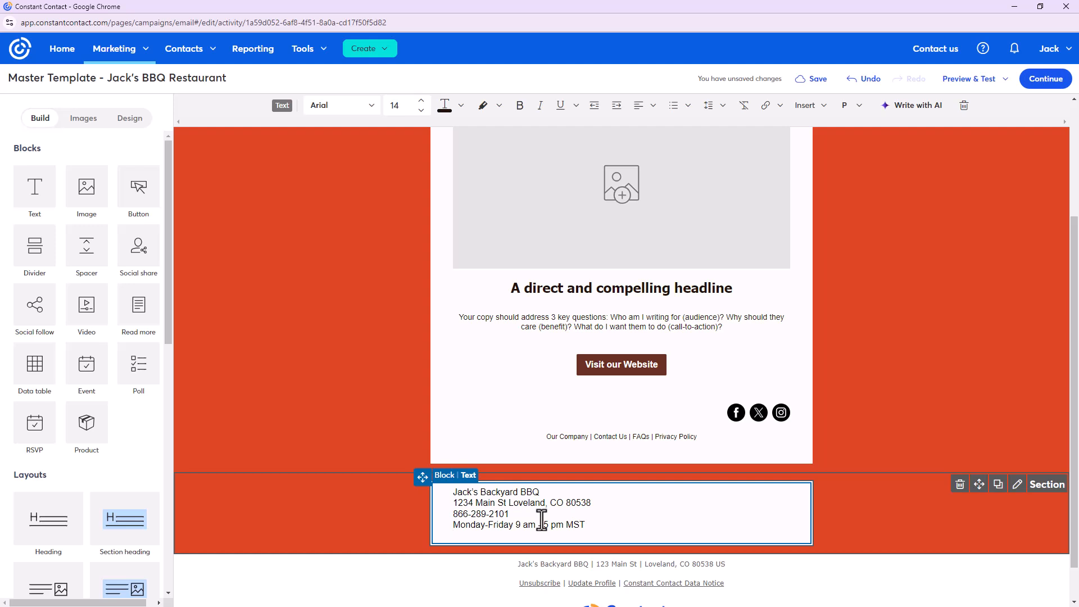
key(ctrl+a)
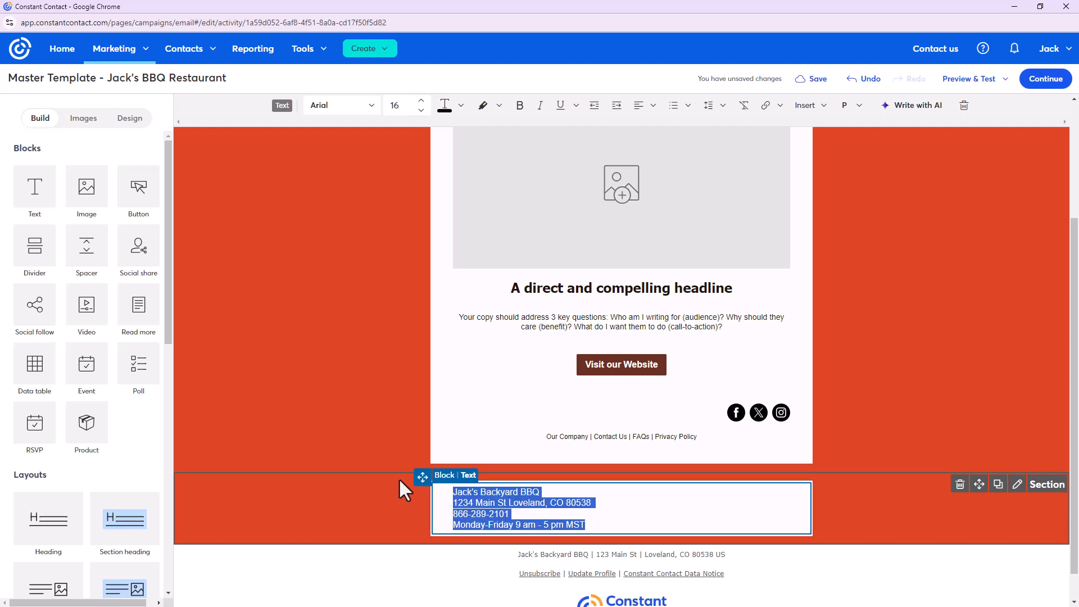
click(652, 107)
Center the address text and make the restaurant name bold at size 19, followed by a blank line
click(668, 154)
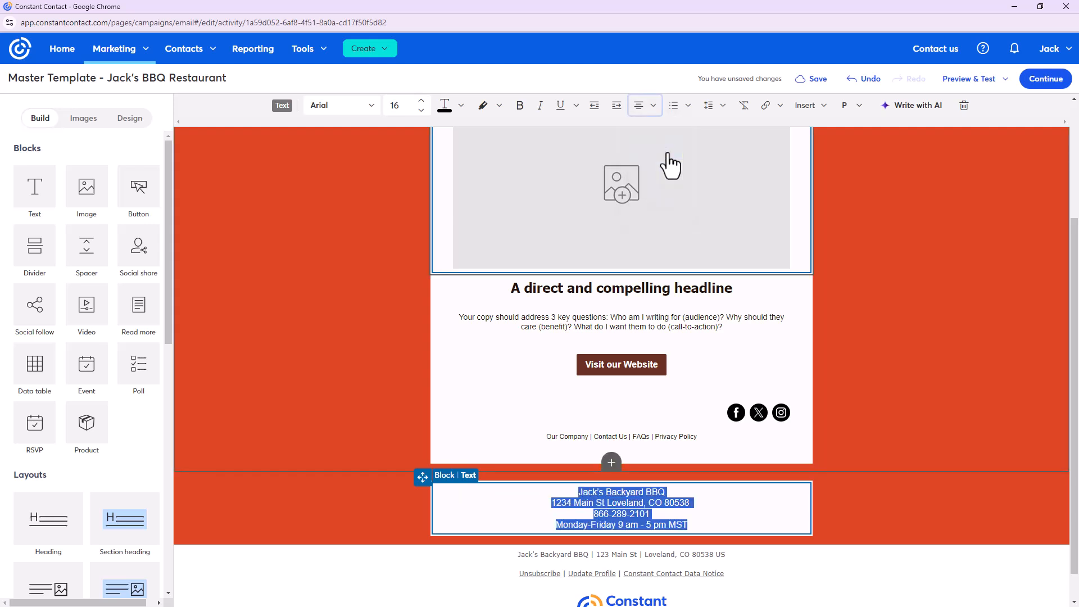
click(690, 493)
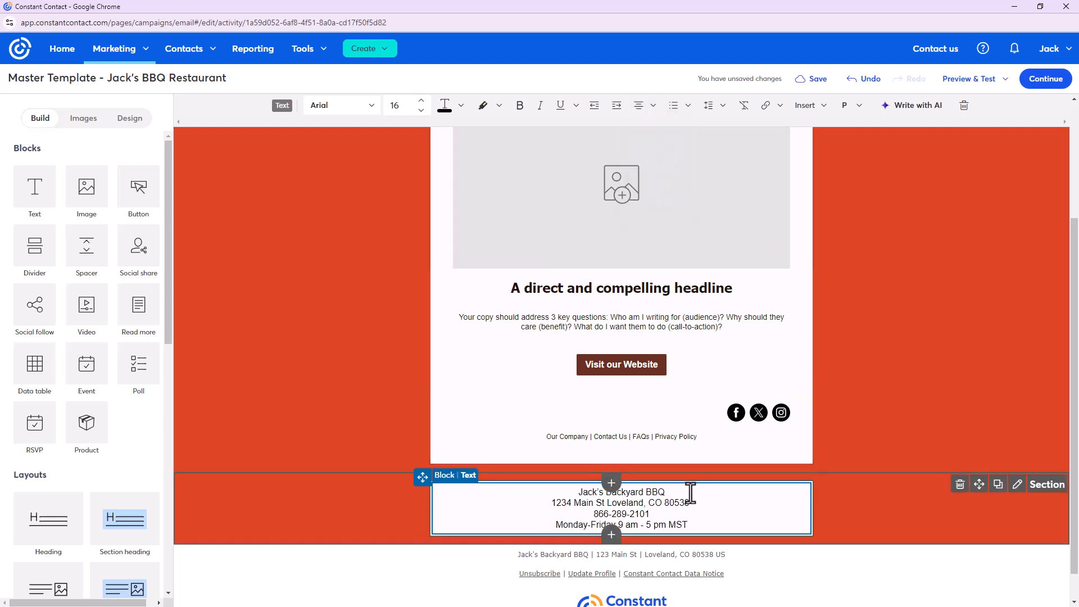
key(Return)
triple_click(658, 492)
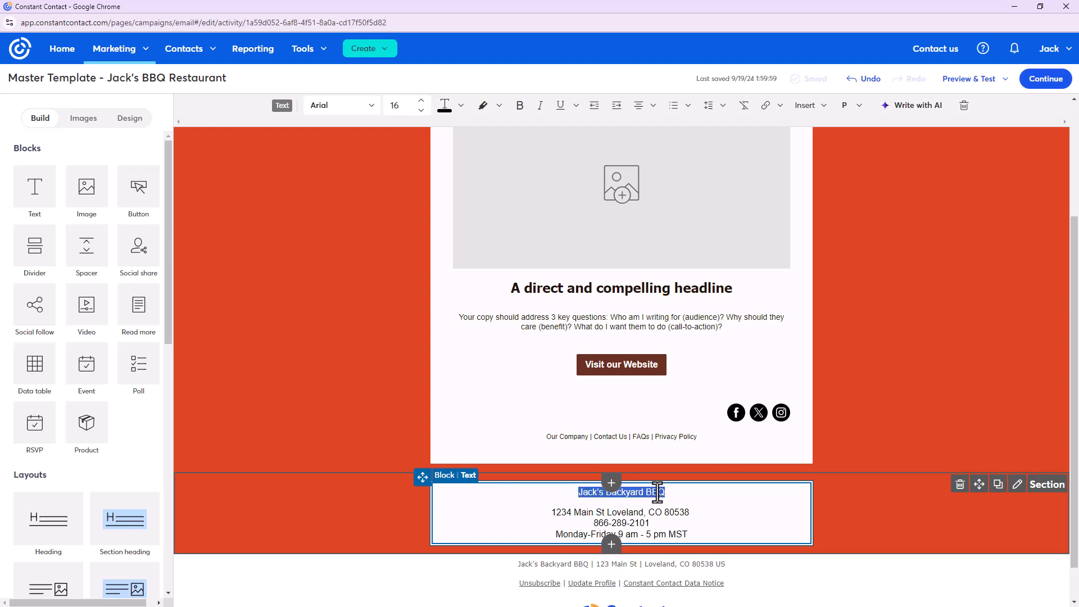
click(518, 108)
click(420, 101)
click(420, 102)
click(421, 102)
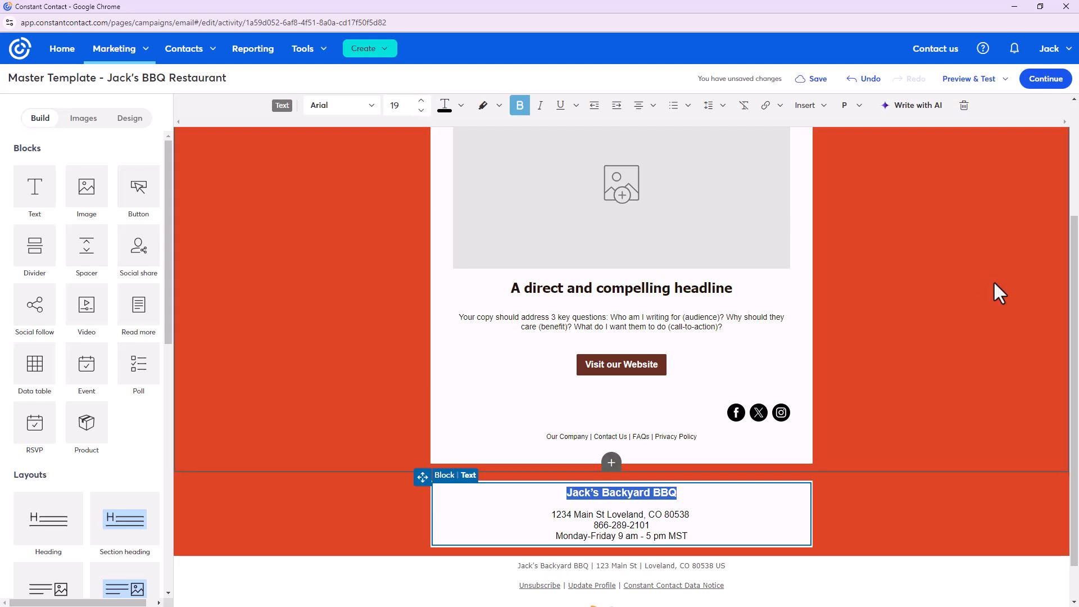
click(840, 520)
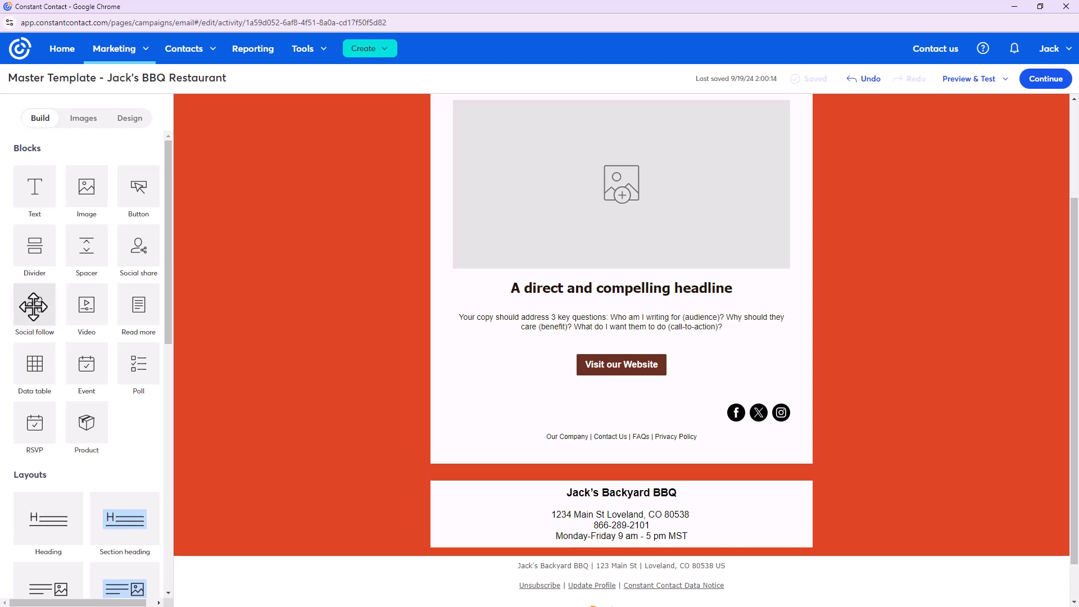
Place a Social follow block with Facebook, Instagram and website icons below the address
drag(33, 306, 490, 524)
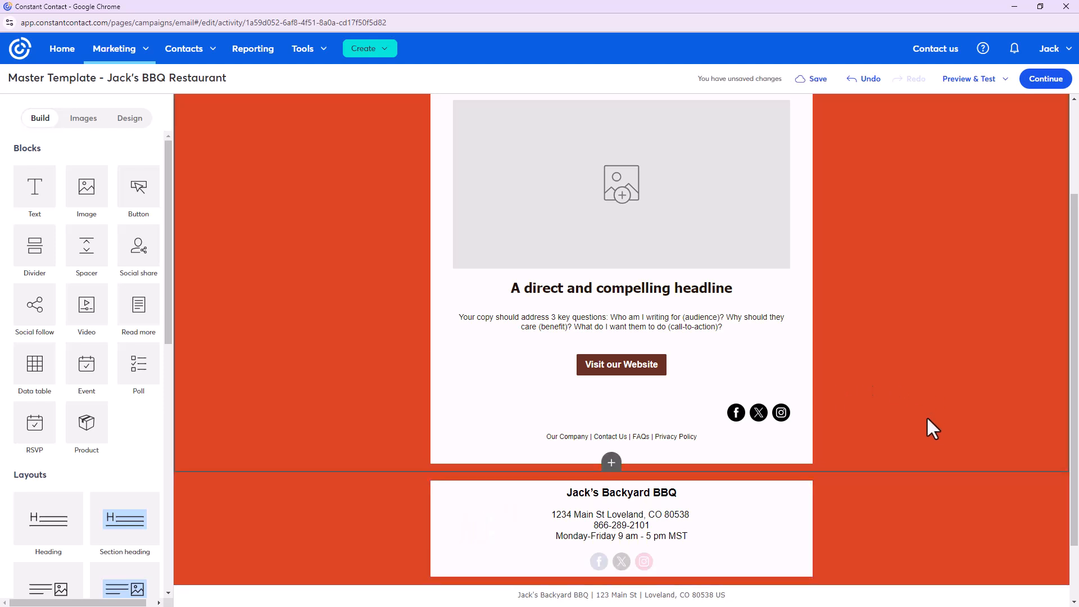
scroll(928, 419, down, 1)
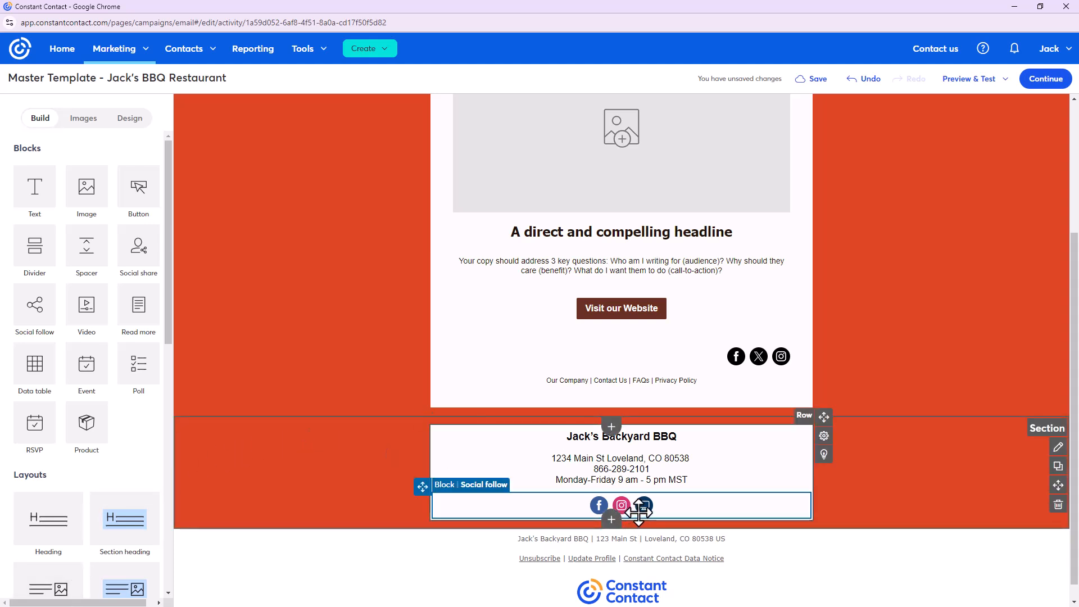
click(665, 505)
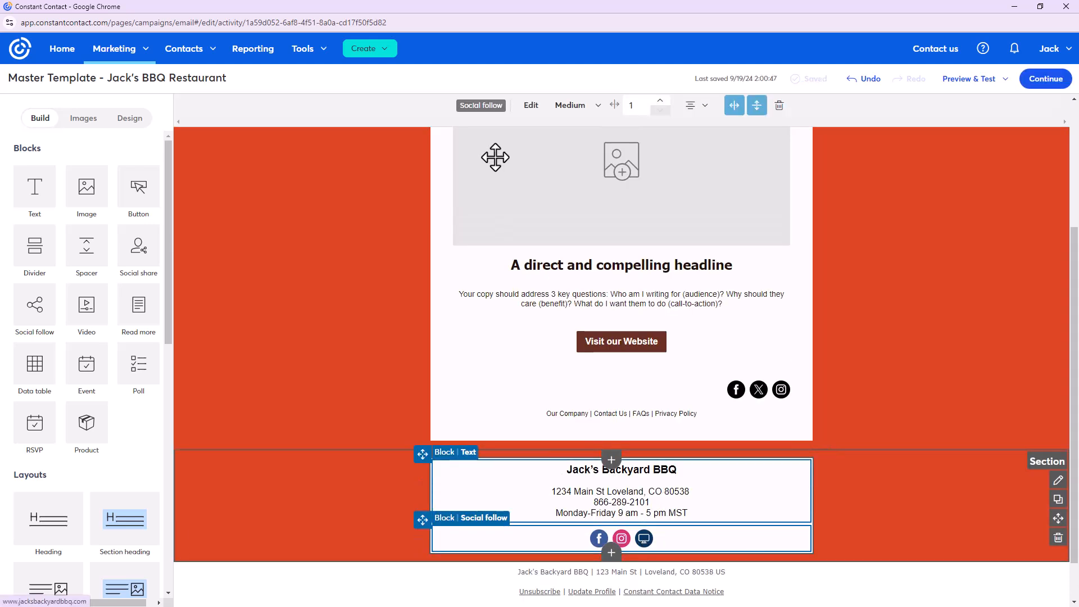
Open the social follow settings, keep the Circle icon style, and expand the Social Pages links
click(538, 113)
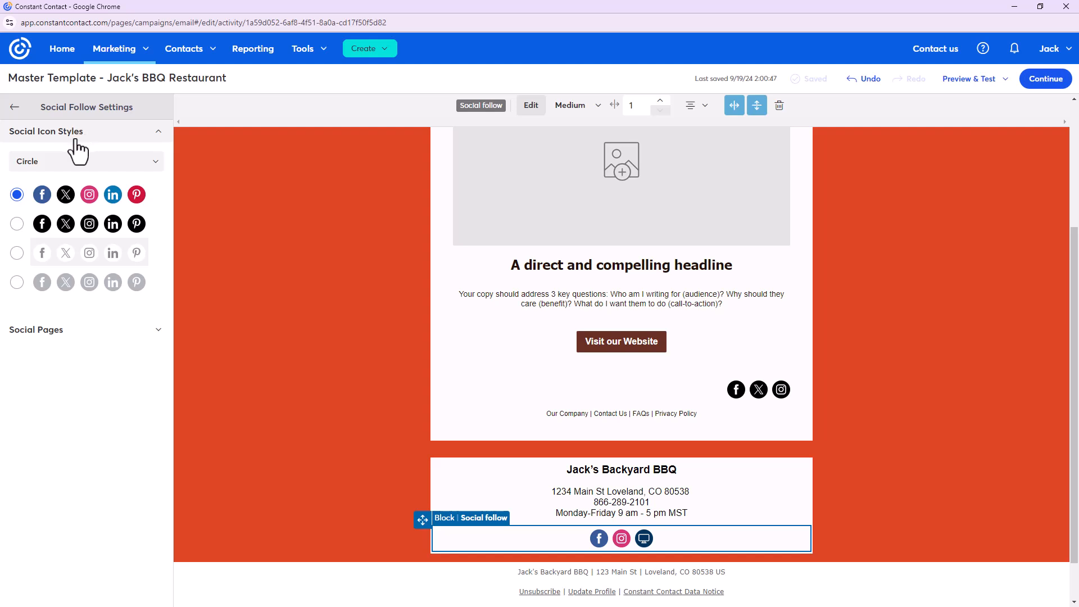
click(86, 164)
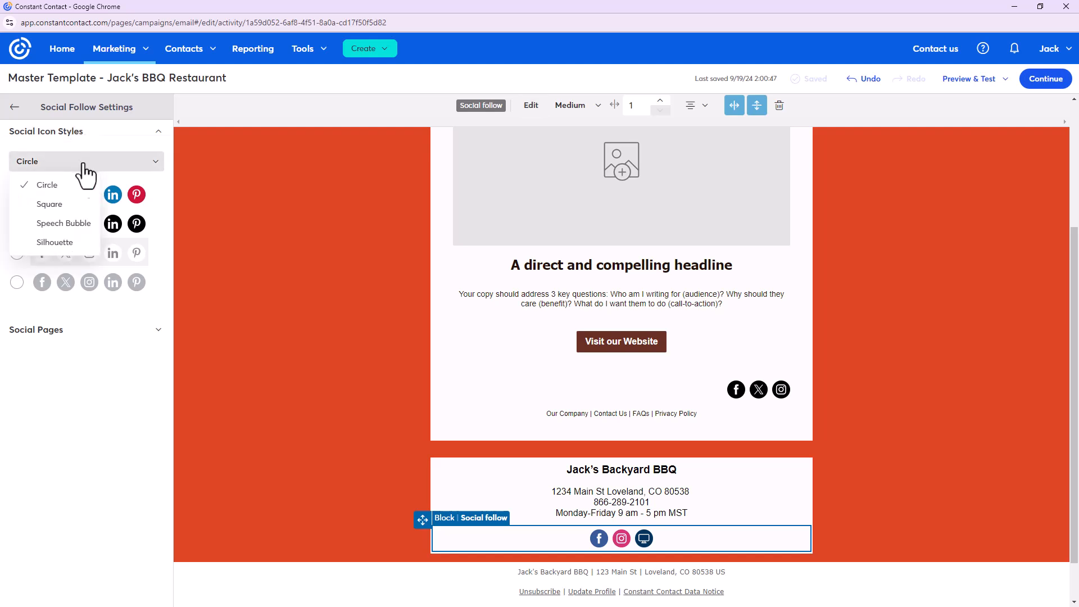
click(97, 316)
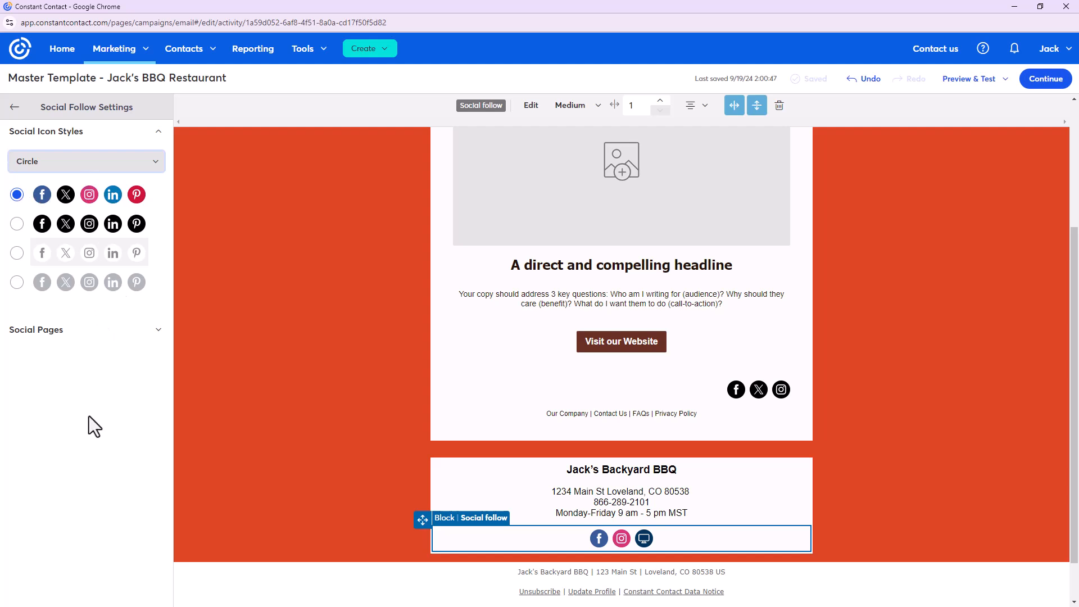
click(159, 332)
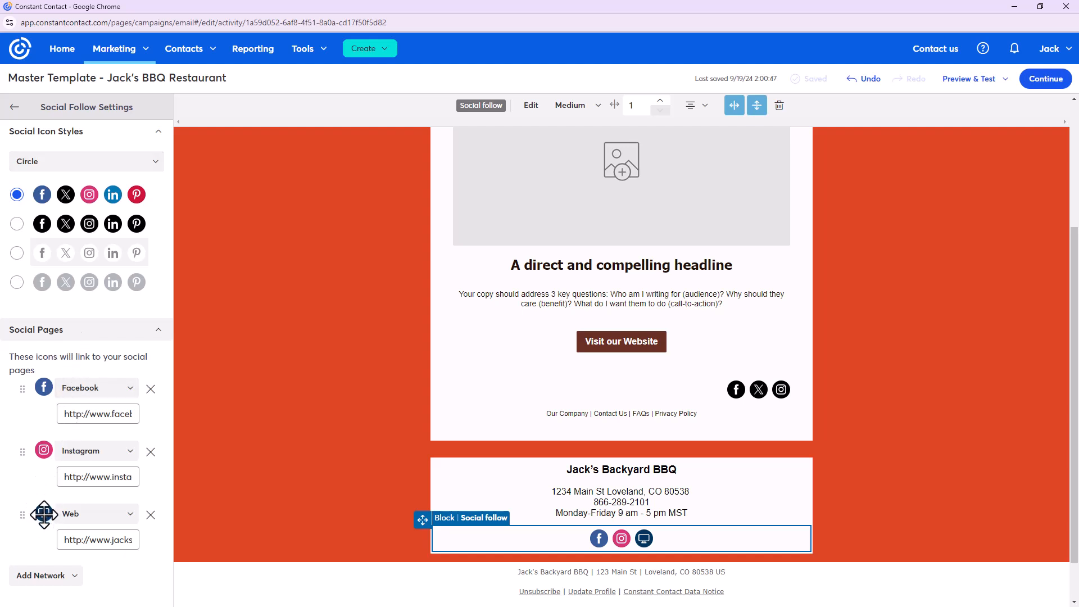
Paste new page addresses into the Instagram and Web social links
click(58, 579)
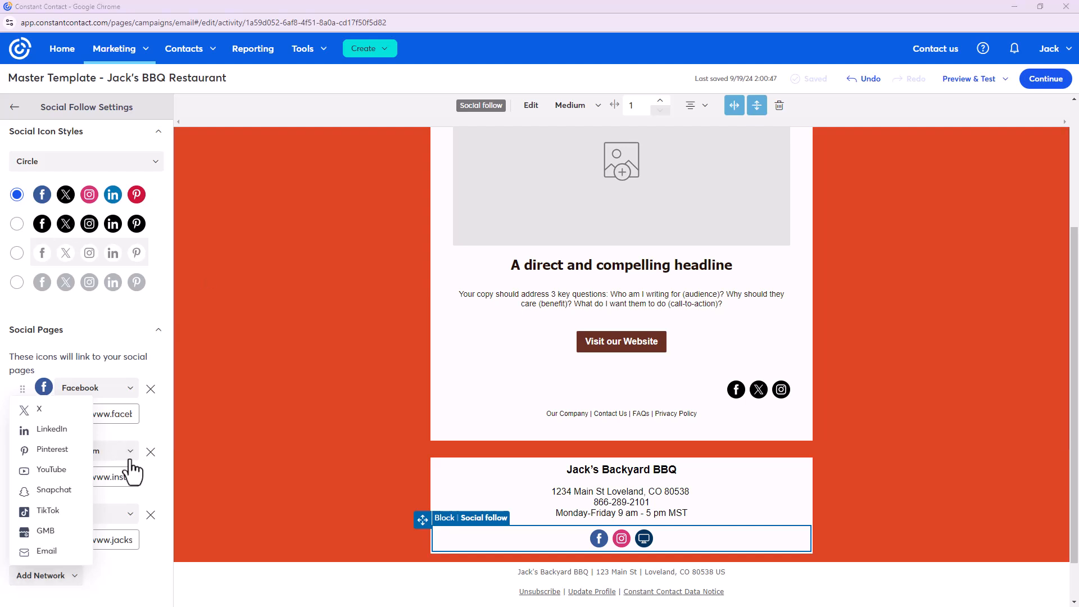
click(114, 421)
triple_click(113, 412)
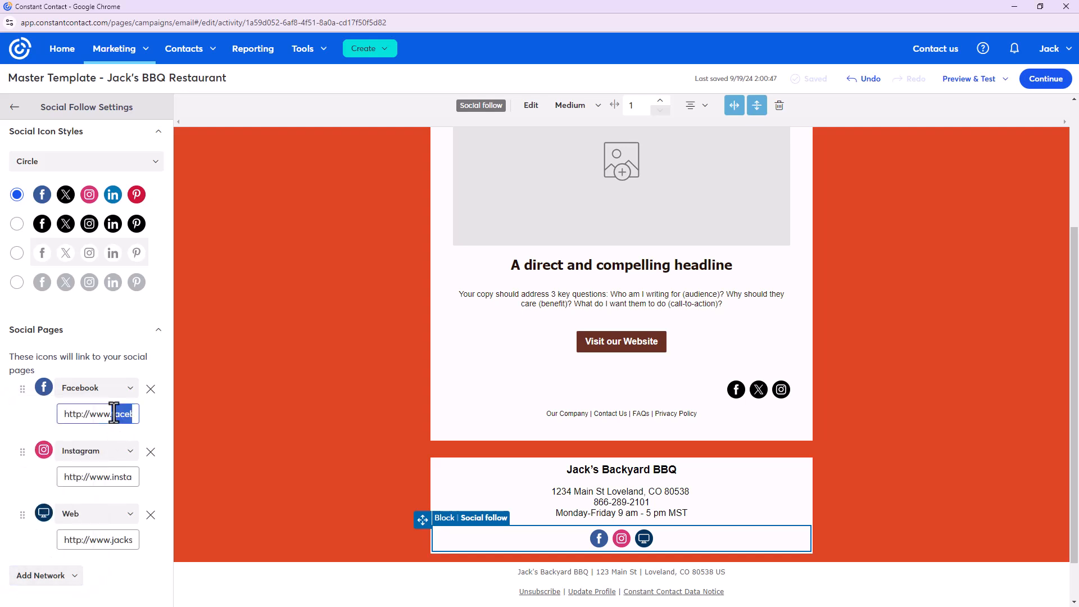
key(End)
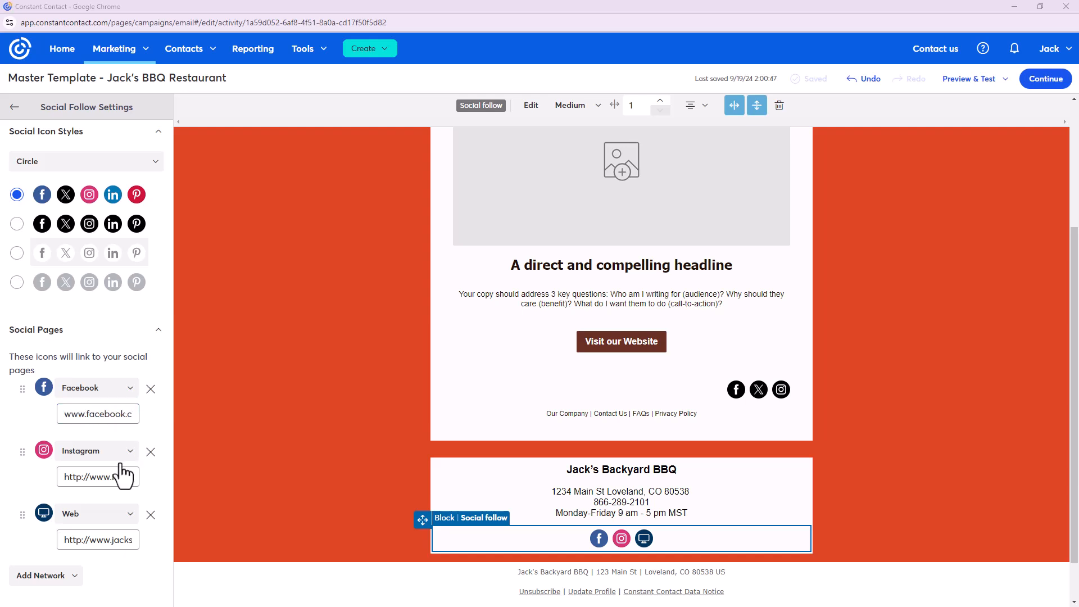
click(106, 477)
triple_click(105, 477)
key(ctrl+v)
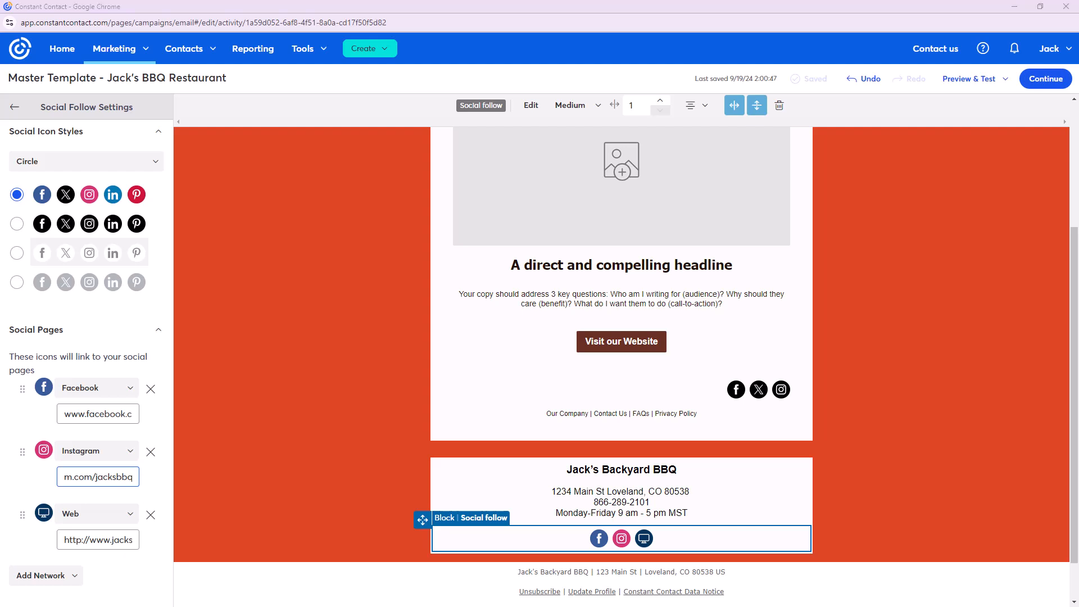
click(100, 538)
triple_click(99, 538)
key(ctrl+v)
Add an X network link, remove it again, and close the social follow settings
click(48, 577)
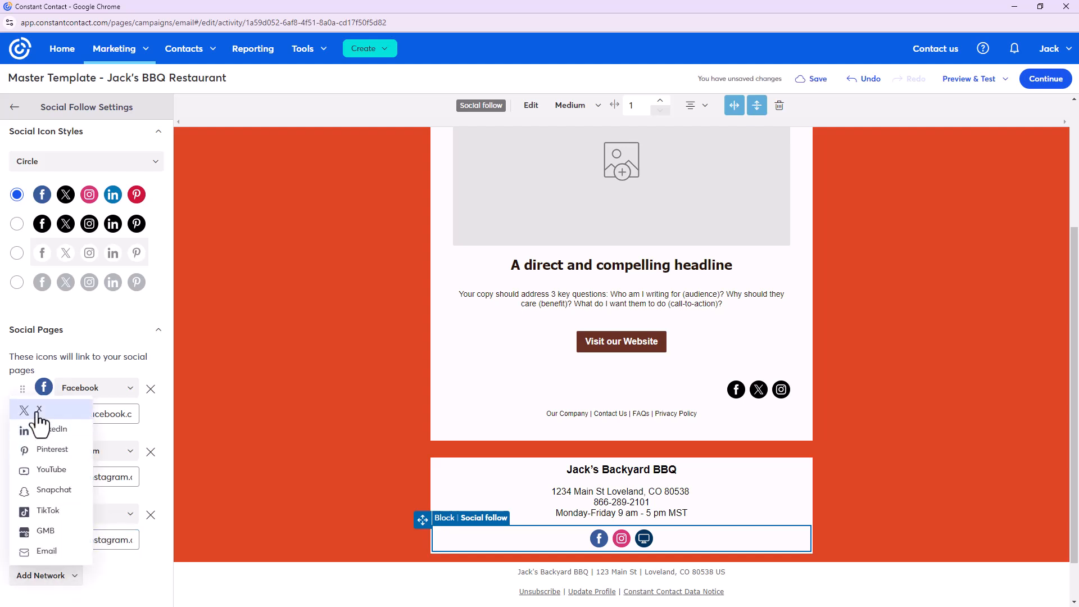
click(39, 416)
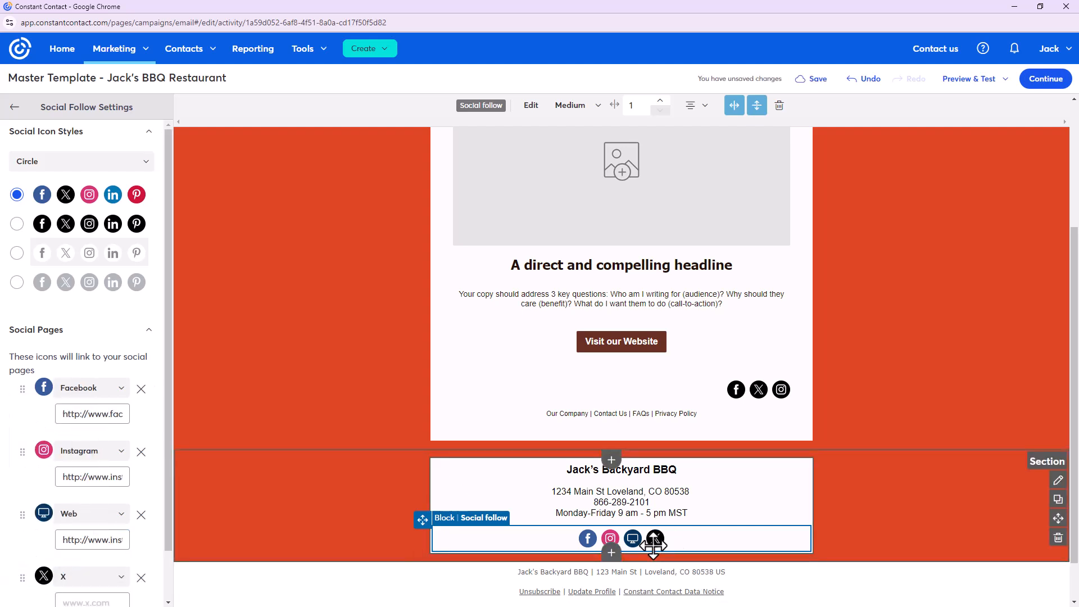
scroll(62, 540, down, 2)
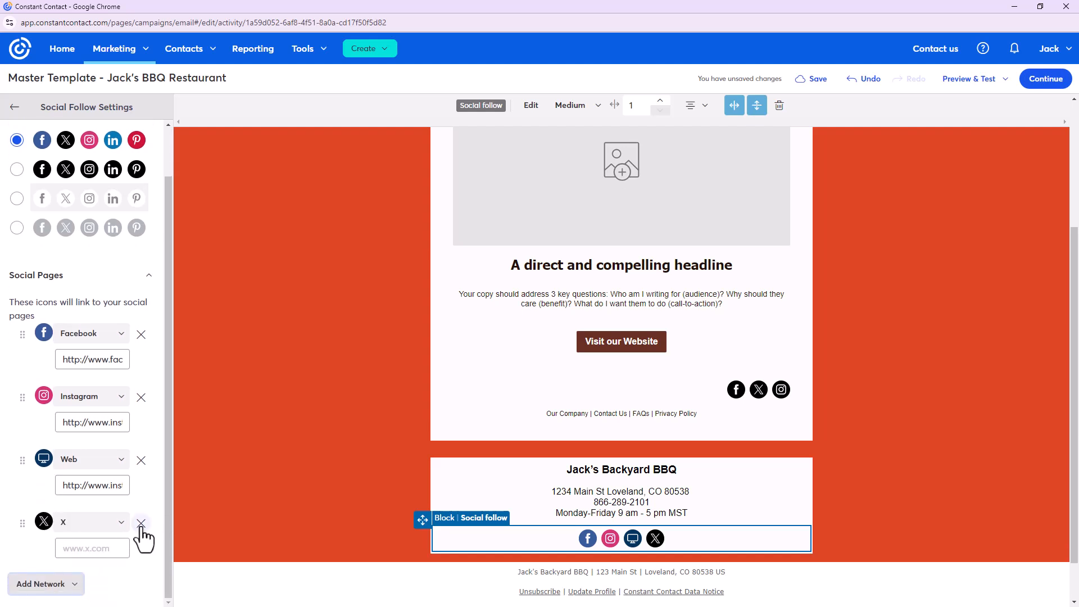
click(141, 524)
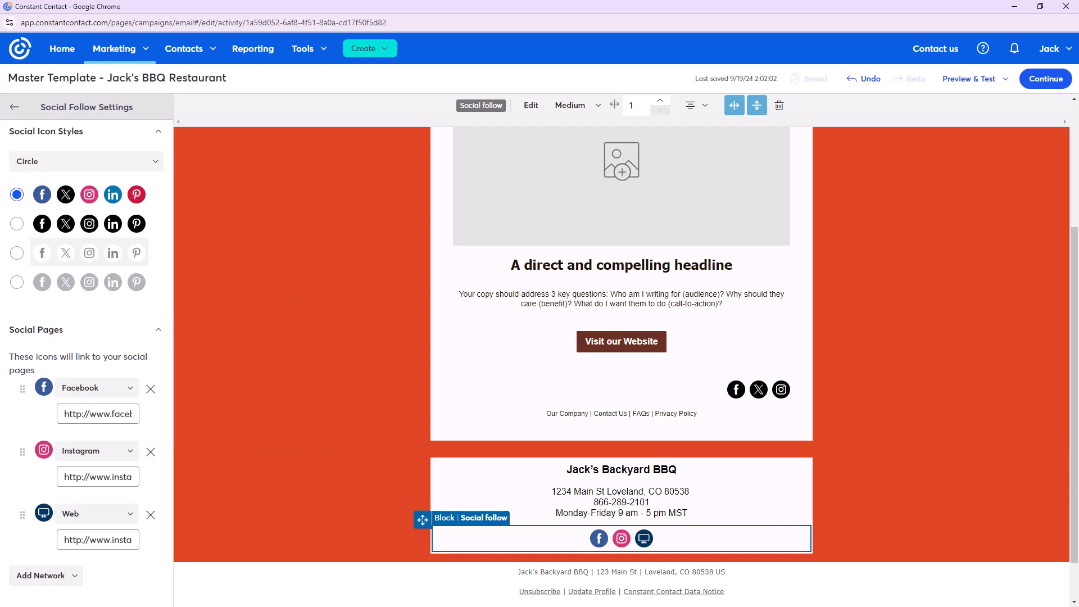
click(14, 106)
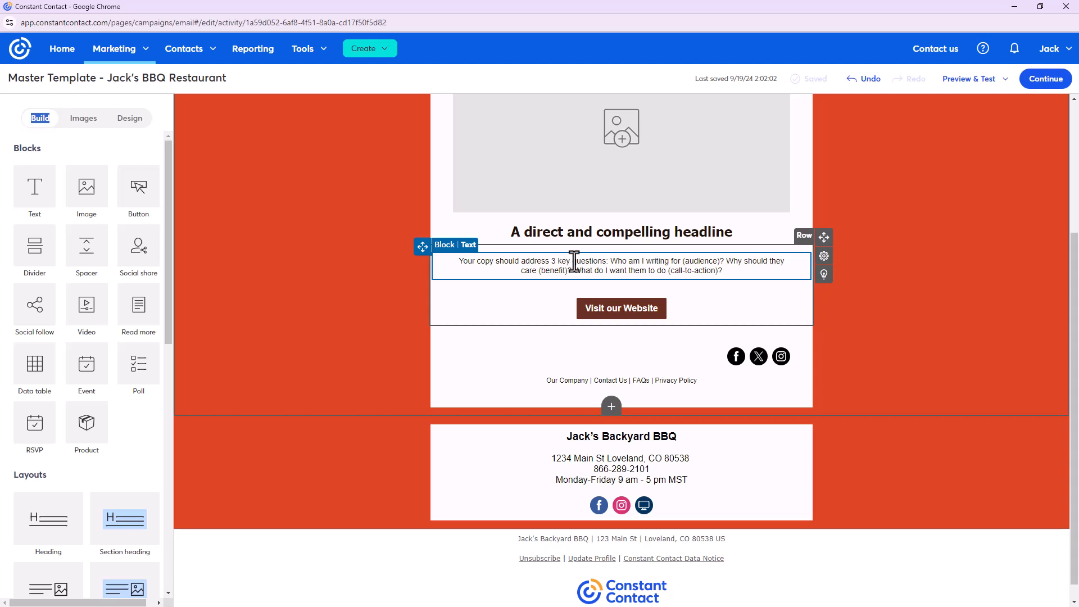
Set the footer's restaurant name, address and hours text to Tahoma, matching the headline
double_click(579, 231)
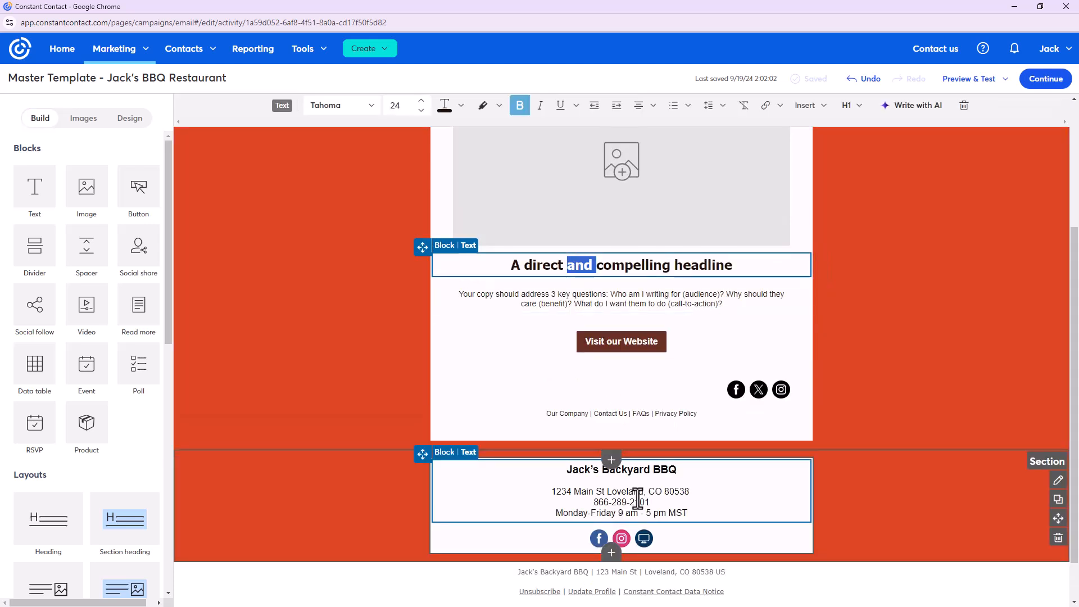
click(637, 497)
drag(698, 513, 507, 455)
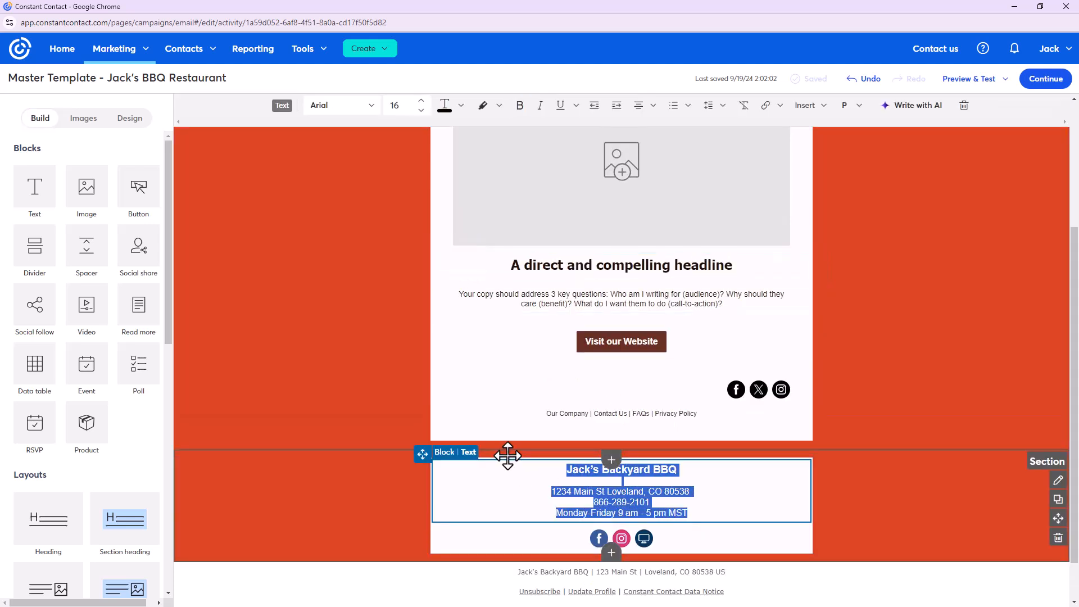
click(369, 106)
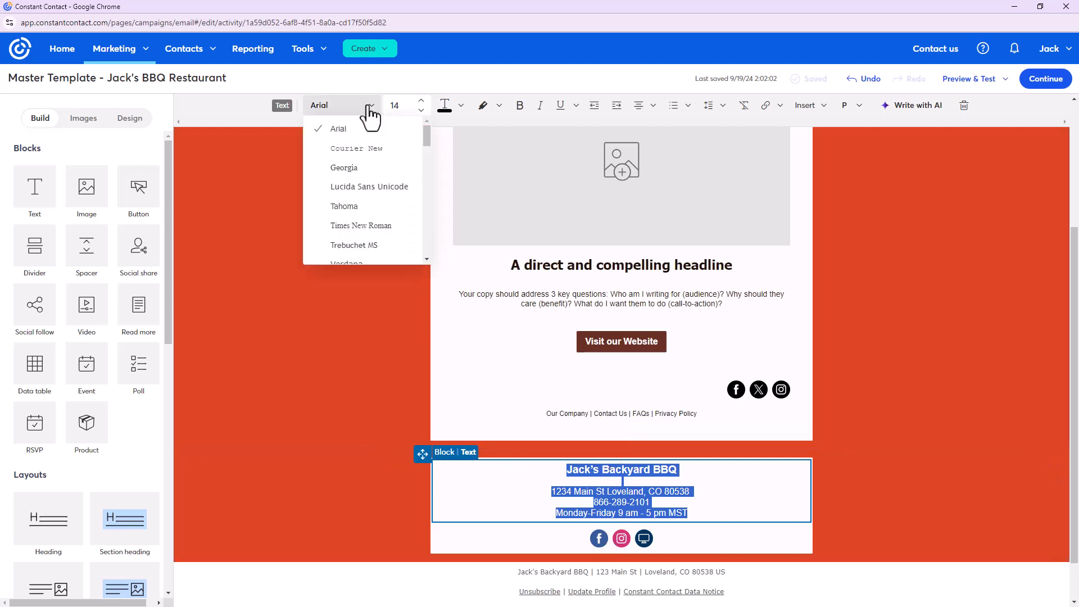
click(374, 214)
click(847, 505)
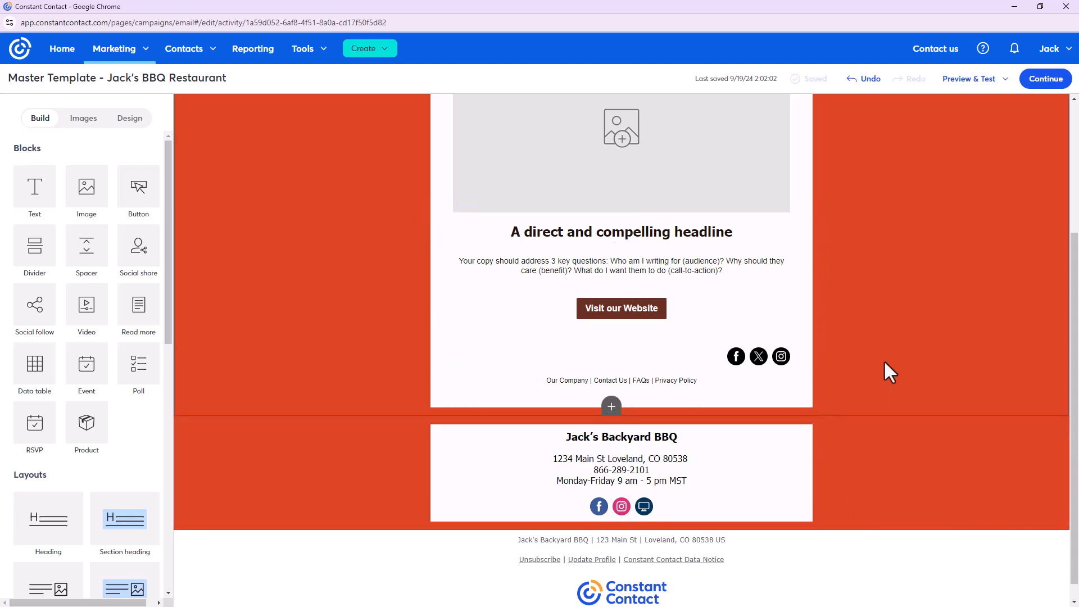
Delete the social follow icons row and the footer links text from the email
scroll(883, 388, up, 3)
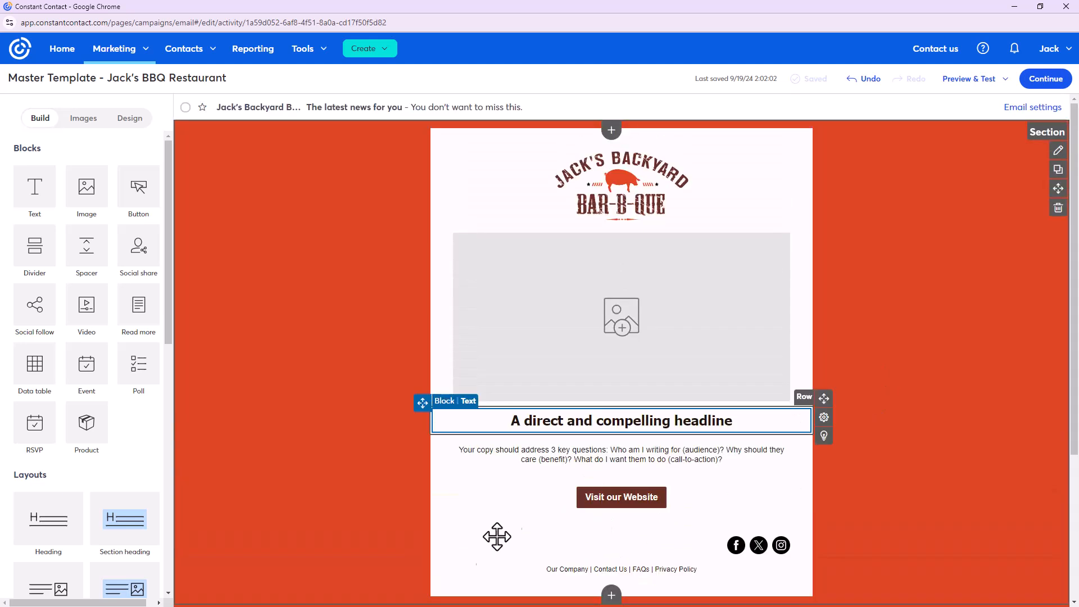
scroll(428, 466, down, 2)
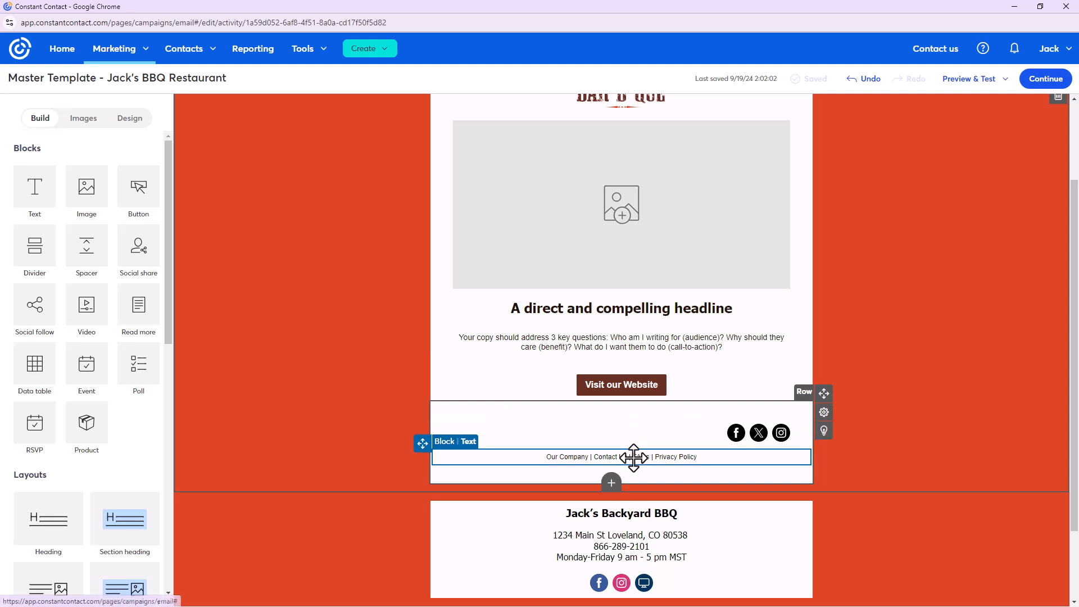
click(631, 432)
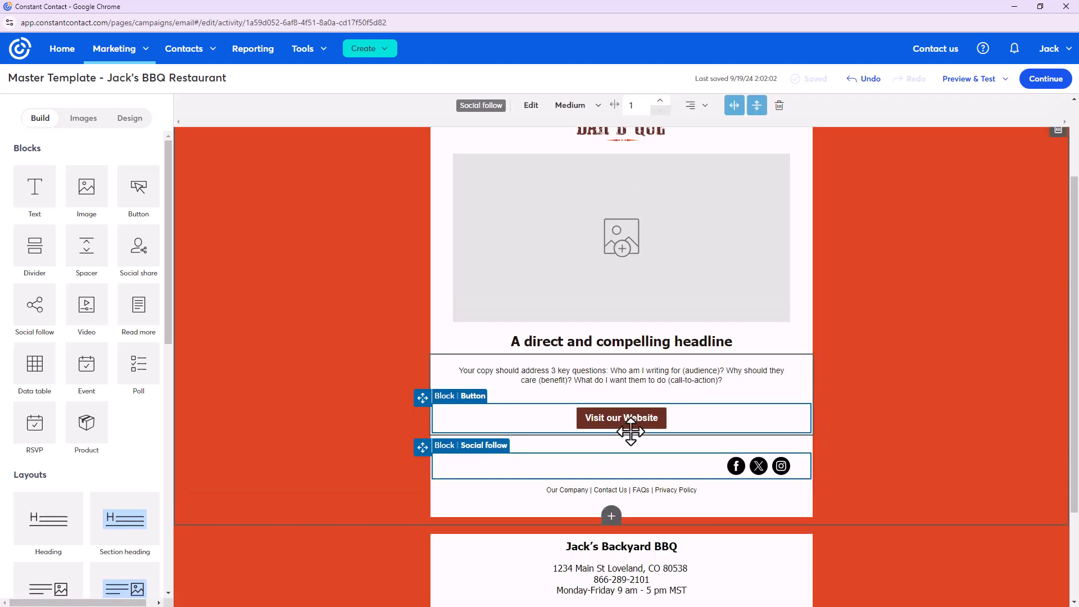
click(779, 106)
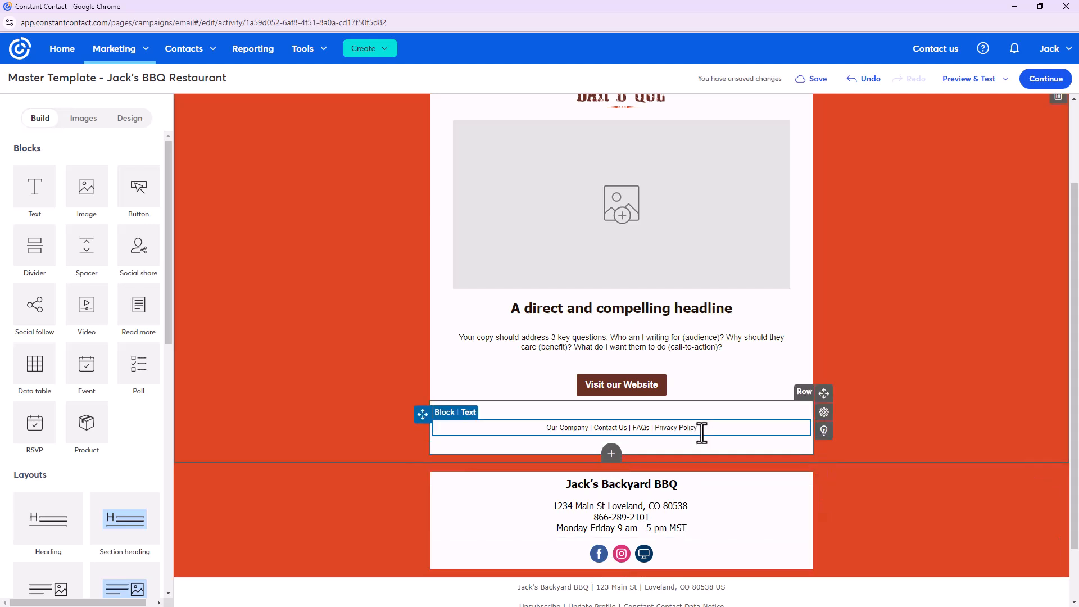
click(701, 429)
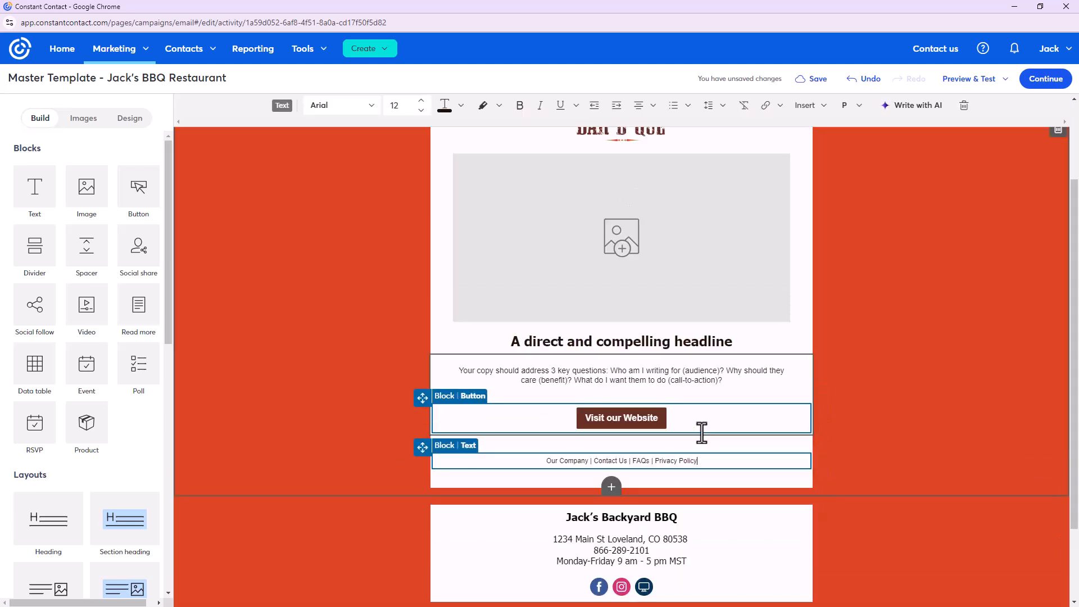
click(963, 106)
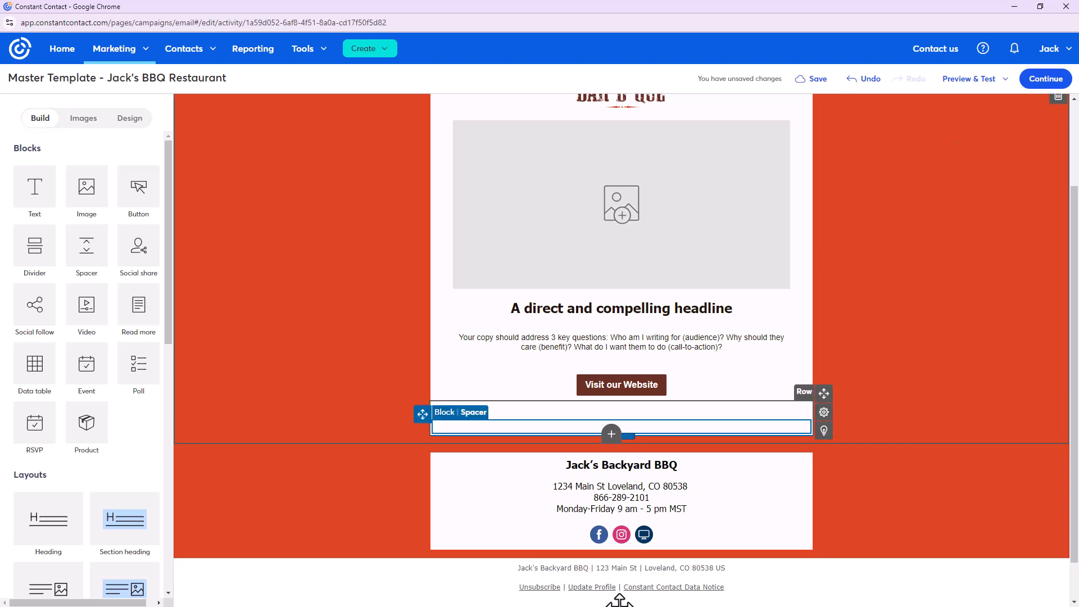
Delete the two leftover spacer blocks so the email ends at the Visit our Website button
click(616, 414)
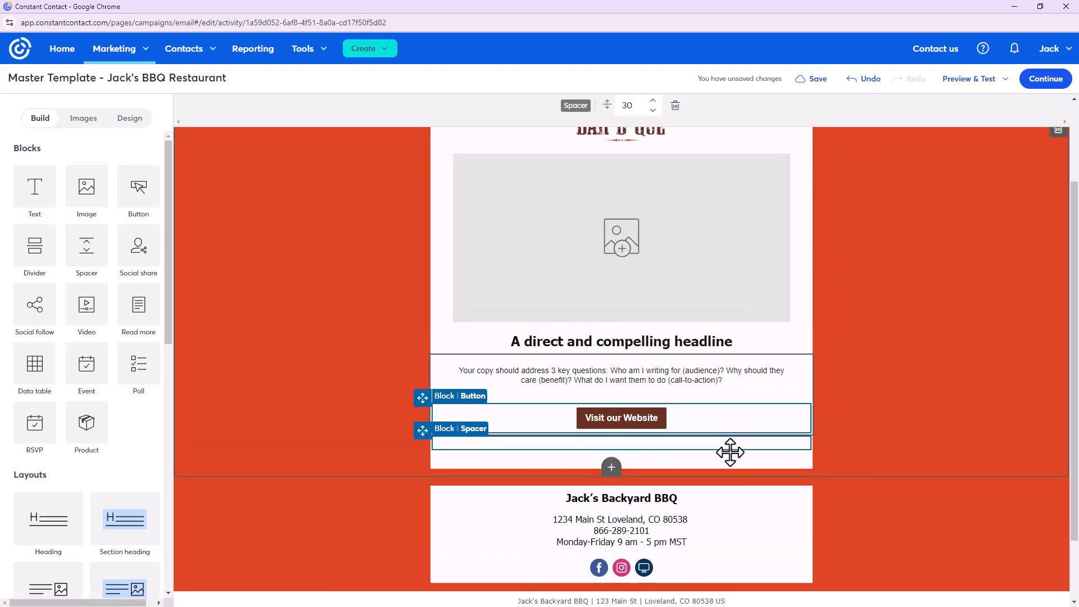
click(674, 105)
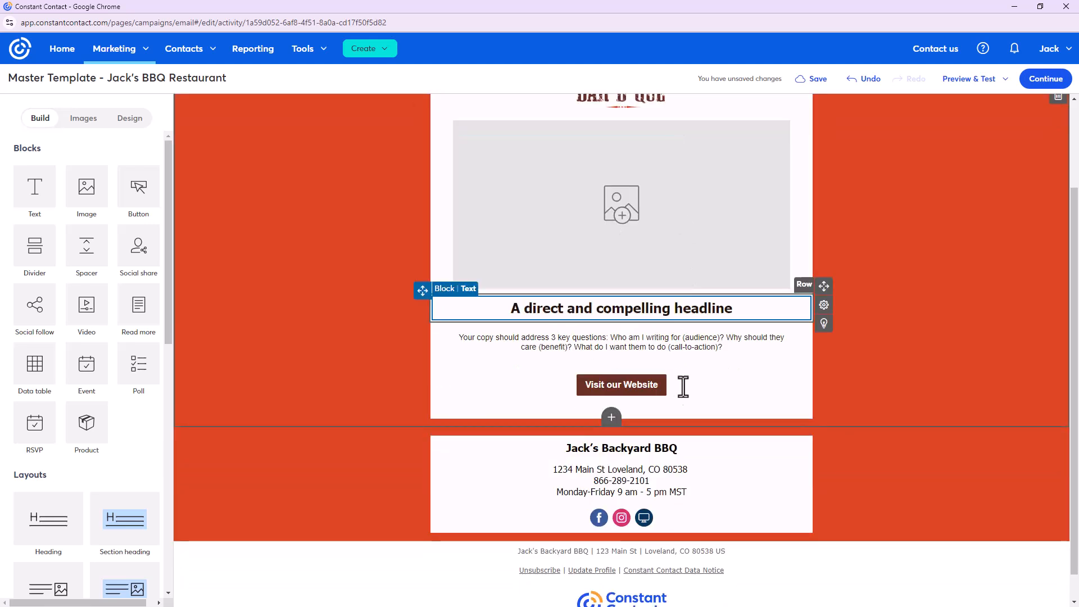
click(681, 407)
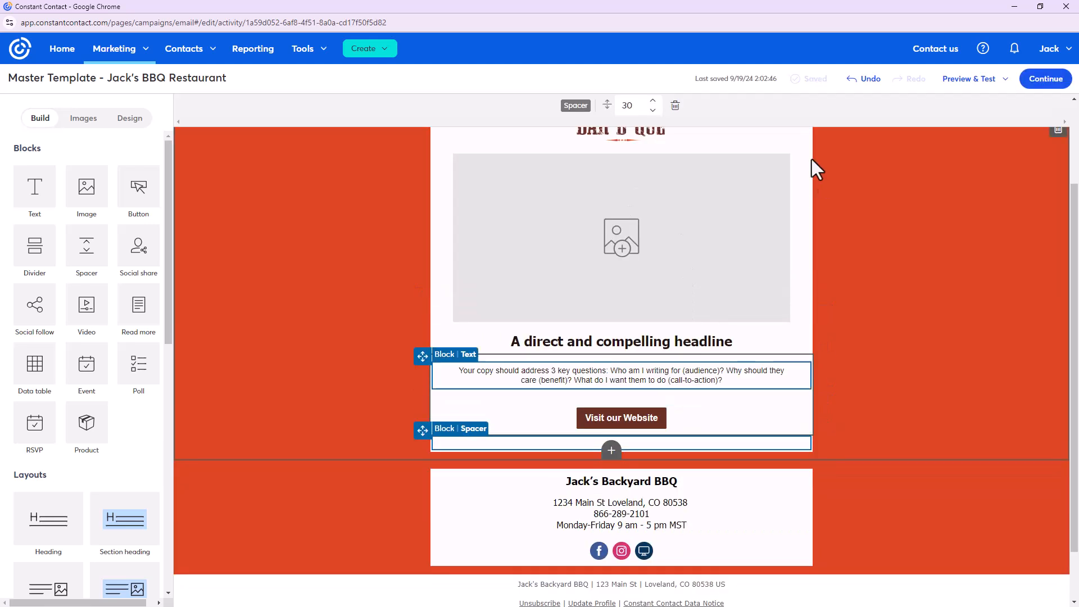
click(675, 107)
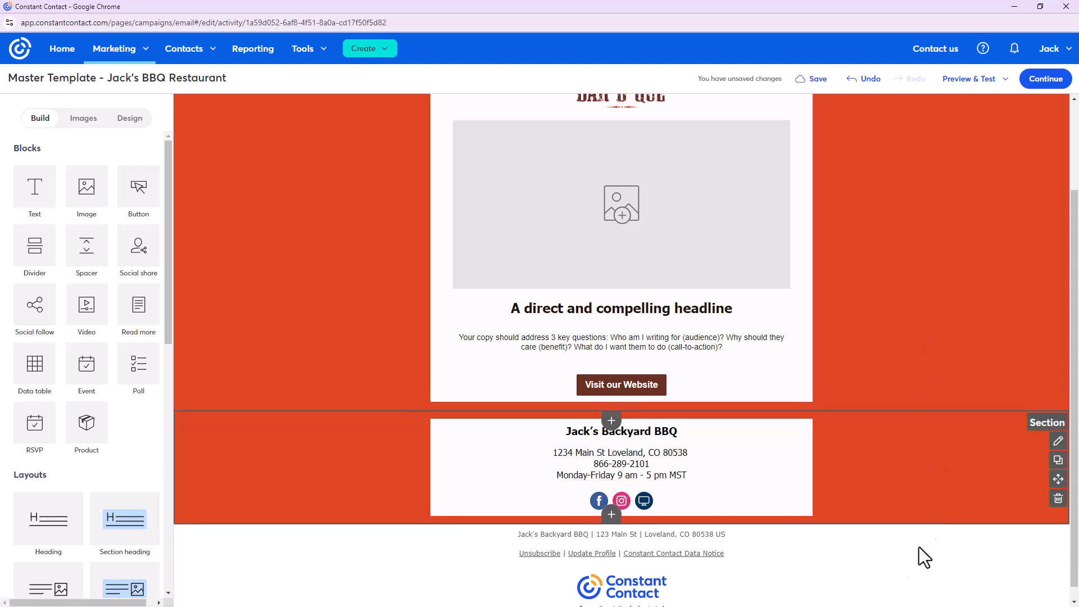
scroll(276, 251, up, 2)
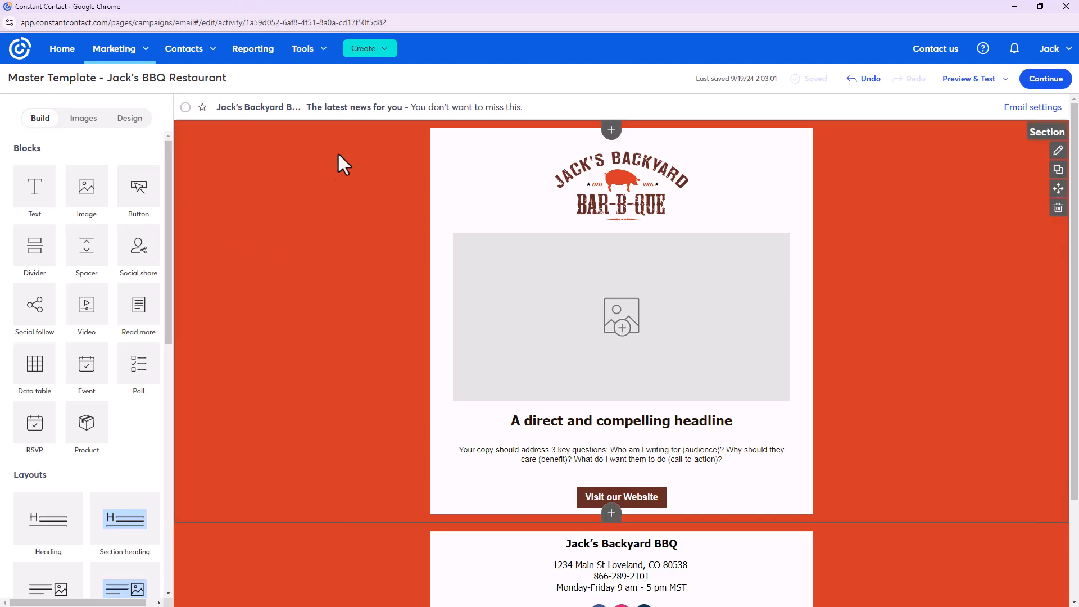
click(129, 119)
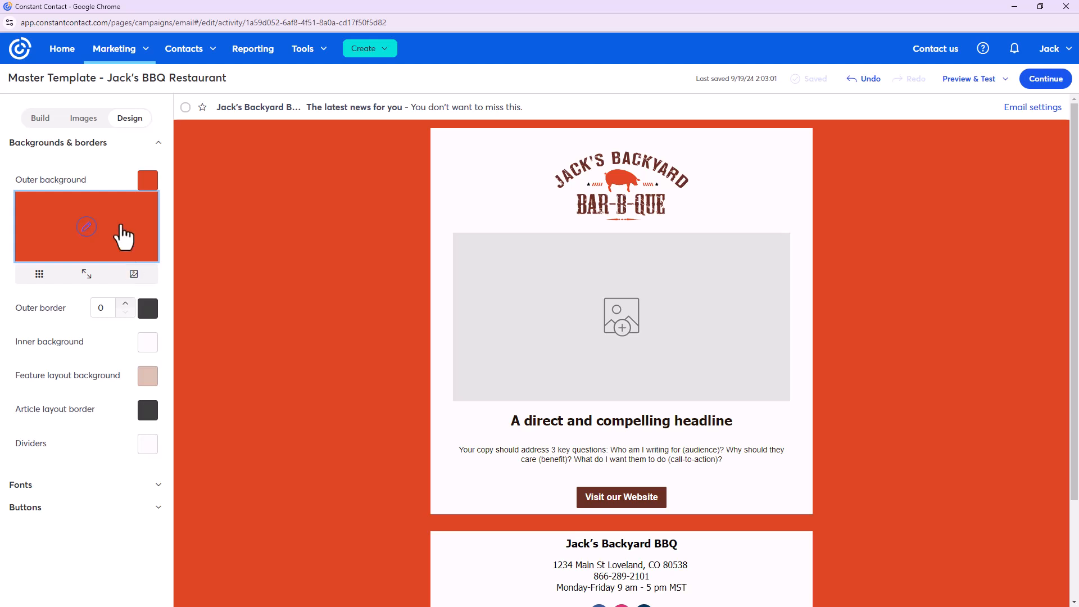
click(40, 120)
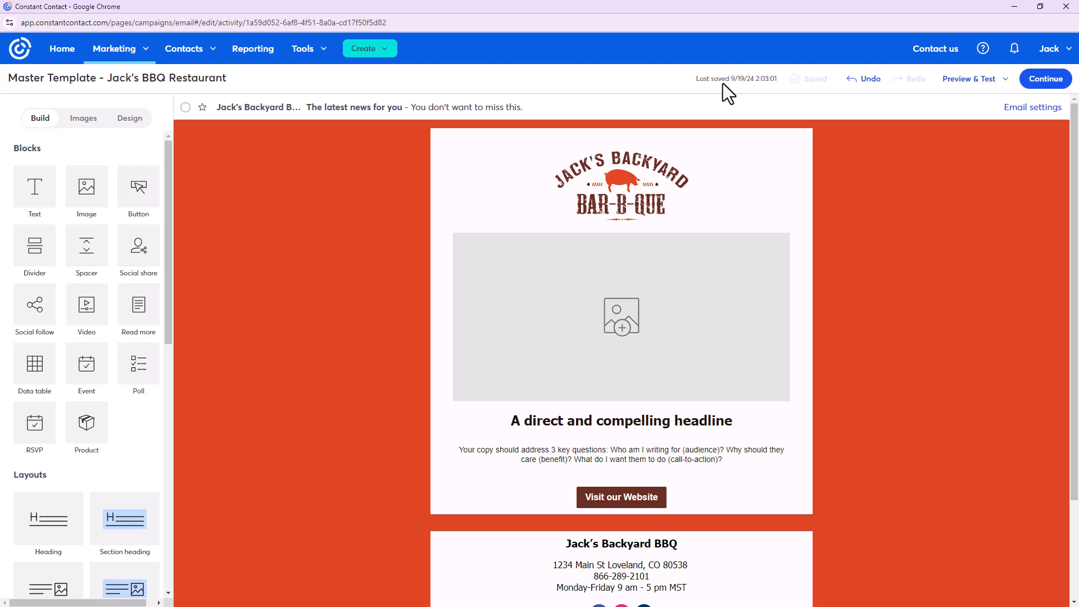
From Marketing > Email, bring up more actions for the Master Template - Jack's BBQ Restaurant draft
click(113, 54)
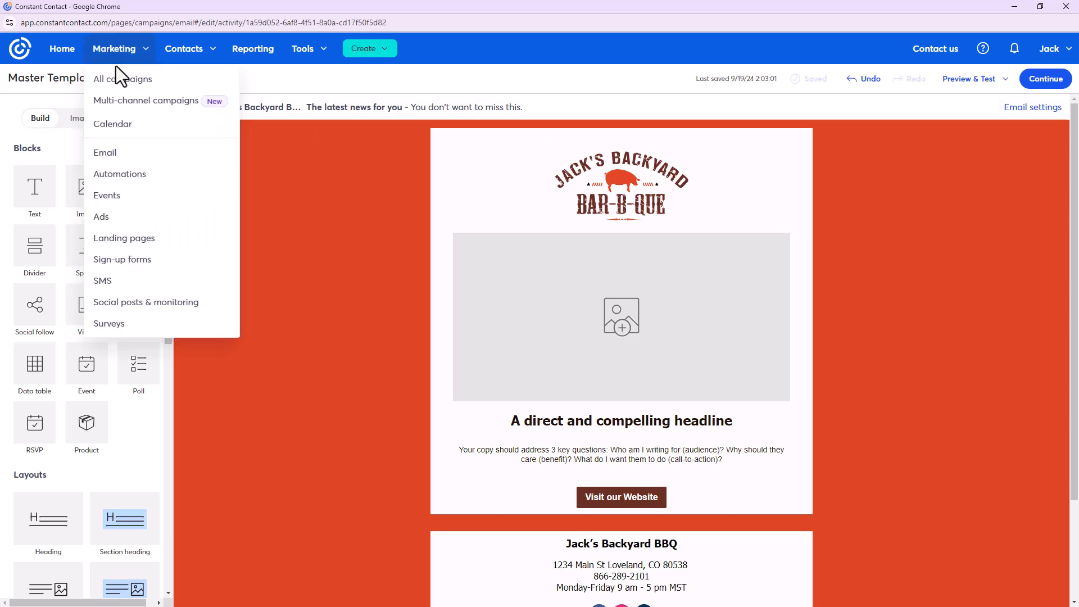
click(129, 162)
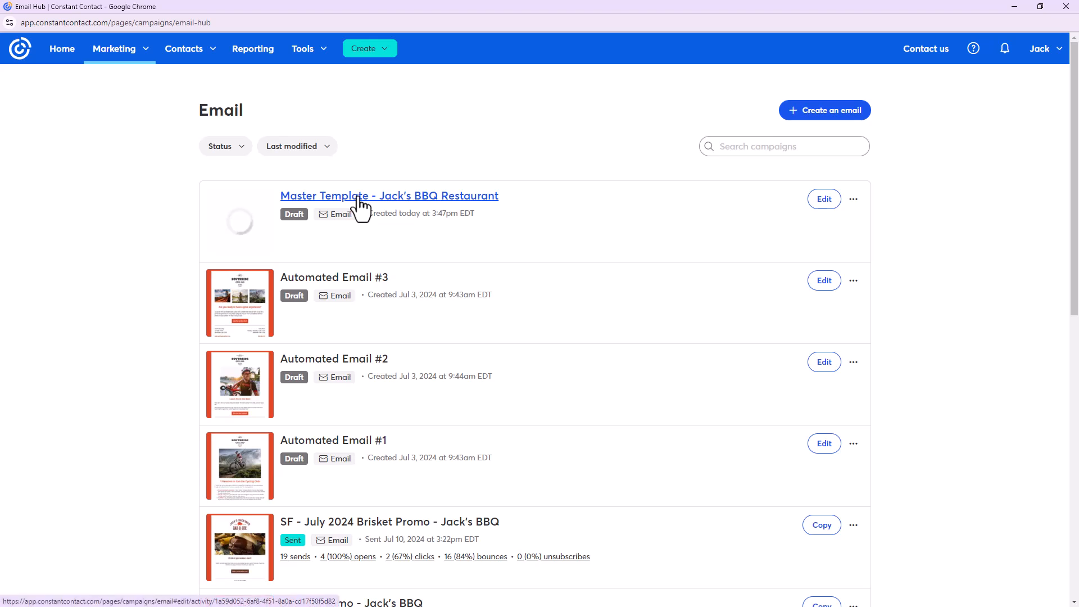
click(853, 200)
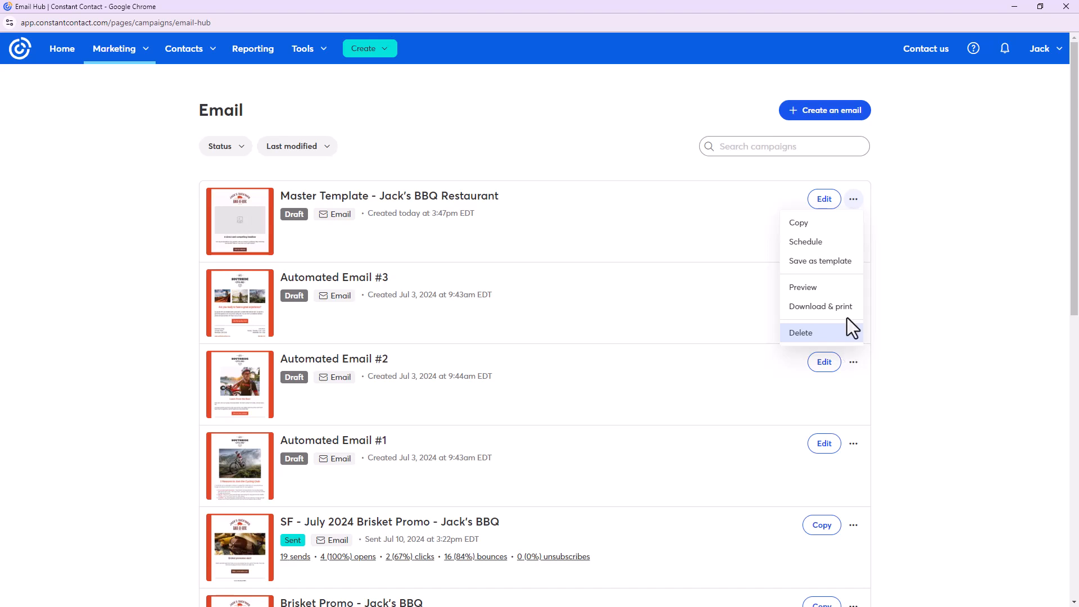
Save the draft as a template named 'Master Template - Jack's BBQ Restaurant Template'
click(834, 267)
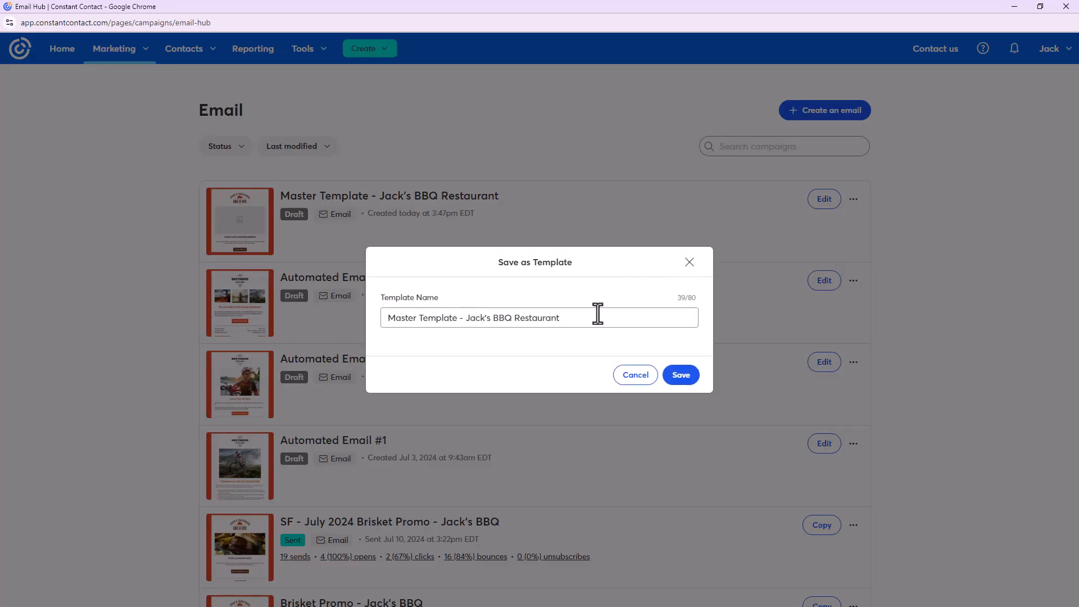
click(578, 323)
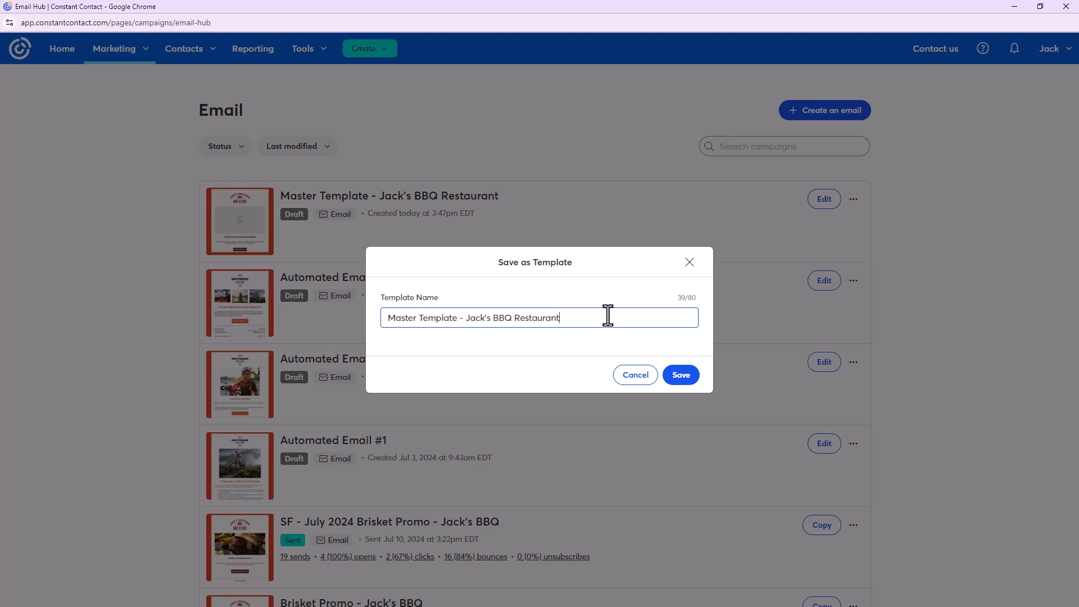
text(Template)
click(676, 378)
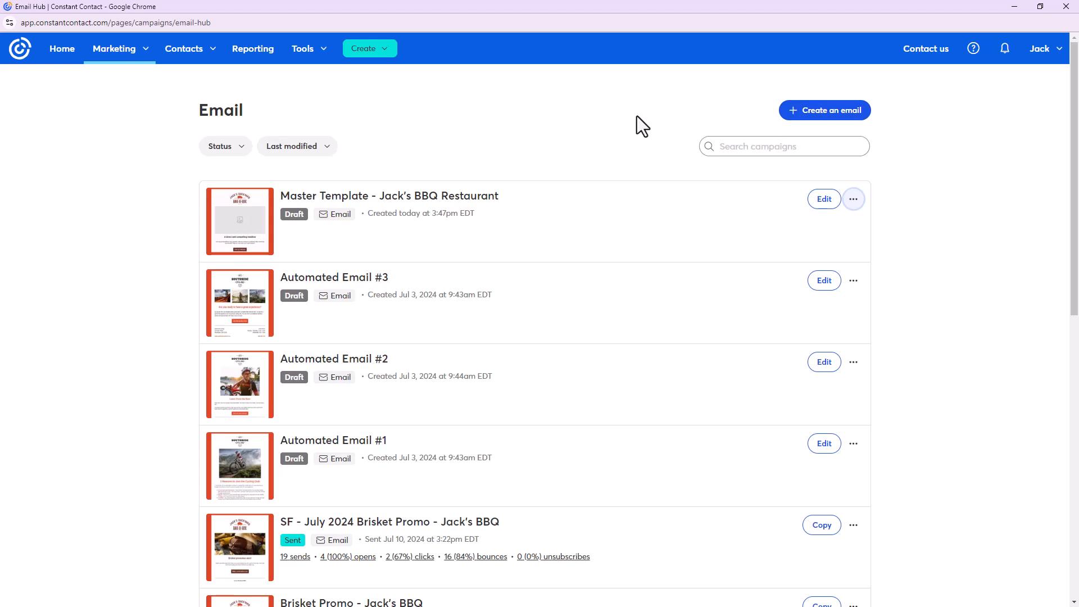
Create a new email from the saved Master Template card under Saved templates
click(835, 115)
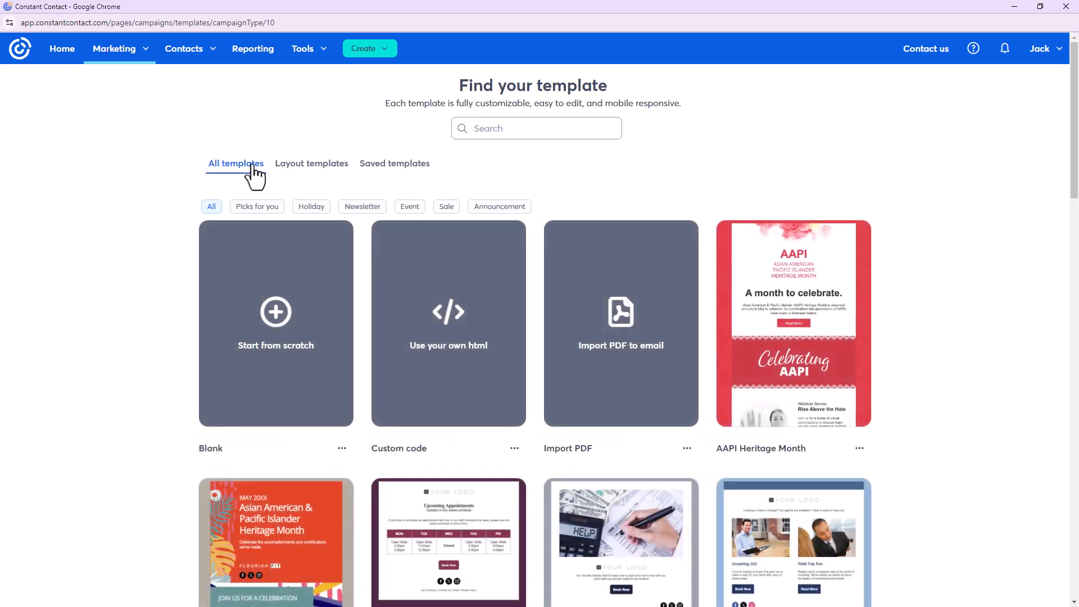
click(404, 164)
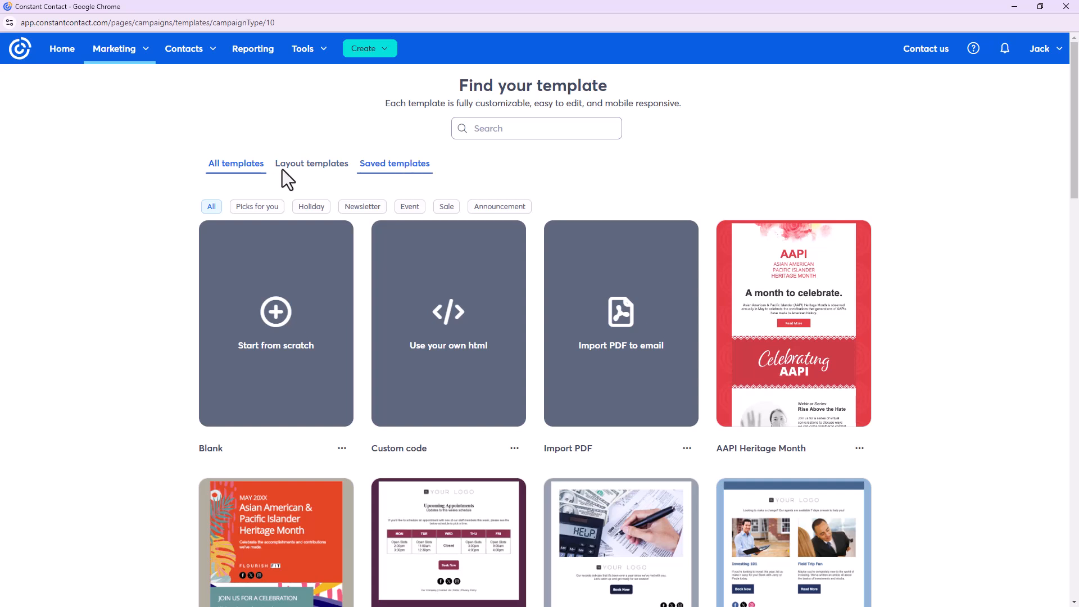
click(385, 169)
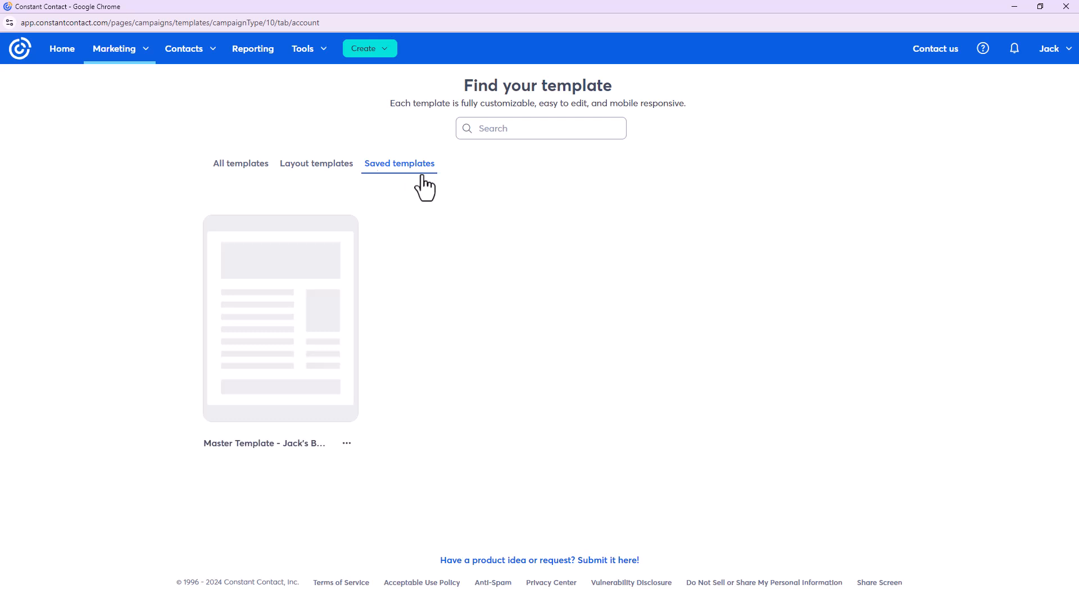
mouse_move(285, 313)
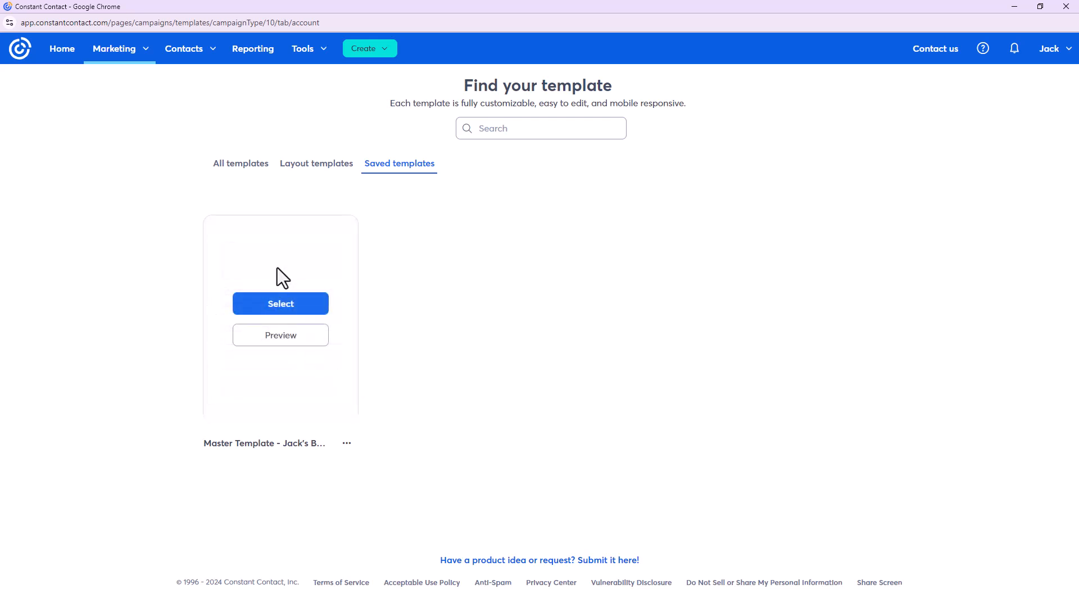
click(284, 309)
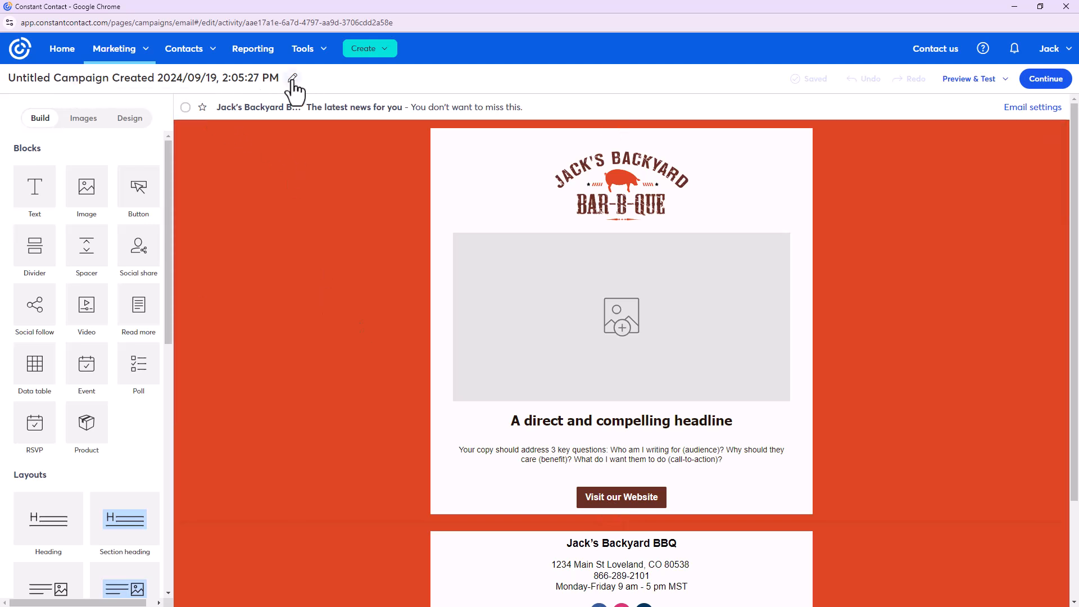
Rename the untitled campaign to 'Brisket Promo for Jack's BBQ'
click(293, 79)
key(BackSpace)
text(Brisket )
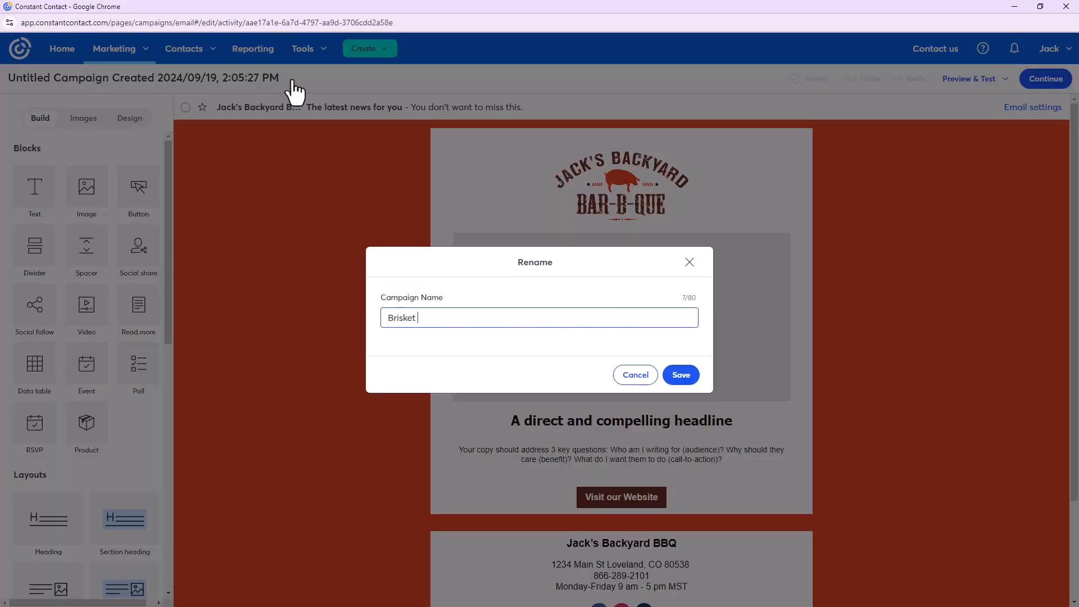
text(Promo for Jack's BBQ)
click(681, 383)
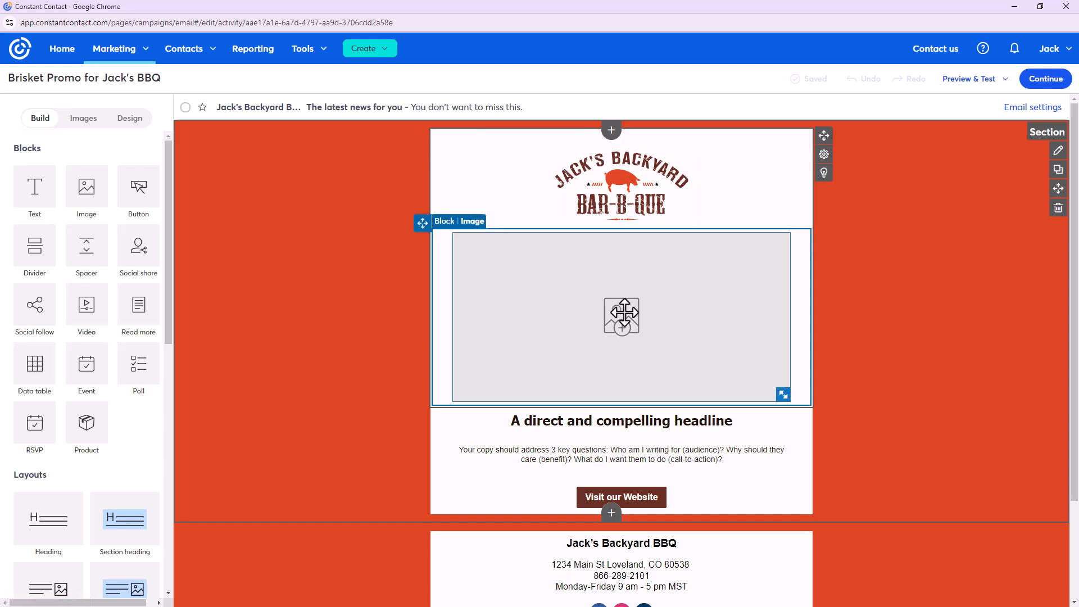
Drag the burger-and-fries photo from the image library into the empty image block
click(85, 120)
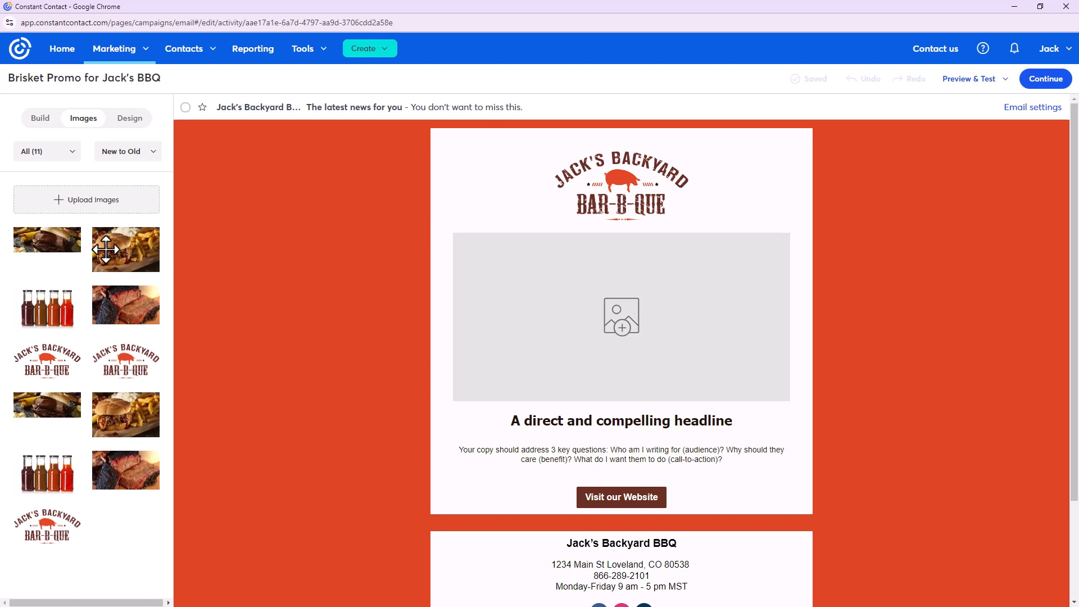
drag(496, 293, 556, 313)
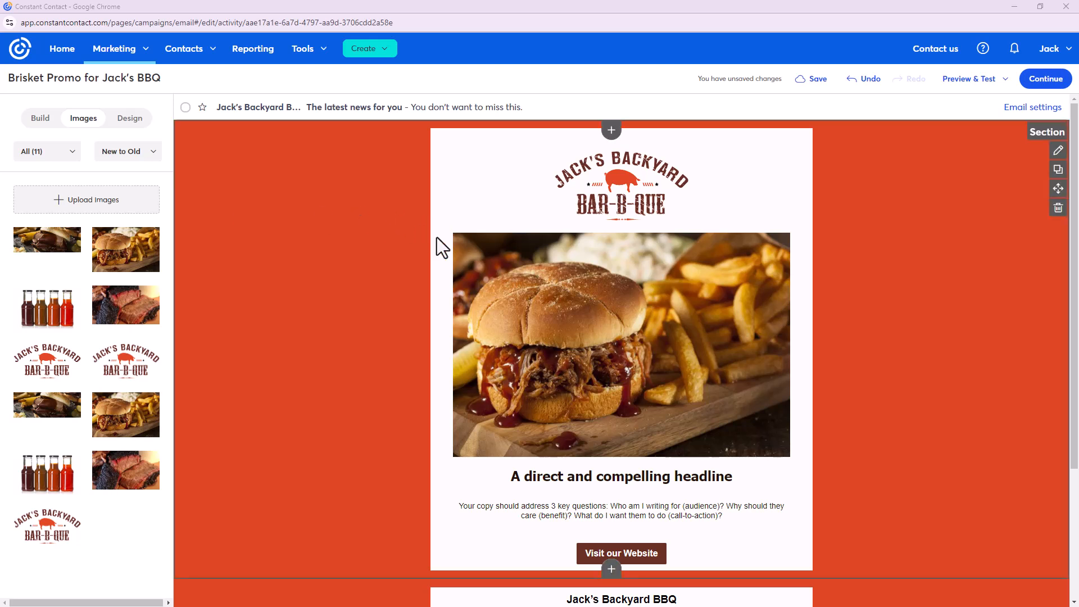
click(627, 313)
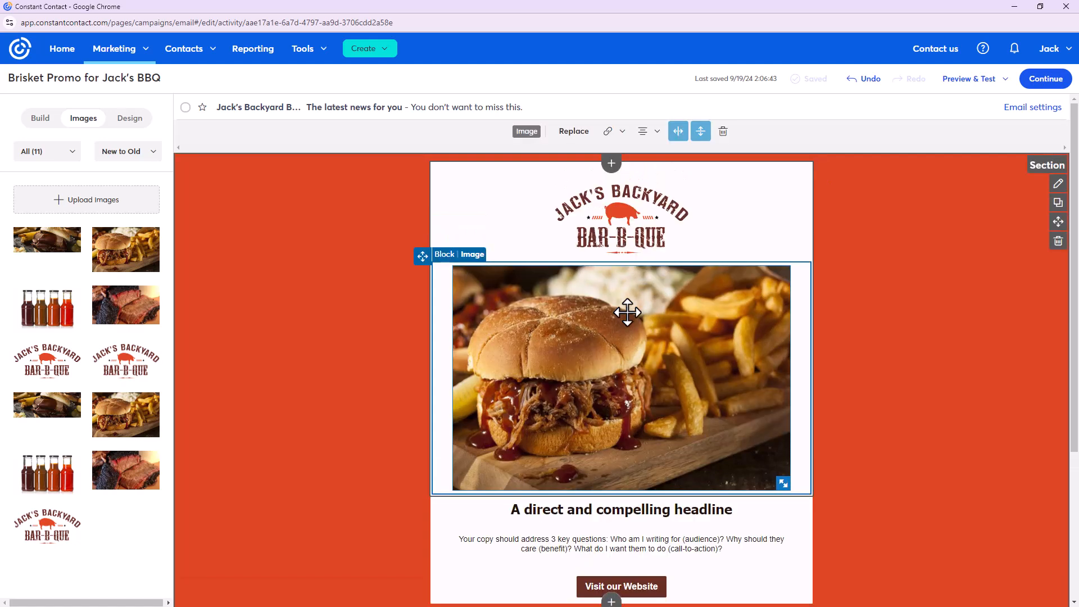
click(622, 132)
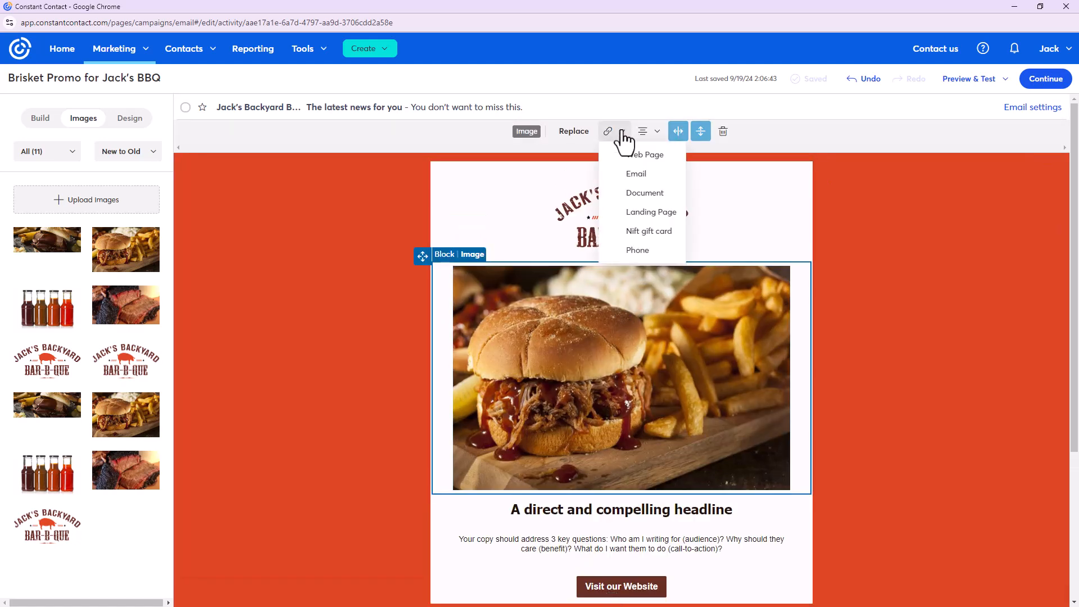
click(676, 160)
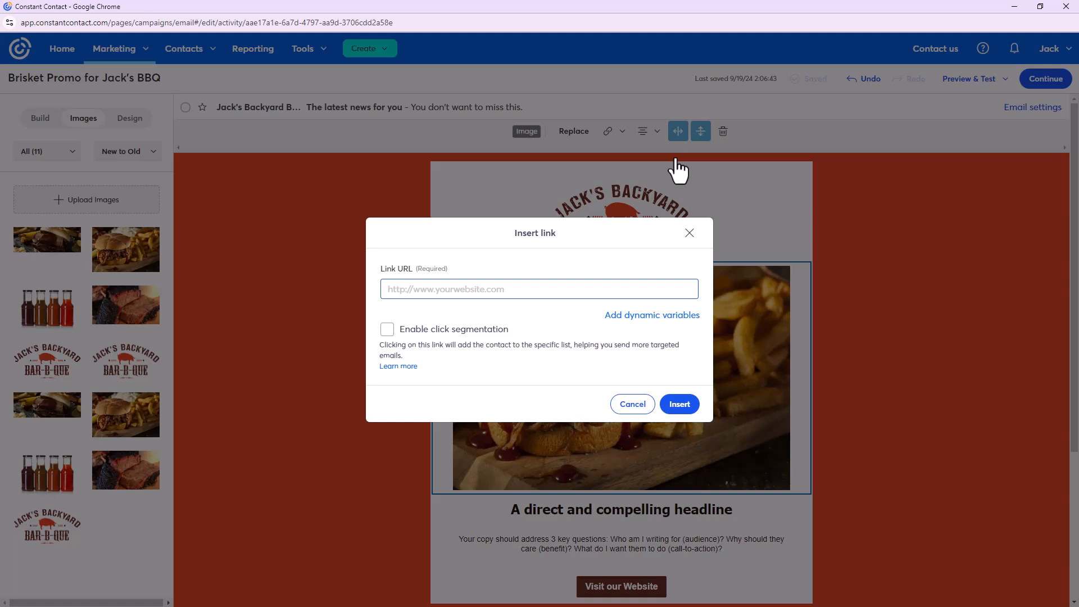
text(www.jacksbackyardbbq.com/contact)
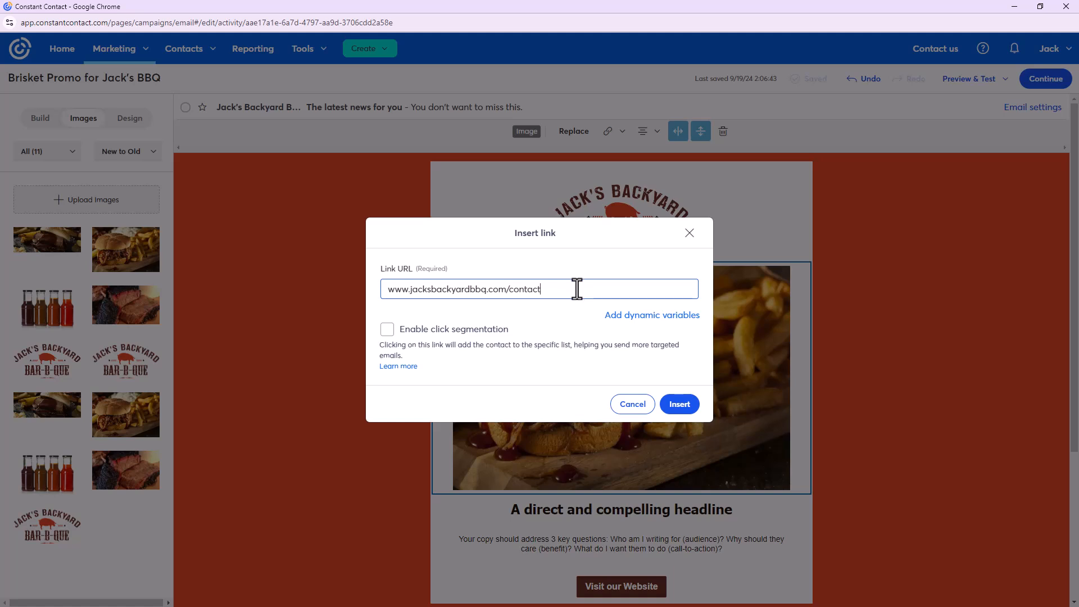
click(693, 412)
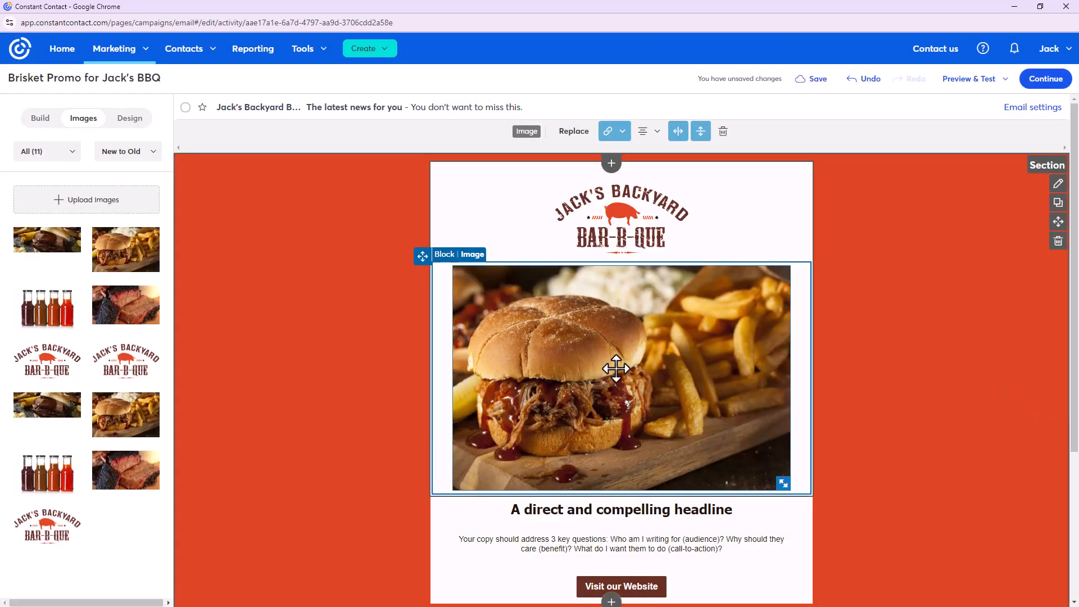
click(927, 382)
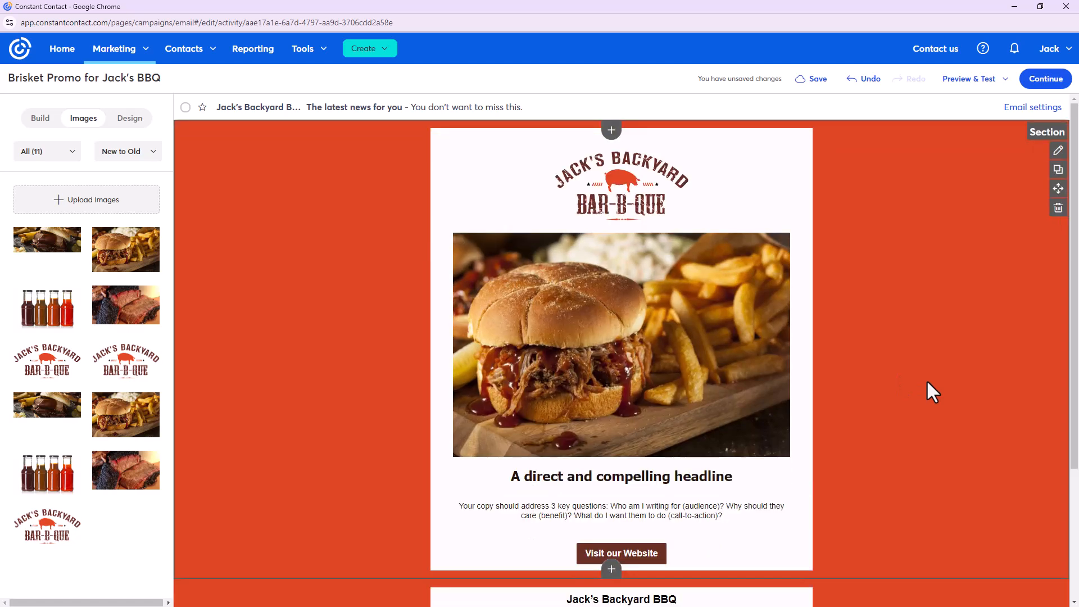
Clear the placeholder body paragraph beneath the headline, leaving the text block empty
scroll(892, 432, down, 2)
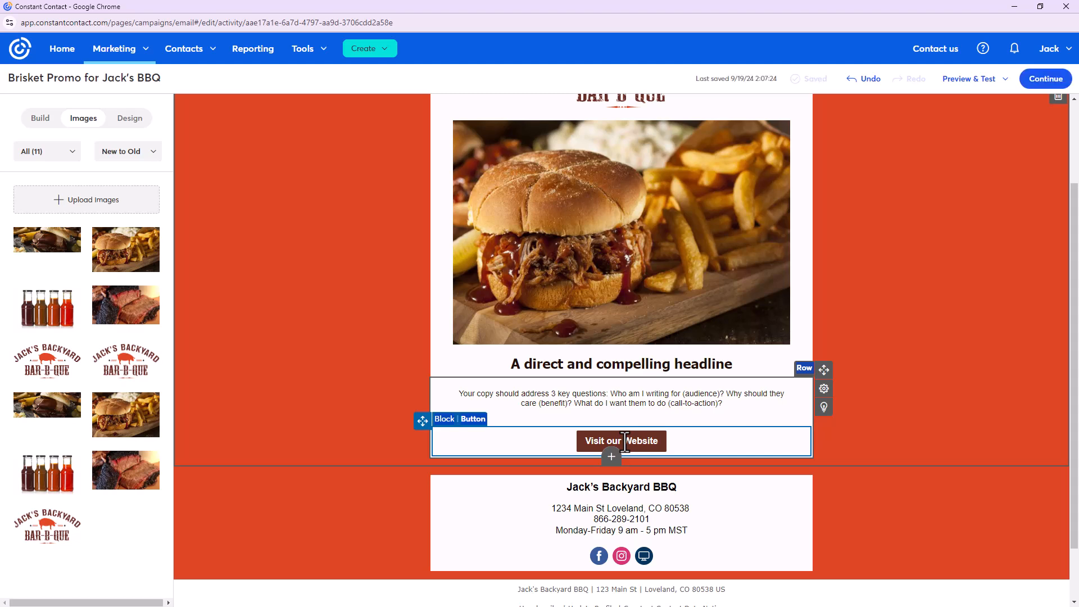
click(613, 398)
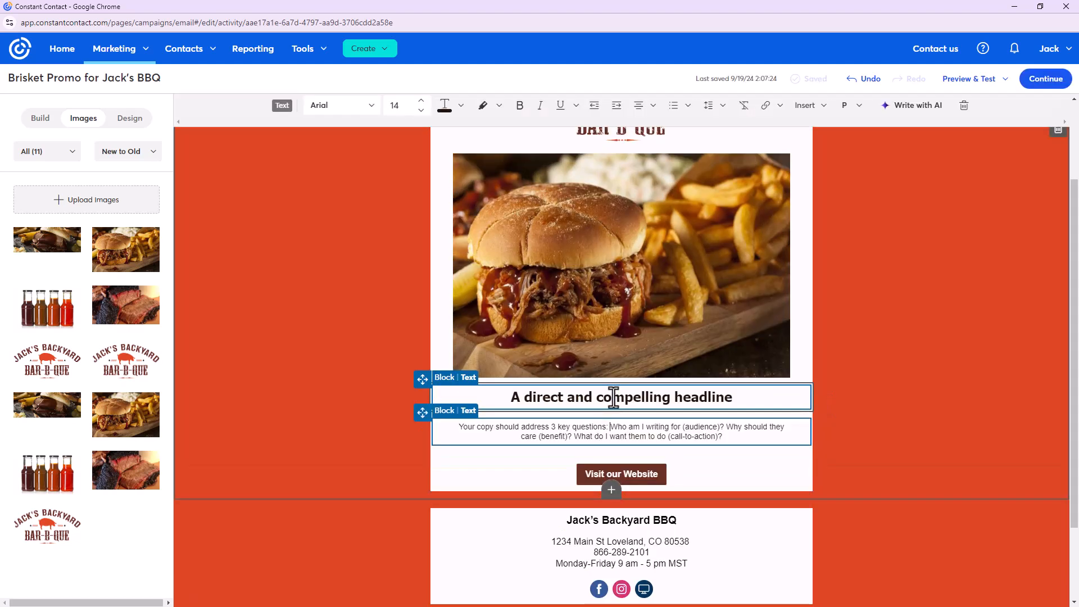
triple_click(706, 438)
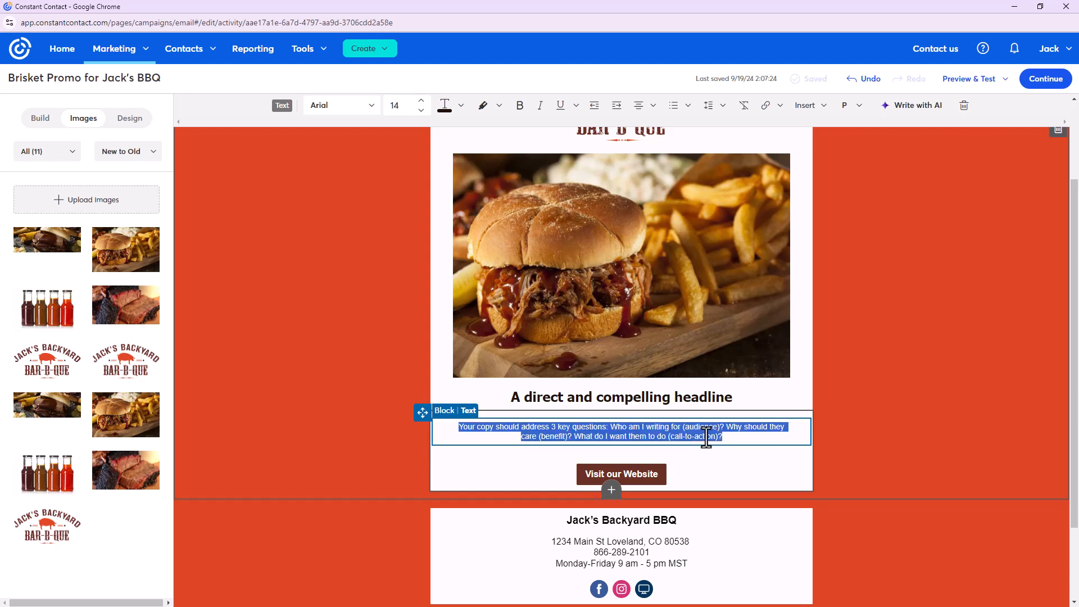
key(BackSpace)
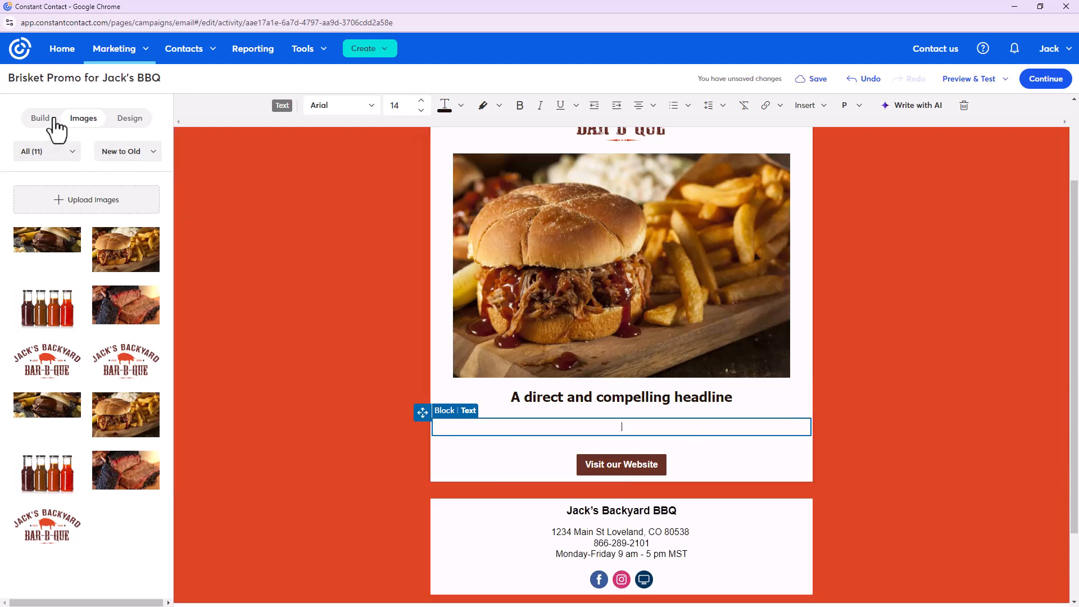
click(45, 121)
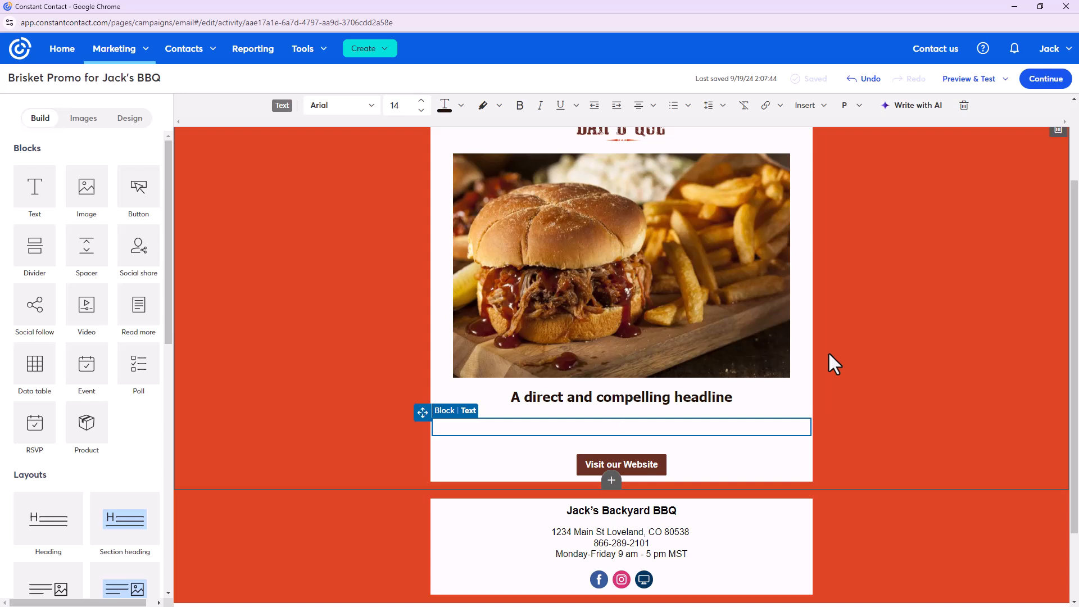
Enter the brisket buy-one-get-one-free prompt ending Sunday at 9:00 pm, with Enthusiastic tone
click(926, 112)
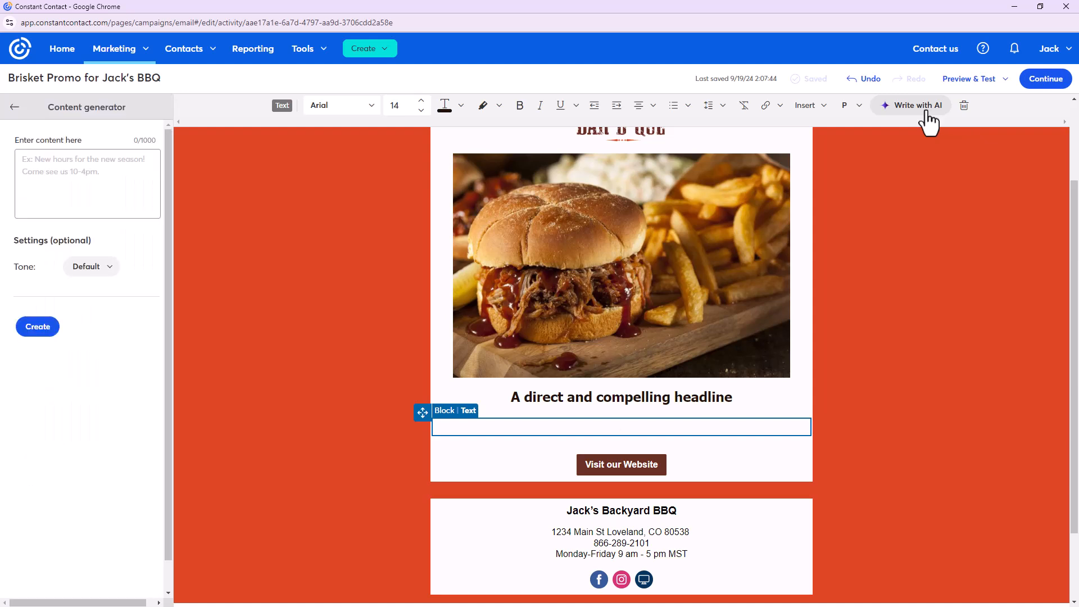
click(87, 175)
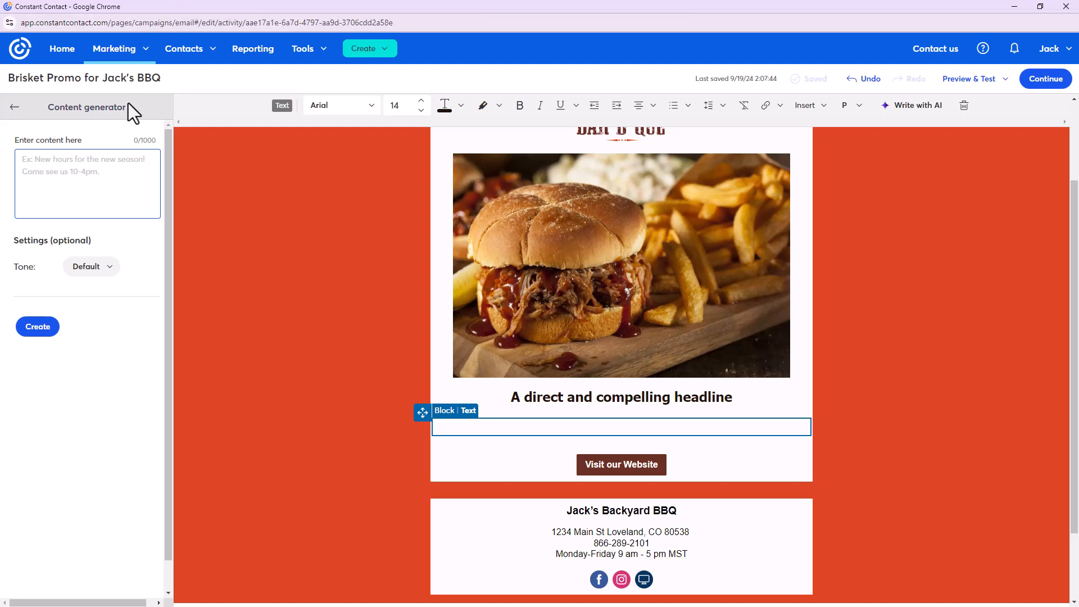
text(Brisket)
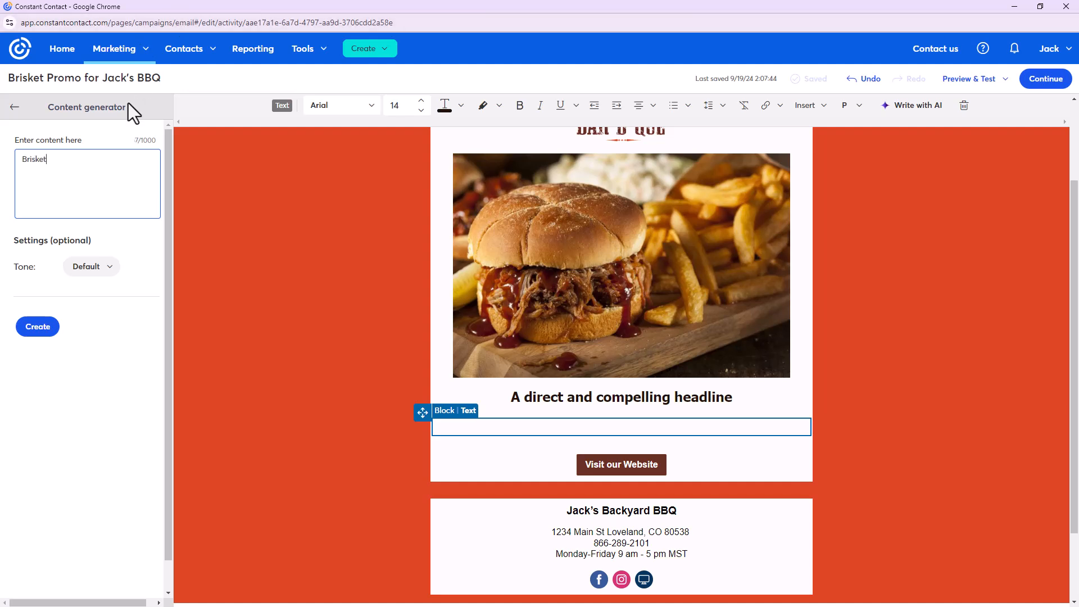
text( promotion available. Buy one get one fre)
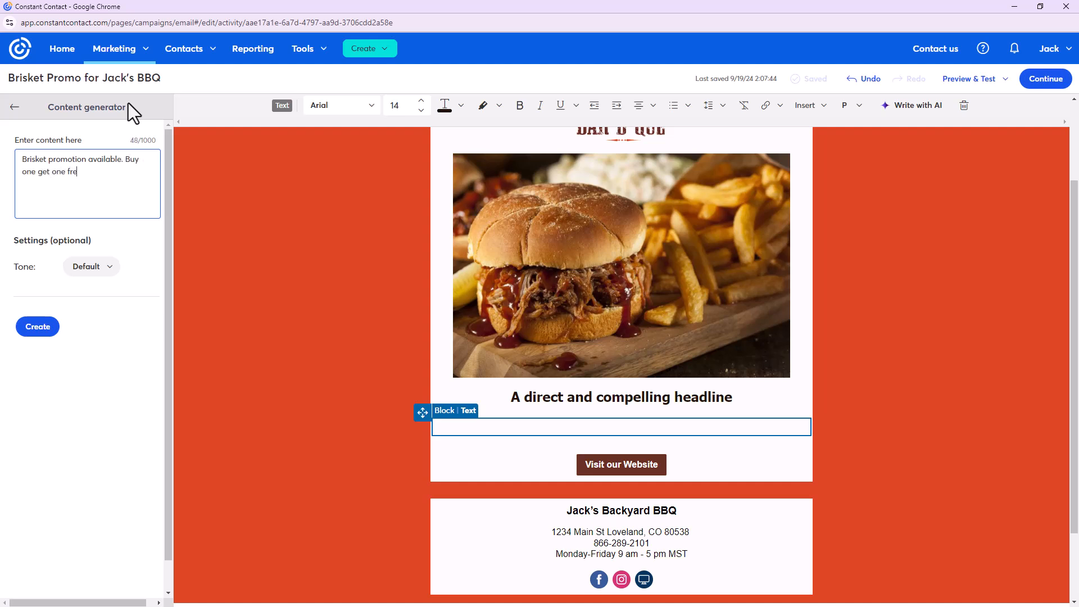
text(e. Offer ends Sunday at 9:00 pm. Make a reservation.)
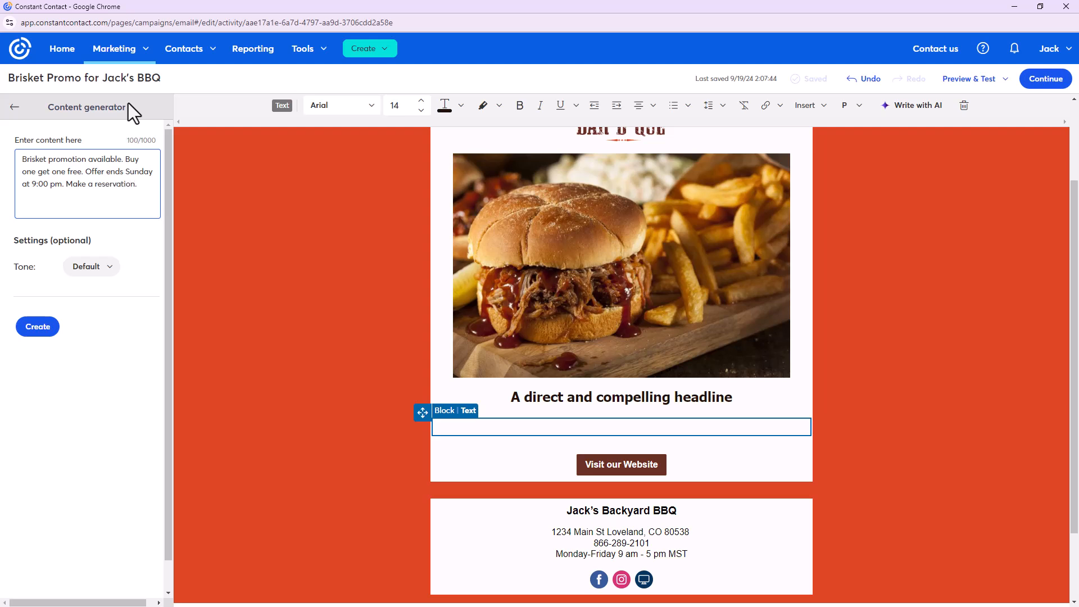
click(109, 269)
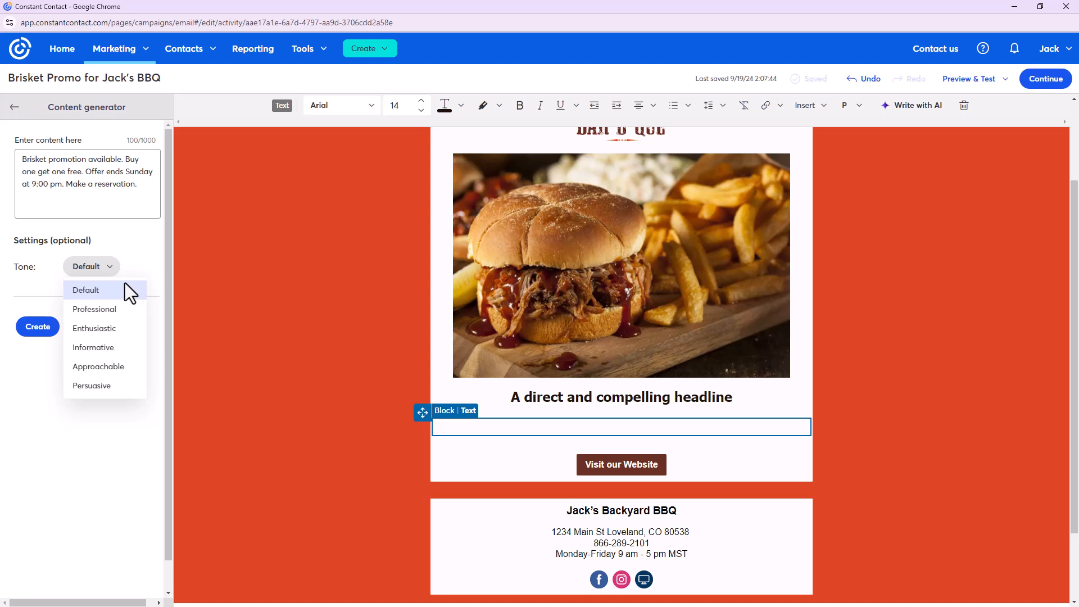
click(131, 336)
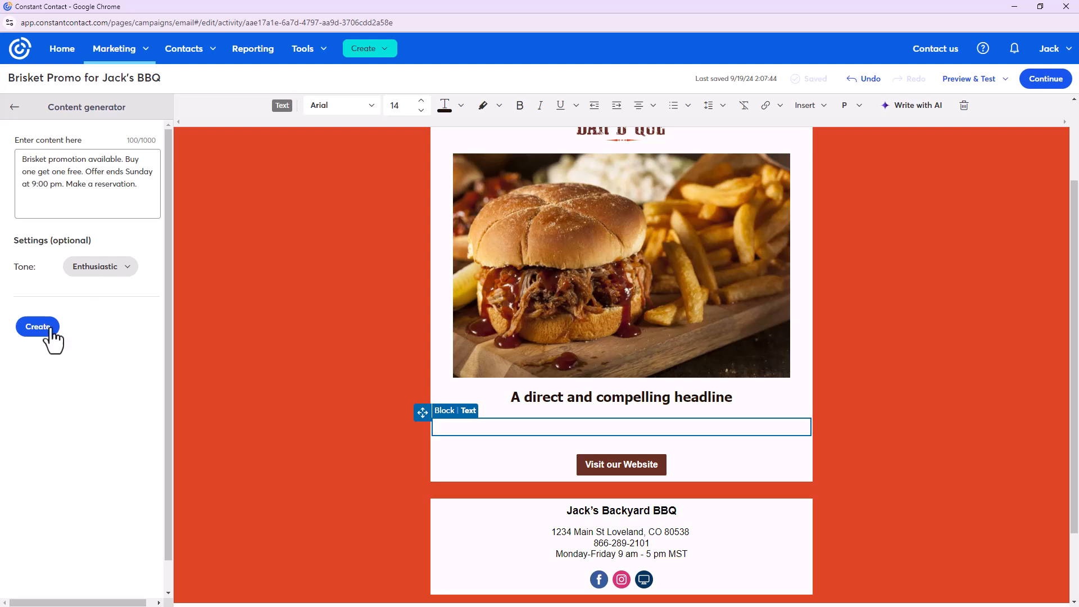
Generate the promo text and review the 'Hey BBQ Lovers!' brisket message in the result
click(34, 329)
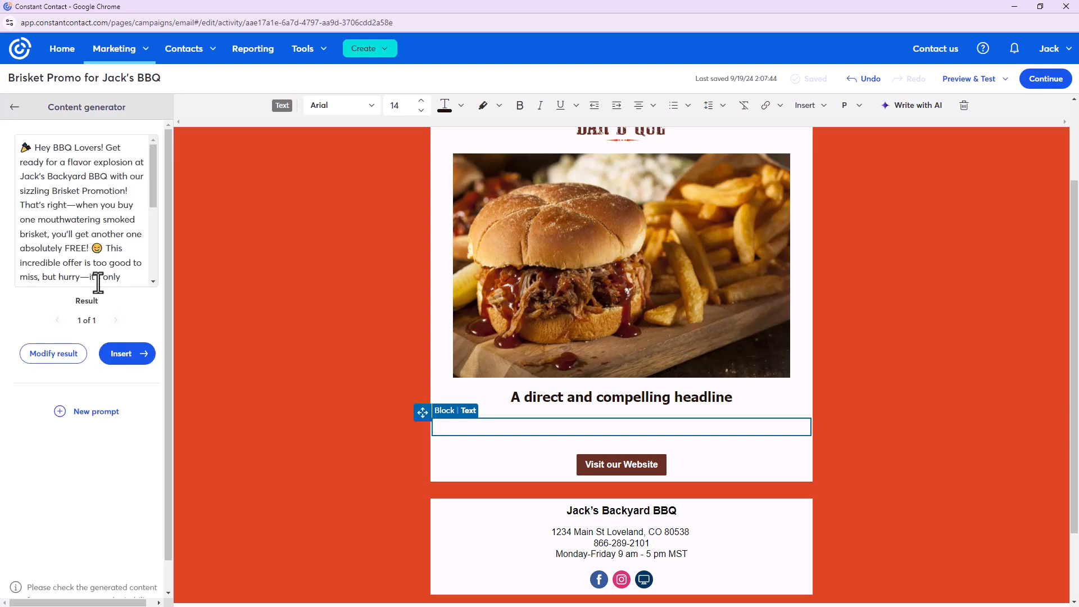
scroll(66, 185, down, 2)
scroll(67, 186, down, 2)
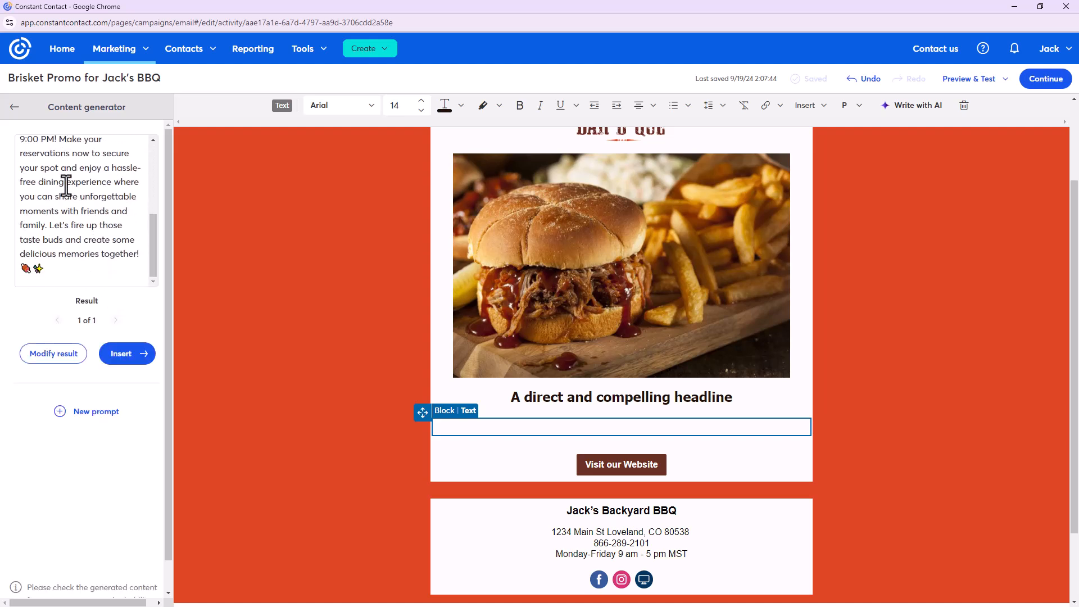
scroll(66, 185, up, 5)
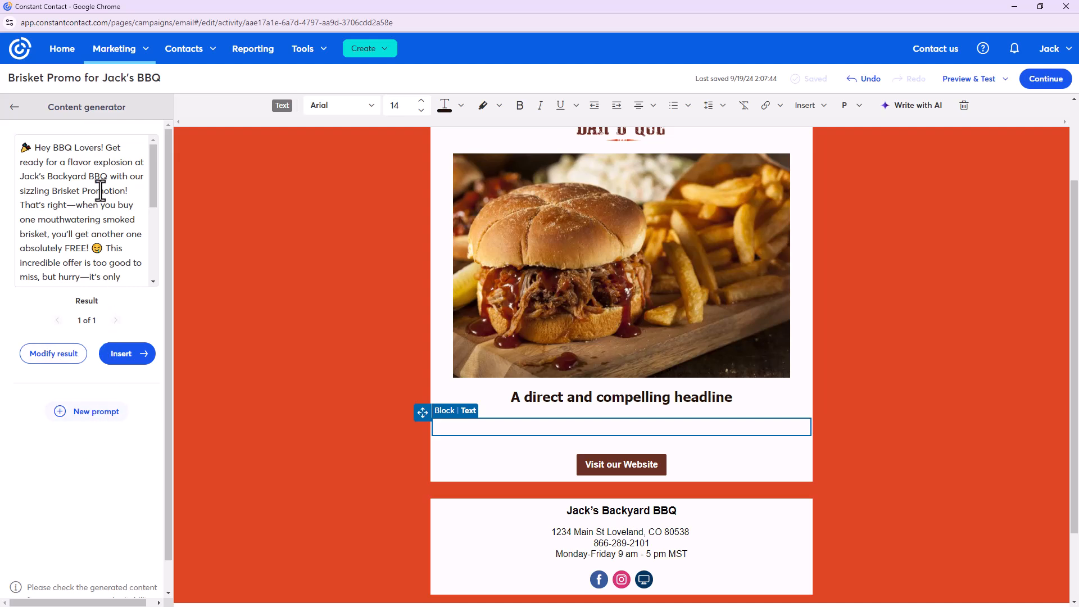
scroll(95, 201, down, 4)
scroll(95, 201, up, 5)
Insert the AI-written brisket promotion text into the empty body block
scroll(84, 179, down, 5)
scroll(85, 180, up, 5)
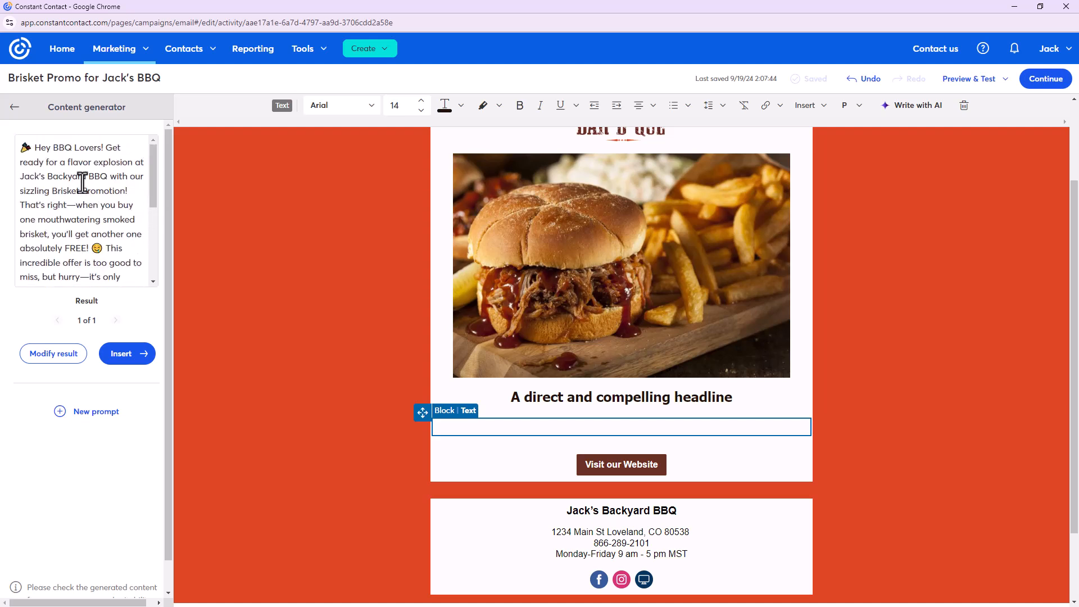
click(137, 354)
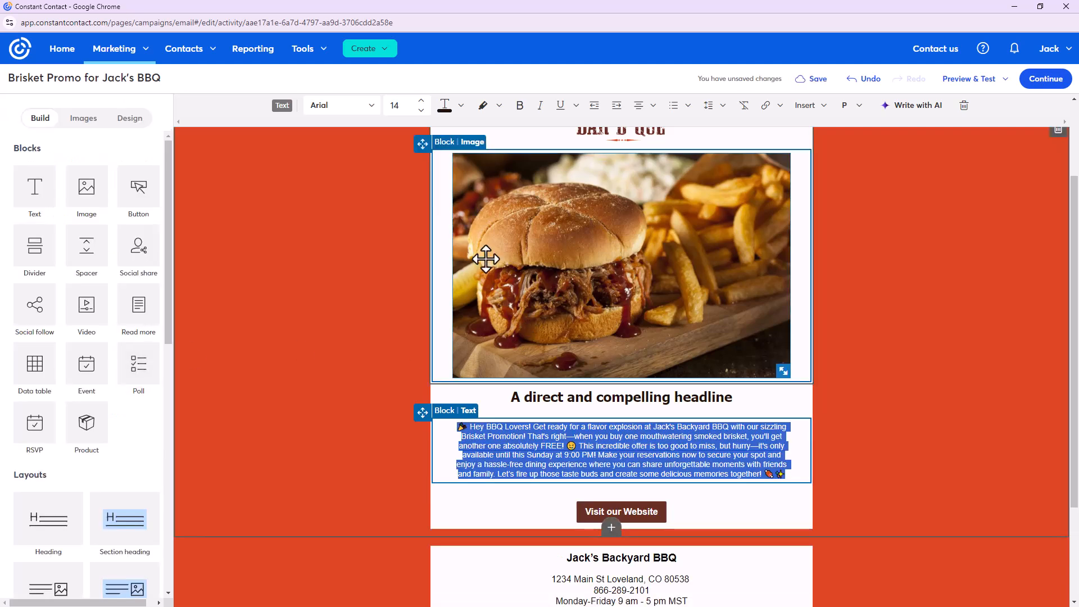
Delete the trailing sparkle emoji and the smiley emoji from the body text
click(974, 398)
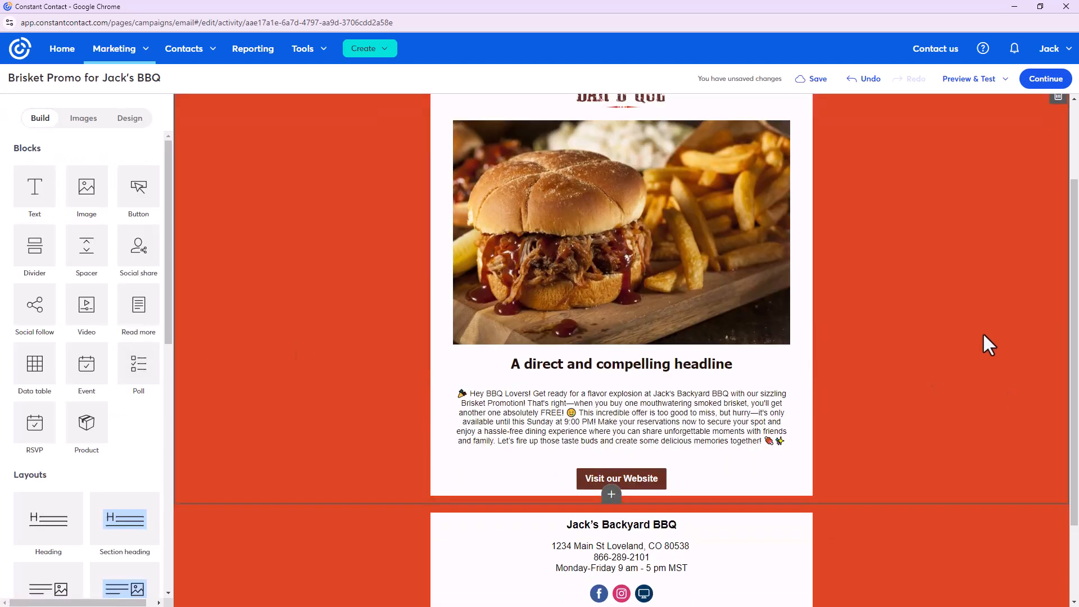
click(659, 410)
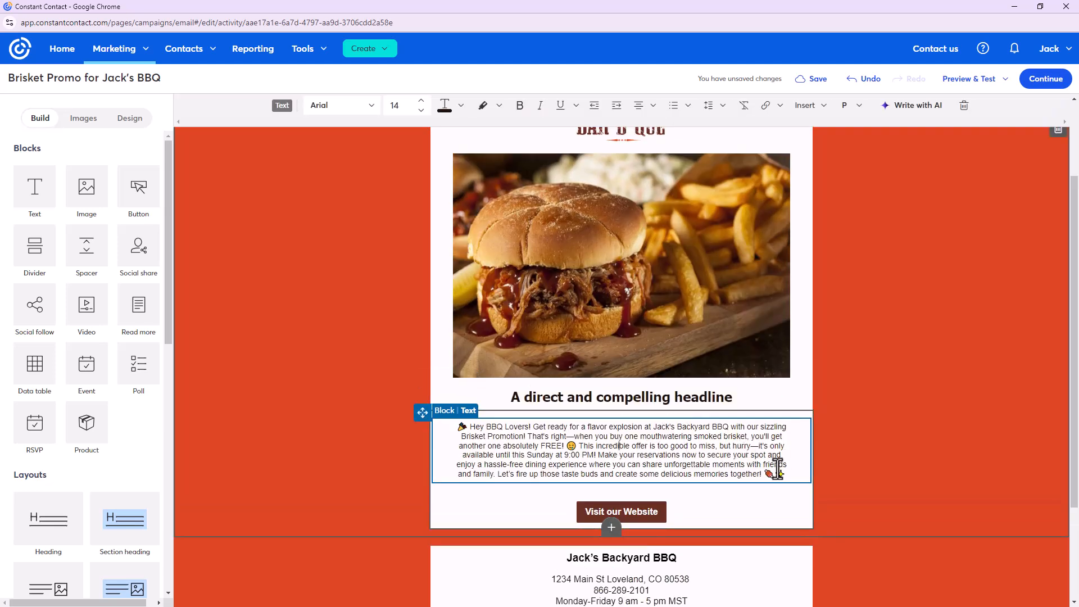
click(808, 472)
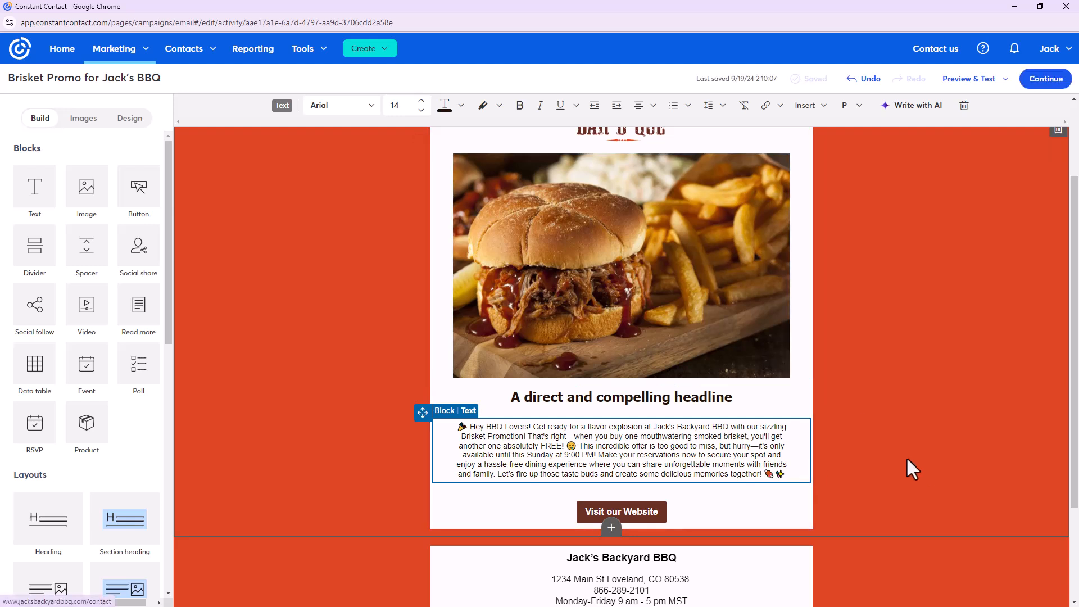
key(BackSpace)
key(BackSpace)
click(576, 446)
key(BackSpace)
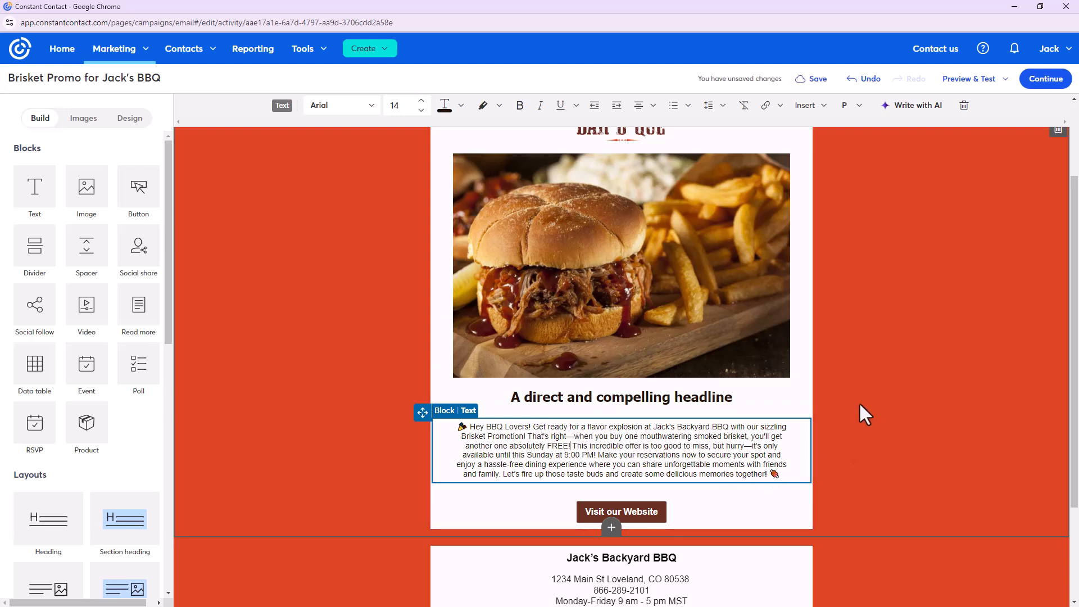
Select the phrase 'Get ready for a flavor explosion' in the body text
click(623, 448)
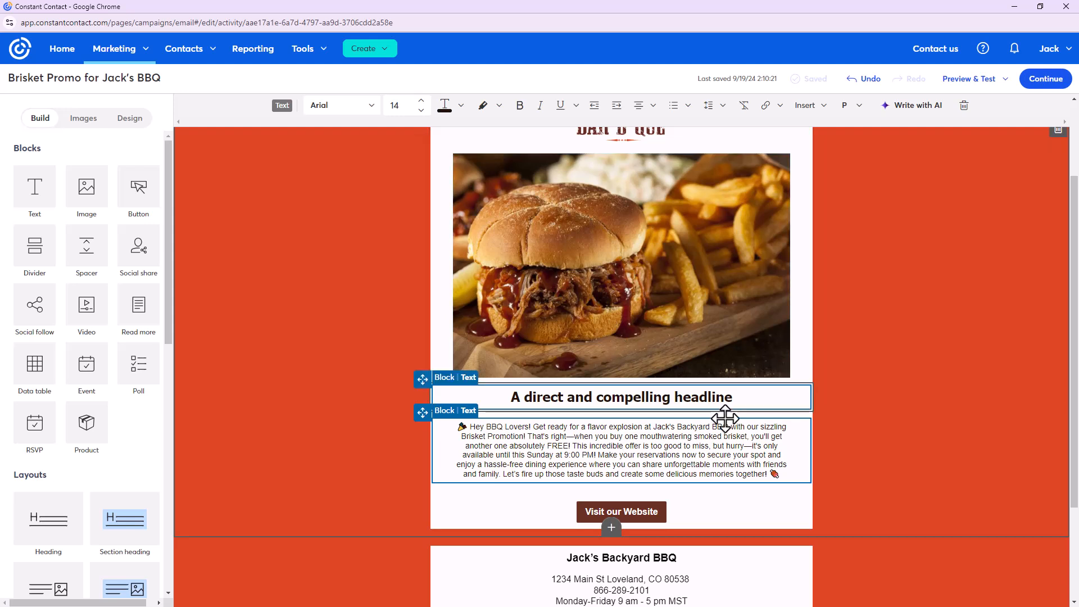
click(611, 446)
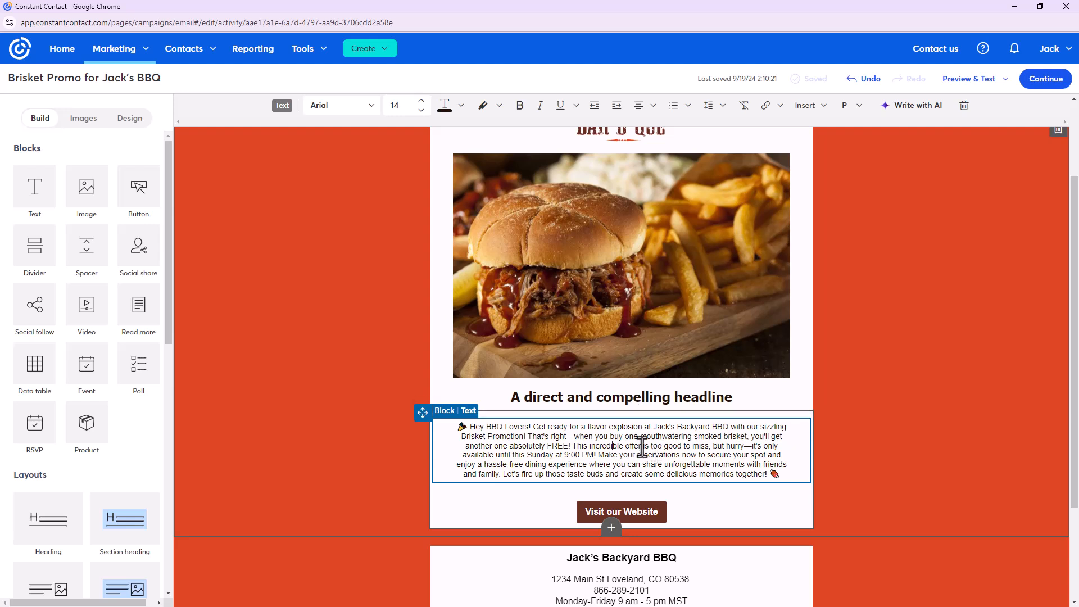
drag(533, 427, 738, 426)
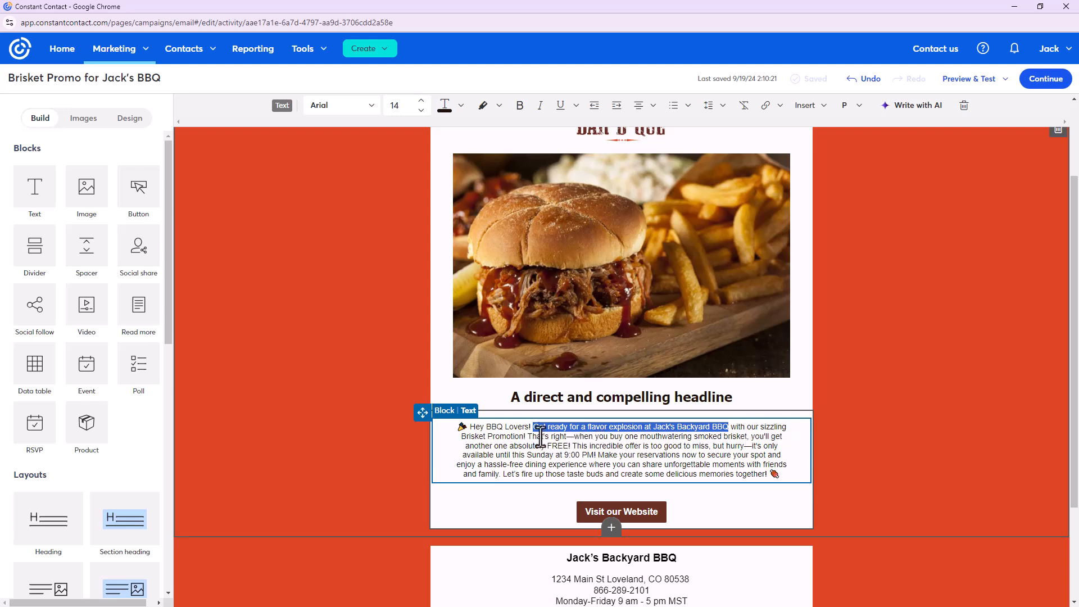
Overwrite the placeholder headline with 'Buy One Get One Free Promotion!', fixing the typos
click(571, 397)
click(572, 397)
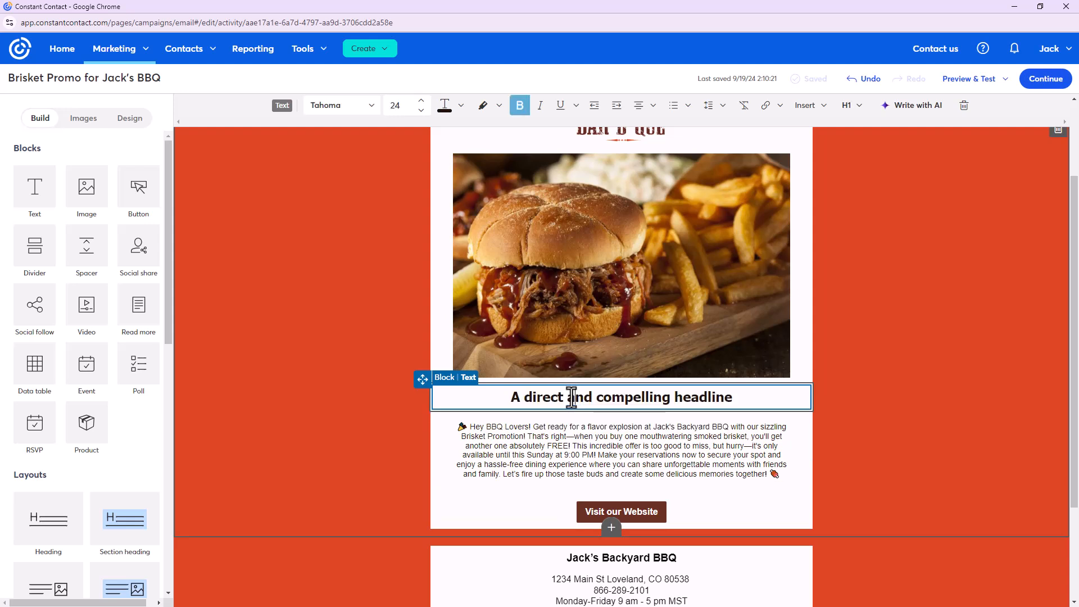
triple_click(571, 397)
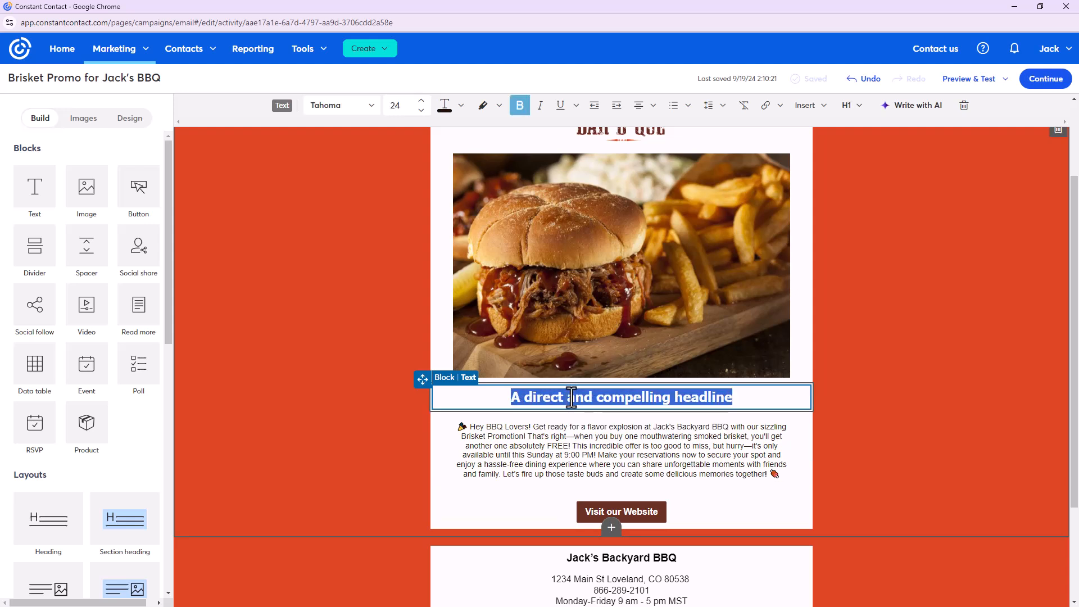
text(Buy One Get One Free Promotion )
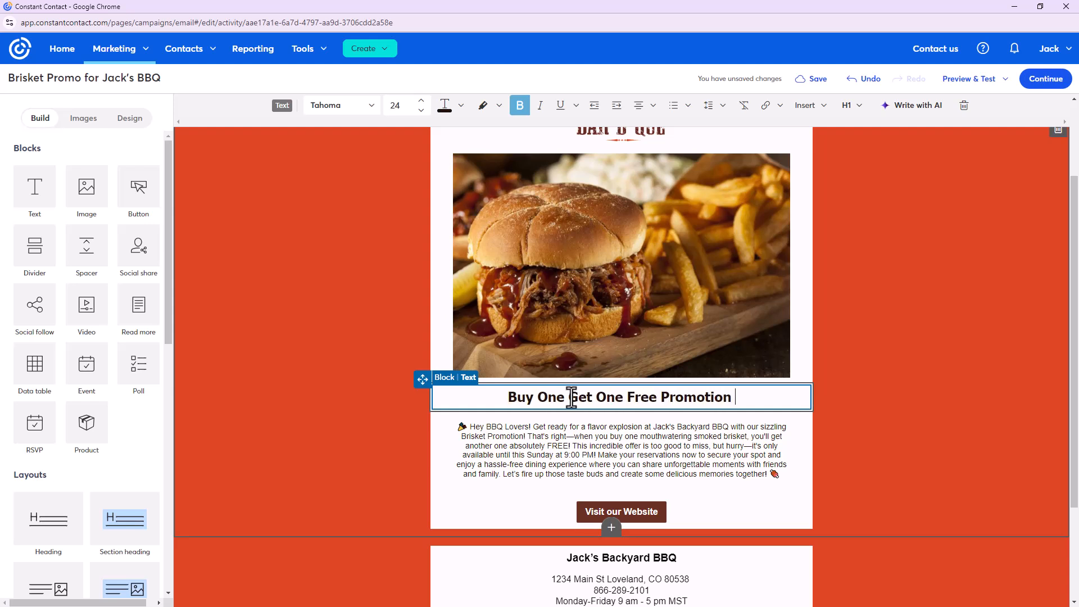
text(going)
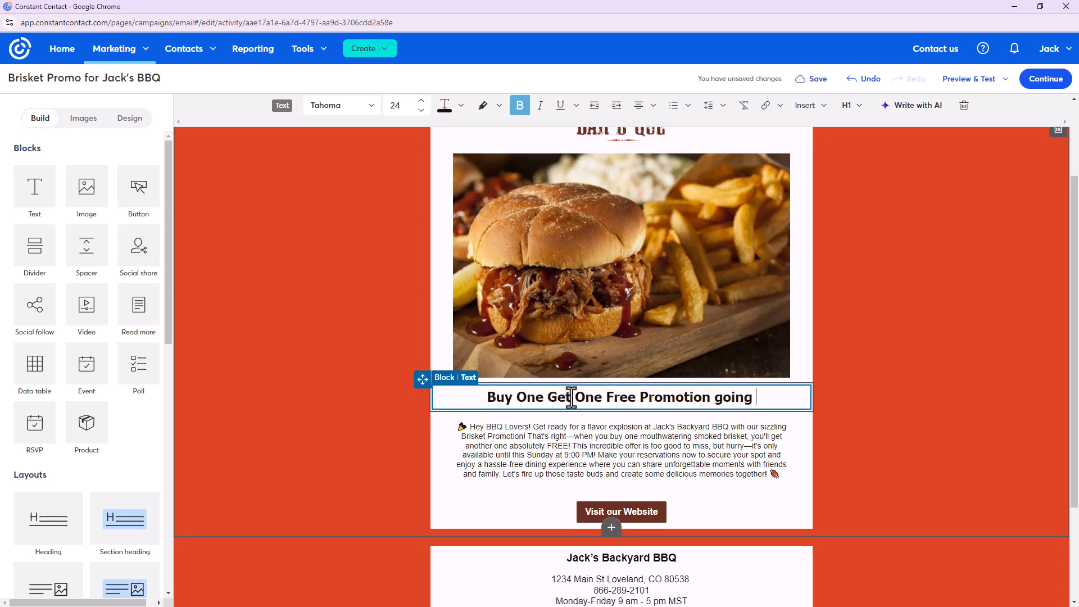
key(BackSpace)
key(BackSpace)
key(BackSpace)
key(BackSpace)
key(BackSpace)
key(BackSpace)
key(BackSpace)
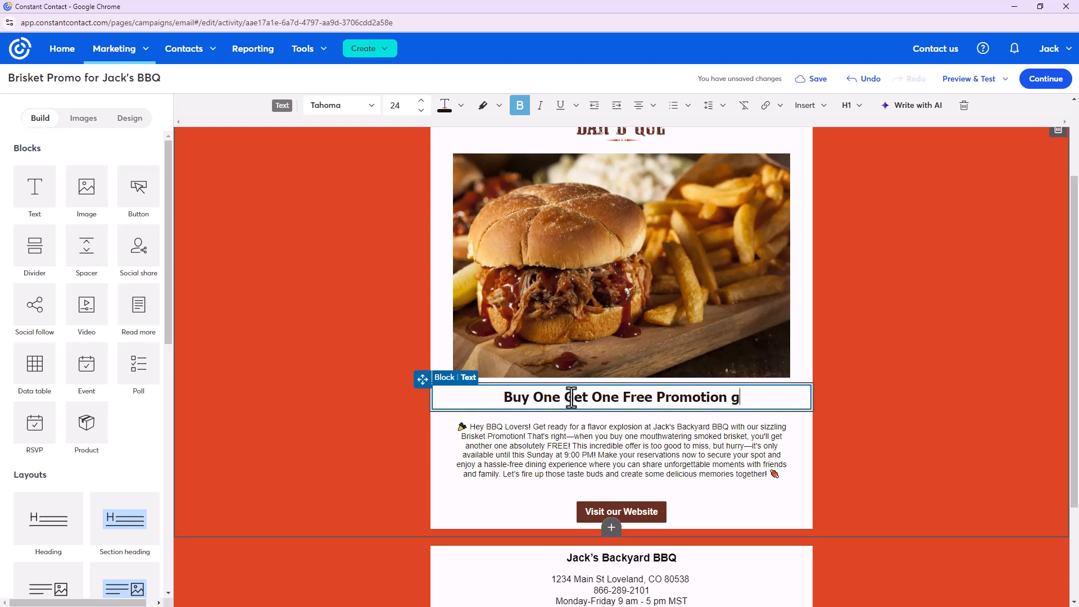
text(!)
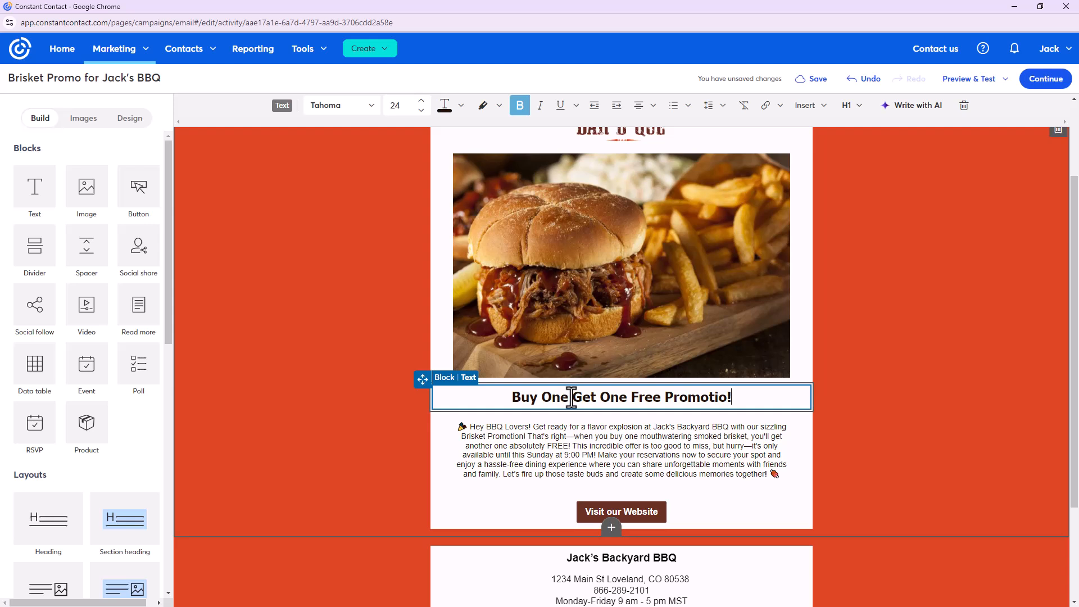
key(BackSpace)
text(n)
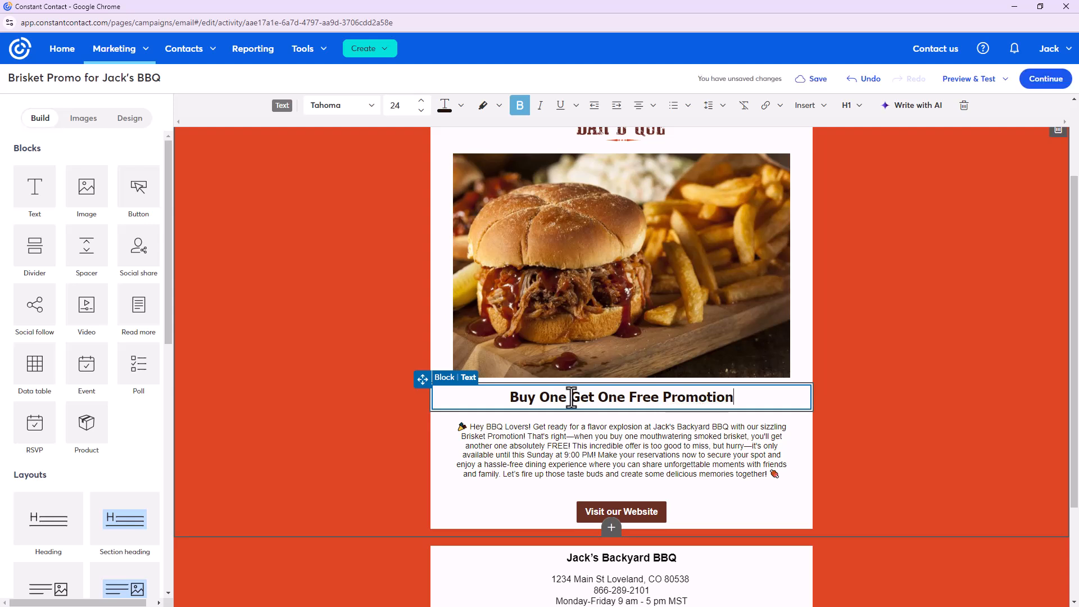
text(!)
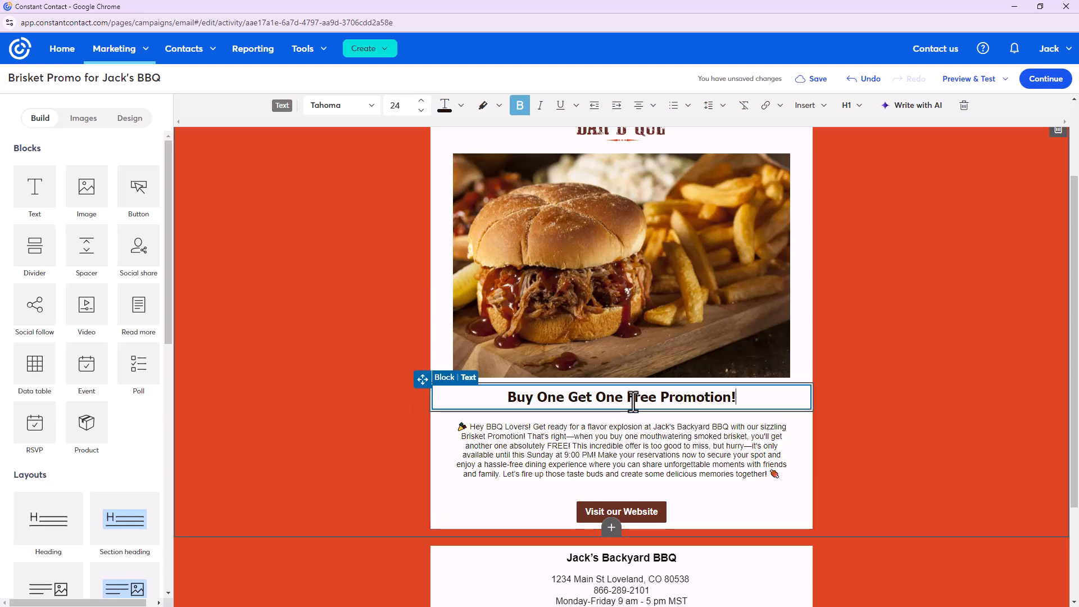
click(946, 451)
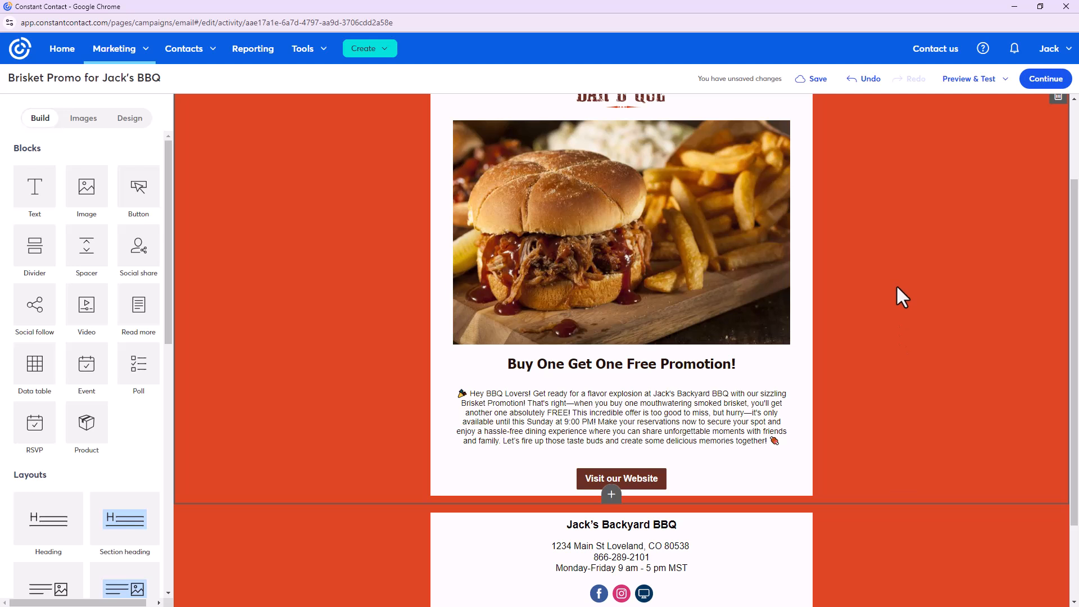
Relabel the 'Visit our Website' button as 'Make a Reservation'
scroll(800, 390, down, 2)
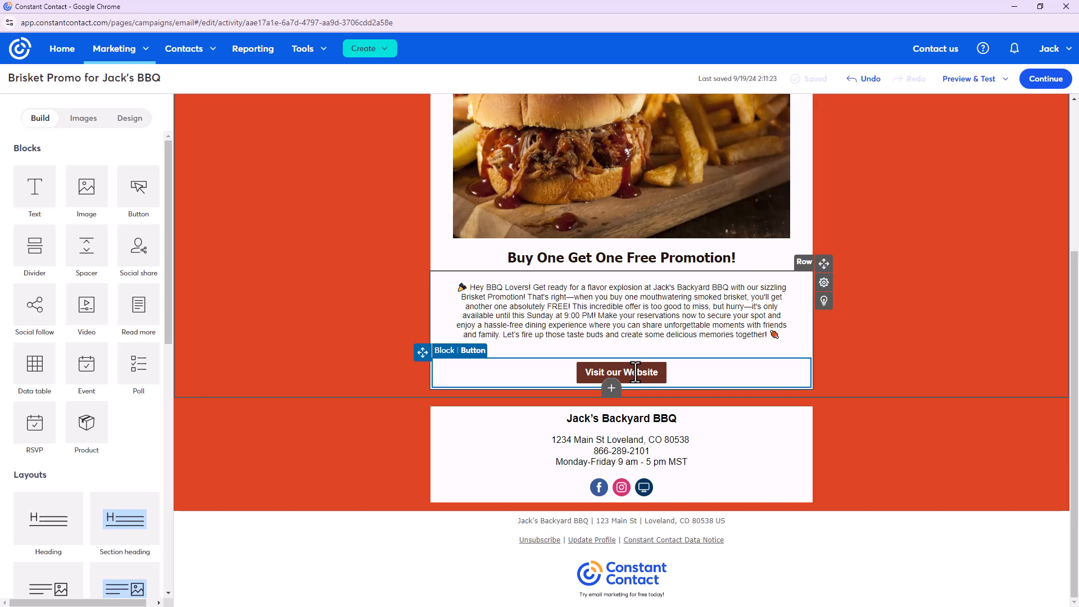
click(635, 371)
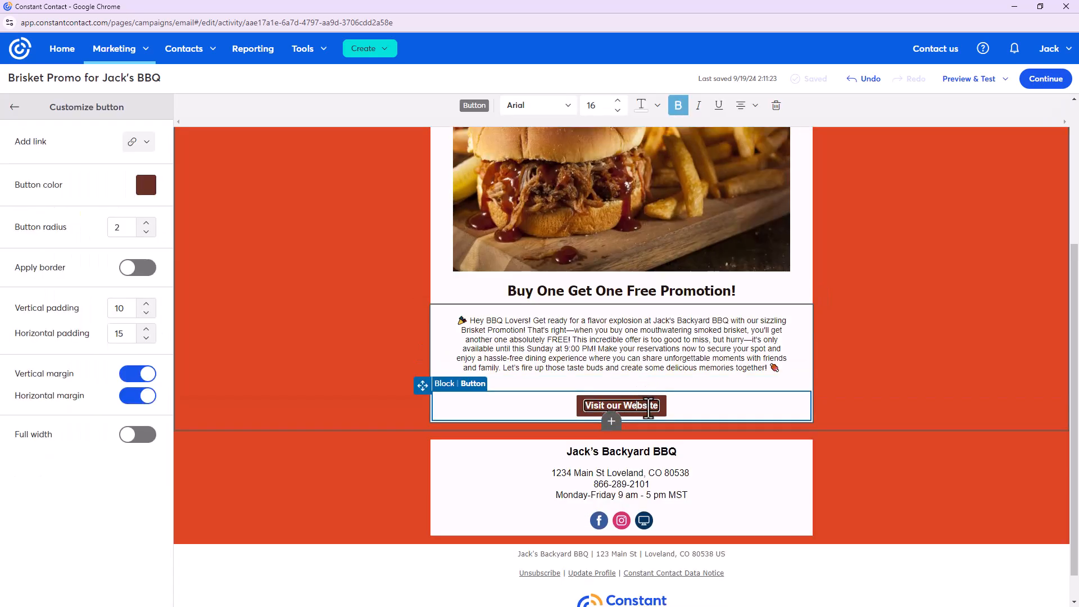
text(Make R)
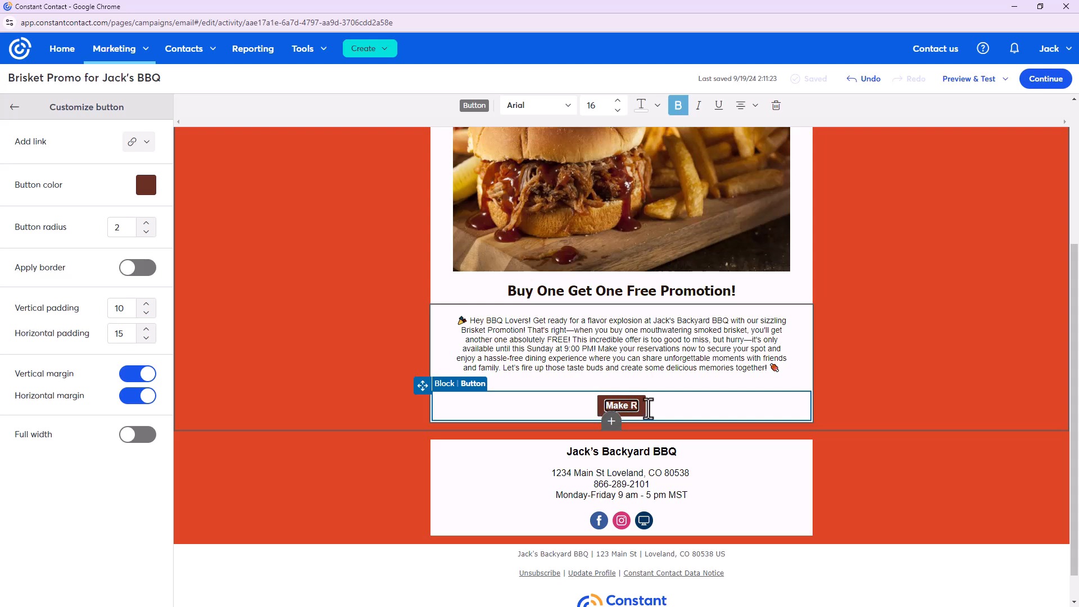
key(BackSpace)
text(a Resercation)
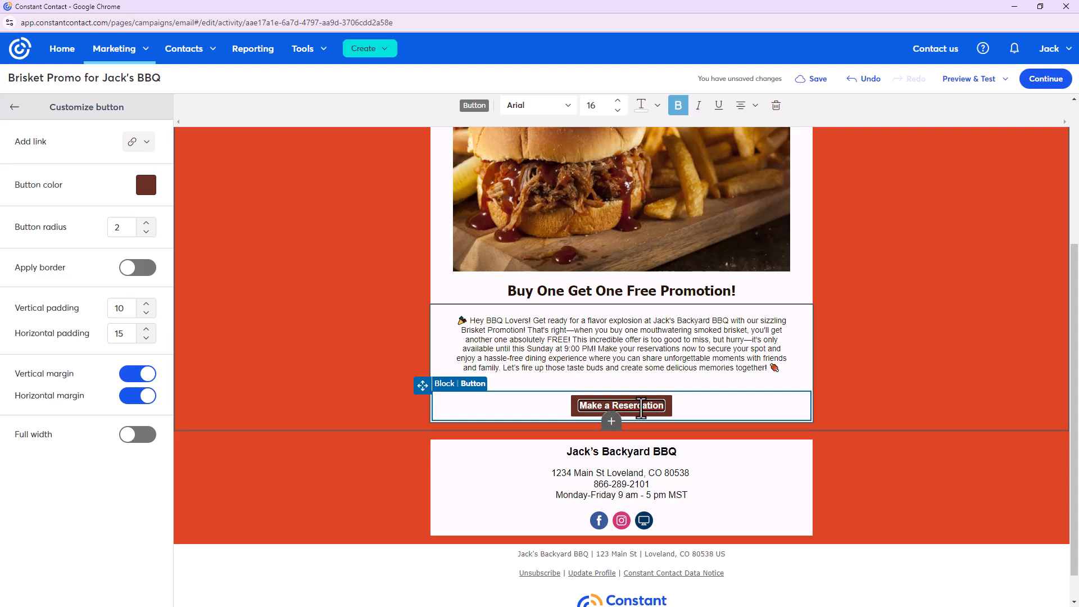
click(896, 405)
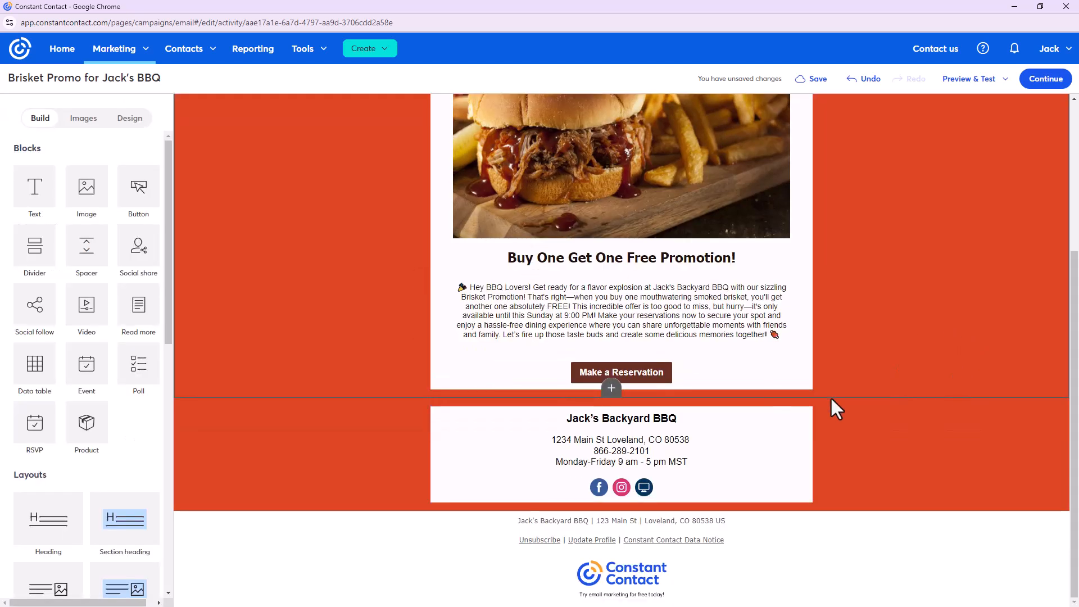
click(646, 372)
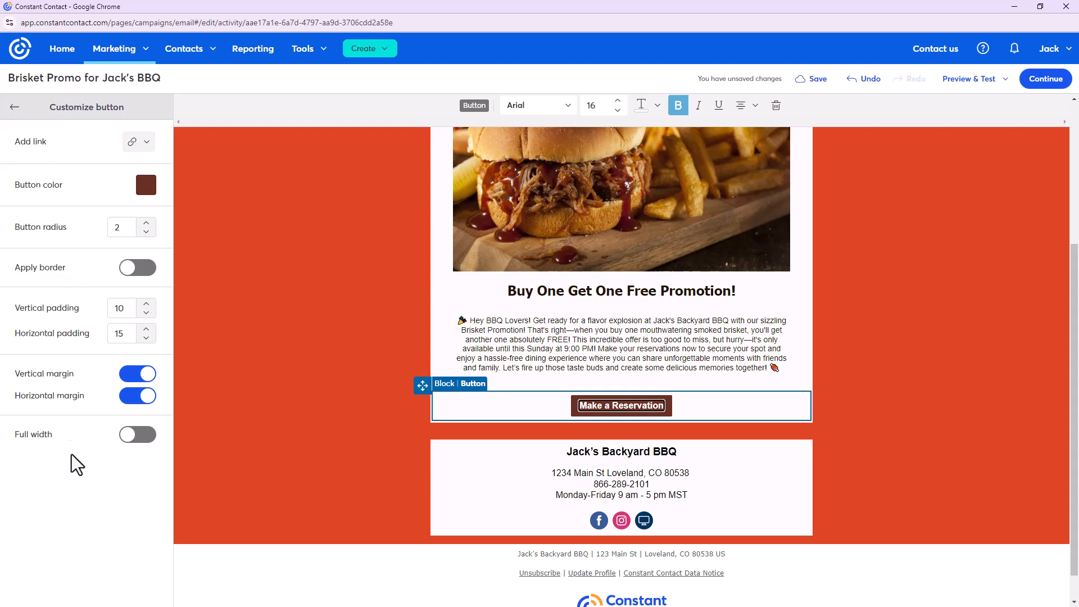
click(147, 147)
click(146, 147)
click(146, 144)
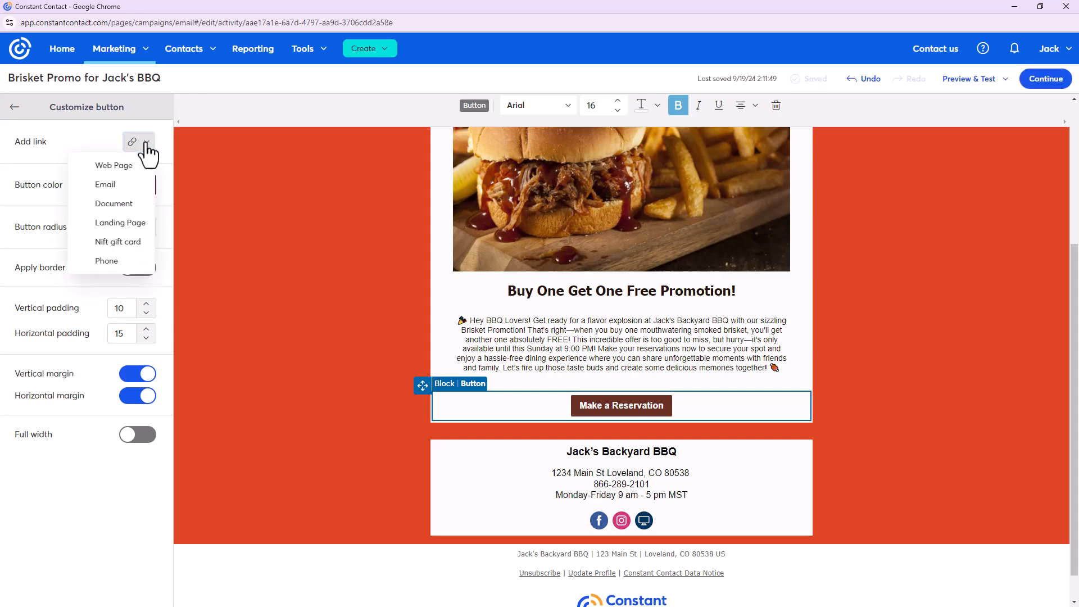
click(147, 165)
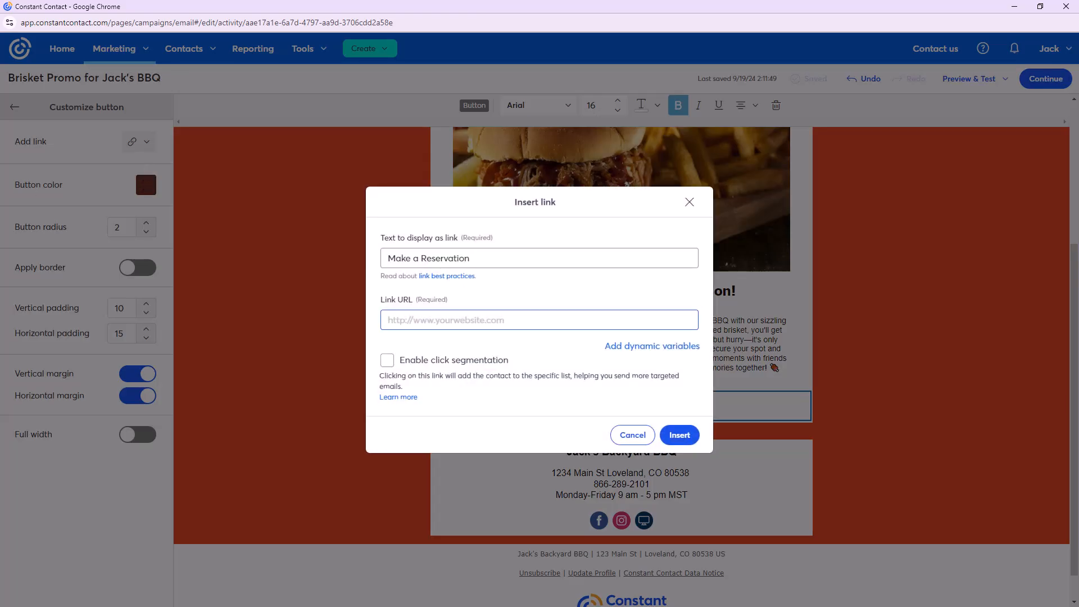
key(alt+Tab)
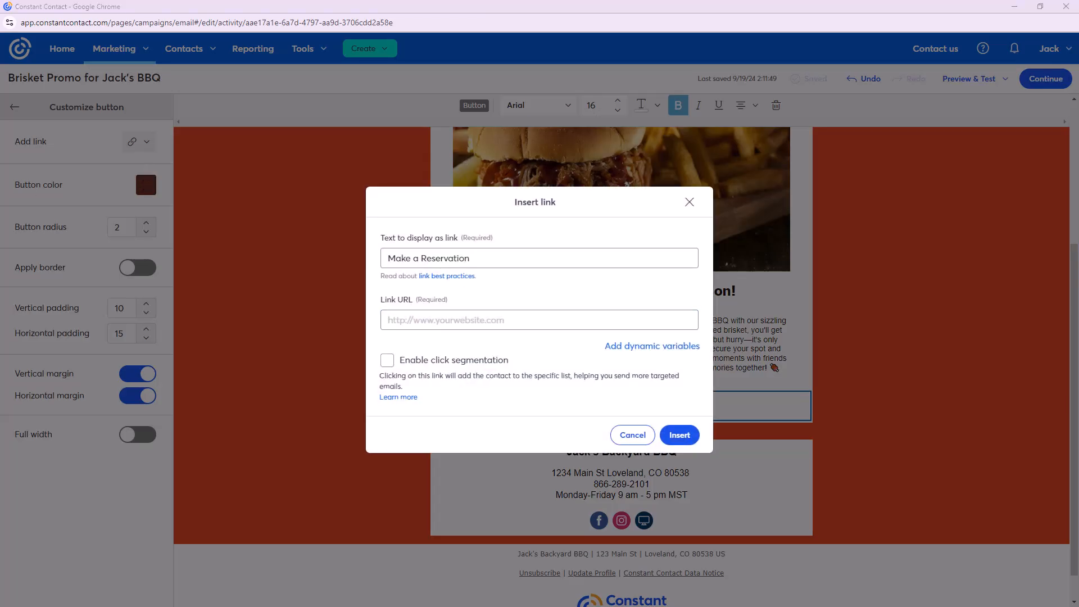
click(554, 323)
text(www.jacksbackyardbbq.com/contact)
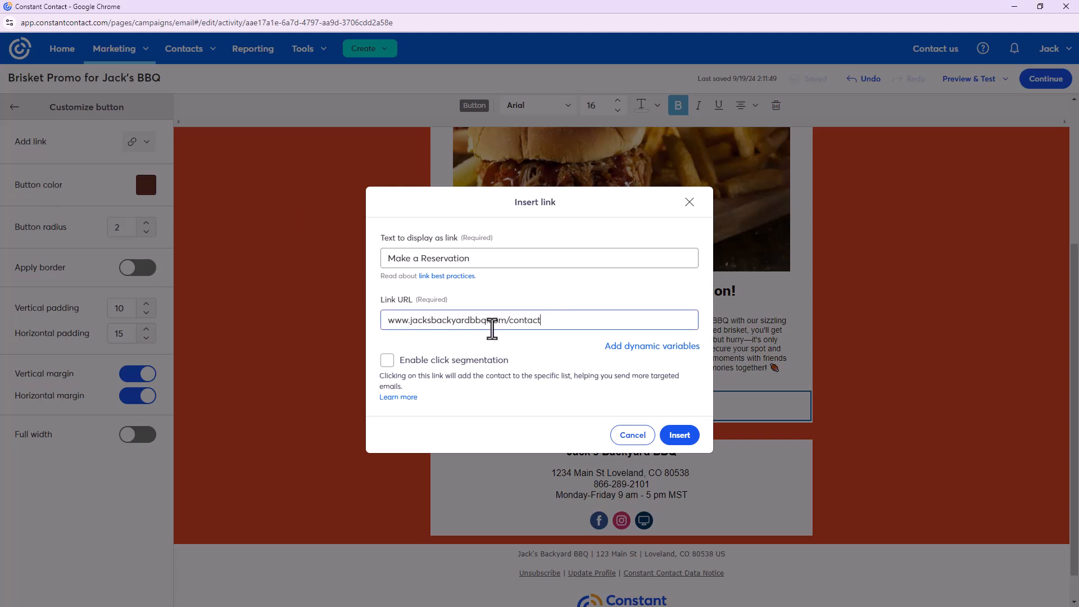
click(690, 439)
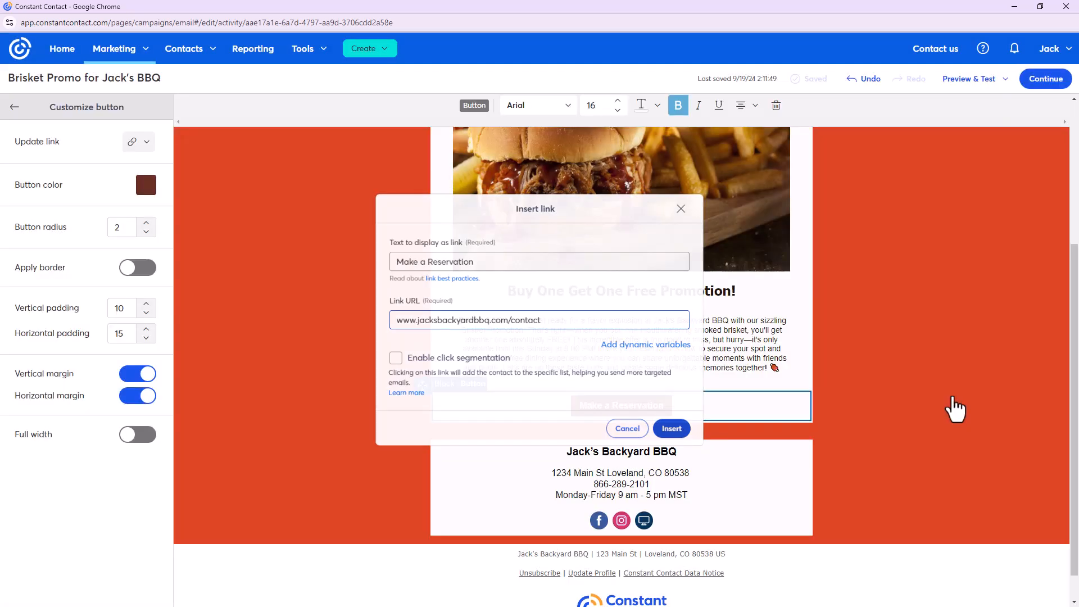
click(953, 391)
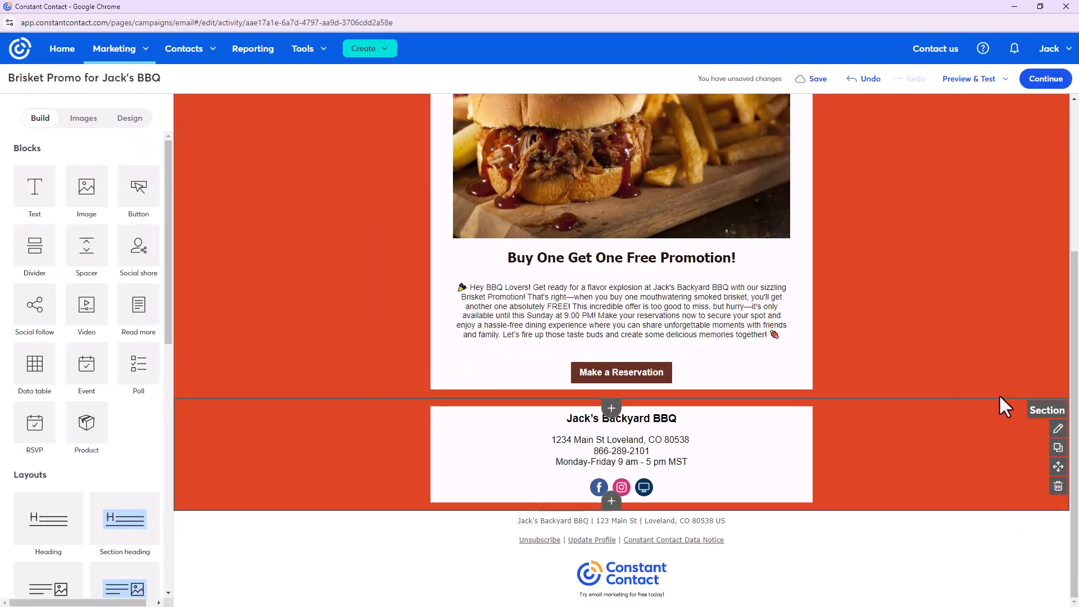
Return to the top of the email and open the Preview & Test options
scroll(978, 388, up, 5)
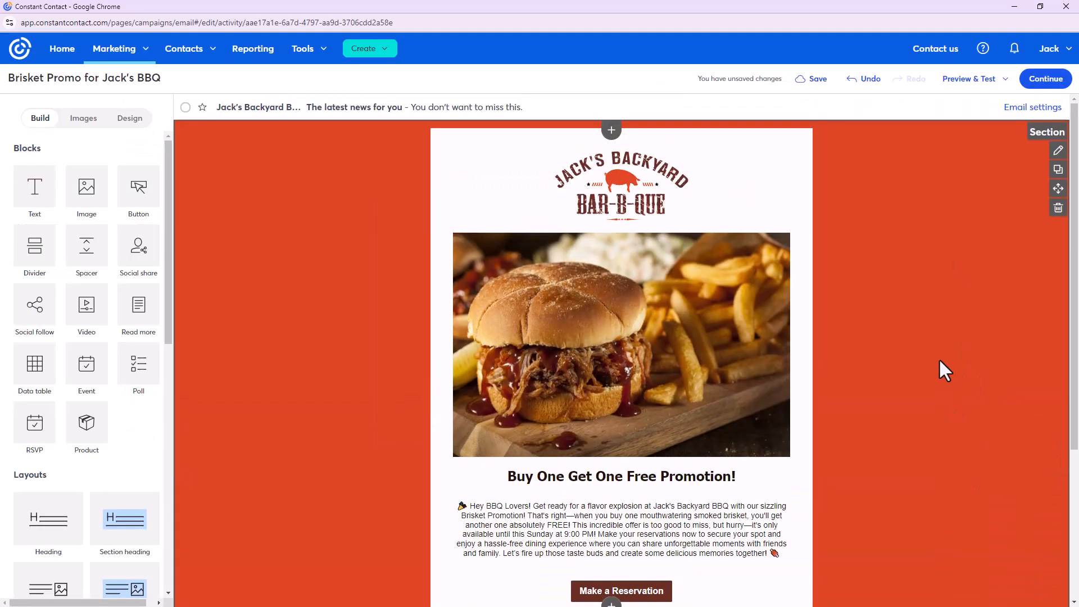
scroll(939, 359, down, 2)
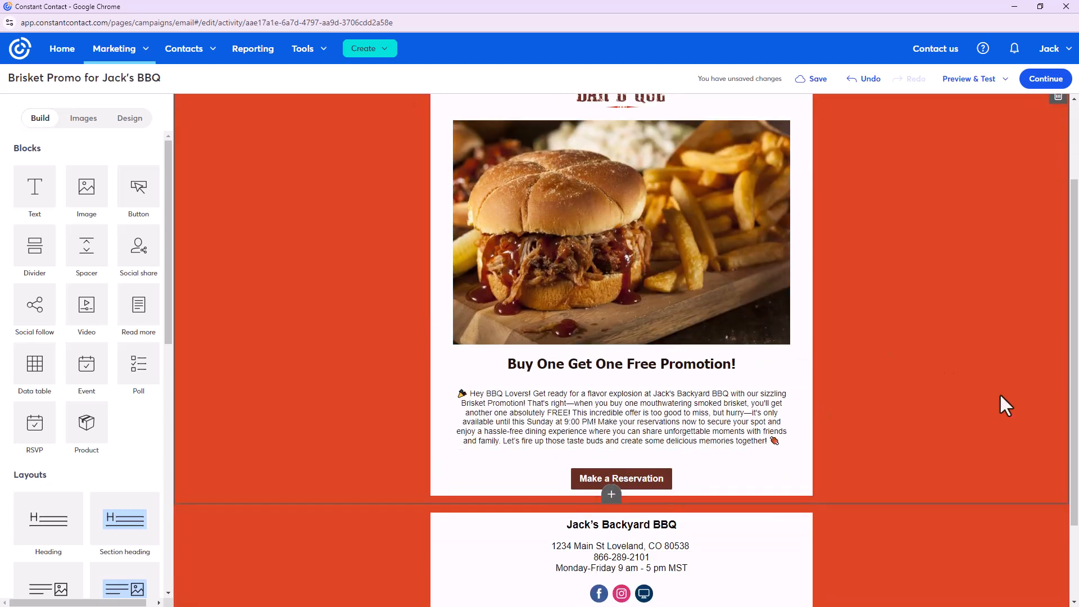
scroll(1001, 396, down, 1)
scroll(1001, 396, up, 3)
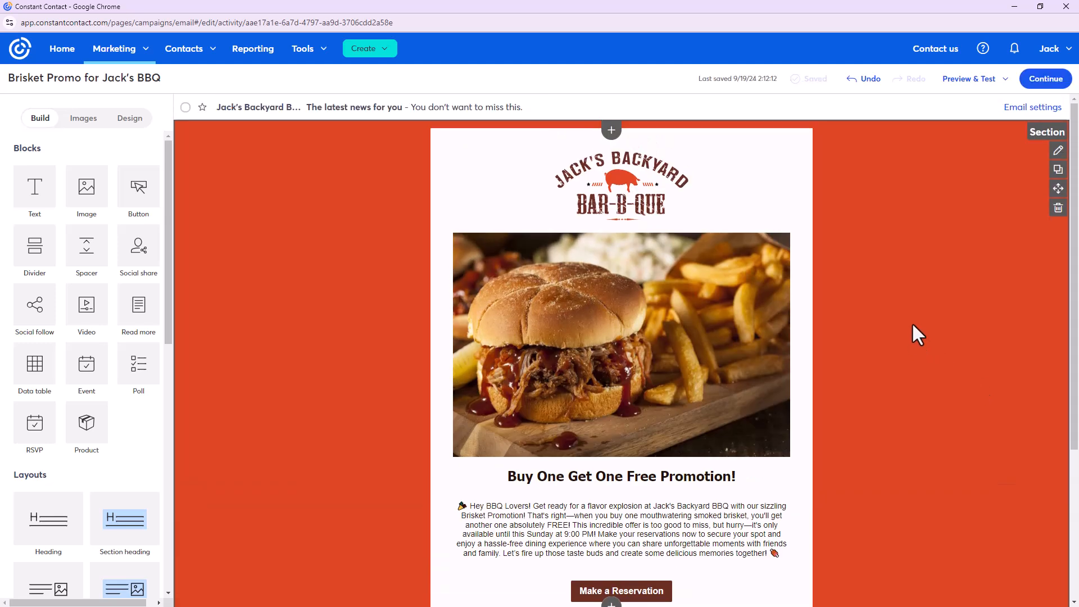
click(970, 85)
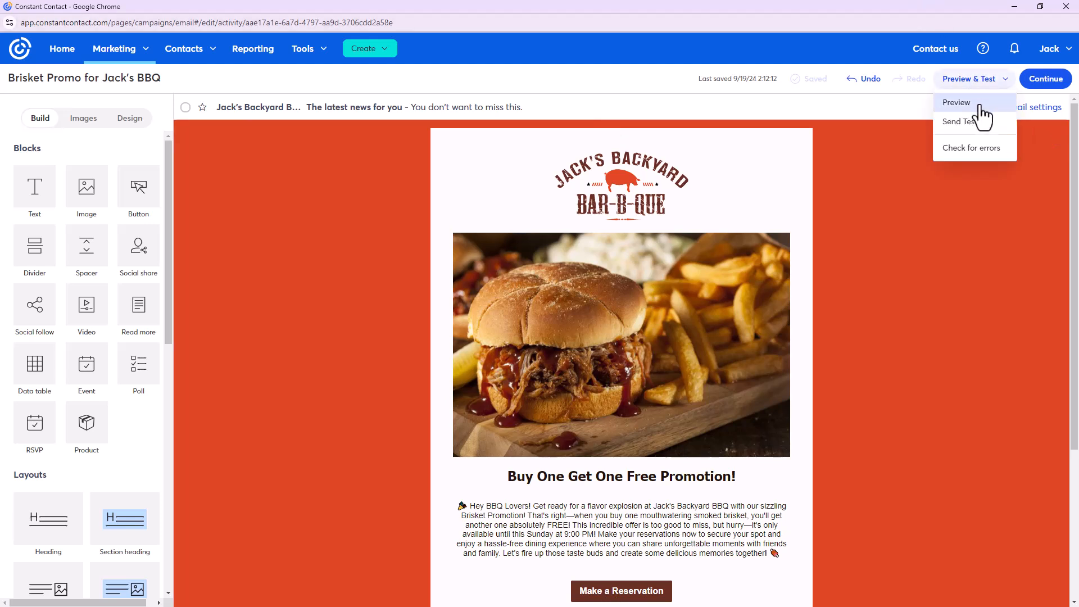
Preview the email in Desktop, Mobile and Inbox views, then close the preview
click(984, 108)
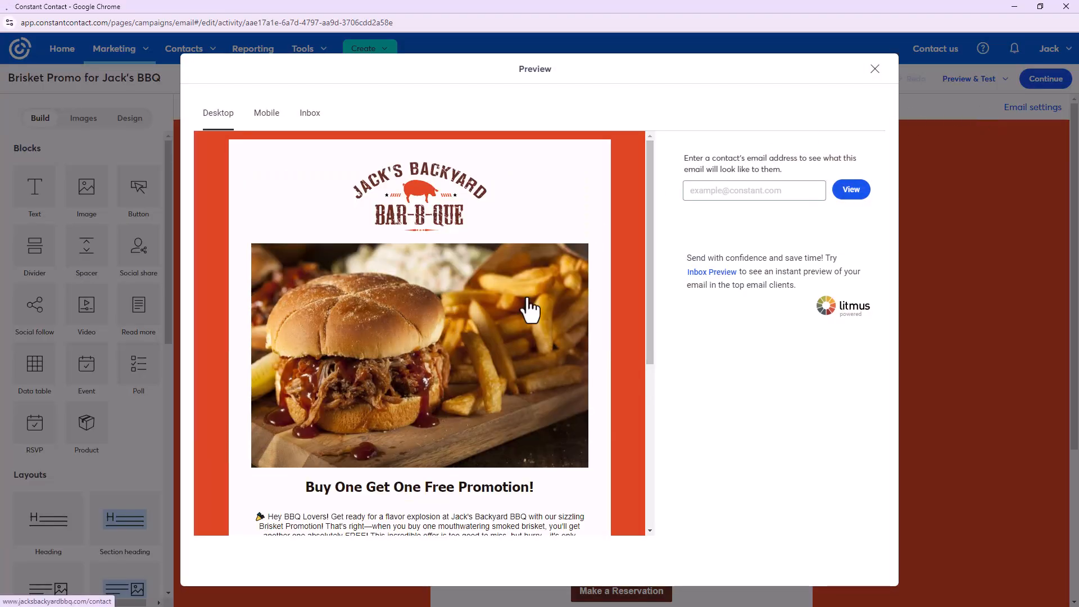
scroll(444, 201, down, 5)
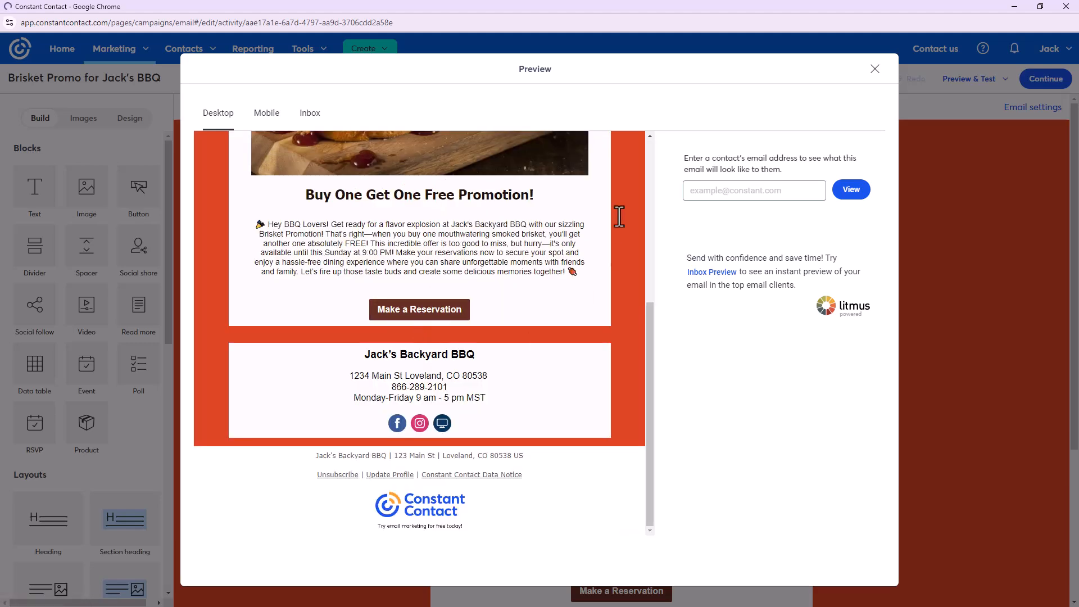
scroll(433, 314, up, 5)
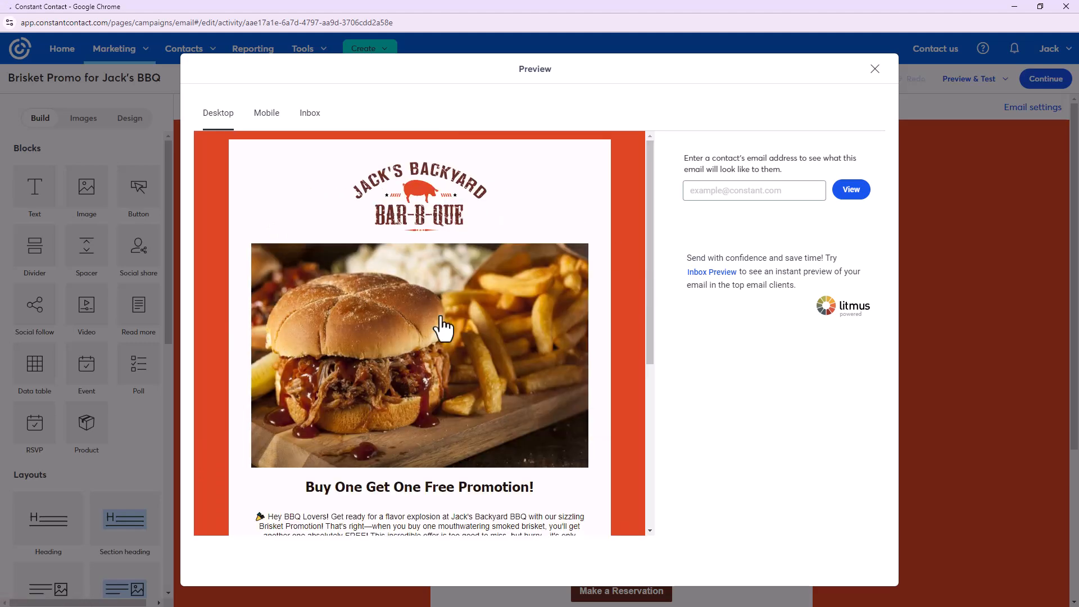
scroll(433, 377, down, 3)
scroll(433, 385, down, 3)
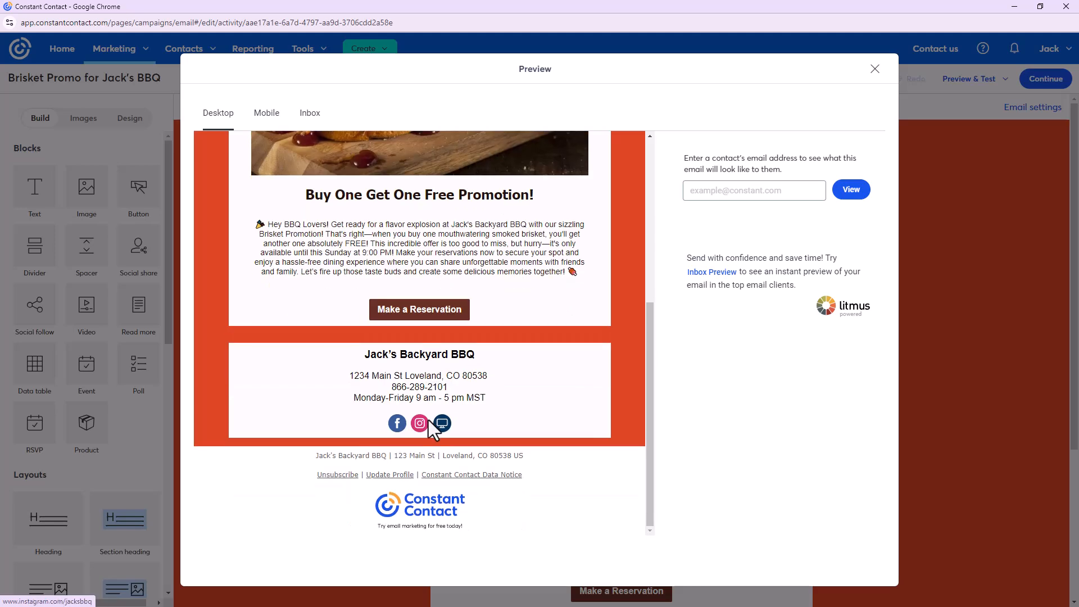
scroll(430, 186, up, 6)
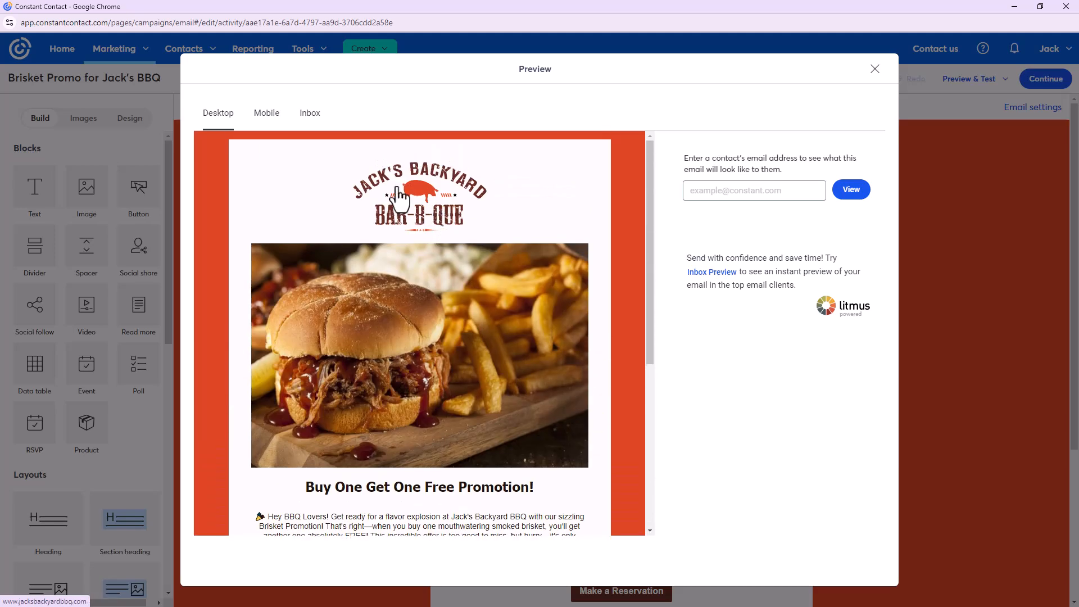
click(265, 115)
scroll(423, 311, down, 5)
scroll(421, 315, up, 6)
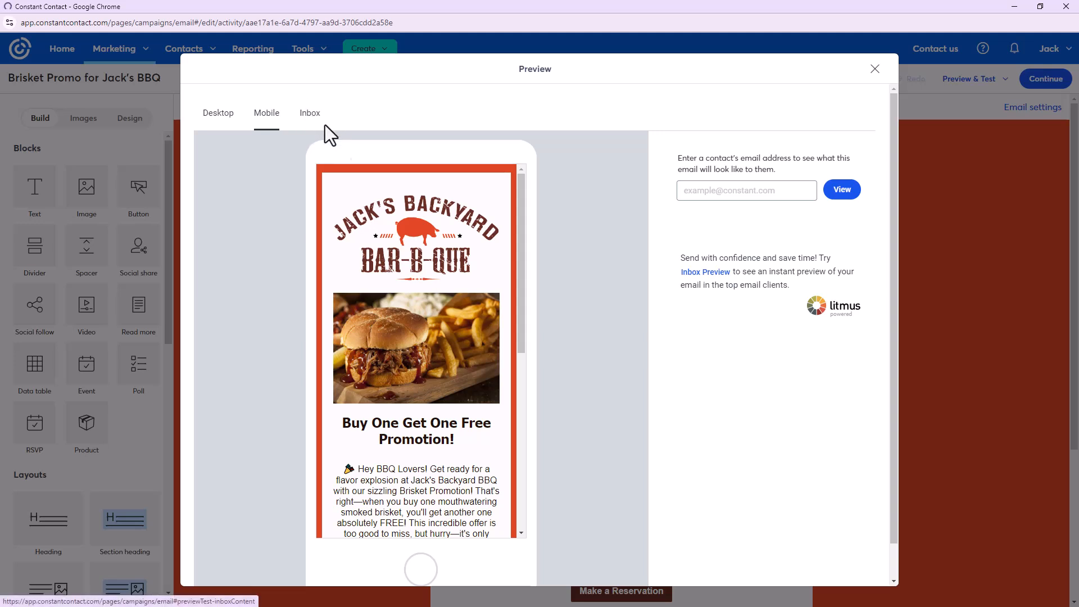
click(312, 124)
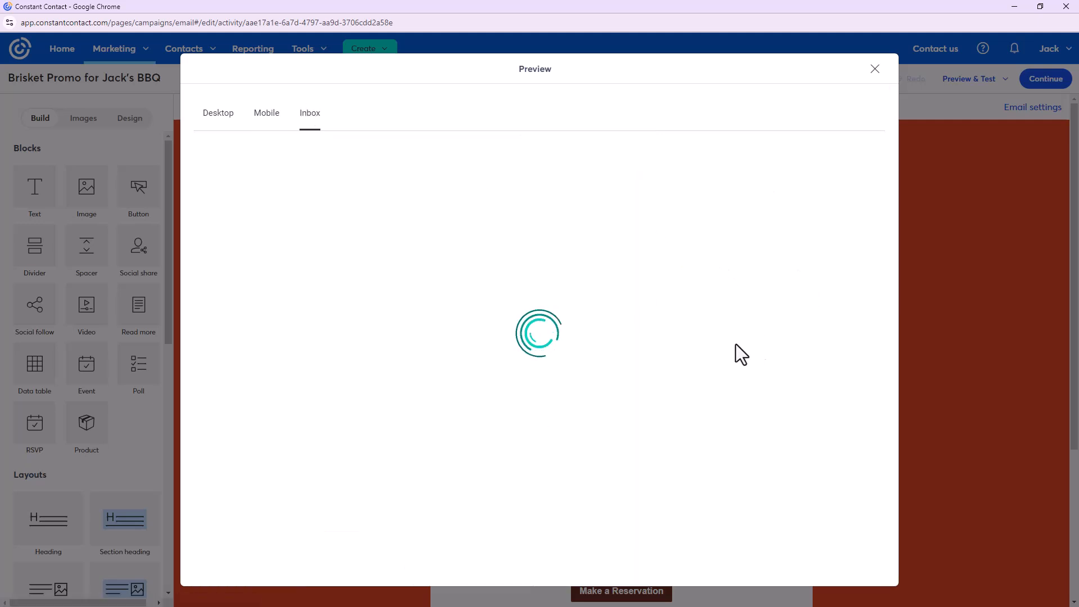
click(872, 70)
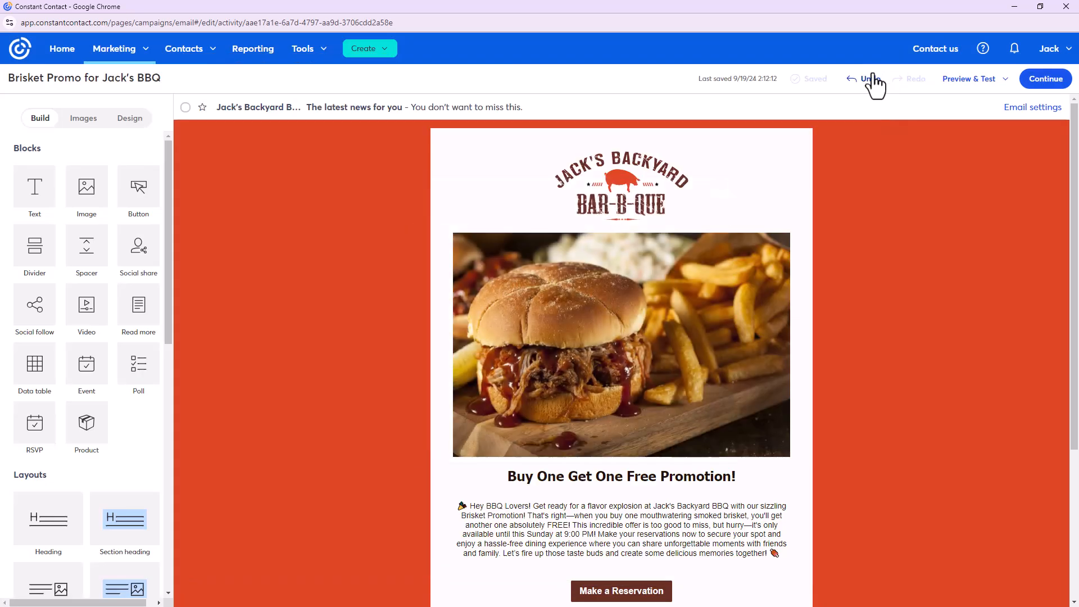
Open the Send a test email option, then close the preview without sending
click(958, 84)
click(980, 127)
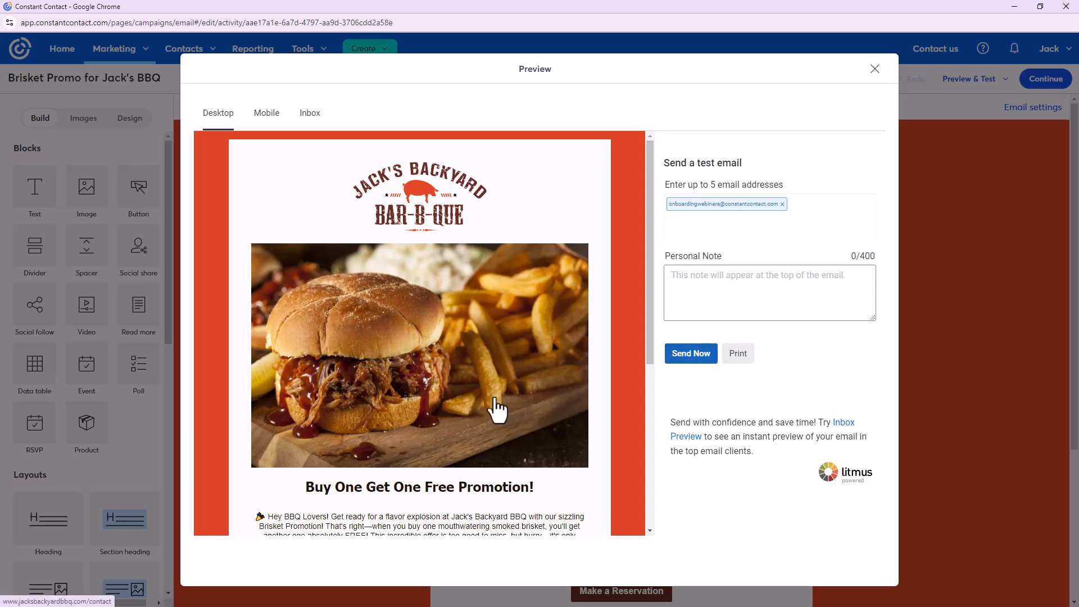
scroll(466, 416, down, 5)
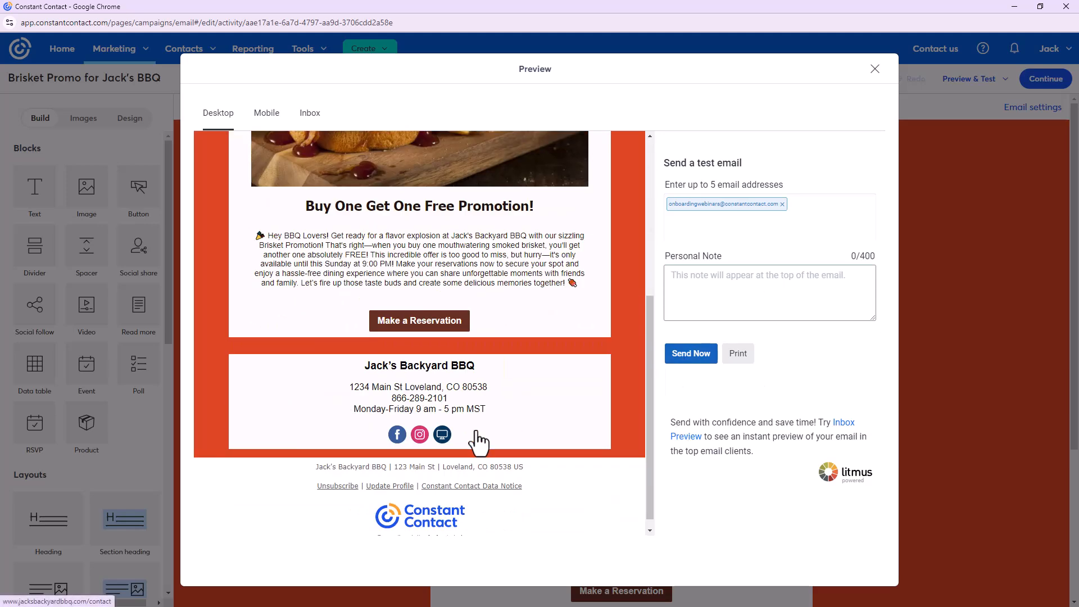
scroll(476, 433, up, 5)
scroll(476, 431, down, 5)
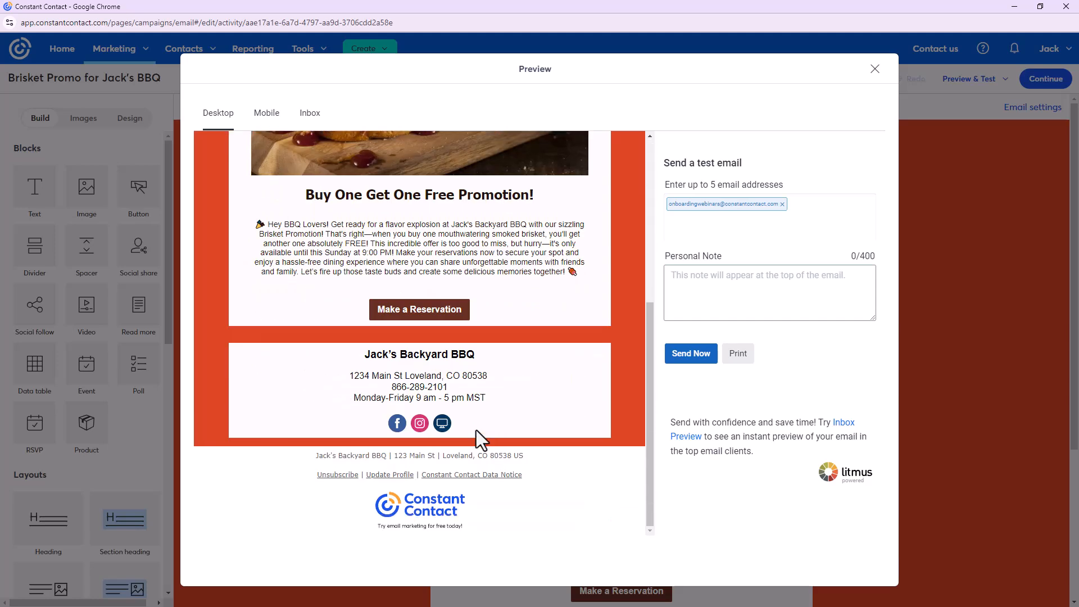
scroll(476, 430, up, 5)
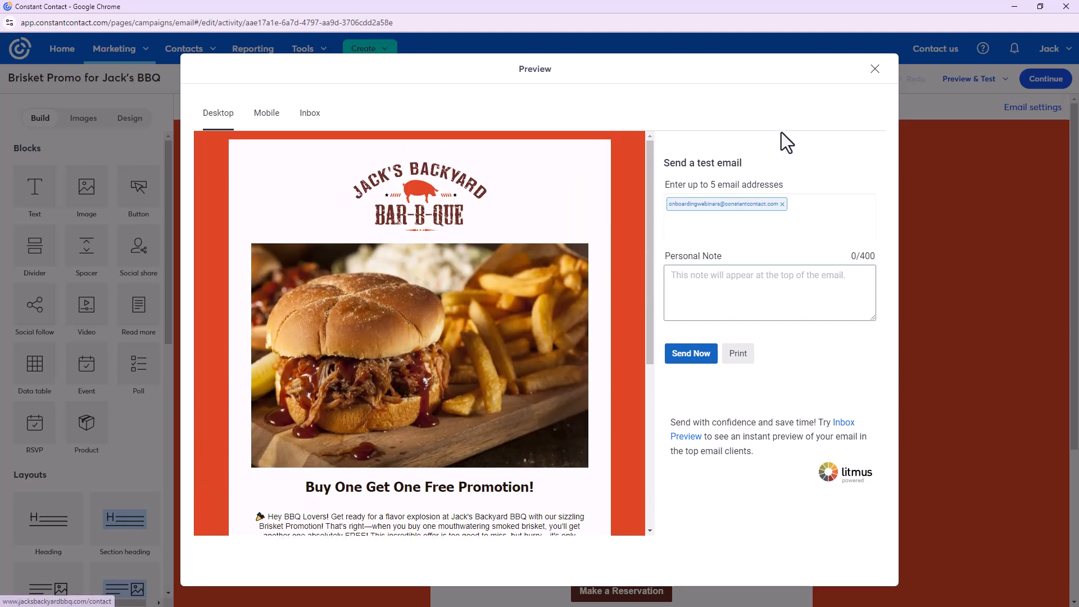
click(875, 68)
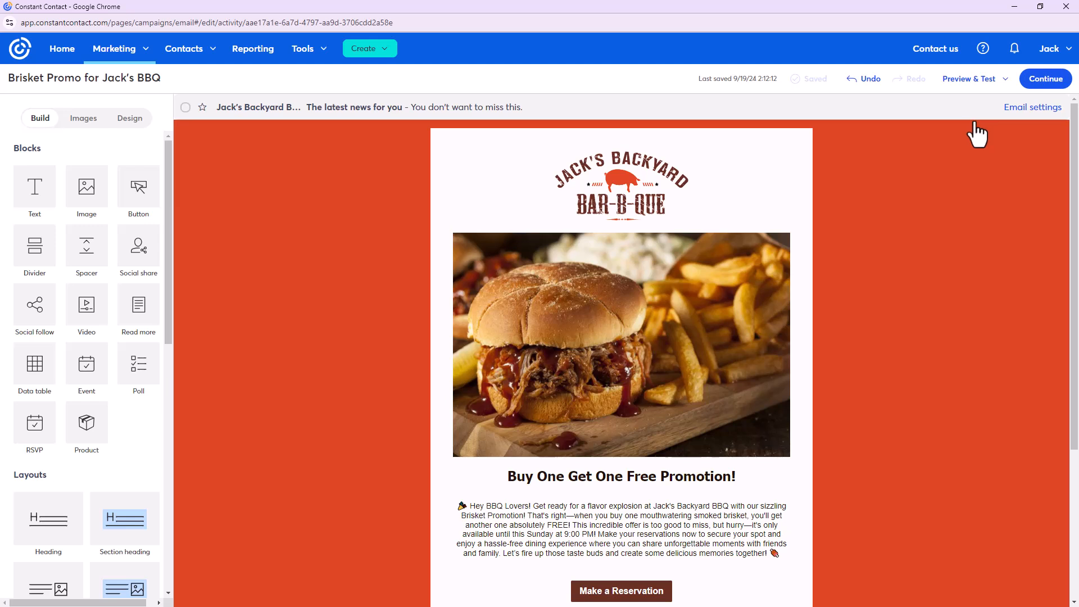
Continue to send settings and select the Jacks BBQ Contacts list (20 contacts)
click(1045, 80)
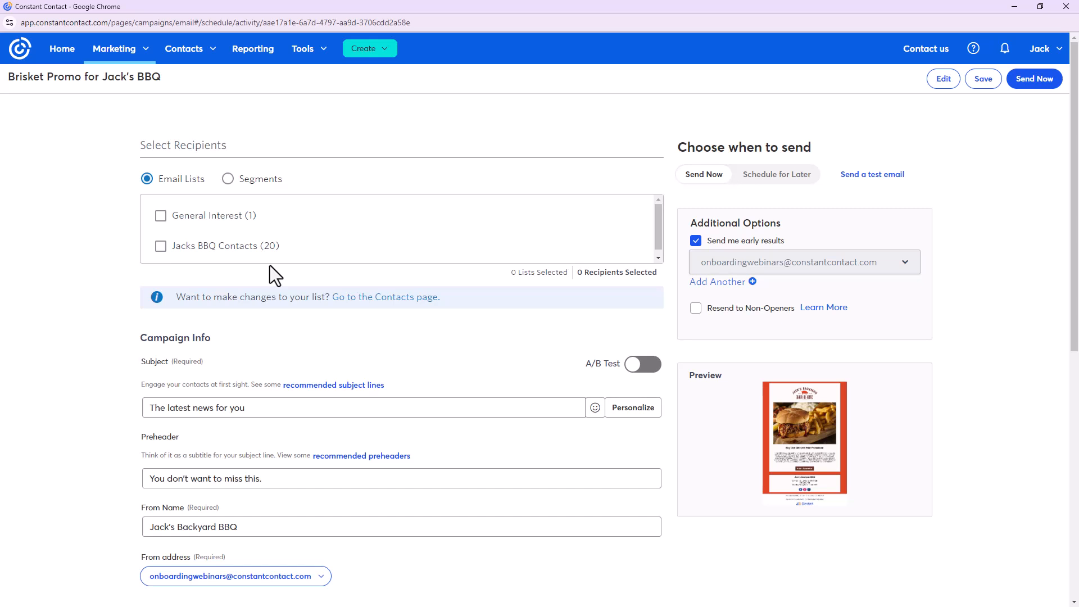
click(161, 246)
scroll(366, 349, down, 4)
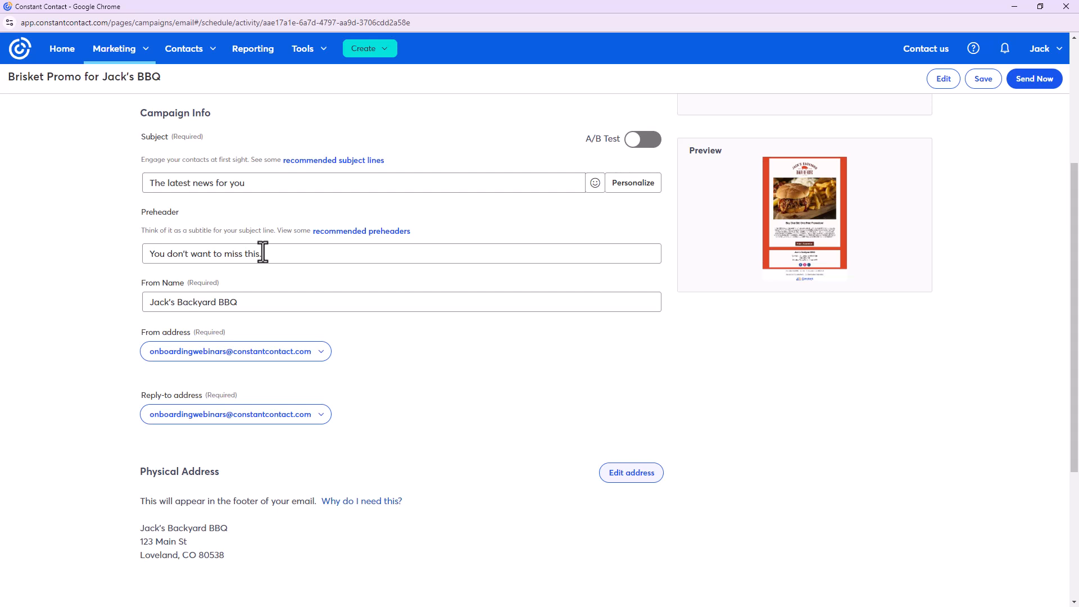
Insert recommended subject 'Special Offer Ends This Sunday!' and preheader 'Buy One Get One Free Promotion!'
click(331, 168)
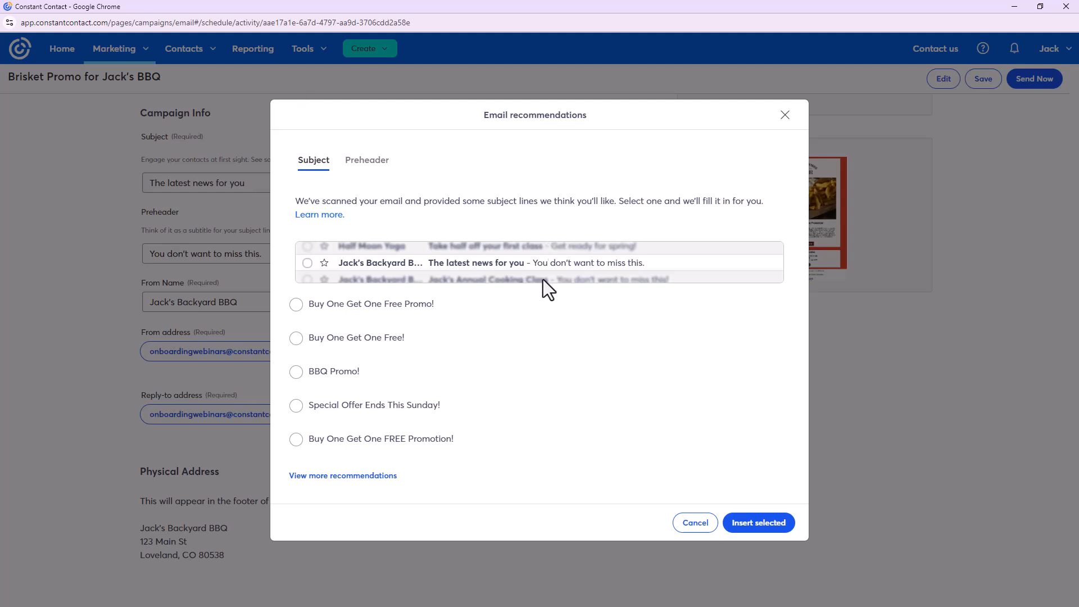
click(295, 406)
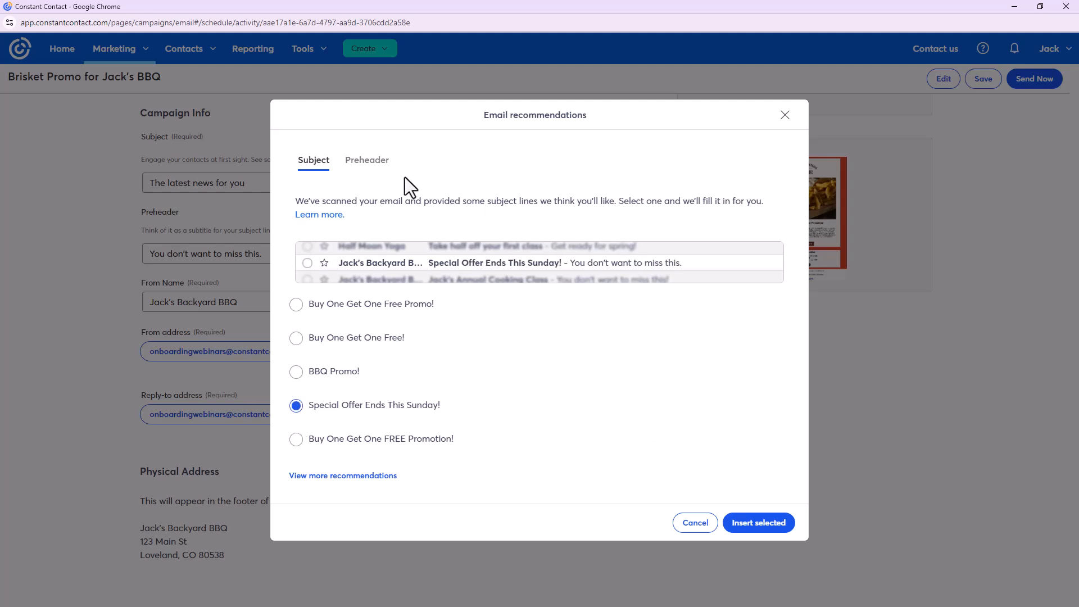
click(382, 167)
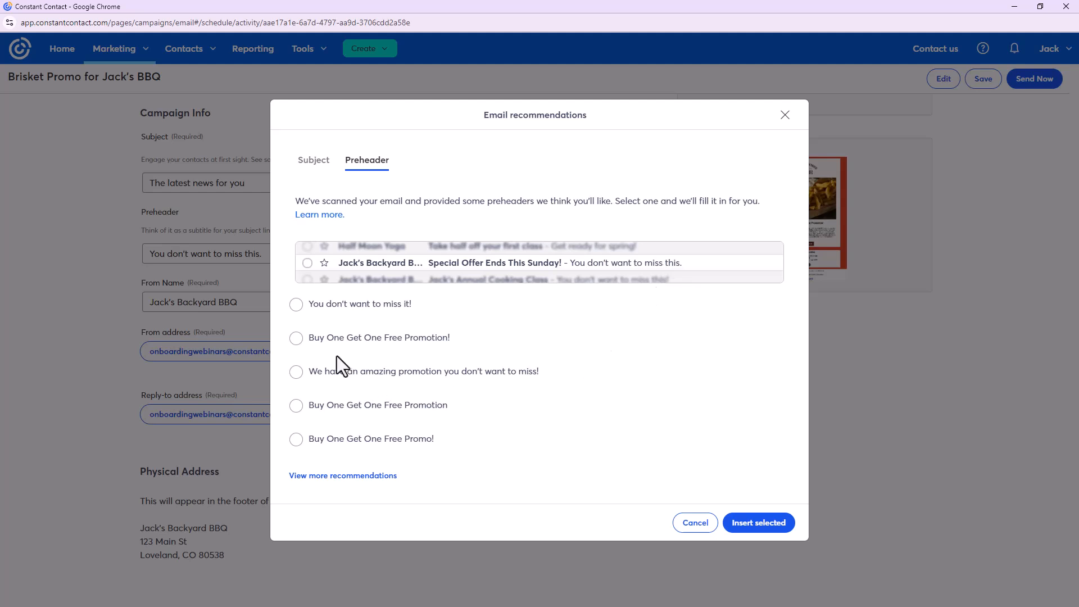
click(296, 337)
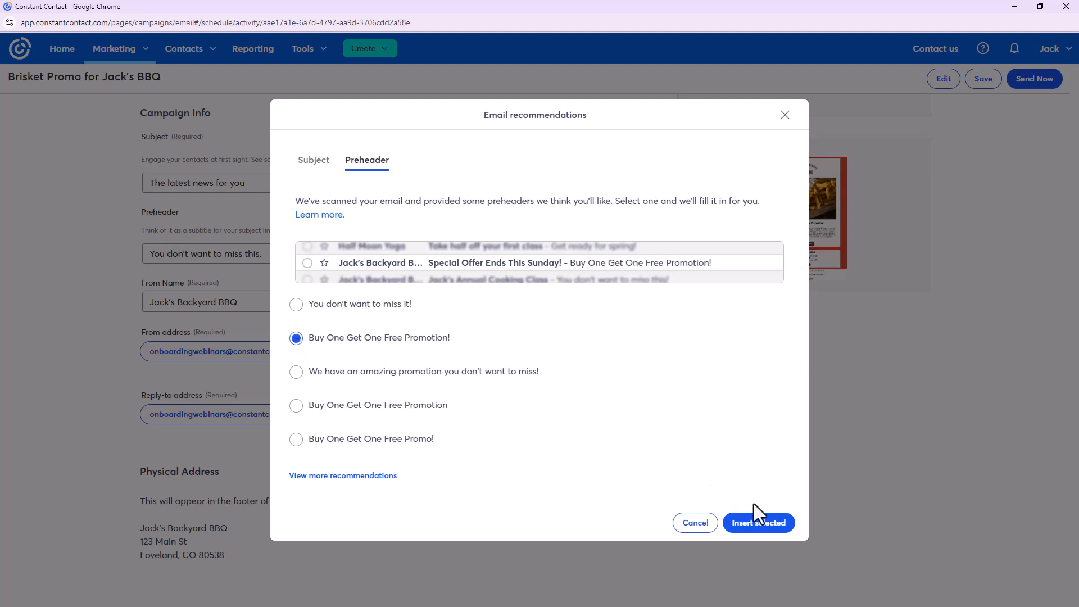
click(758, 524)
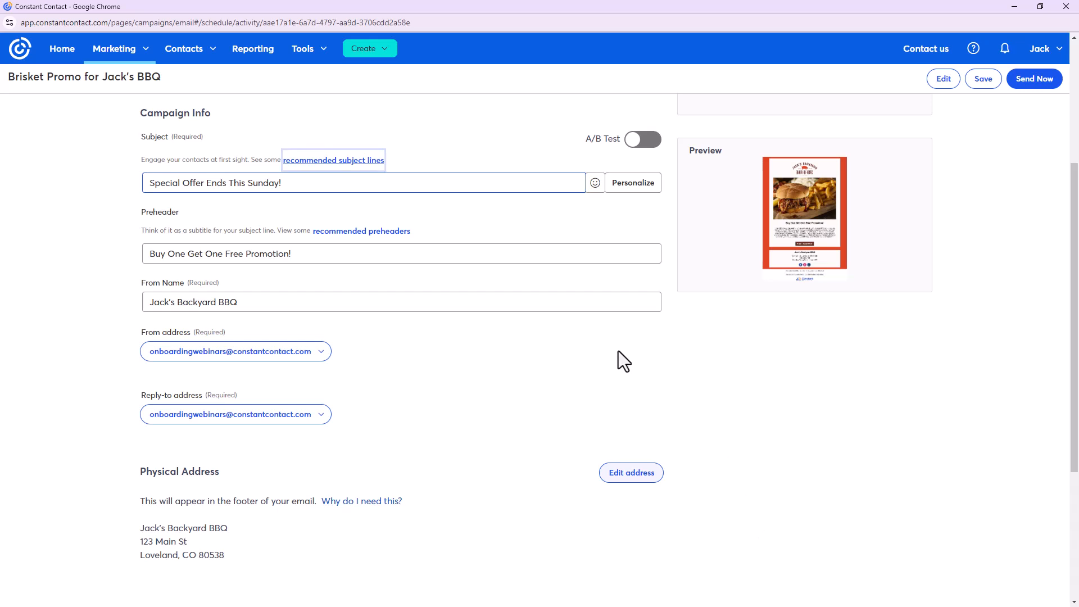
scroll(299, 438, down, 2)
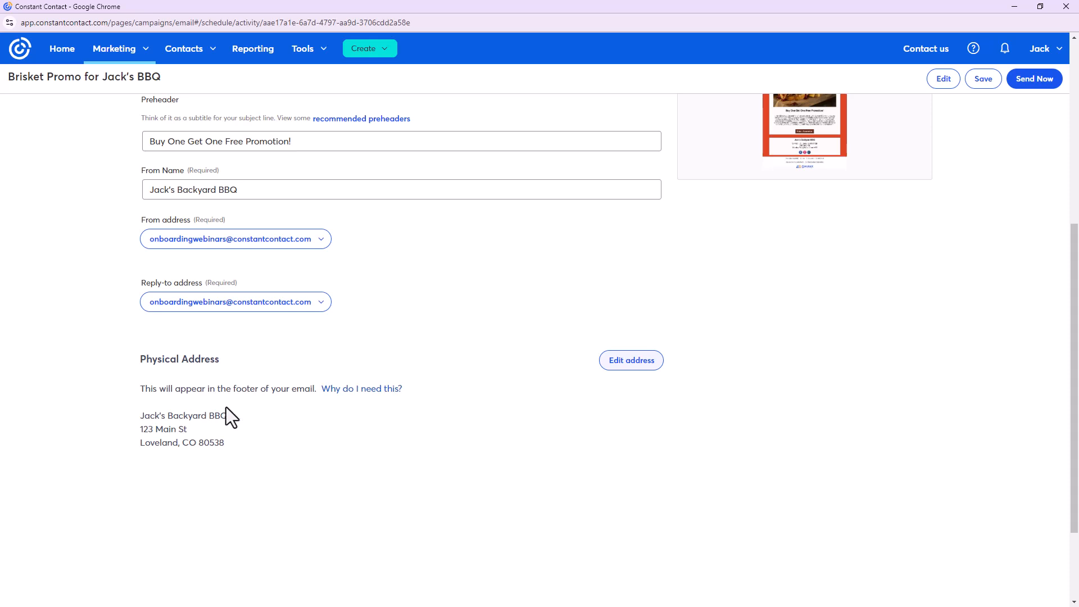
scroll(480, 424, up, 5)
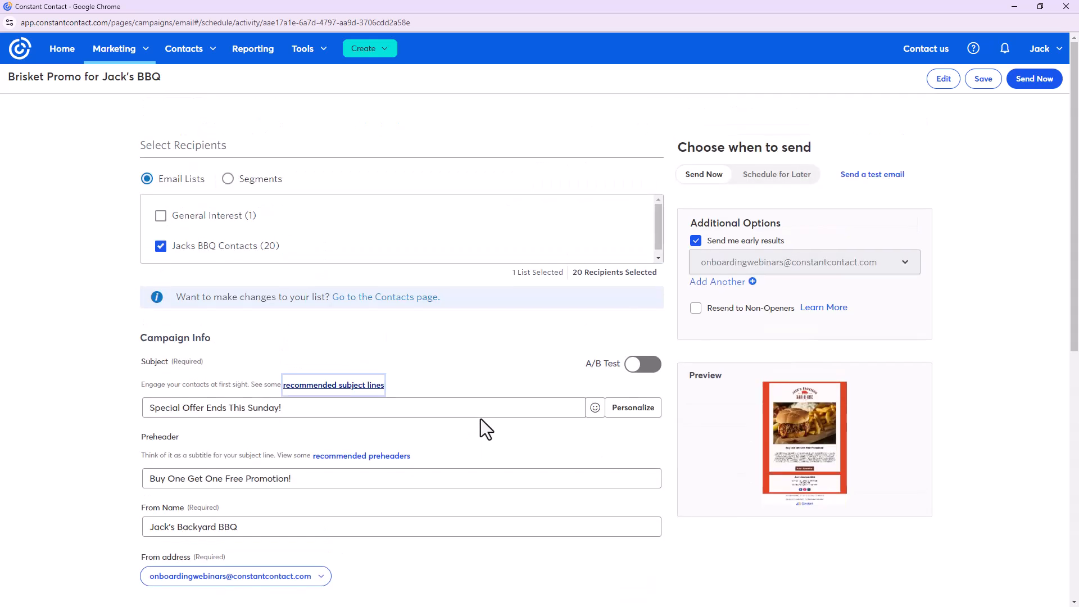
Schedule the email for later on 09/23/2024 at 10:15 AM
click(775, 178)
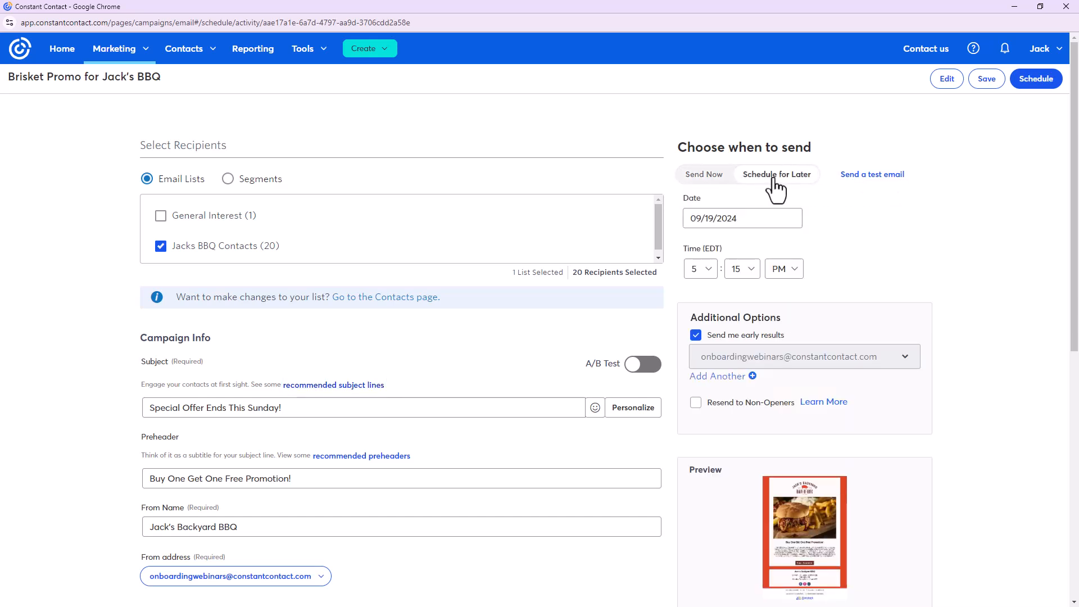
click(722, 221)
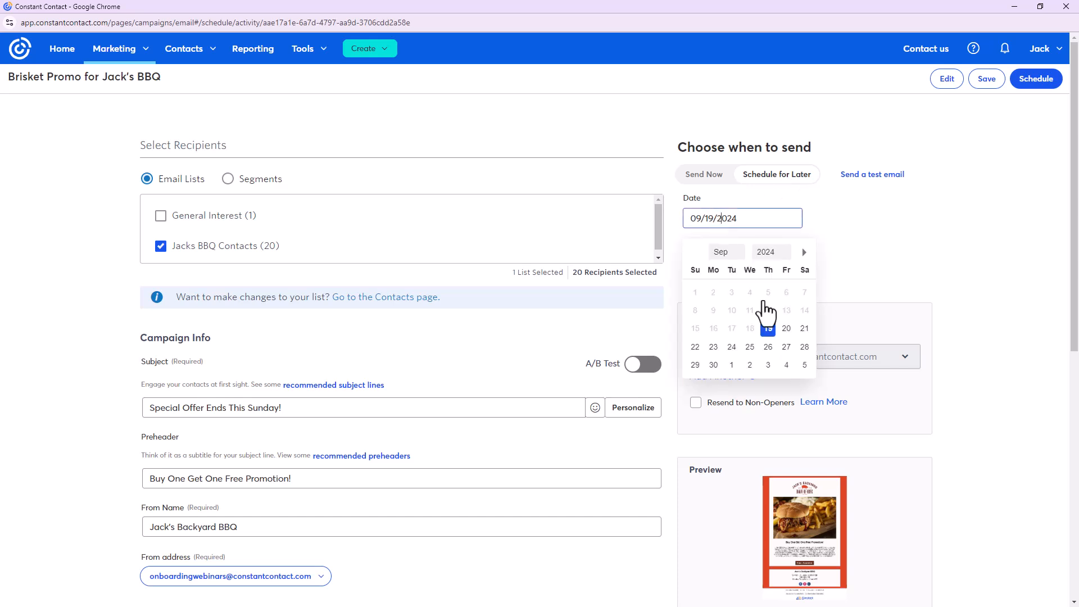
click(713, 347)
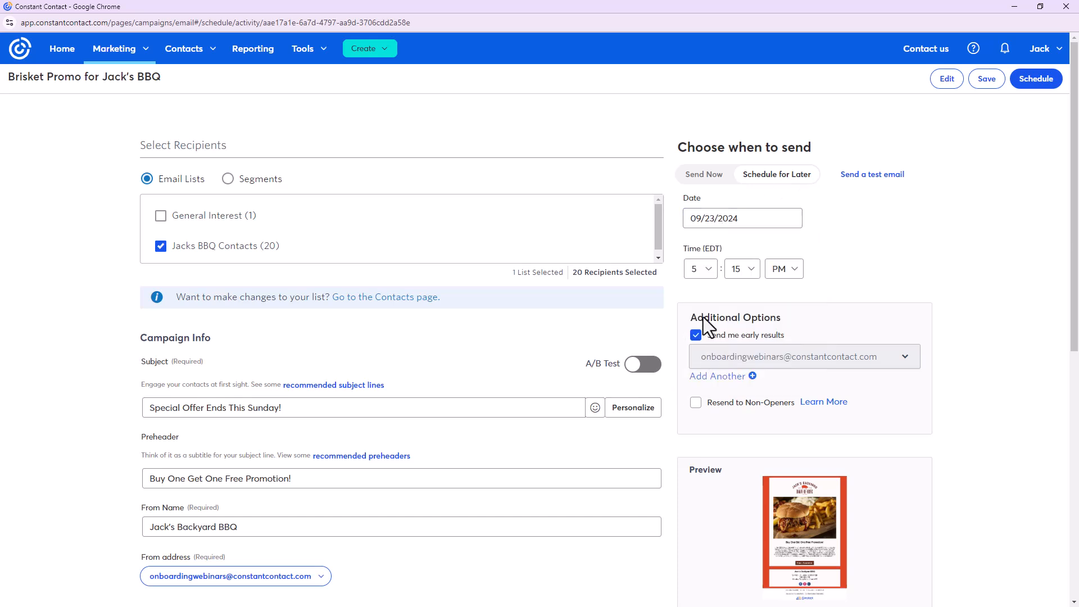
click(702, 278)
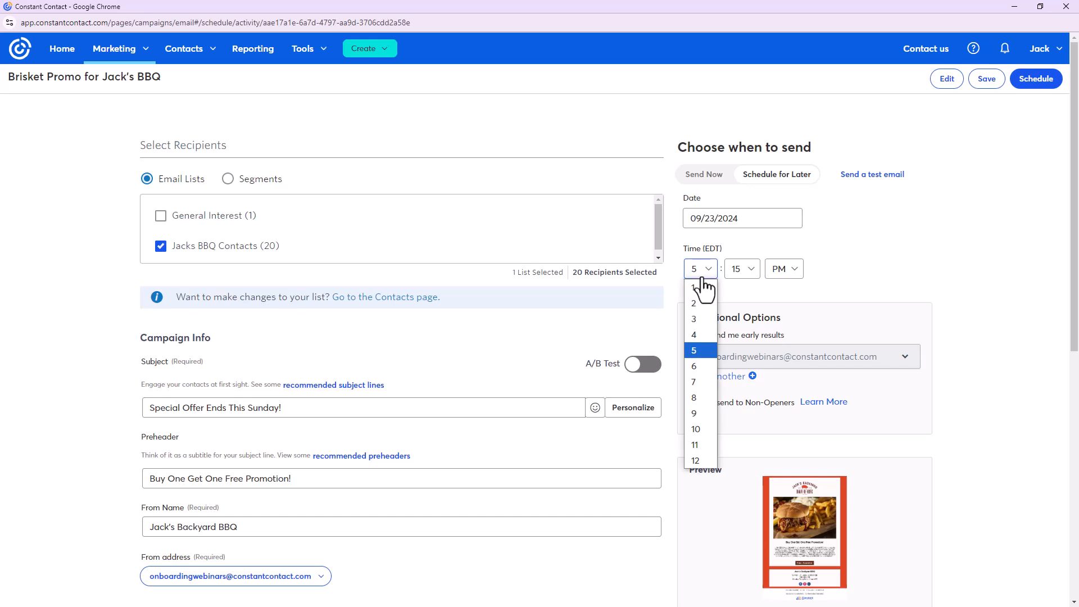
click(709, 427)
click(784, 272)
click(791, 285)
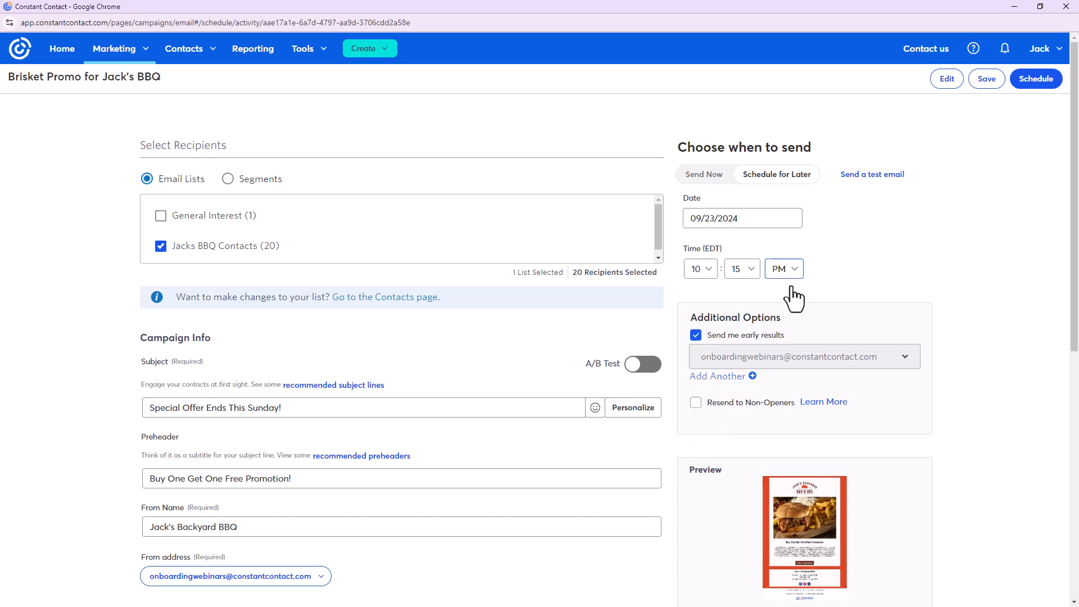
click(1033, 83)
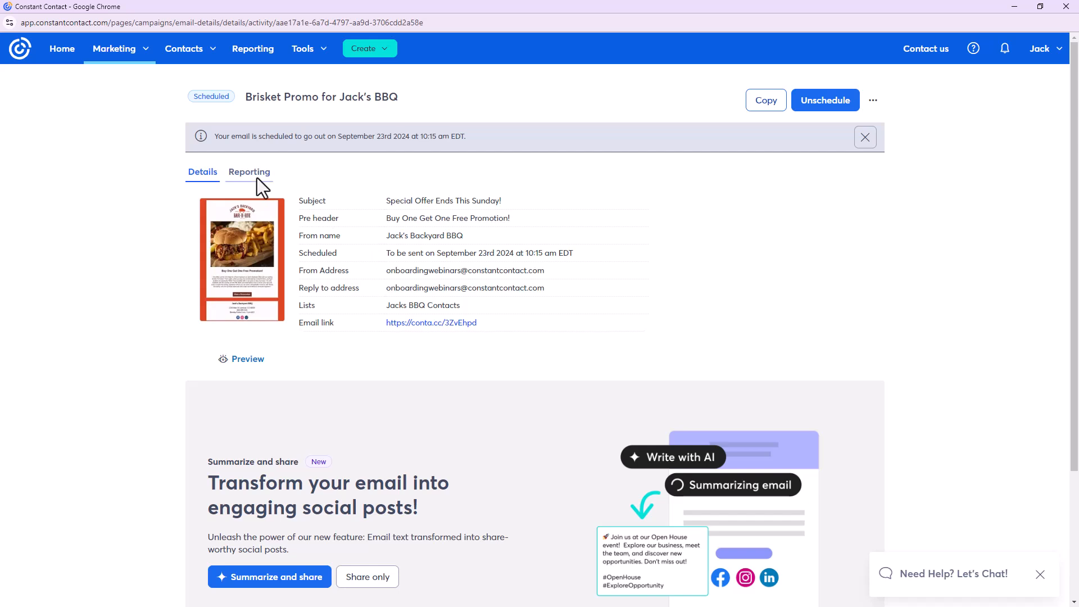
Return to the home dashboard to confirm Brisket Promo for Jack's BBQ is scheduled for Sep 23, 2024
click(69, 66)
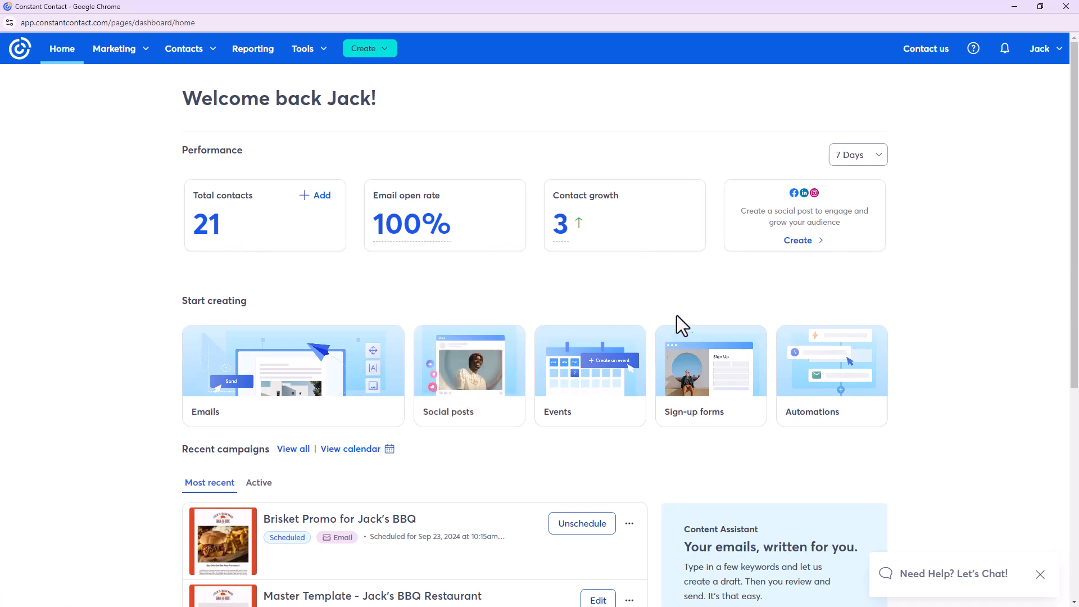
mouse_move(440, 247)
scroll(749, 315, down, 6)
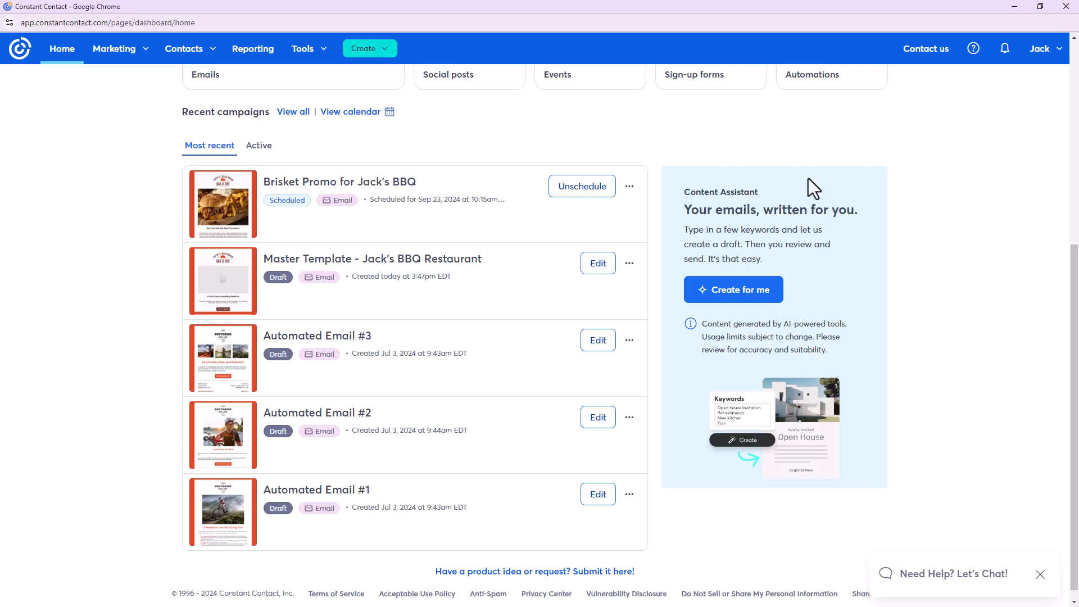
scroll(757, 460, down, 1)
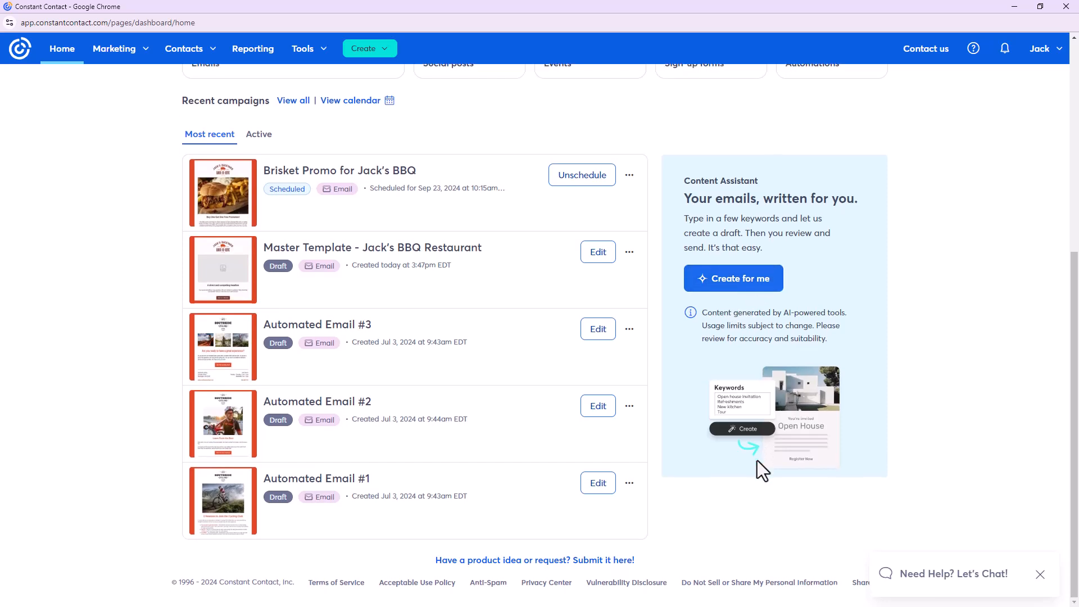
scroll(757, 461, up, 1)
scroll(757, 460, up, 5)
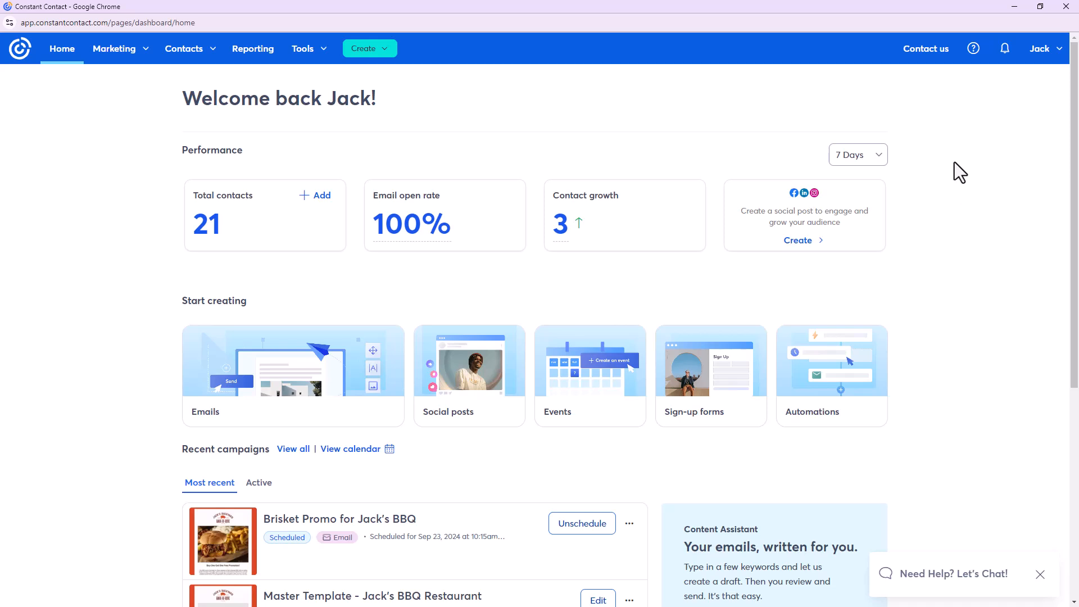
Review the Help panel's Contact us support options, close it, and advance to the closing slide
click(973, 51)
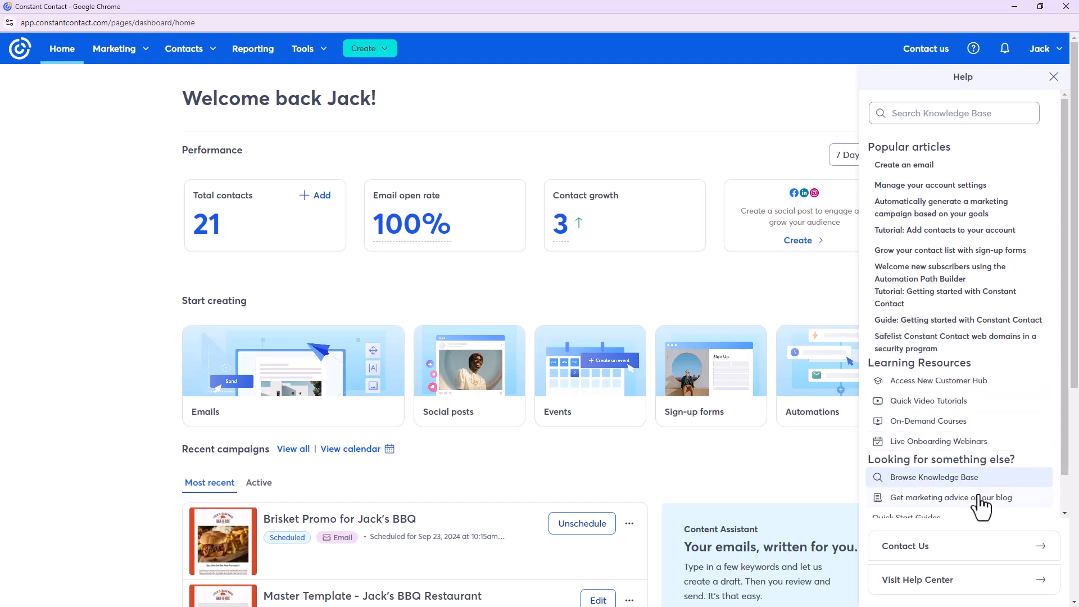
scroll(981, 509, down, 2)
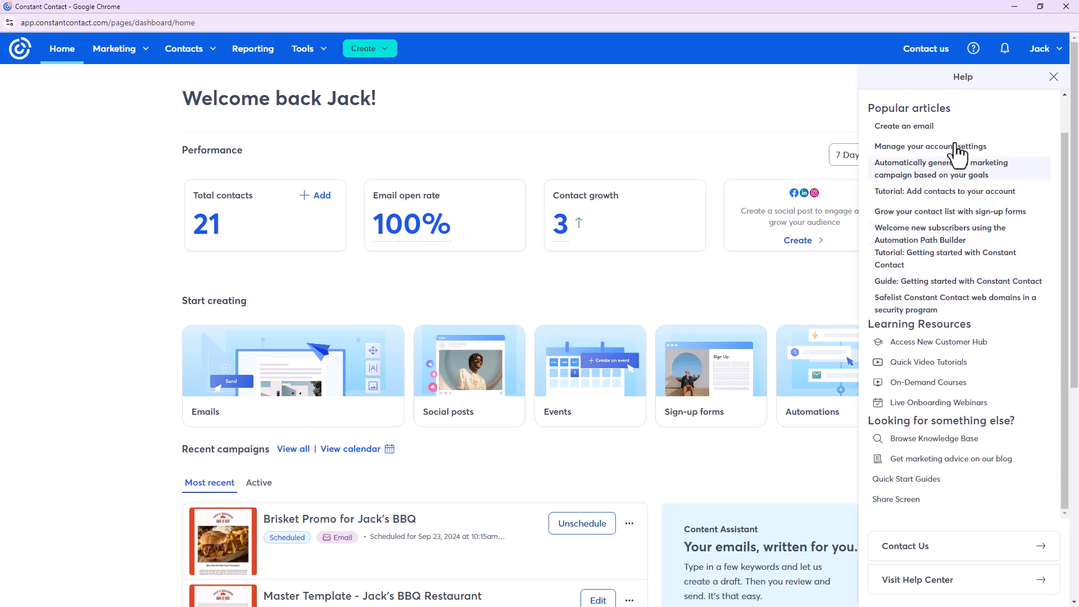
click(924, 49)
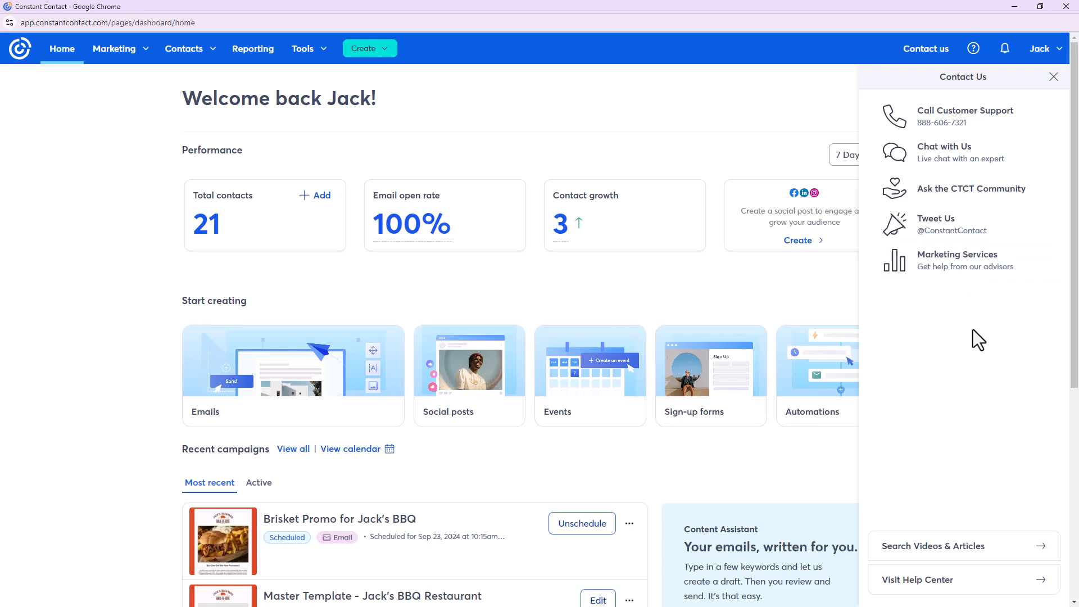
click(1054, 79)
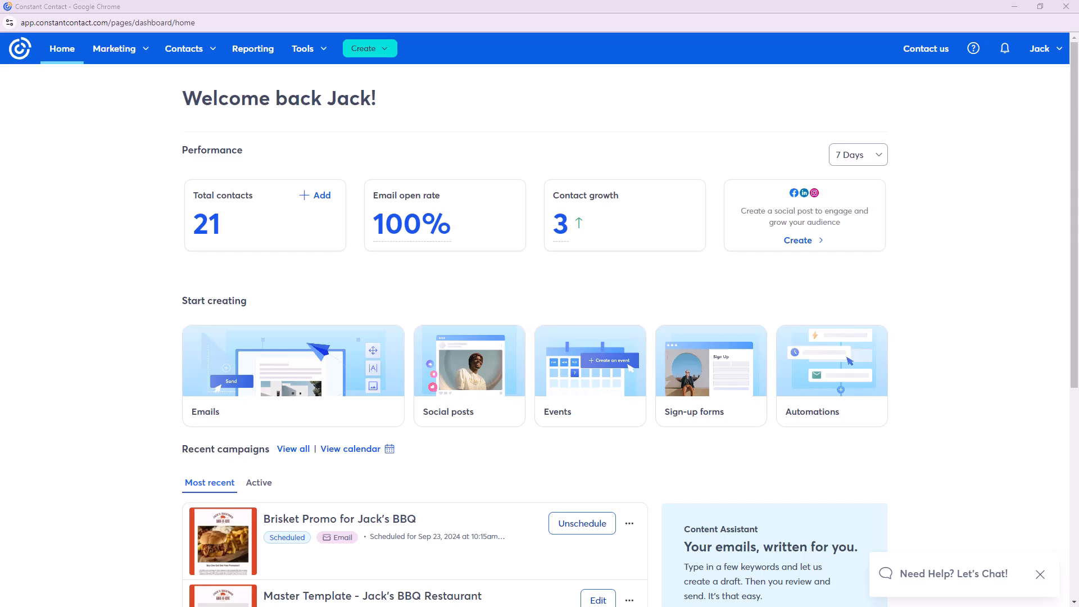
key(shift+F5)
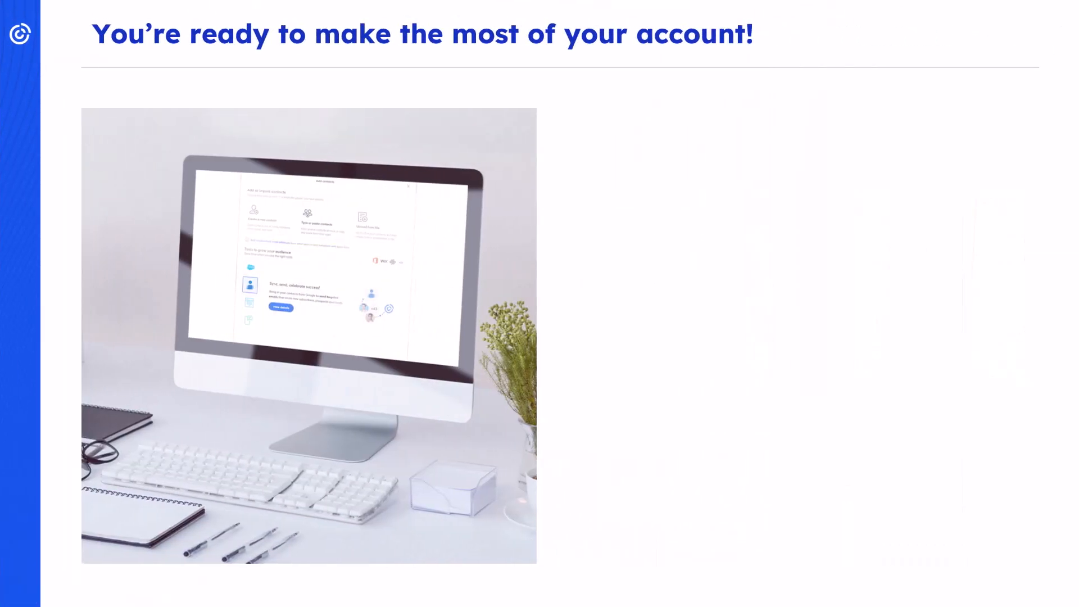
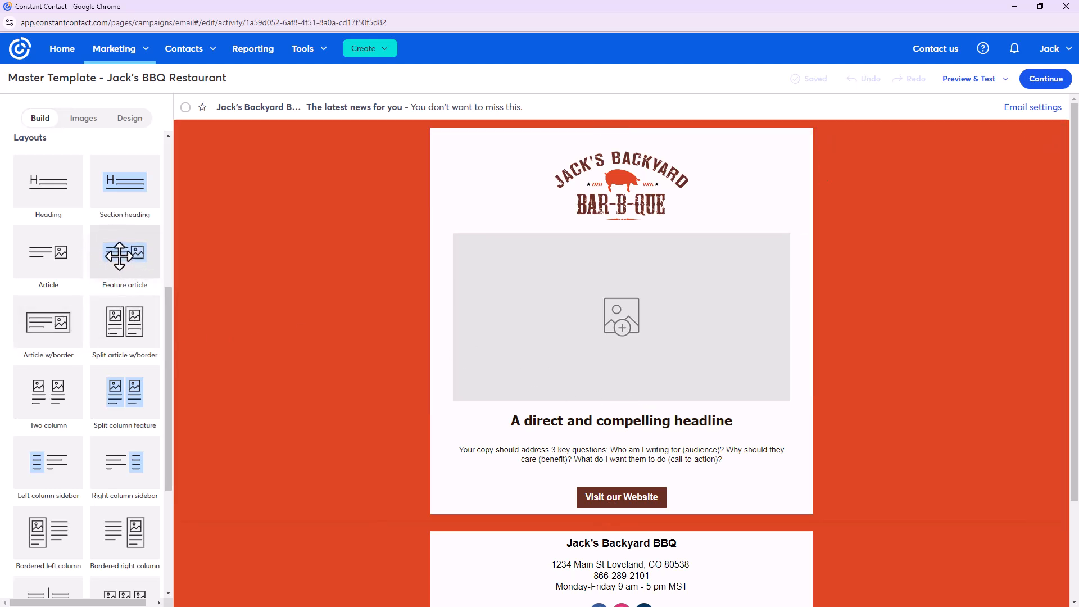
Add the shaded Feature article layout below the website button
click(740, 425)
scroll(867, 425, down, 3)
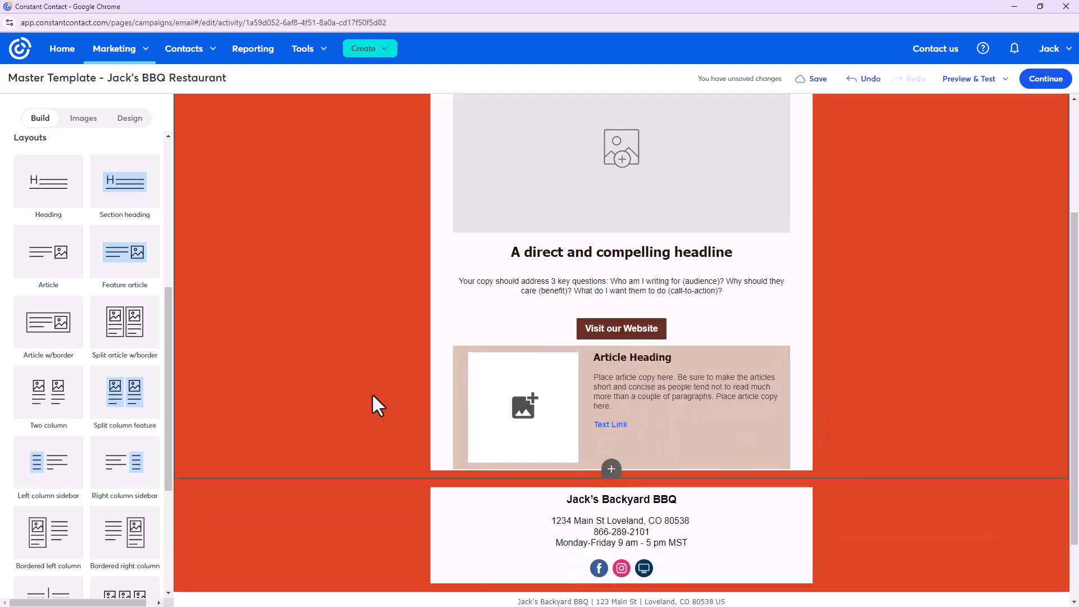
scroll(75, 289, up, 5)
drag(83, 194, 1062, 489)
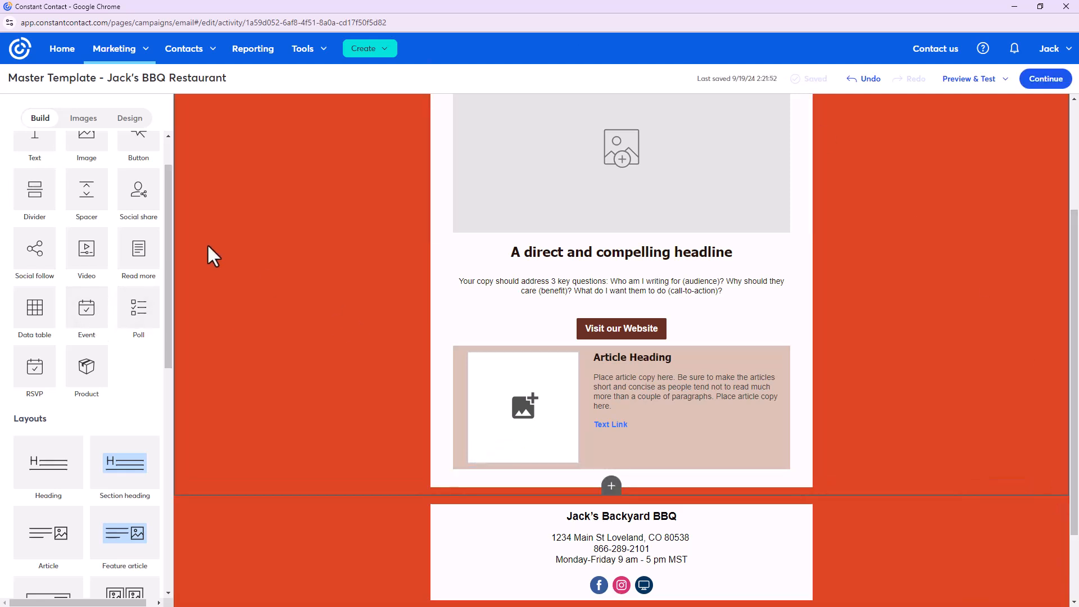
scroll(145, 394, down, 5)
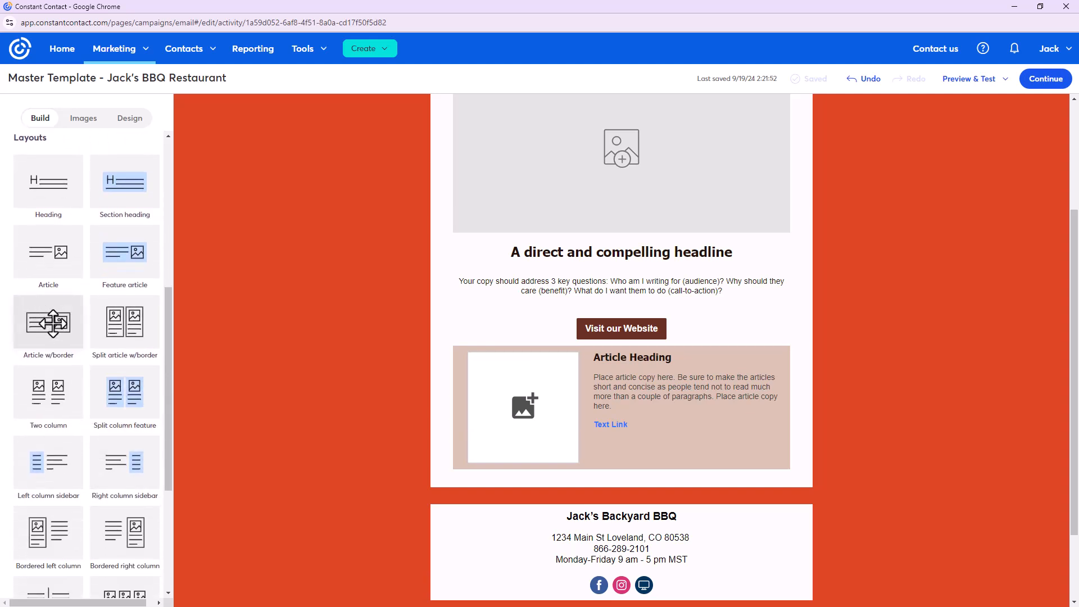
Add the Article w/border layout below the feature article
drag(551, 475, 558, 479)
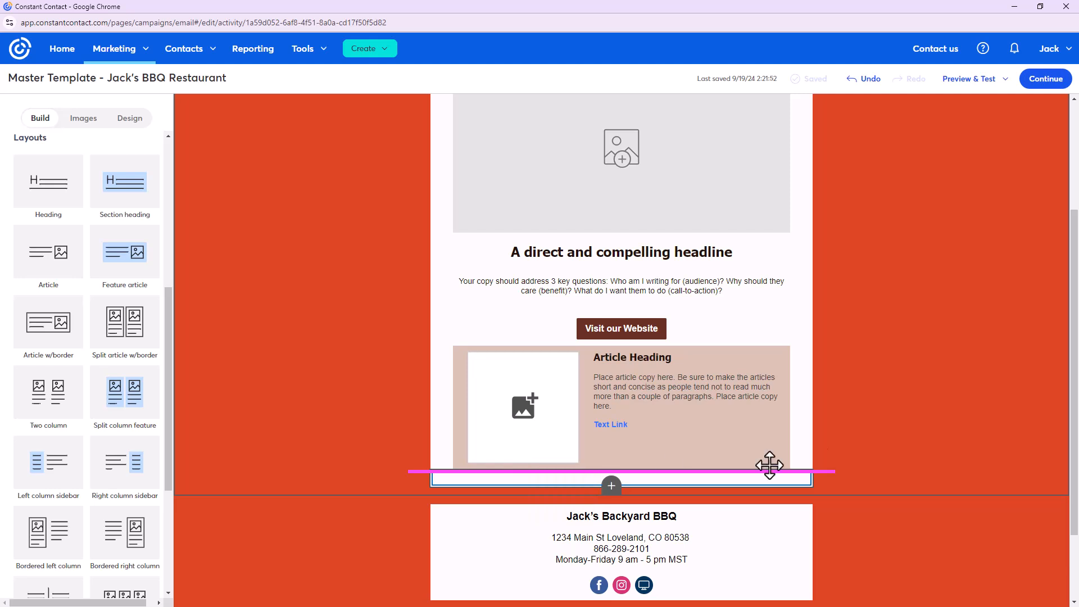
scroll(79, 230, up, 5)
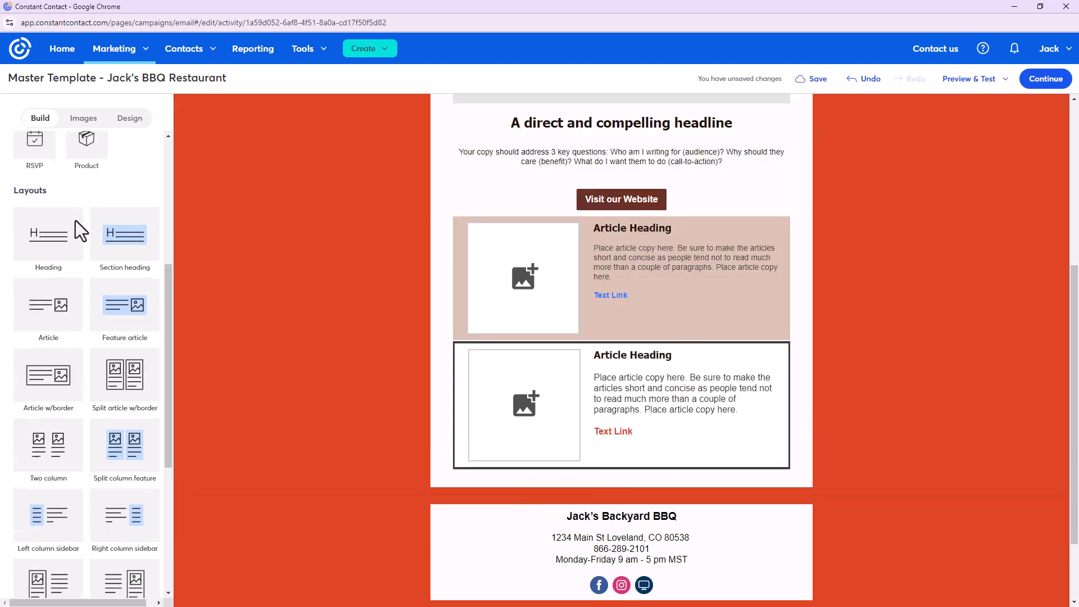
scroll(79, 231, up, 1)
drag(89, 240, 966, 424)
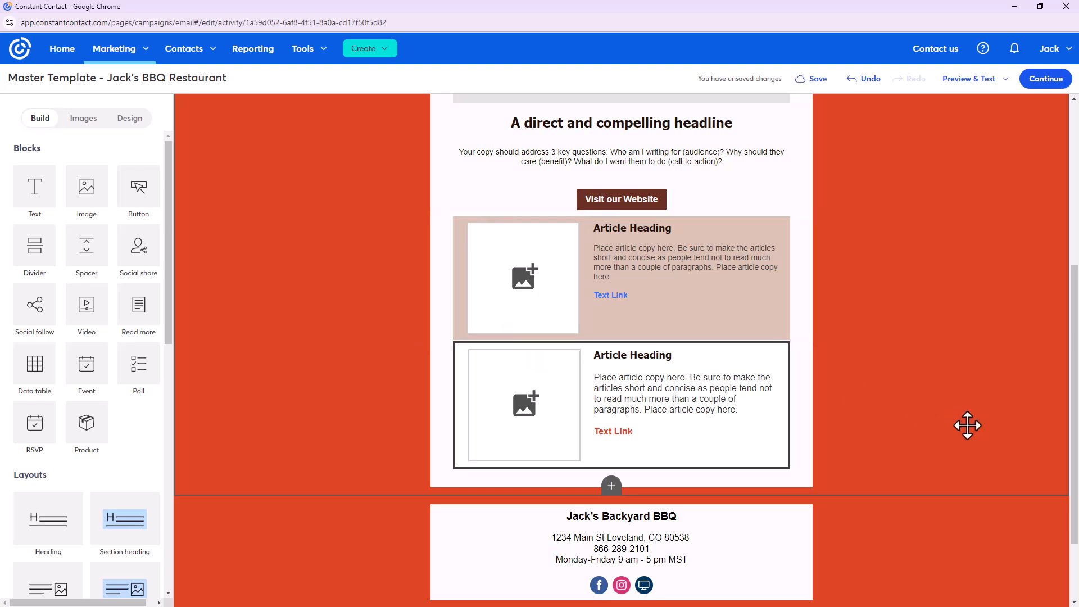
Try adding a two-column layout to the email
scroll(967, 423, up, 5)
scroll(967, 423, down, 5)
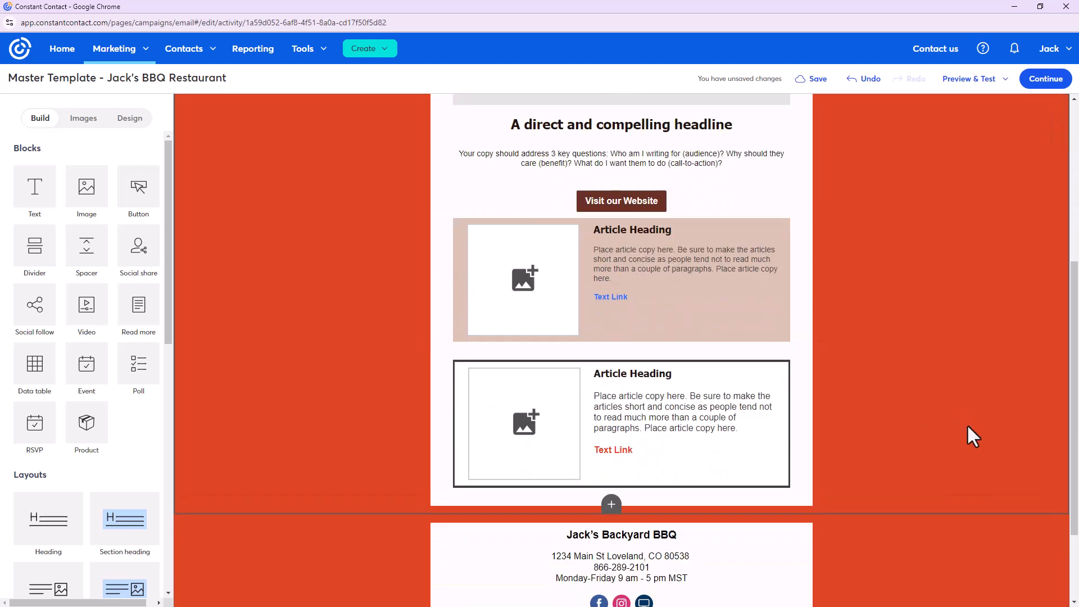
scroll(79, 412, down, 6)
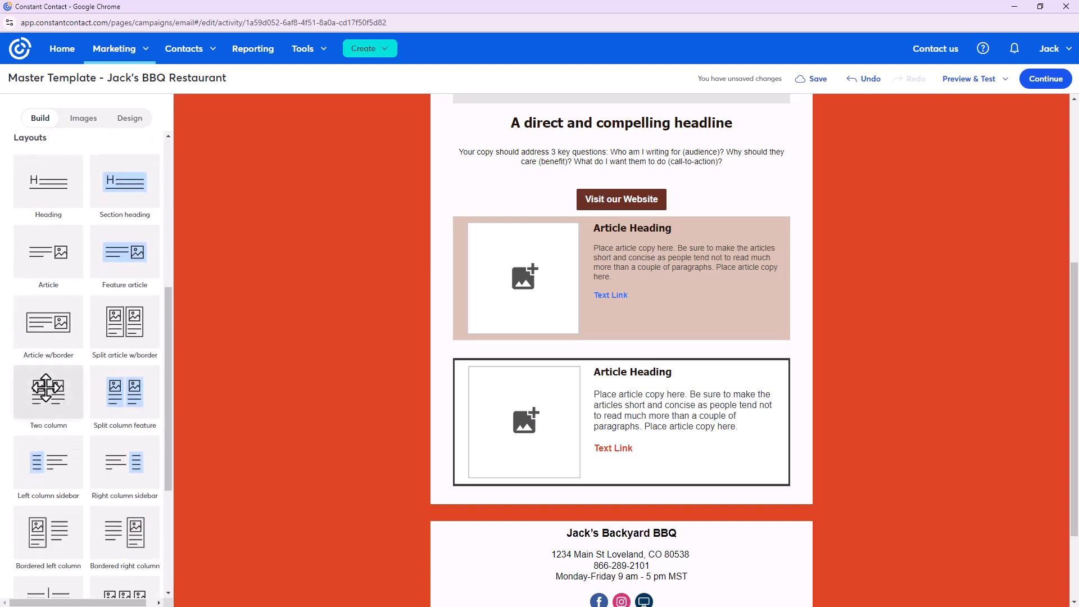
drag(46, 388, 565, 378)
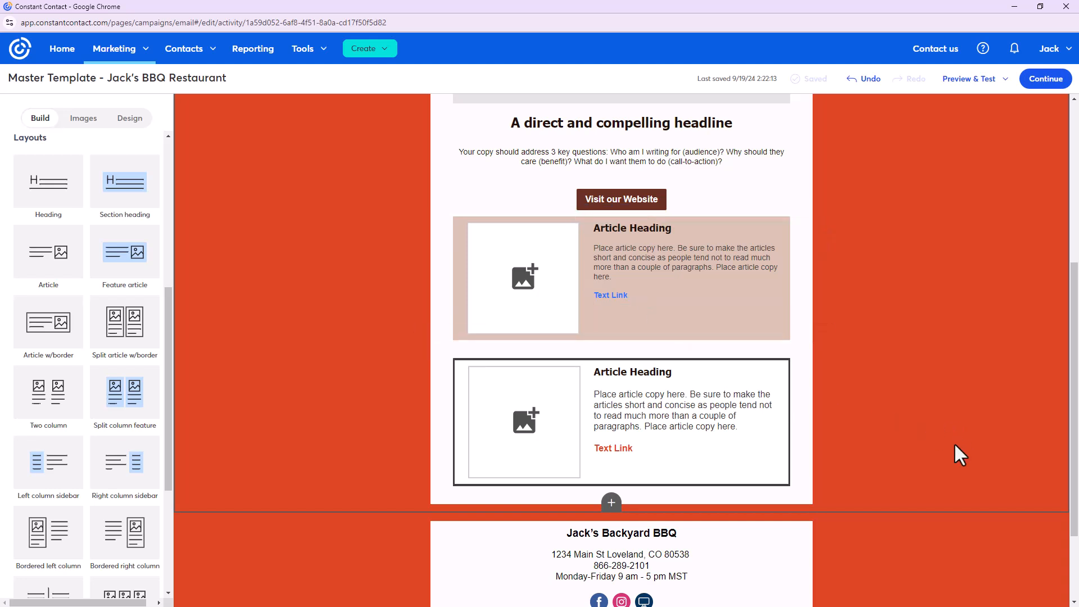
scroll(953, 443, up, 5)
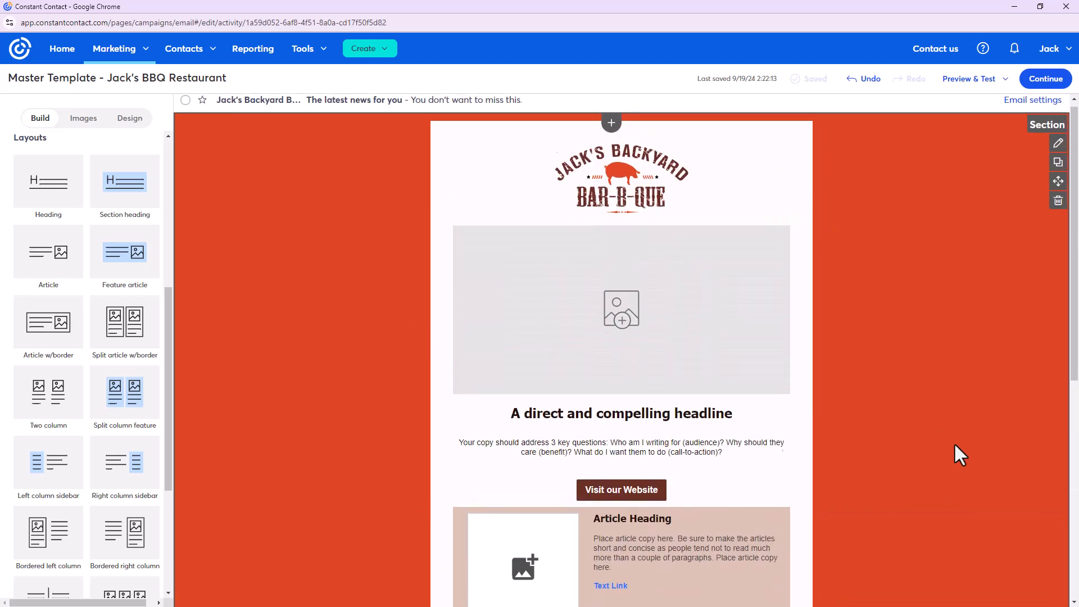
scroll(953, 442, down, 3)
scroll(954, 445, down, 4)
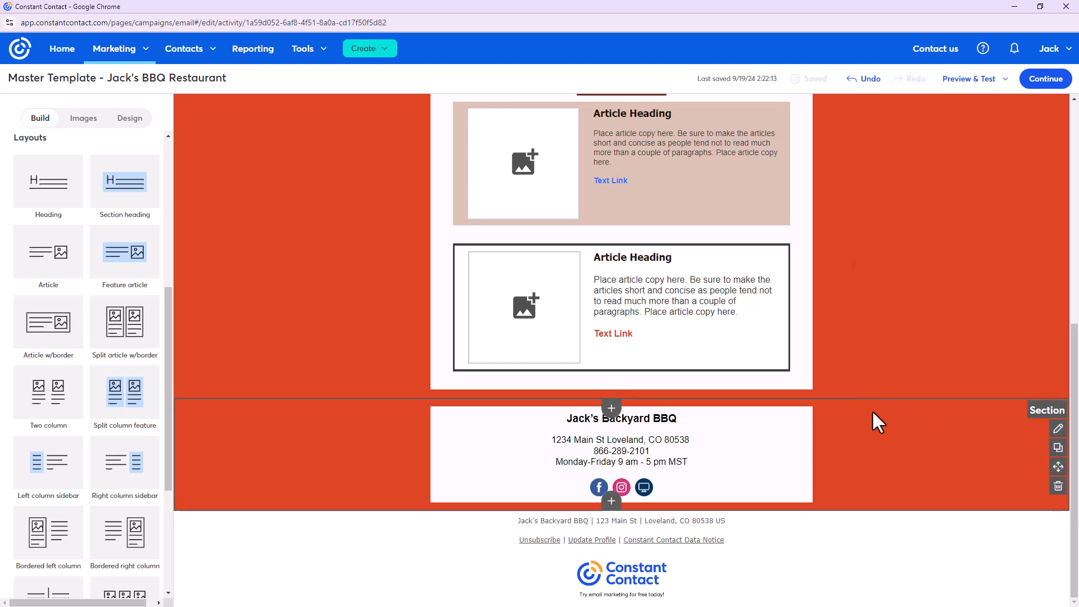
scroll(848, 433, up, 7)
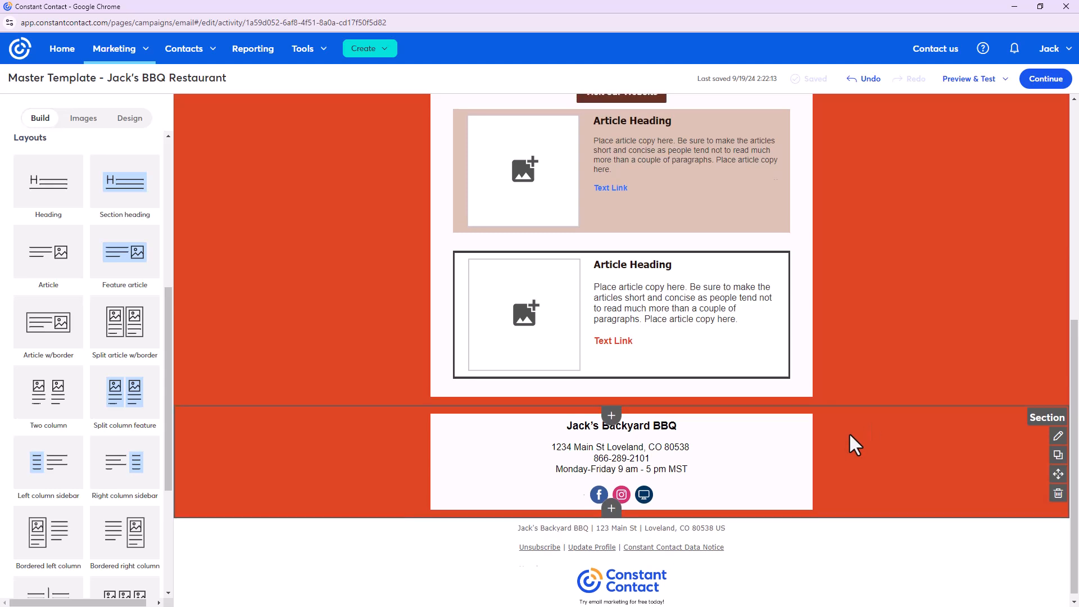
scroll(849, 433, down, 4)
scroll(850, 436, down, 4)
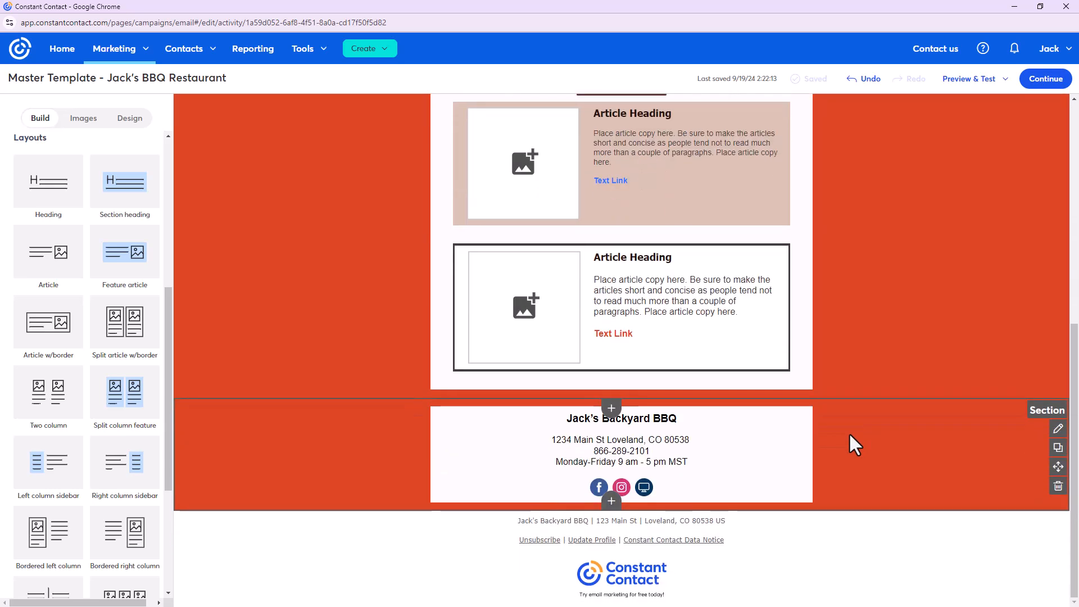
scroll(849, 436, up, 7)
scroll(850, 436, down, 6)
scroll(850, 436, down, 1)
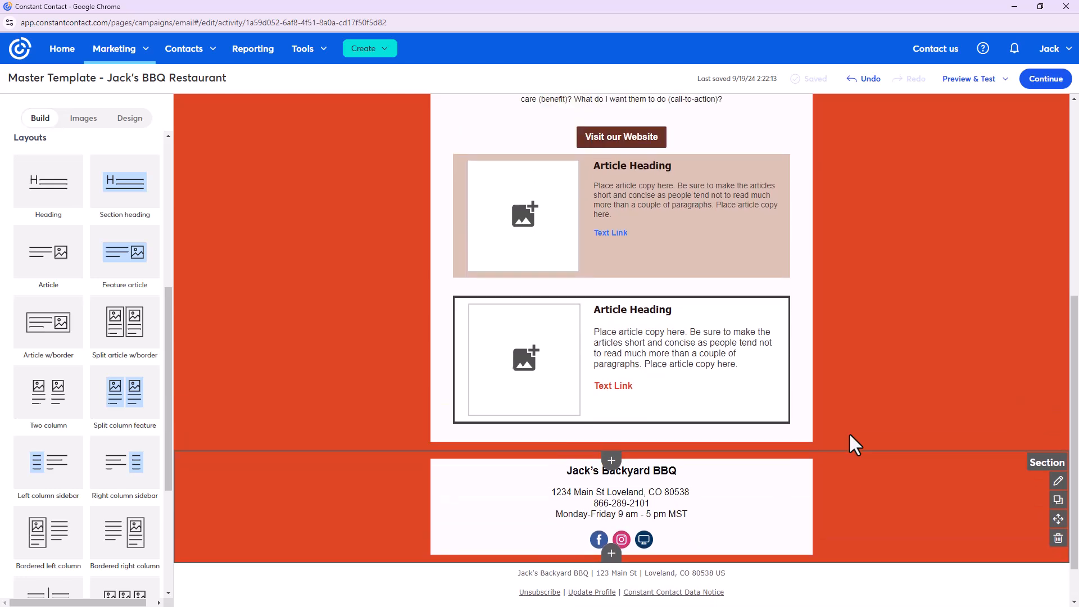
scroll(849, 435, up, 6)
scroll(850, 436, down, 6)
scroll(850, 435, down, 1)
scroll(850, 435, up, 7)
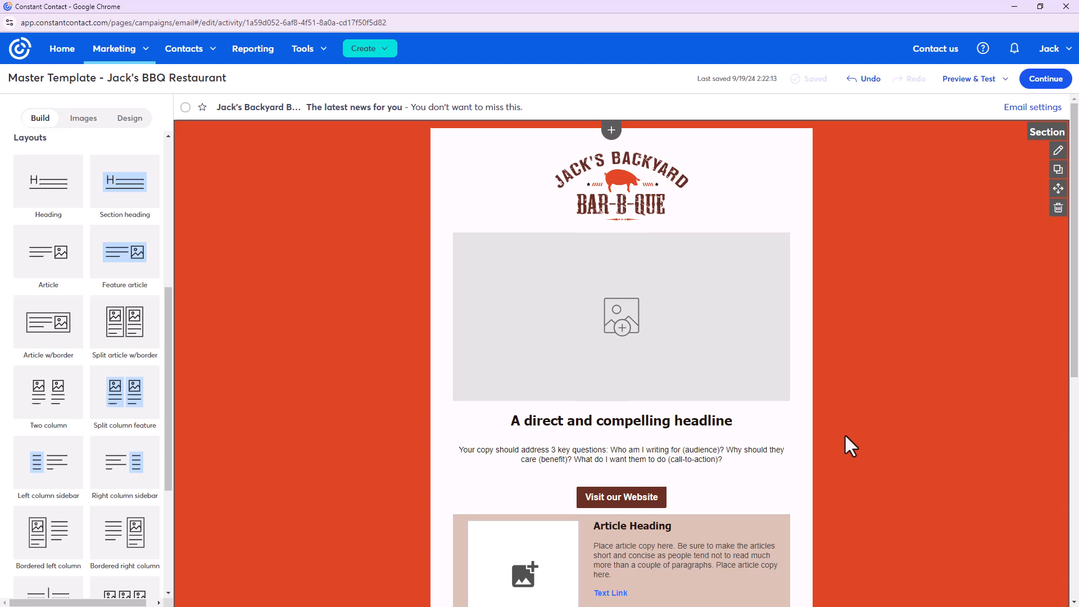
scroll(844, 433, down, 4)
scroll(613, 543, down, 2)
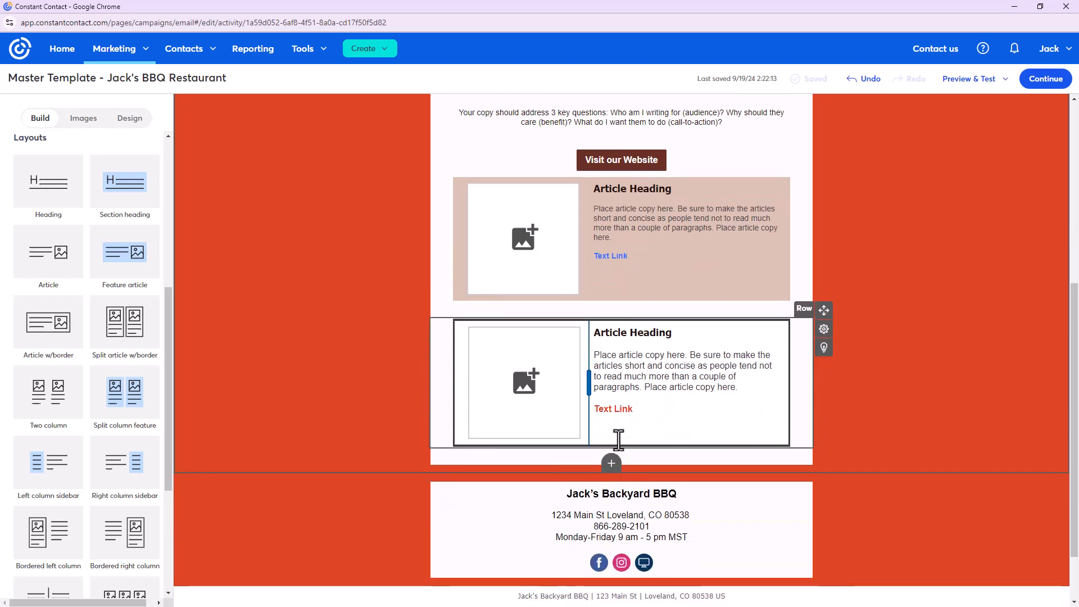
scroll(789, 396, up, 3)
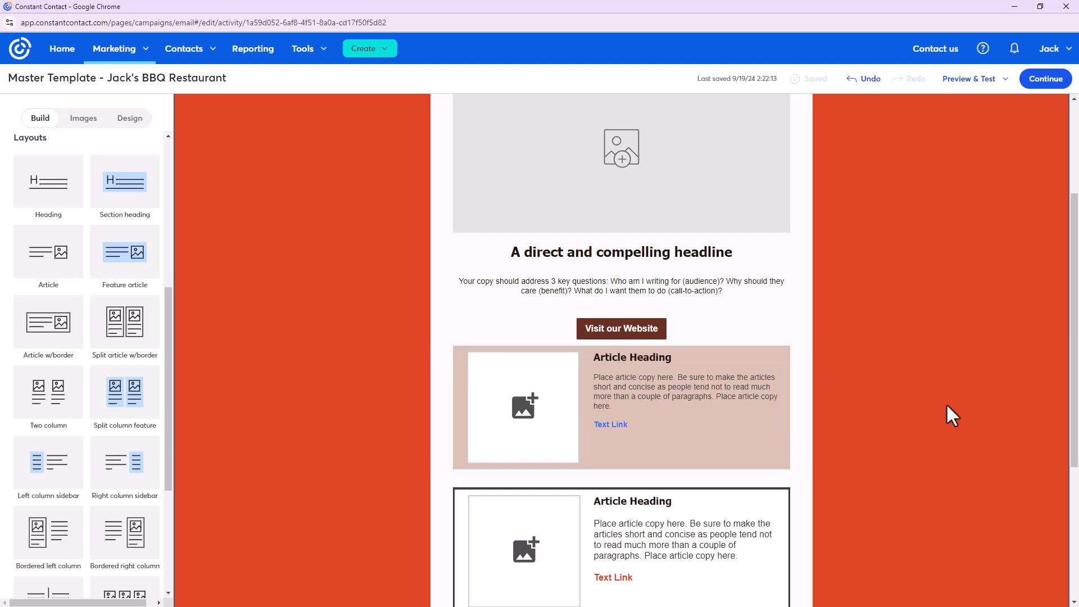
scroll(227, 382, up, 3)
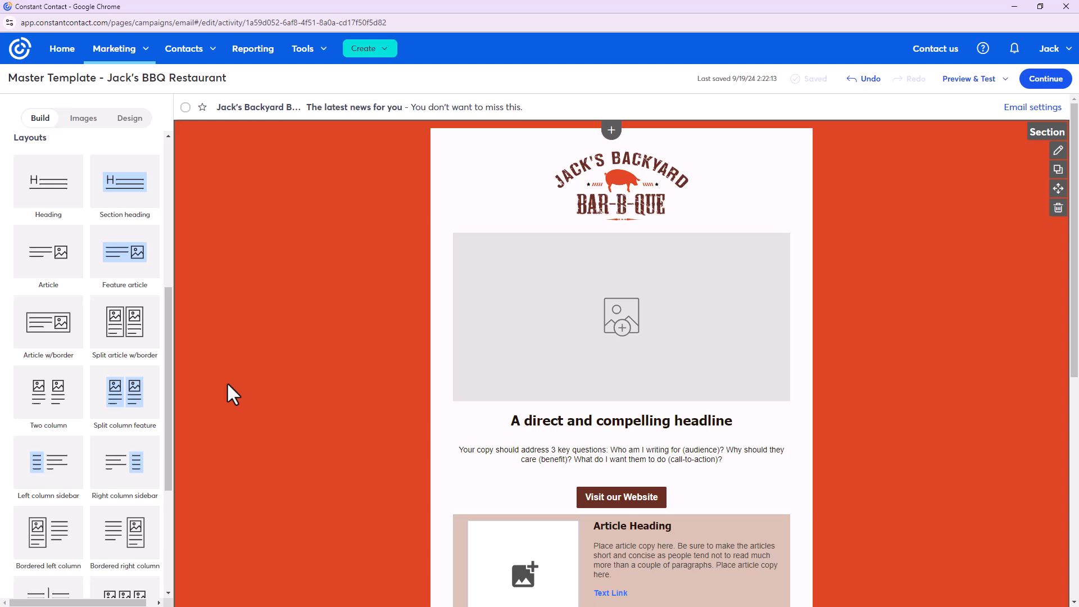
scroll(725, 359, down, 5)
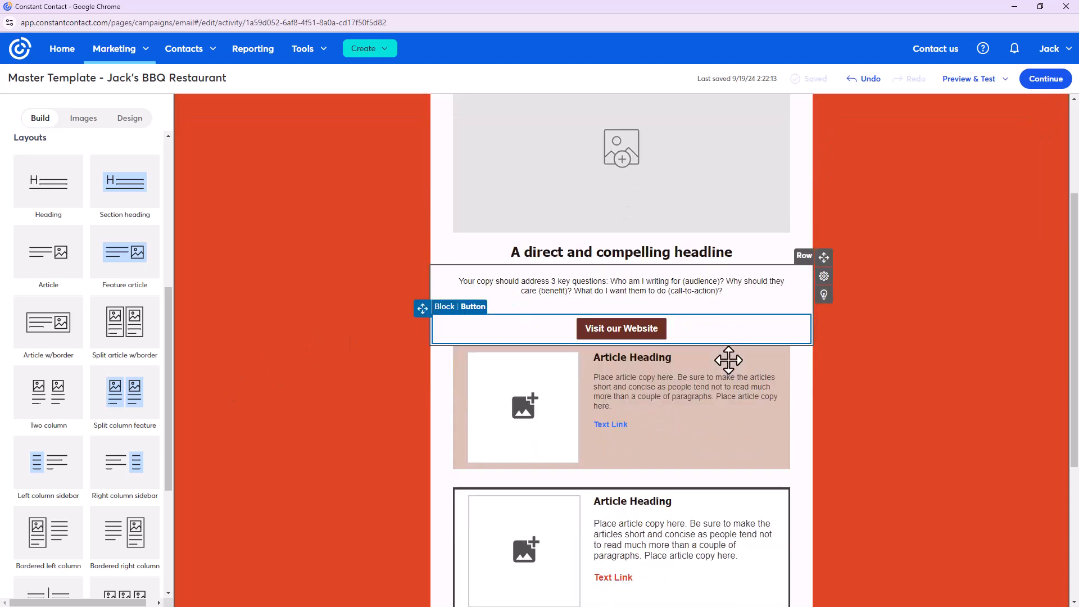
scroll(692, 400, up, 5)
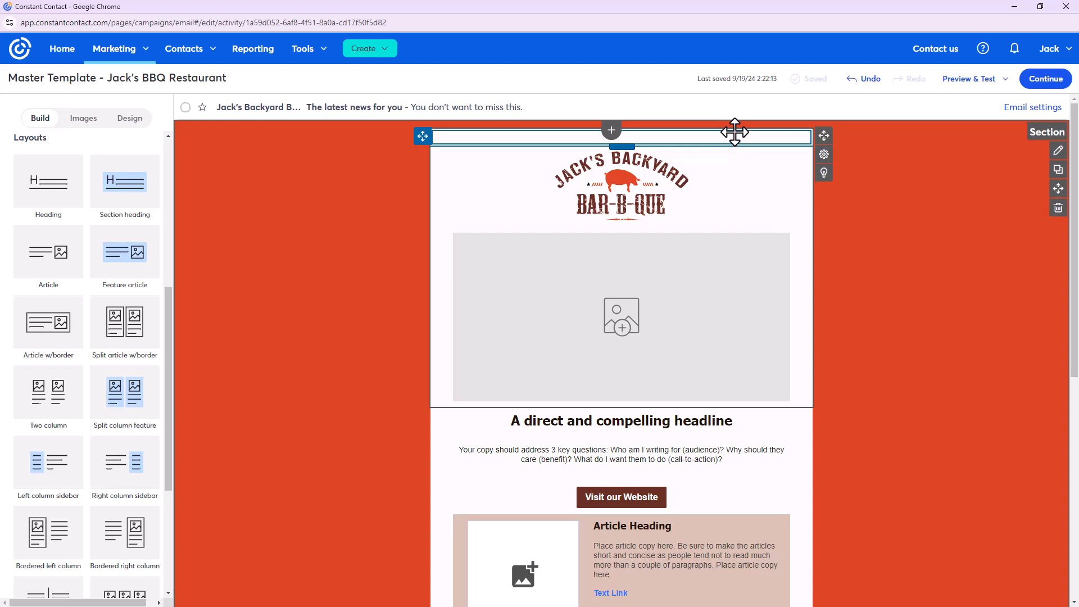
Save the design, turn on Send me early results, and enable Resend to Non-Openers
click(1057, 84)
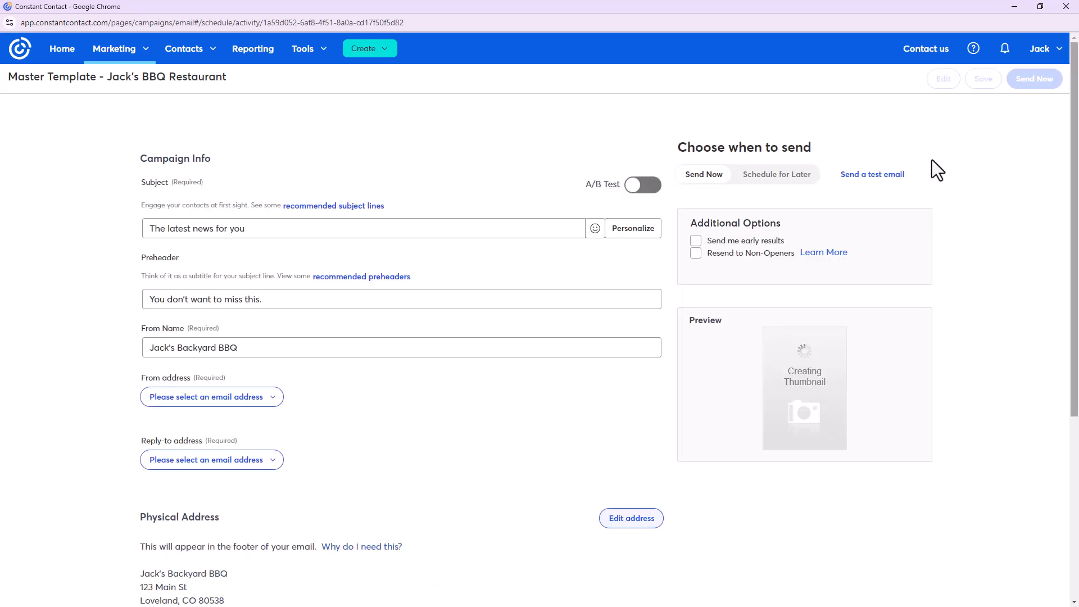
click(751, 248)
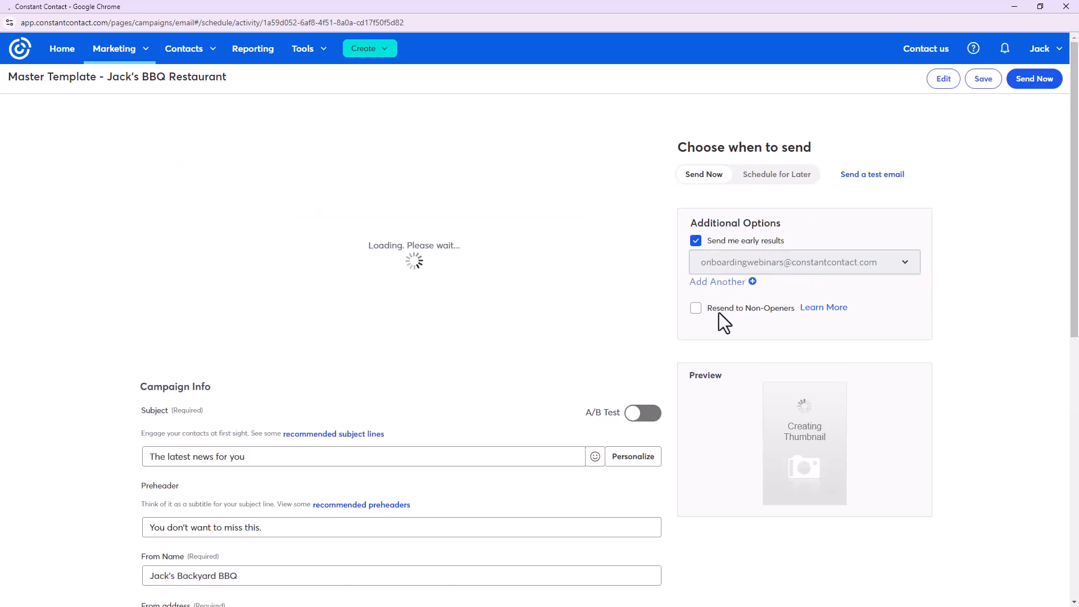
click(697, 313)
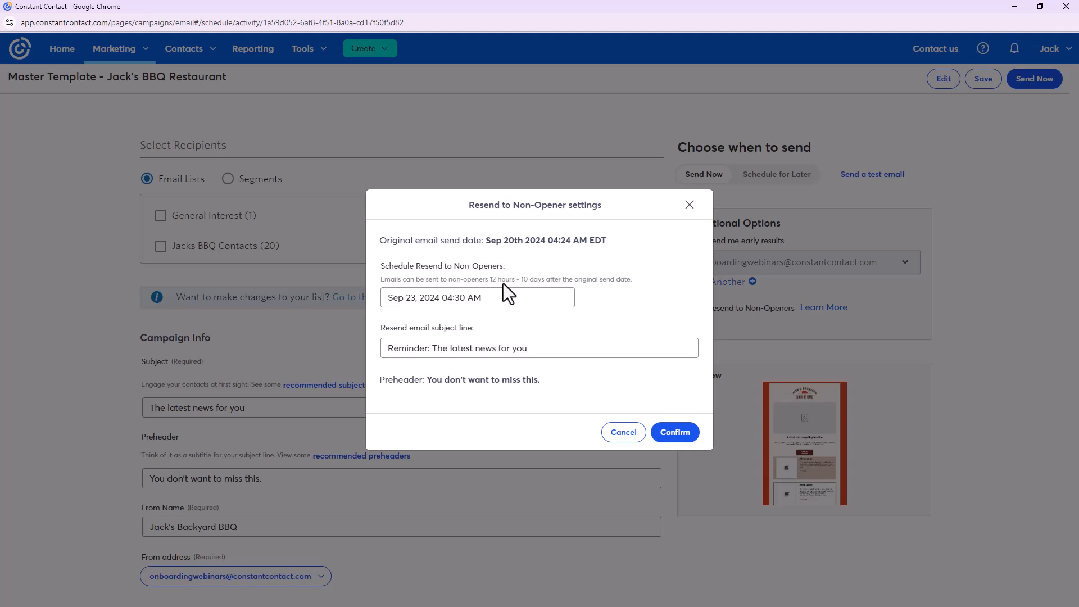
Keep the non-opener resend at Sep 23, 2024 4:30 AM and confirm it
click(514, 303)
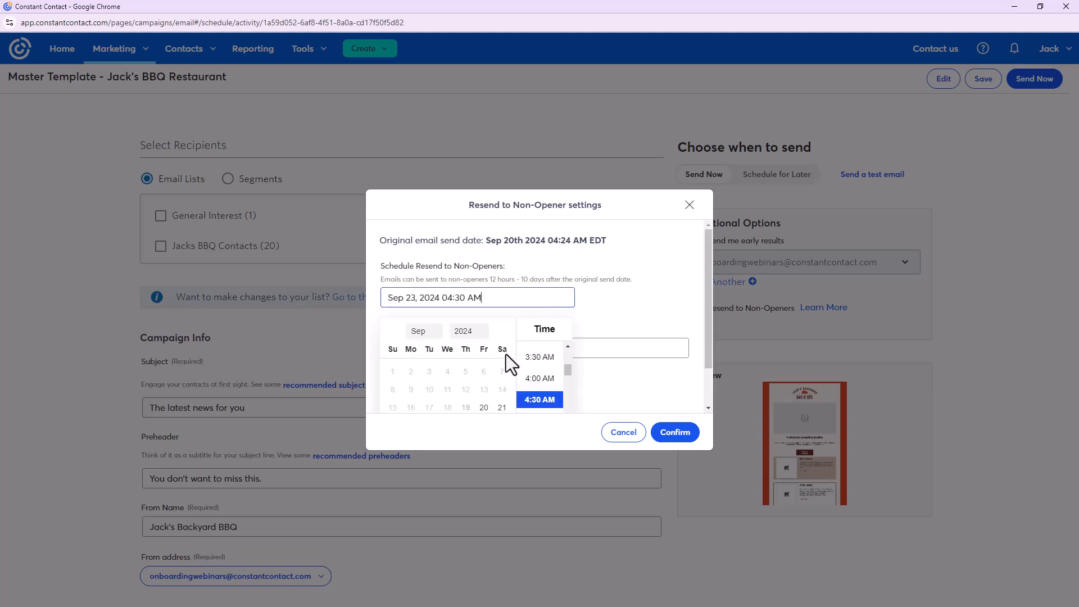
click(659, 316)
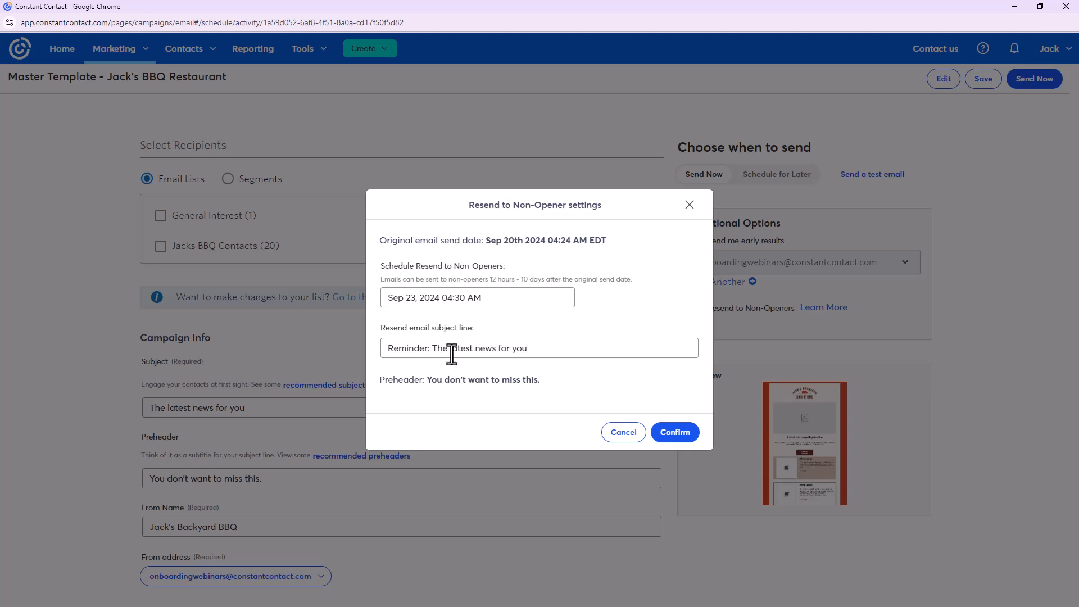
click(687, 438)
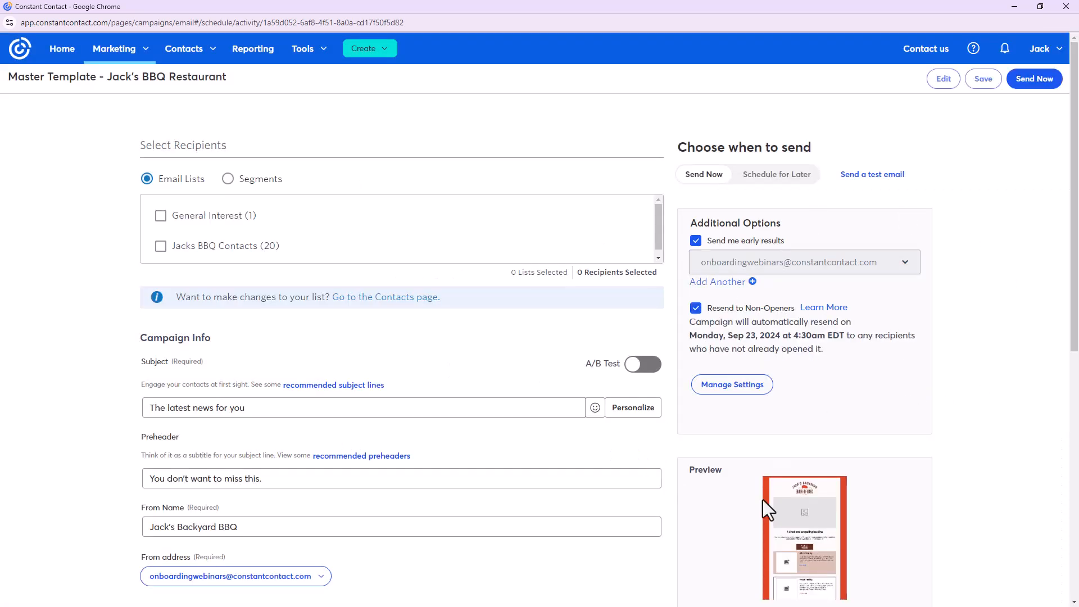